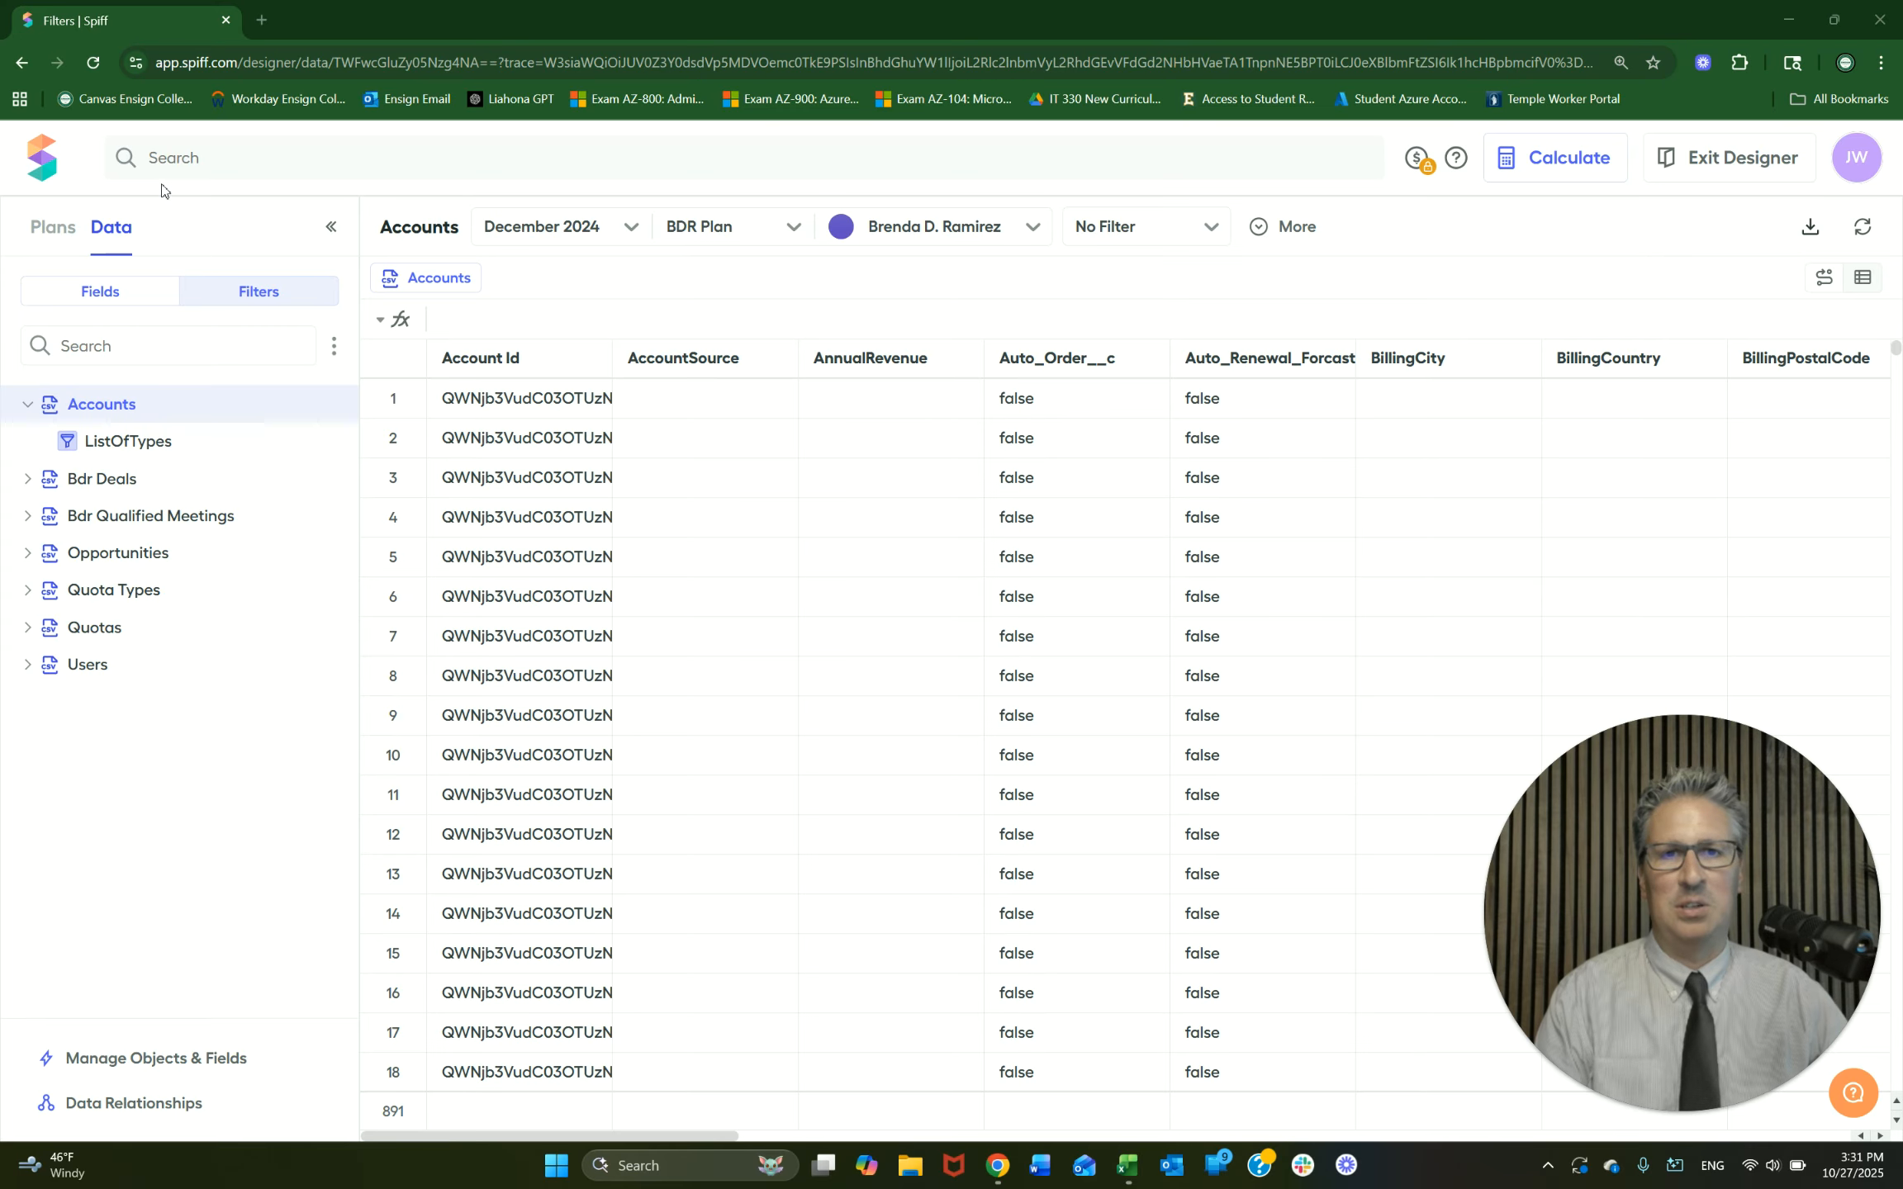
Step: Switch to the Excel workbook and filter the BDR_Deals sheet's CloseDate column to October 2024
left_click(1134, 1164)
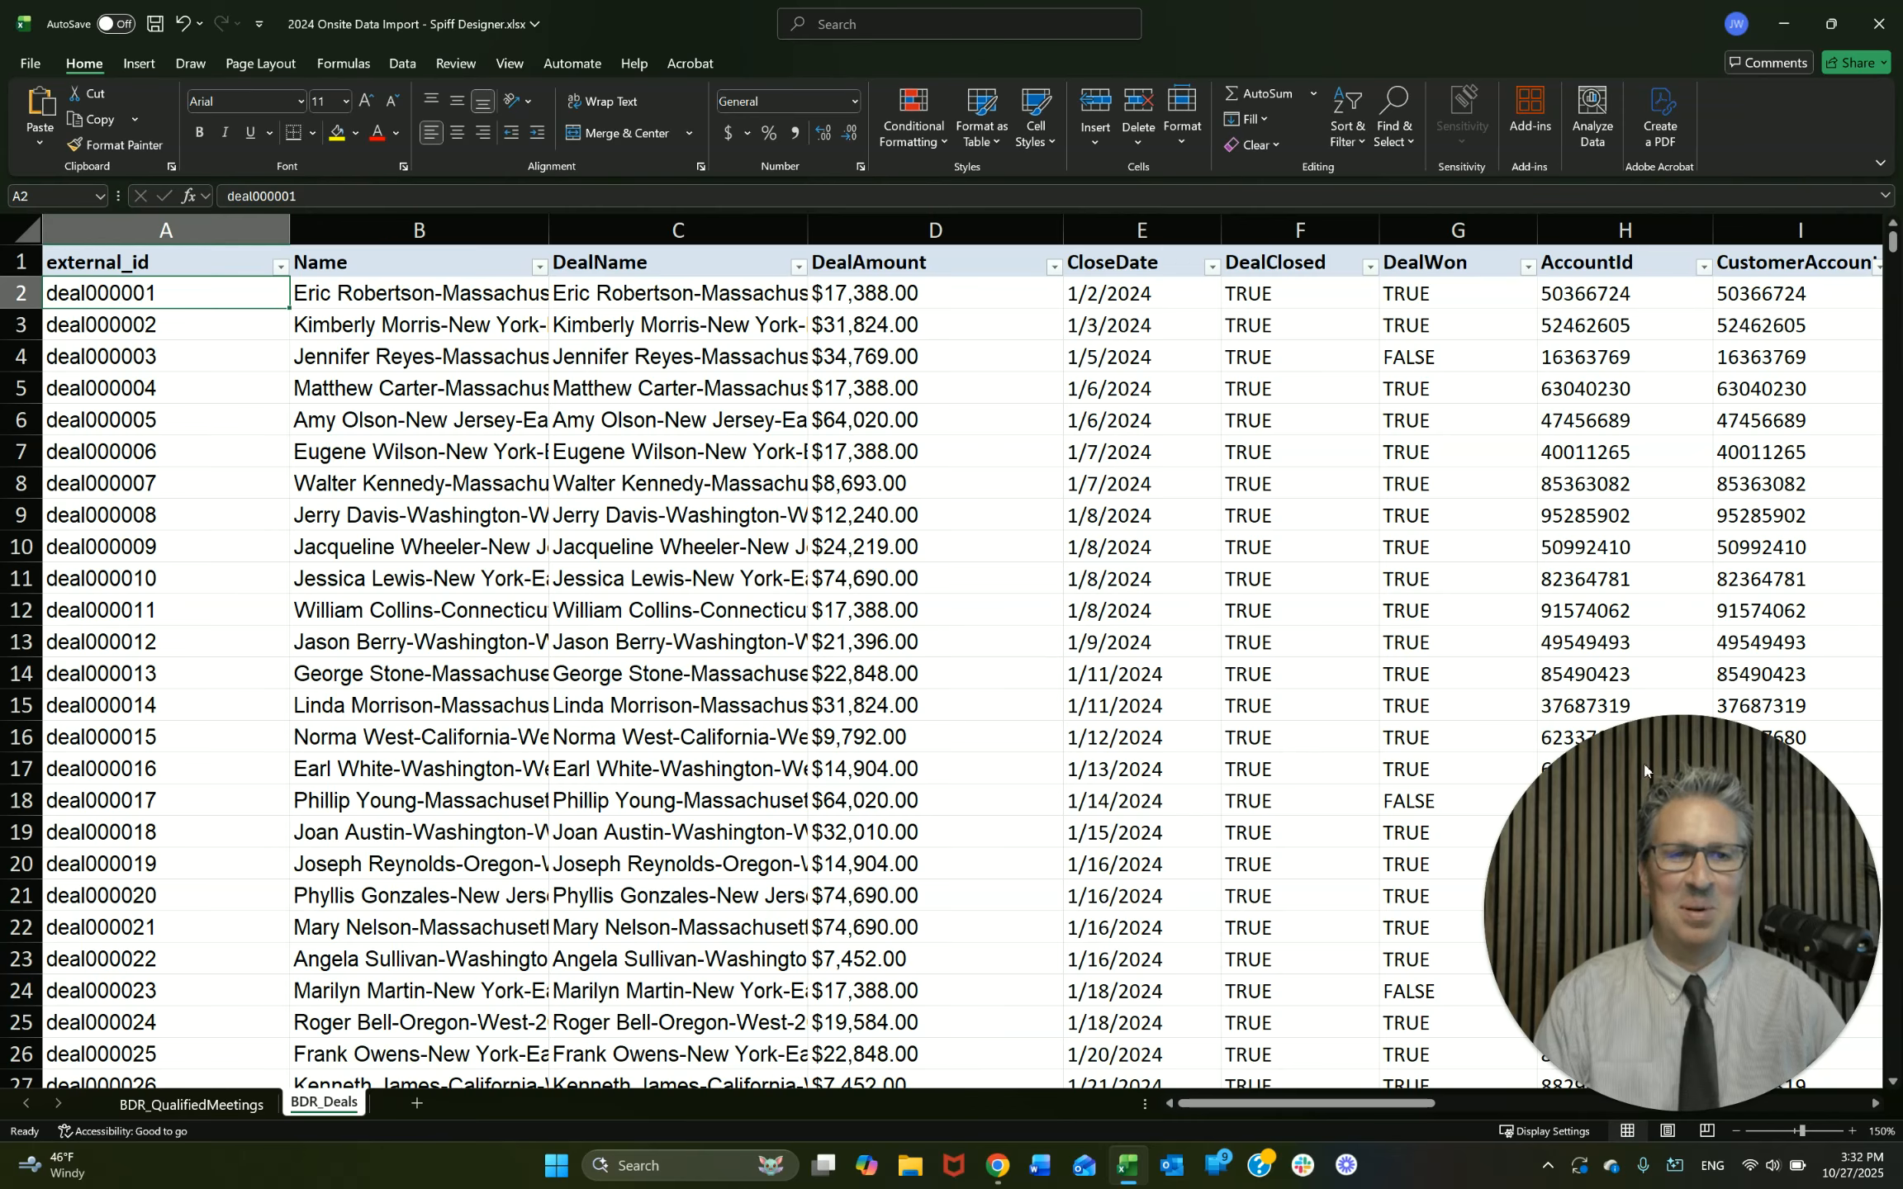
left_click_drag(1669, 789, 1632, 250)
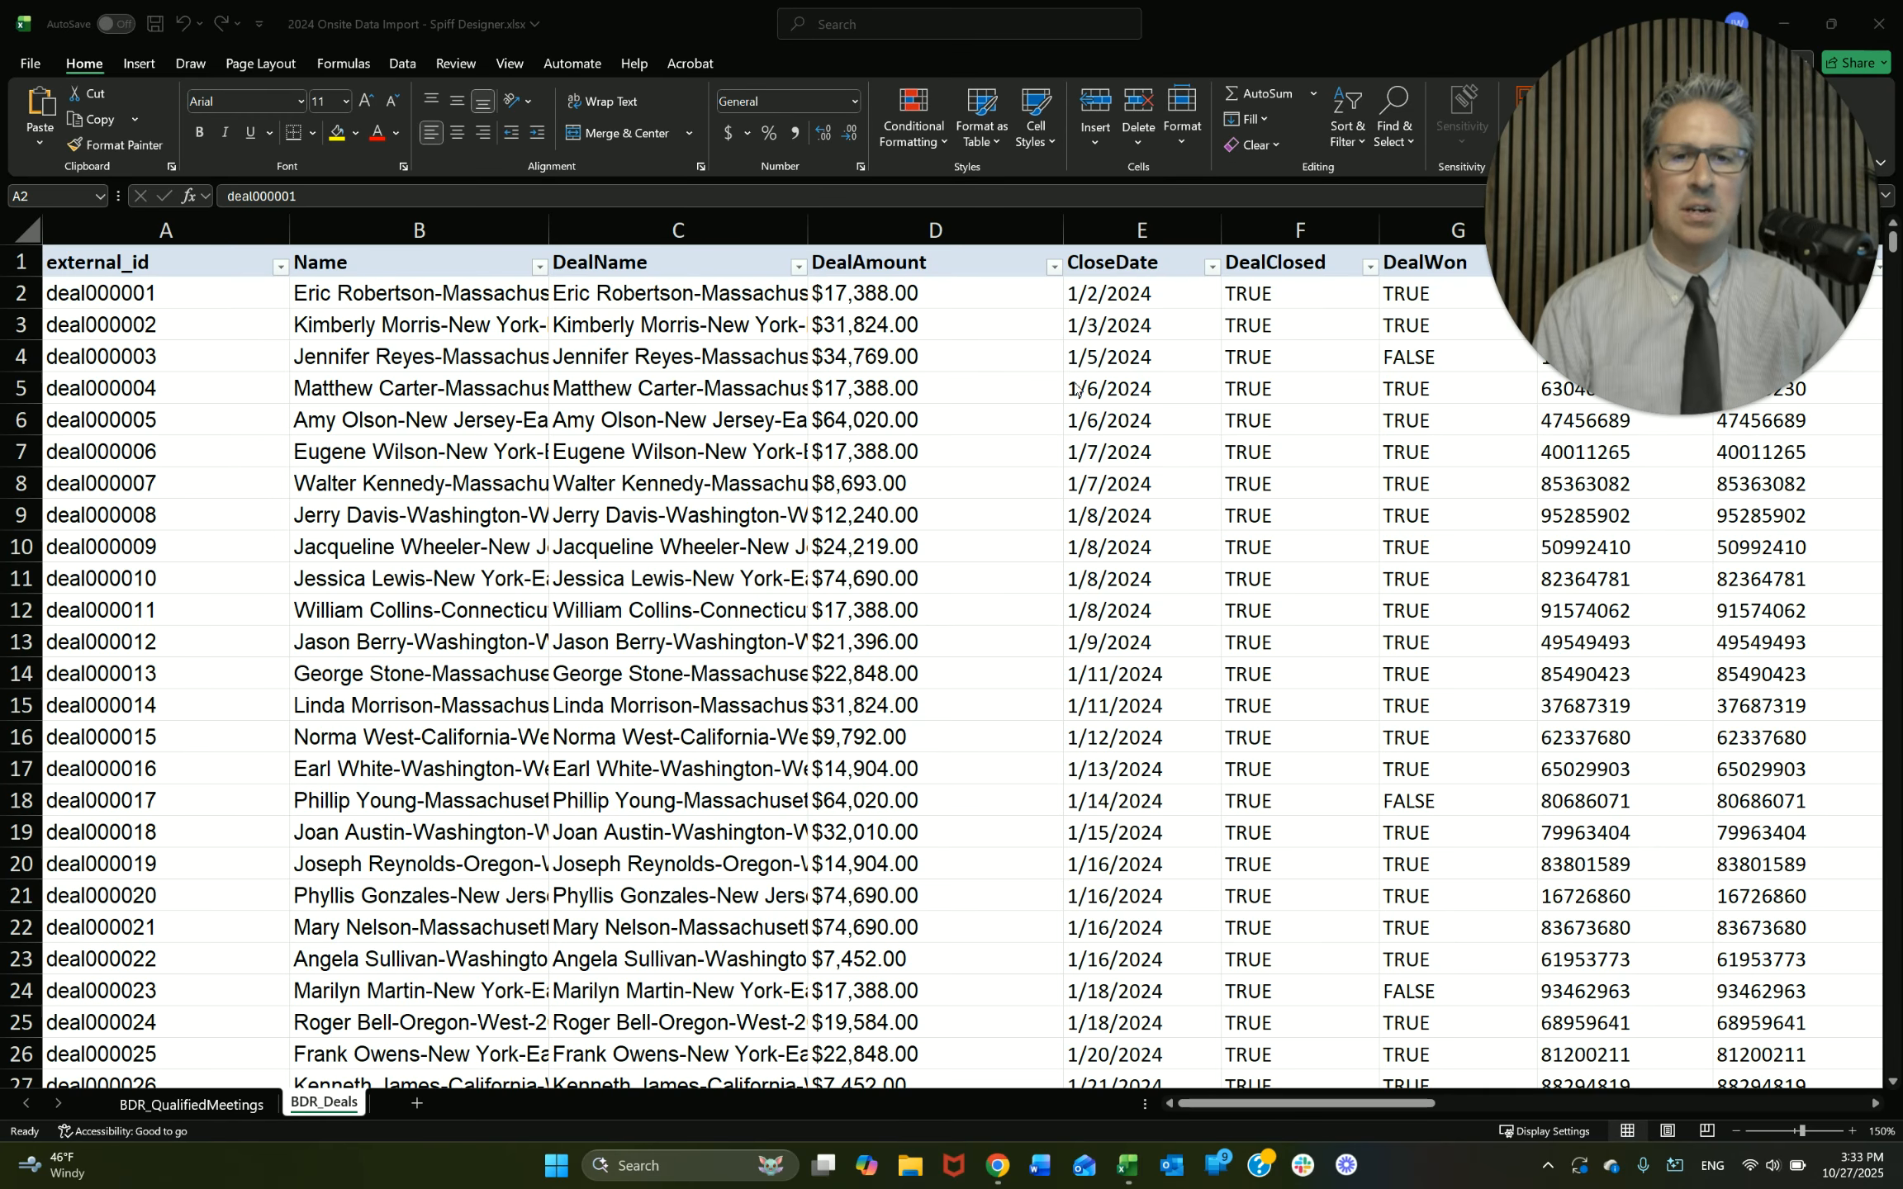
scroll(810, 580, "down", 11)
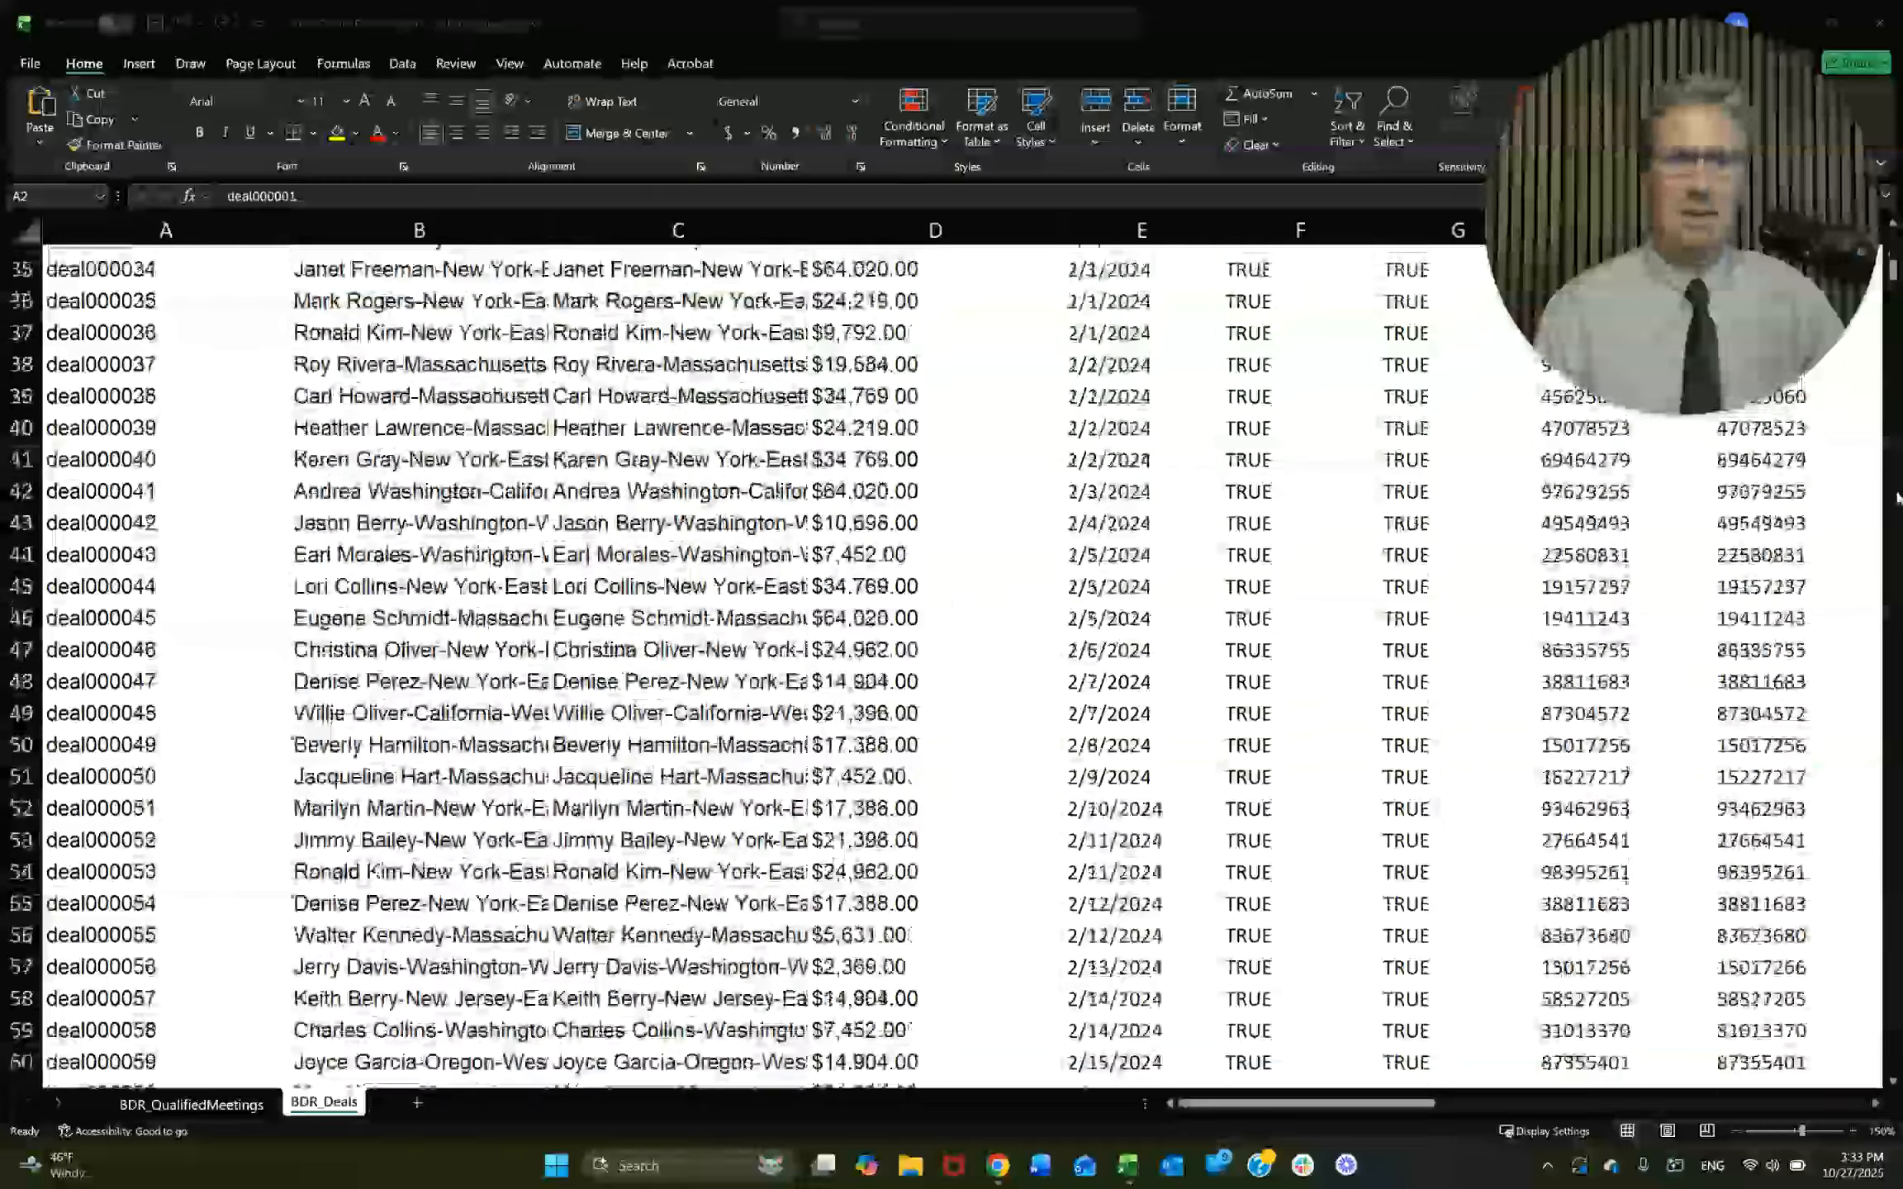
left_click(1899, 281)
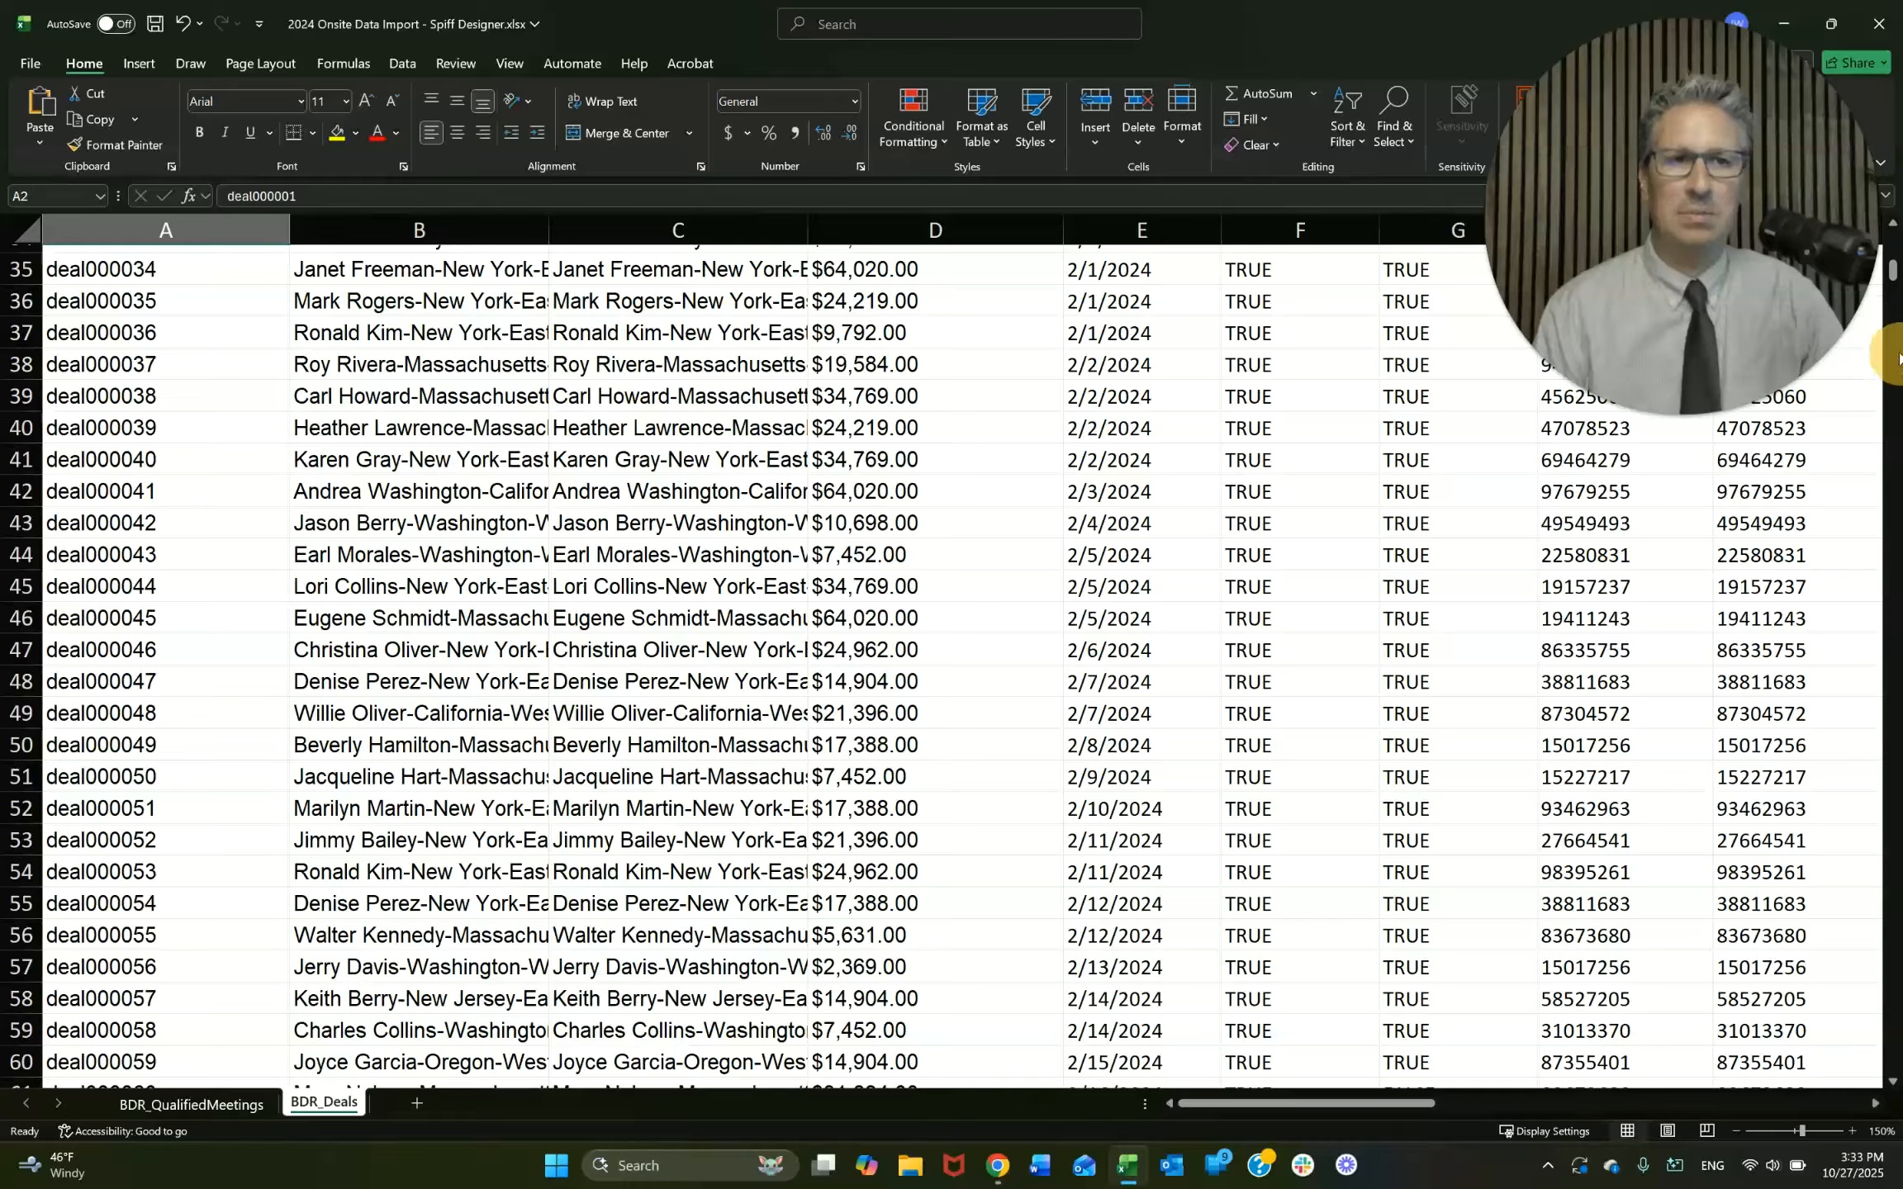
left_click_drag(1892, 280, 1890, 234)
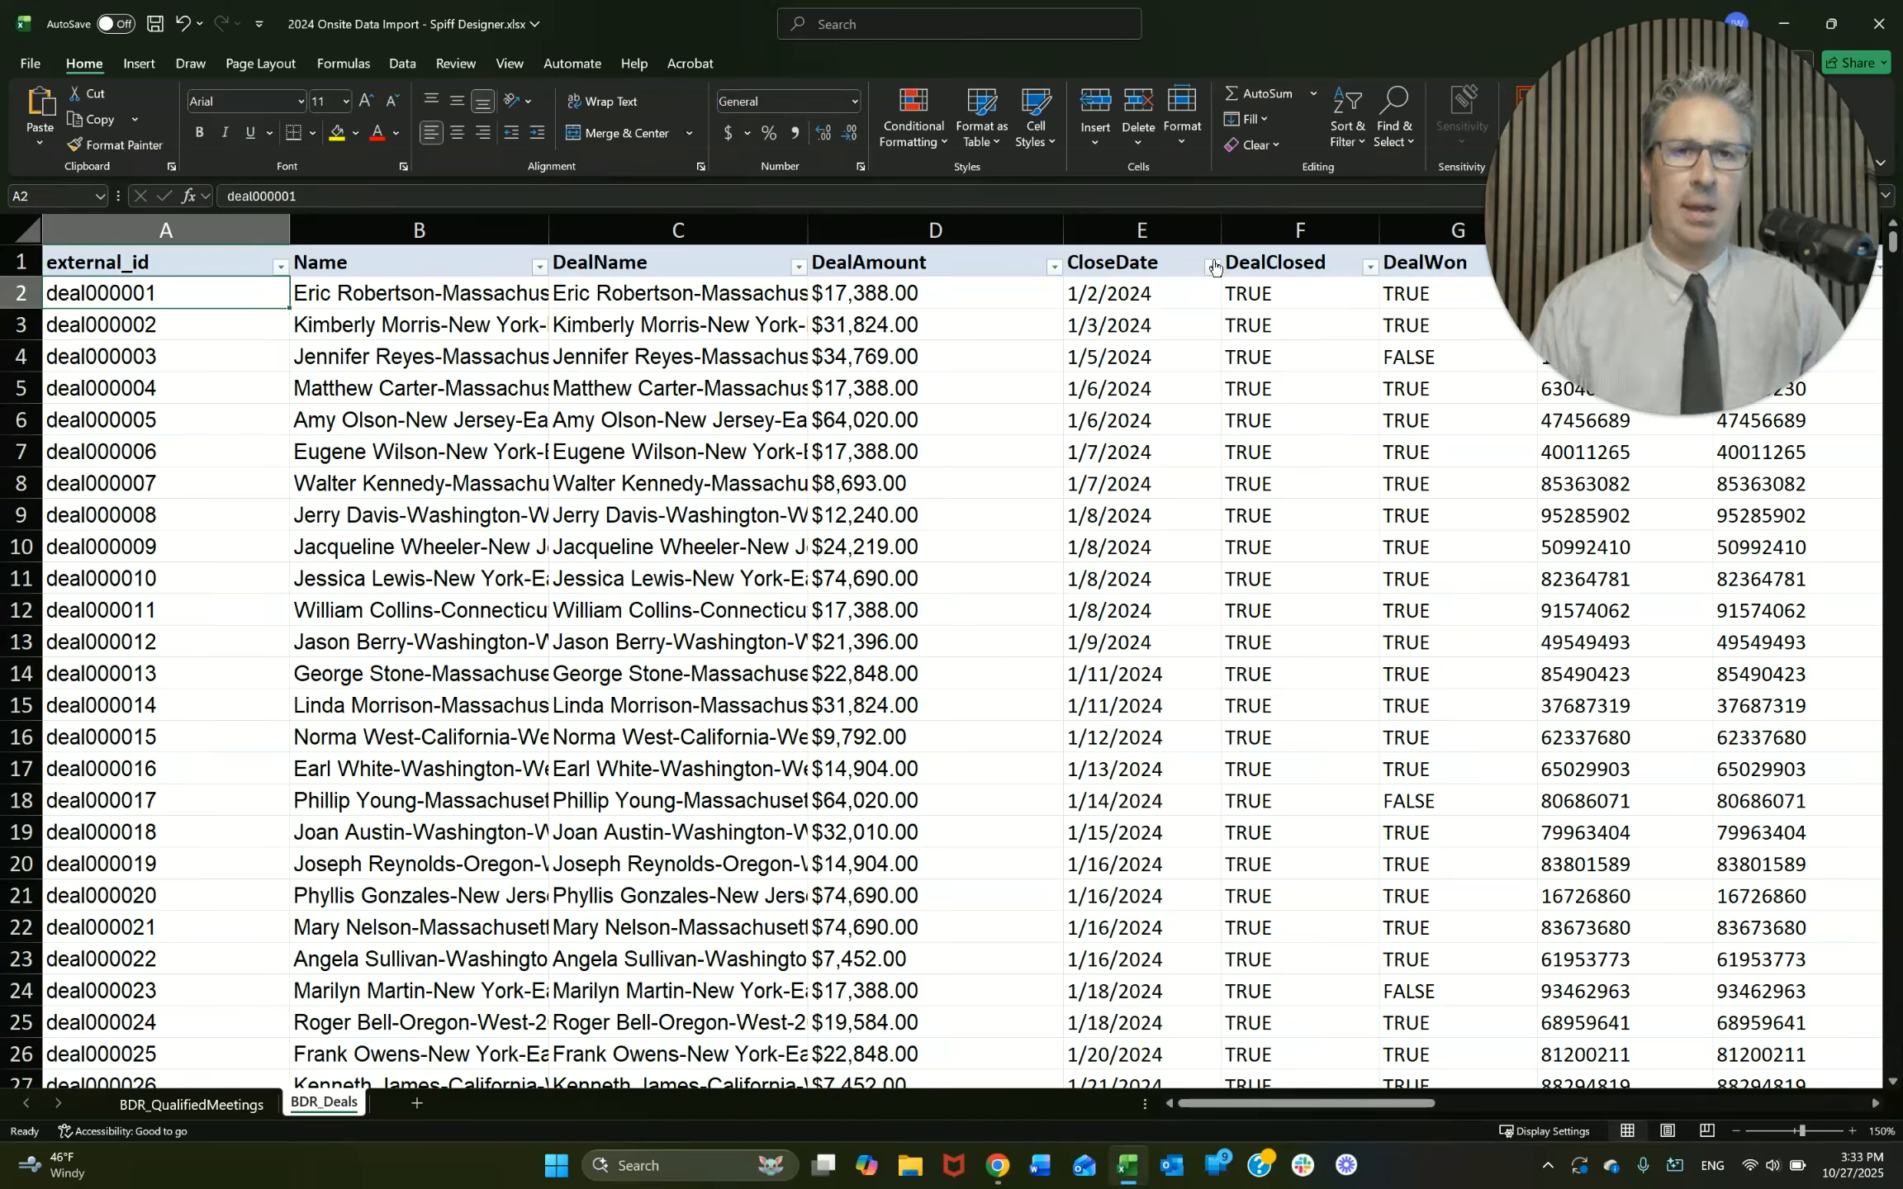
left_click(1212, 266)
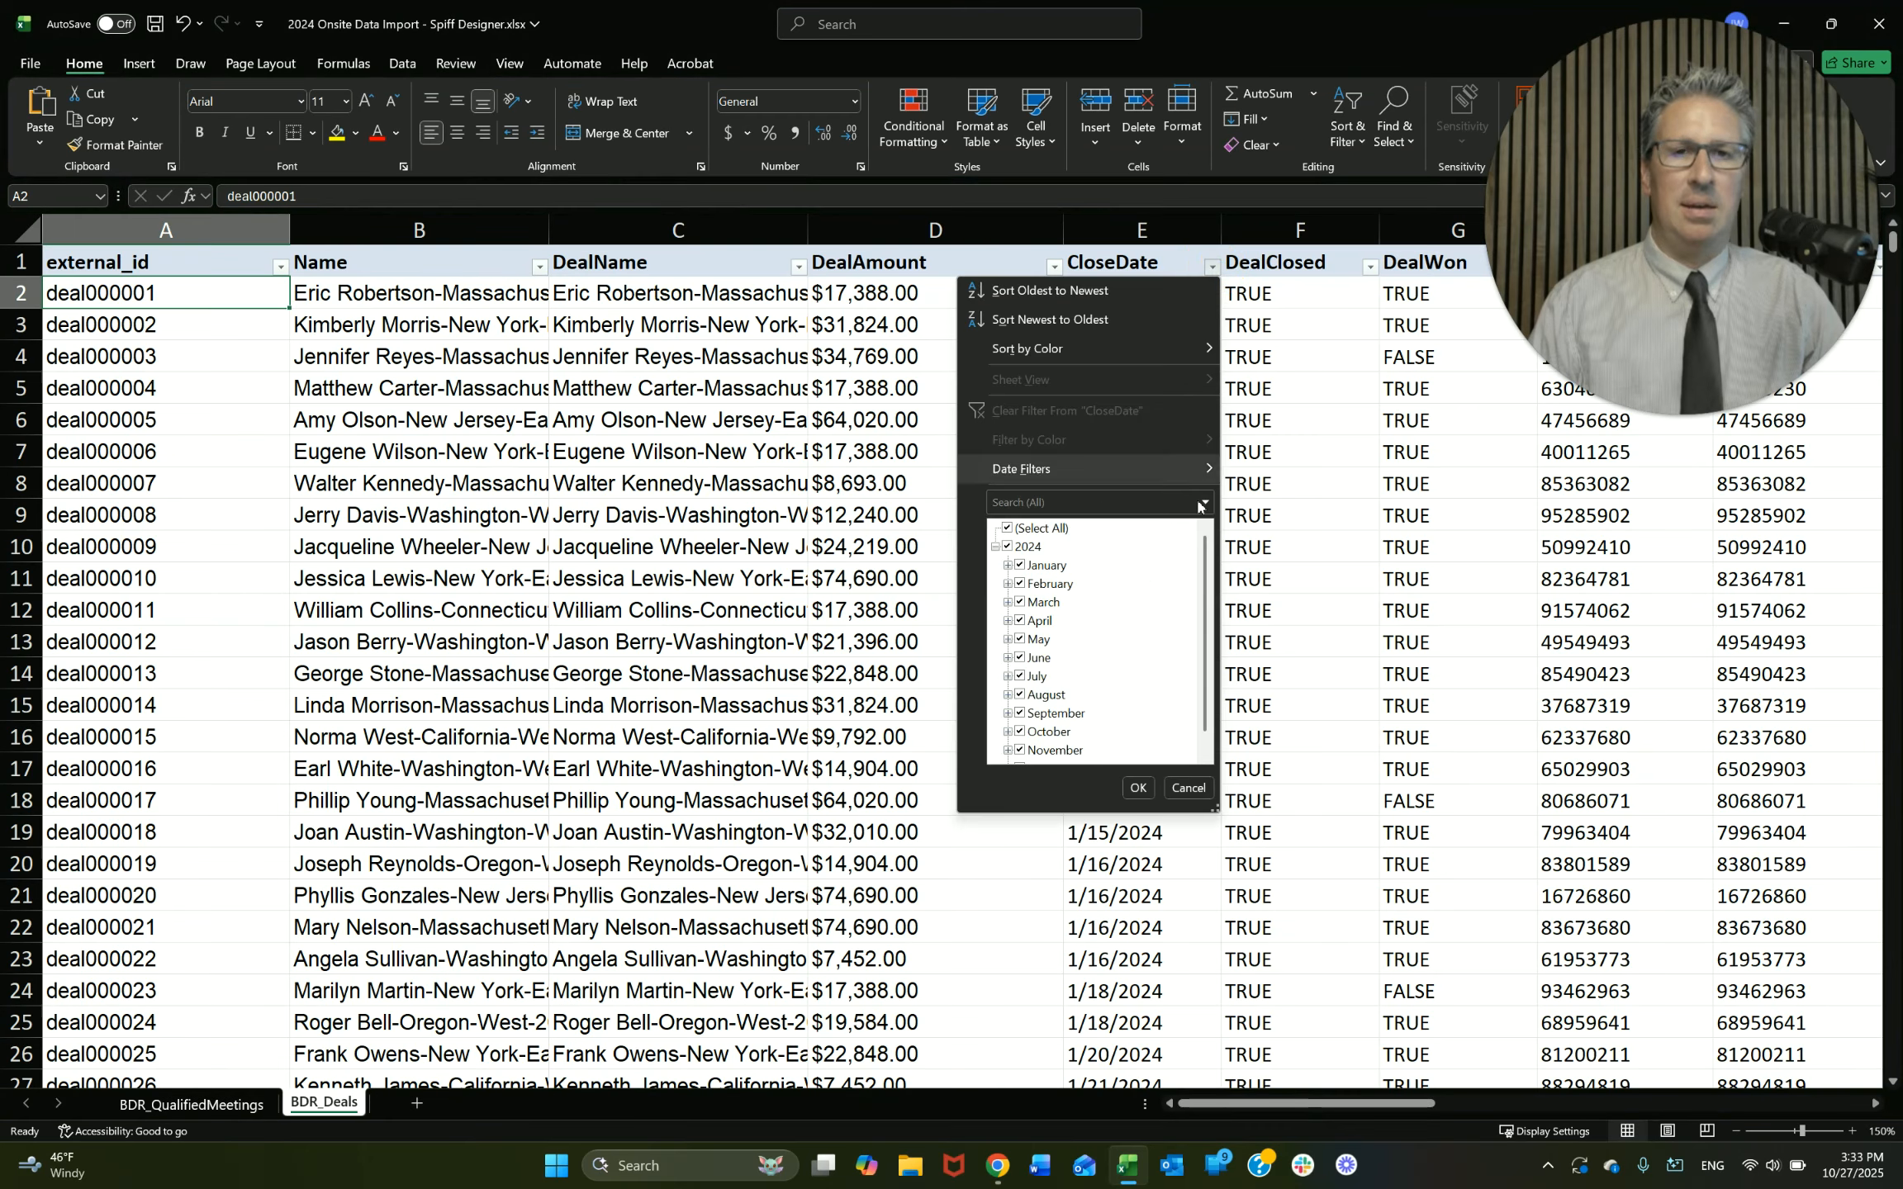
left_click(1005, 528)
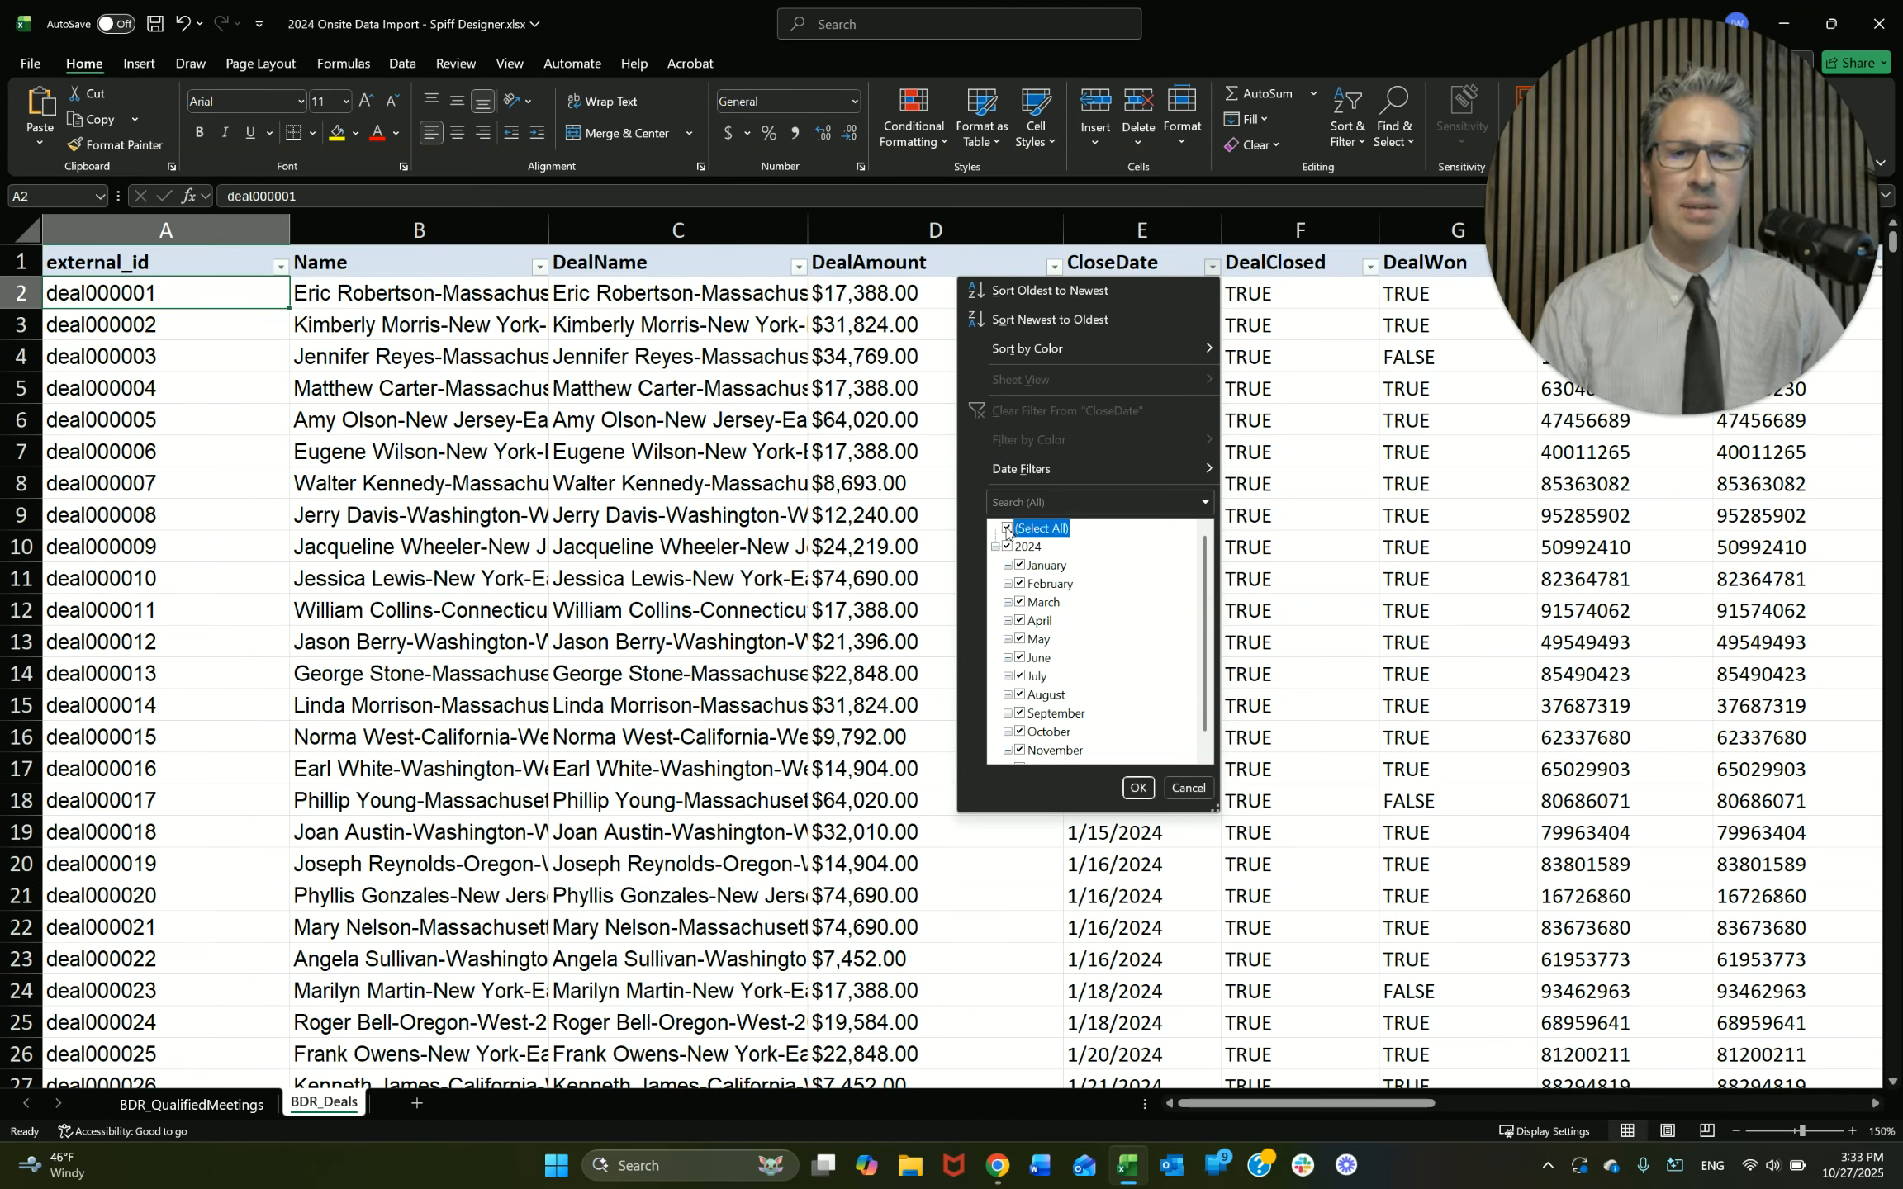
left_click(1020, 732)
left_click(1138, 787)
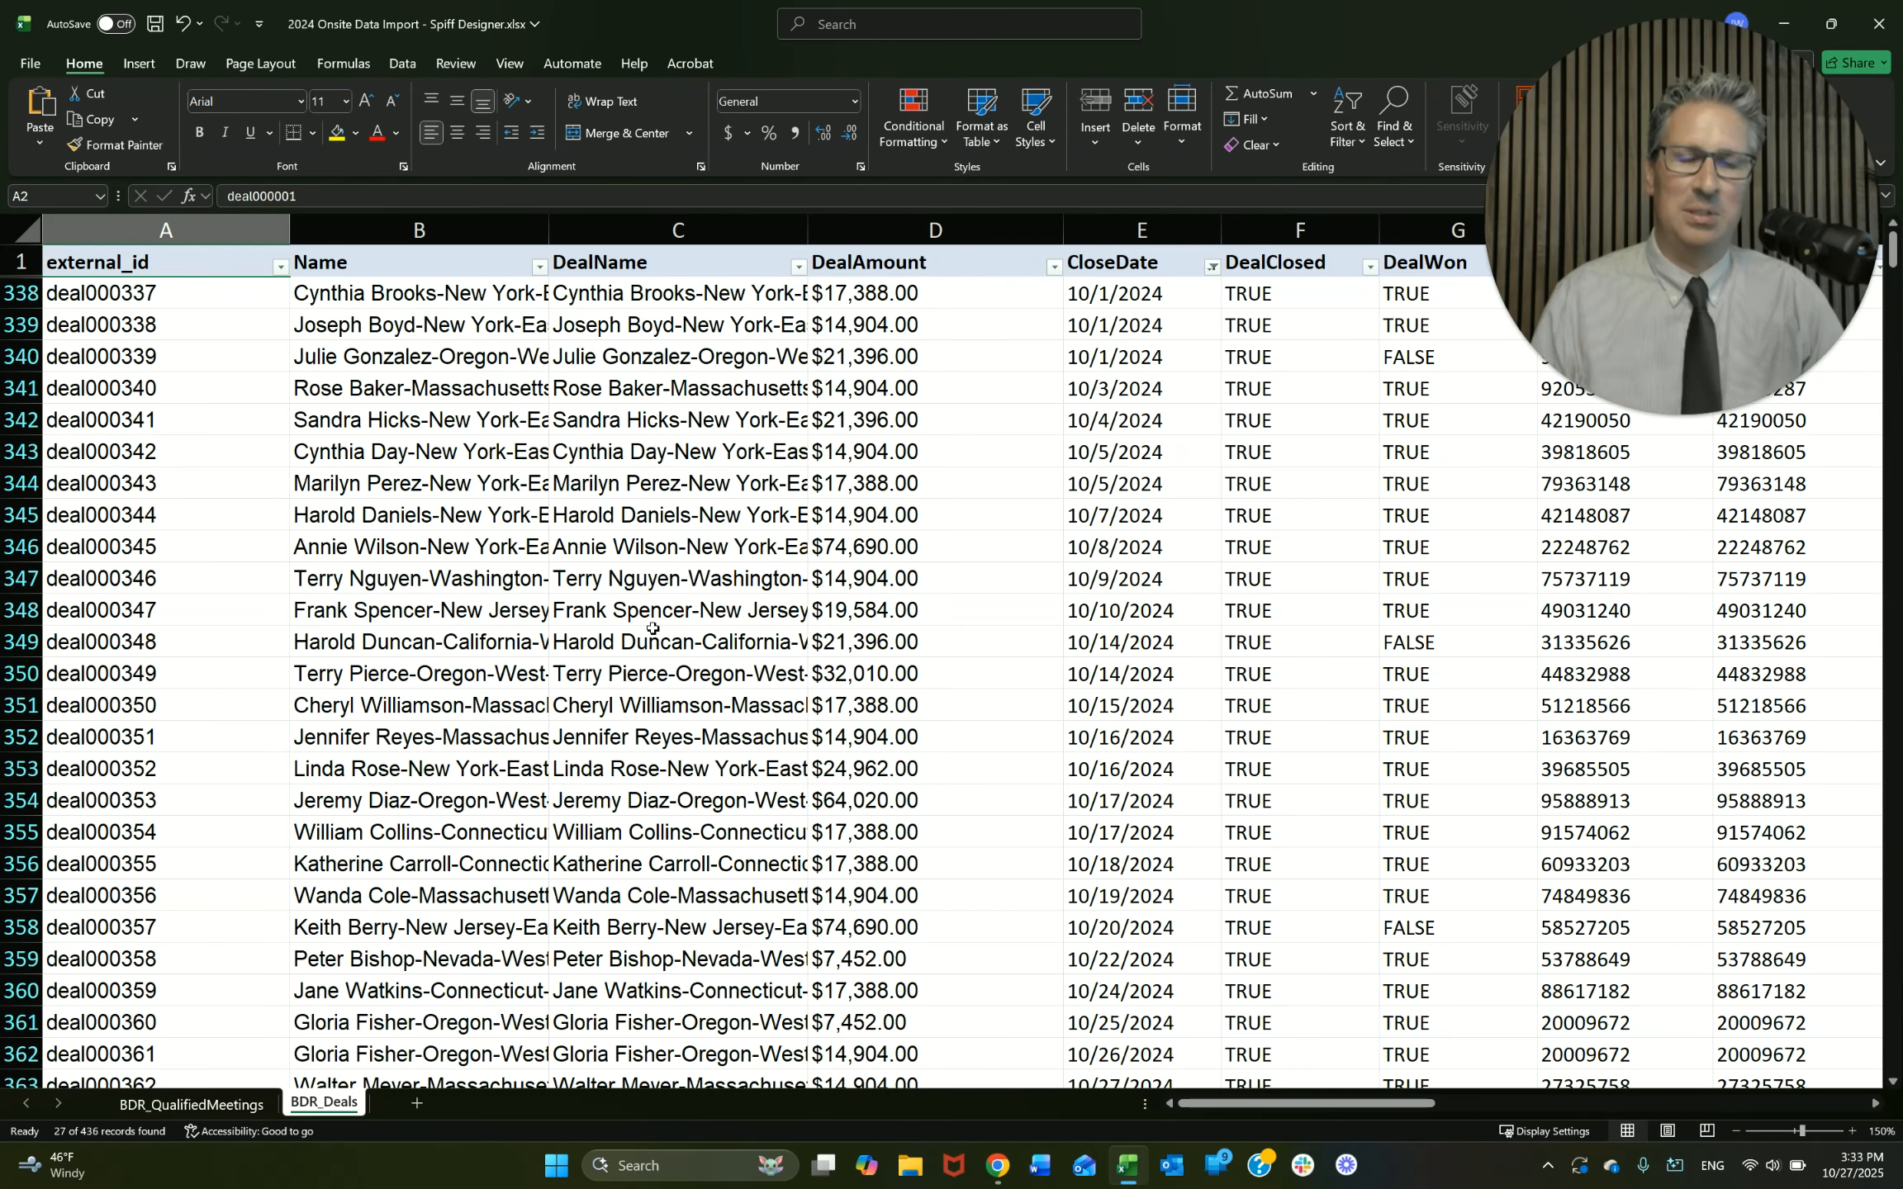
Step: Filter the Region__c column of the BDR_Deals sheet to East only
left_click_drag(1206, 1105, 1516, 1115)
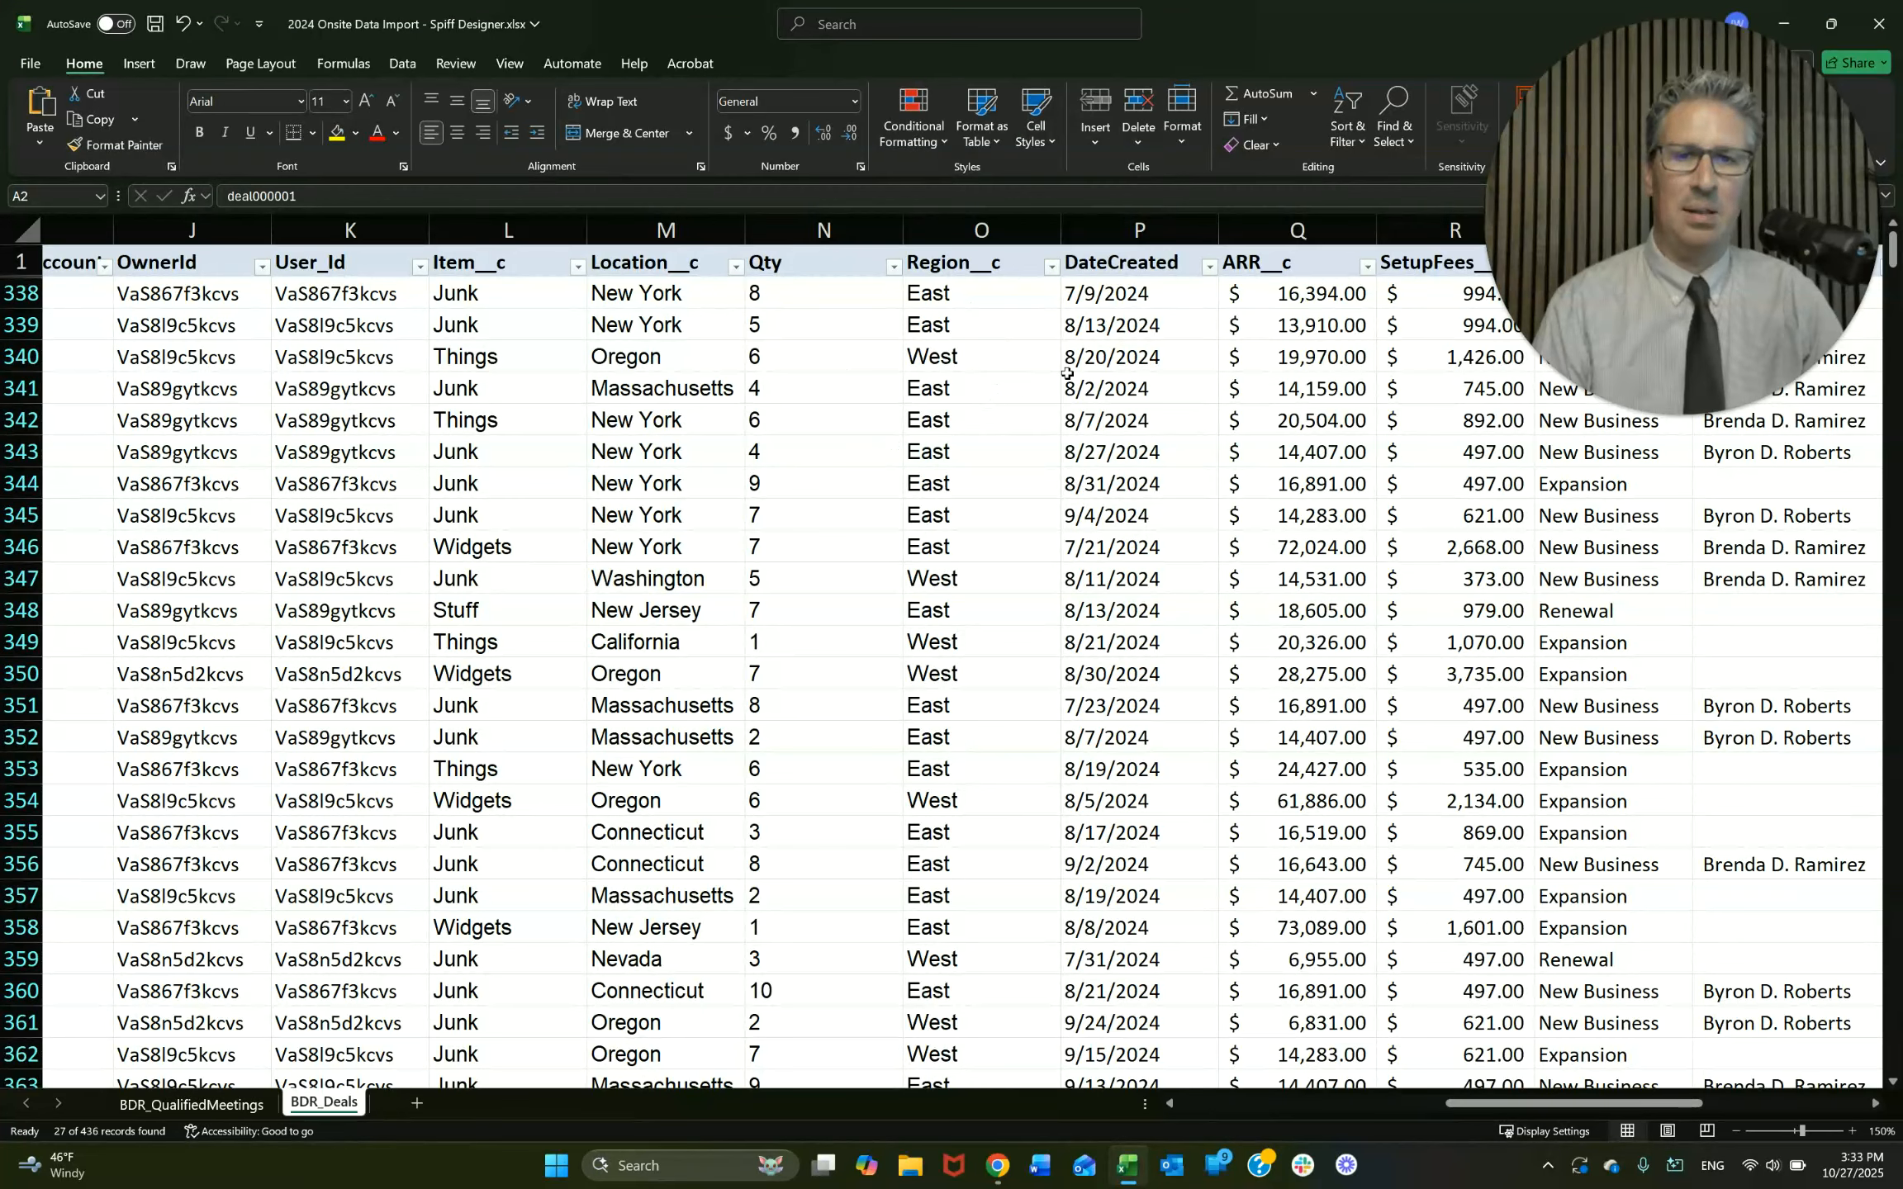
left_click(1052, 266)
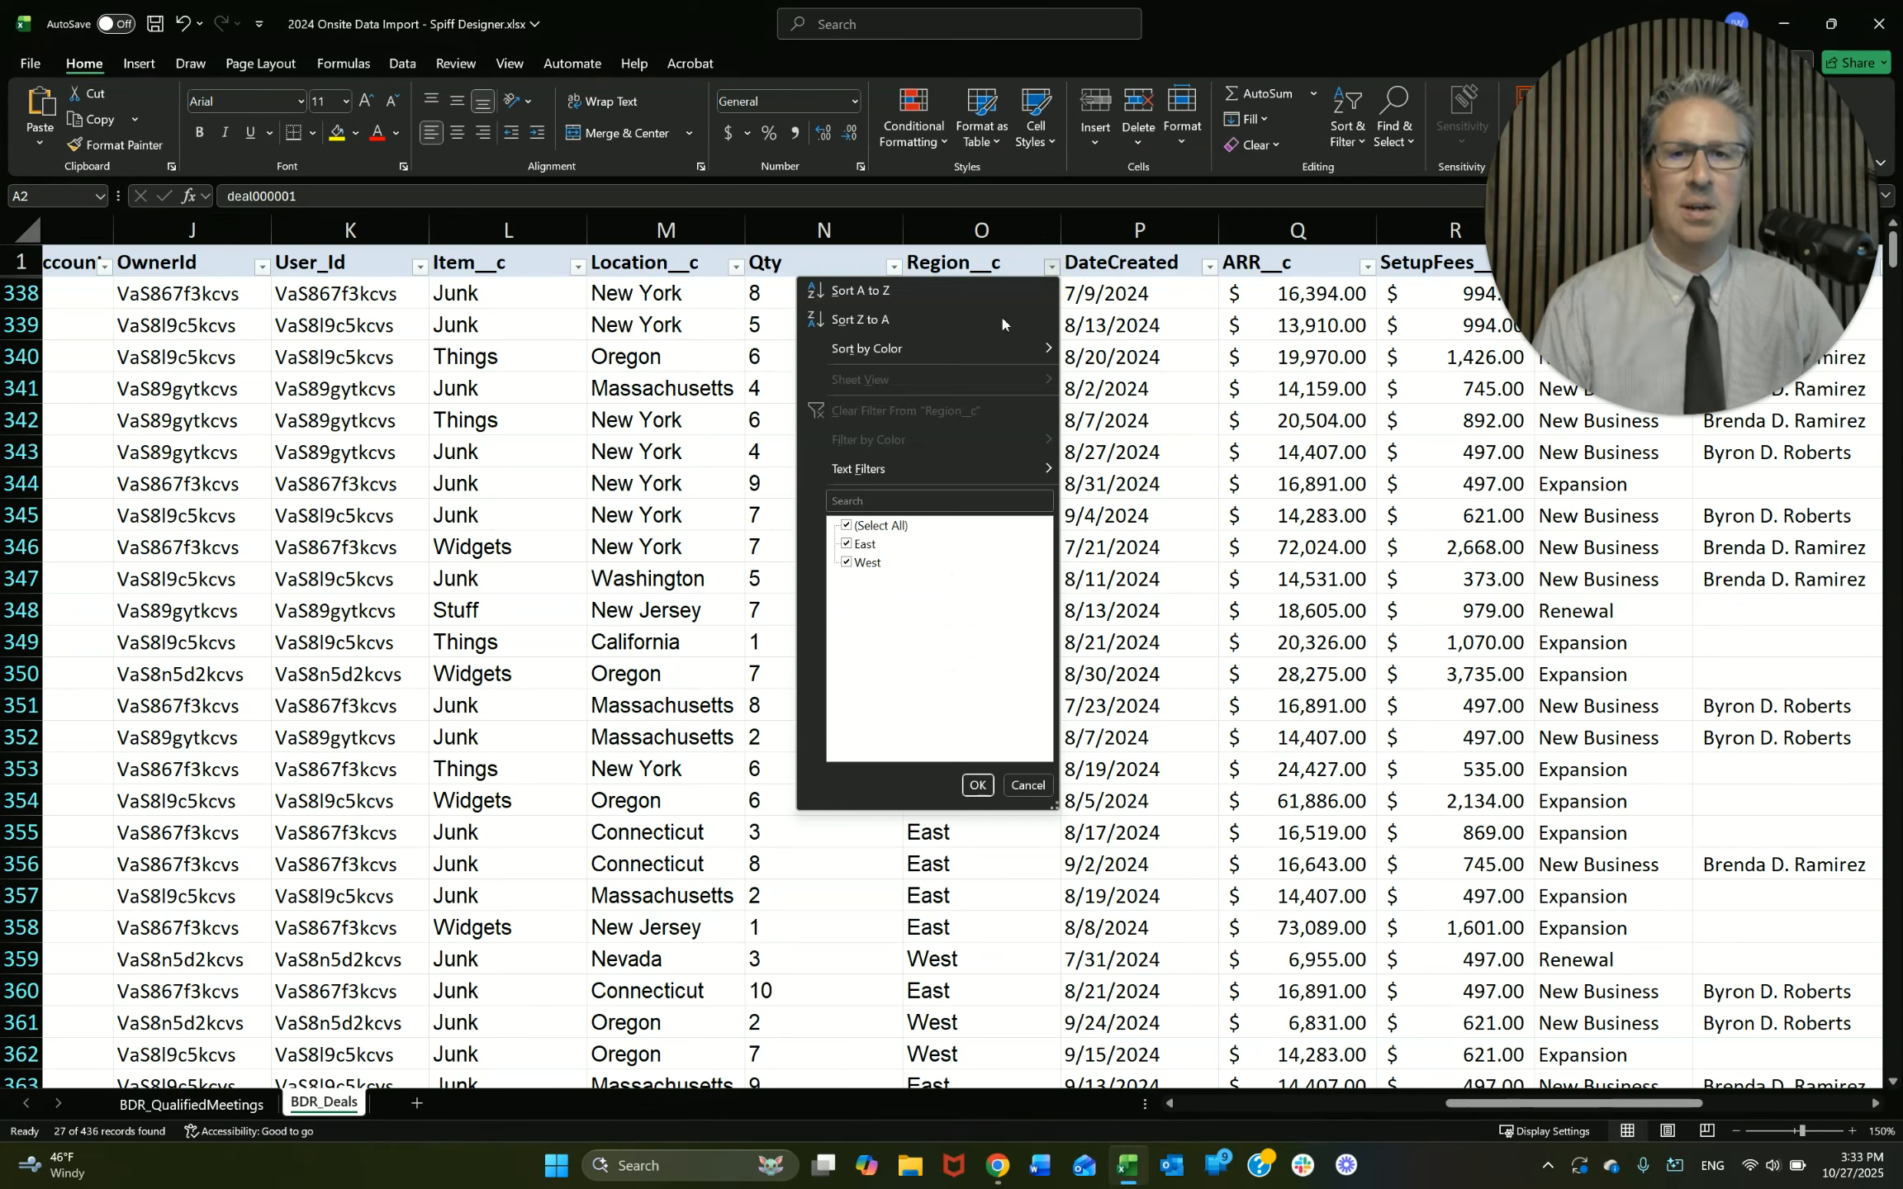
left_click(846, 525)
left_click(847, 544)
left_click(978, 783)
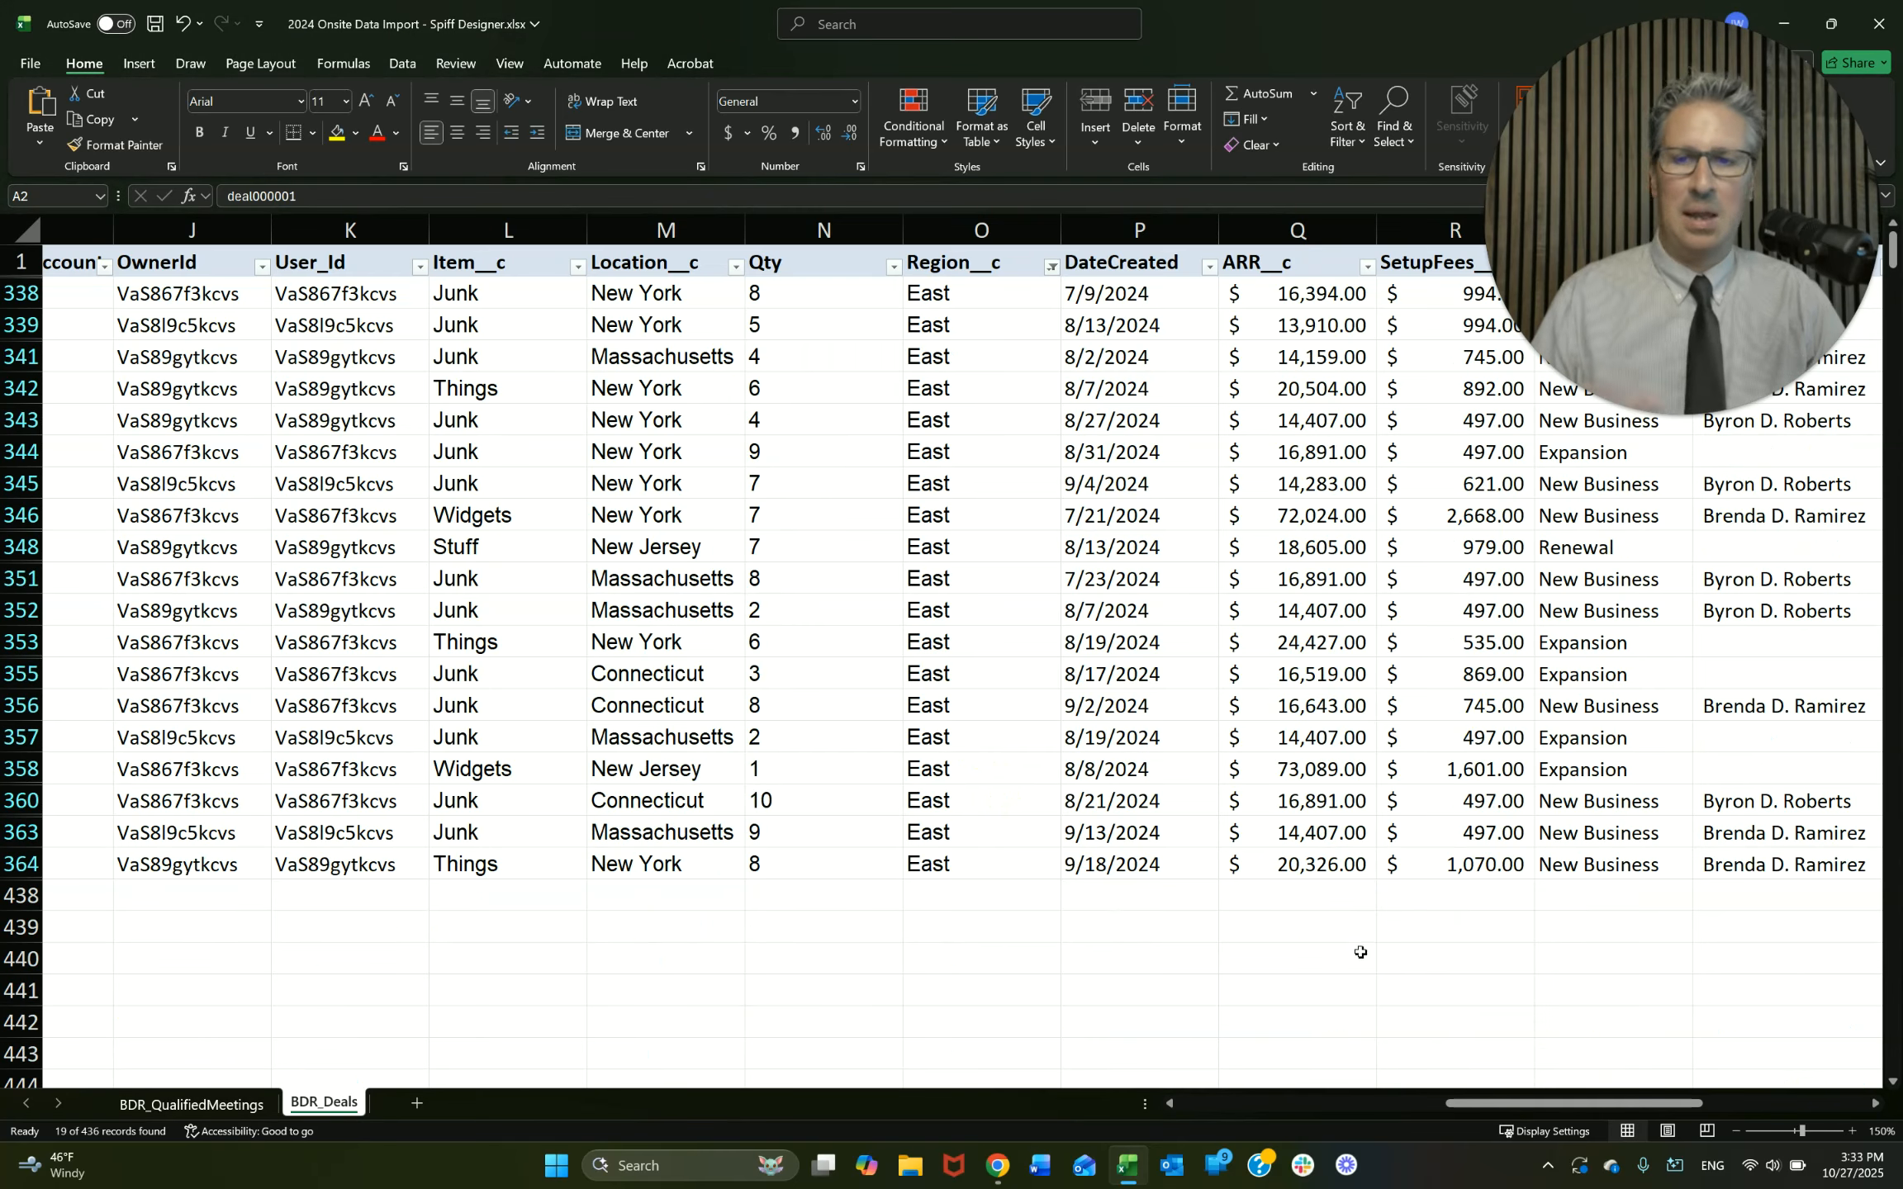
Step: Filter the BDR column to only the first representative listed, excluding the other one and the blanks
mouse_move(80, 1151)
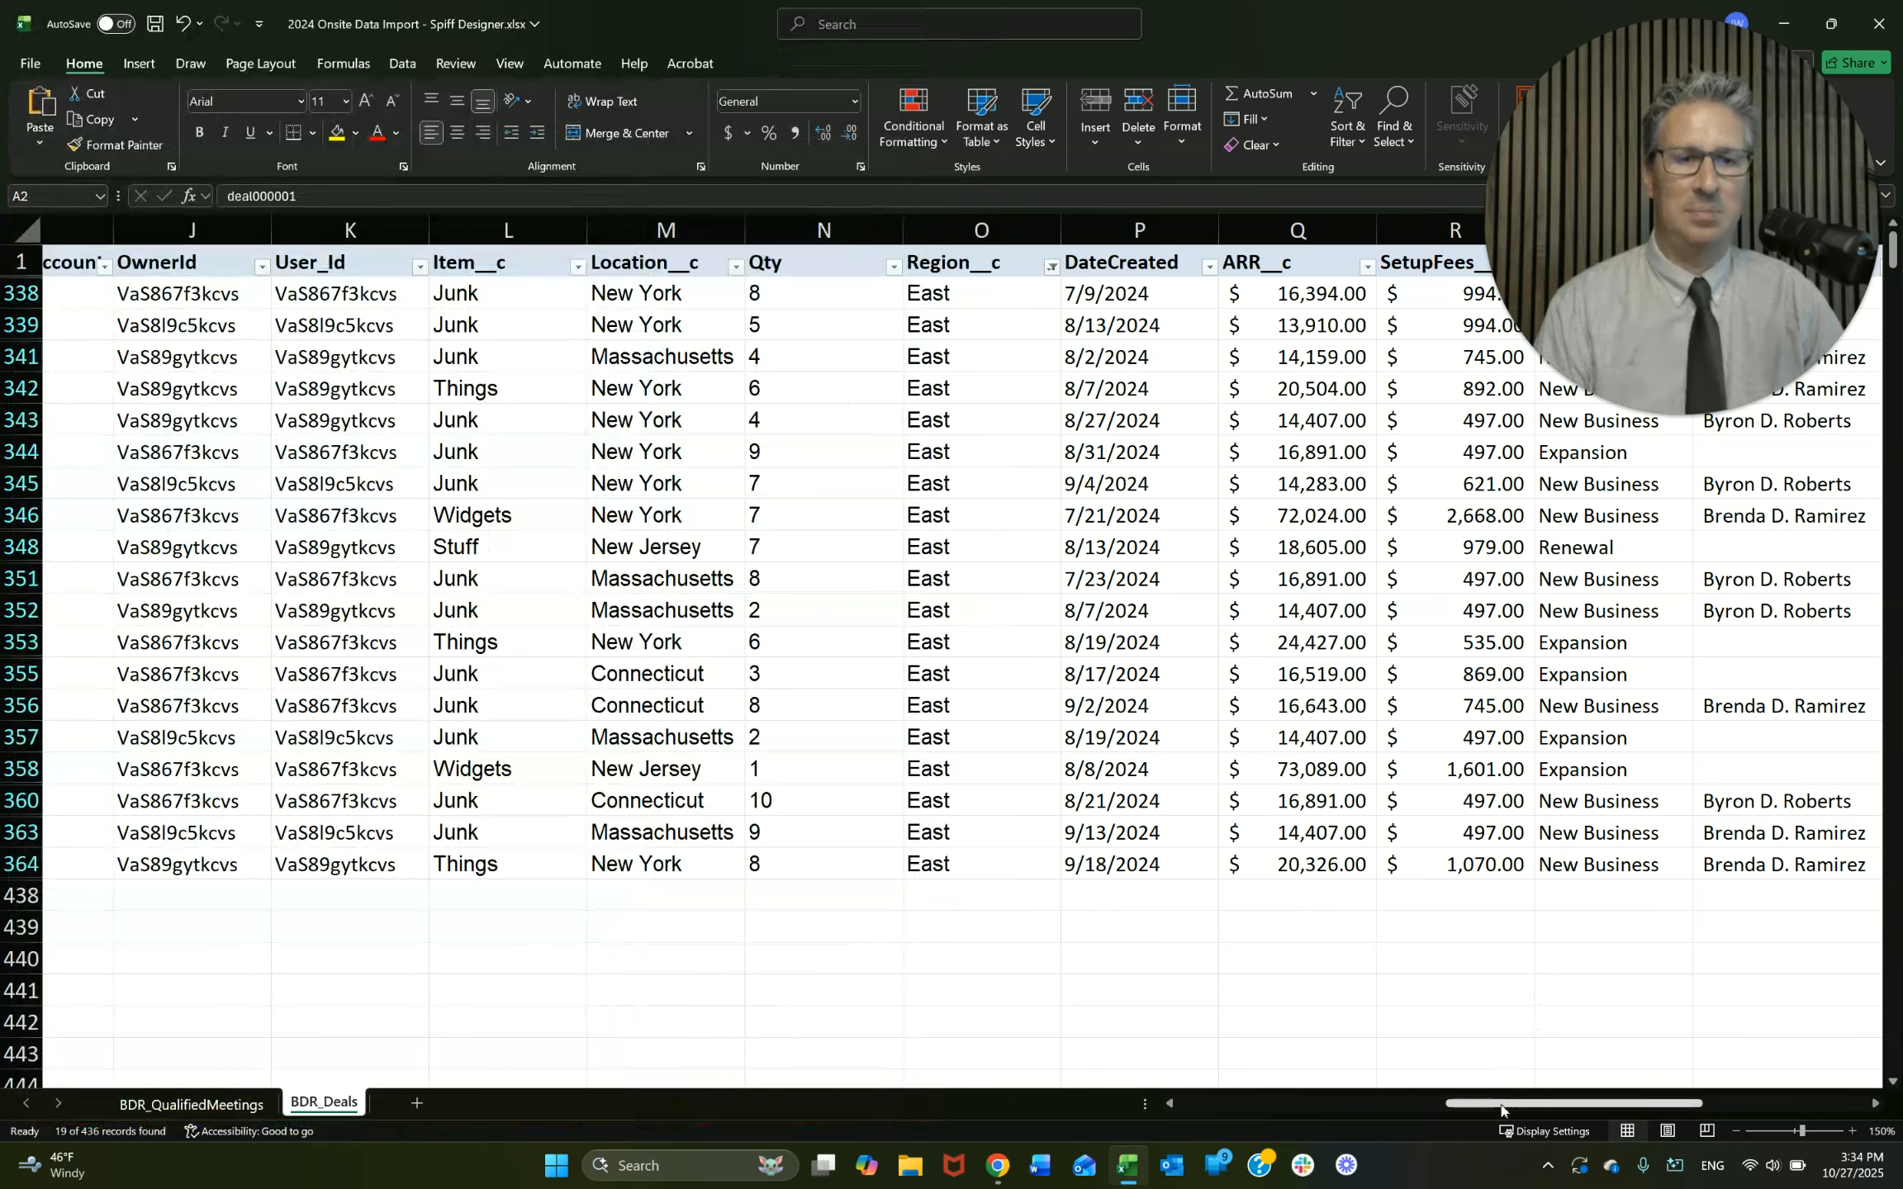
left_click_drag(1501, 1109, 1623, 1105)
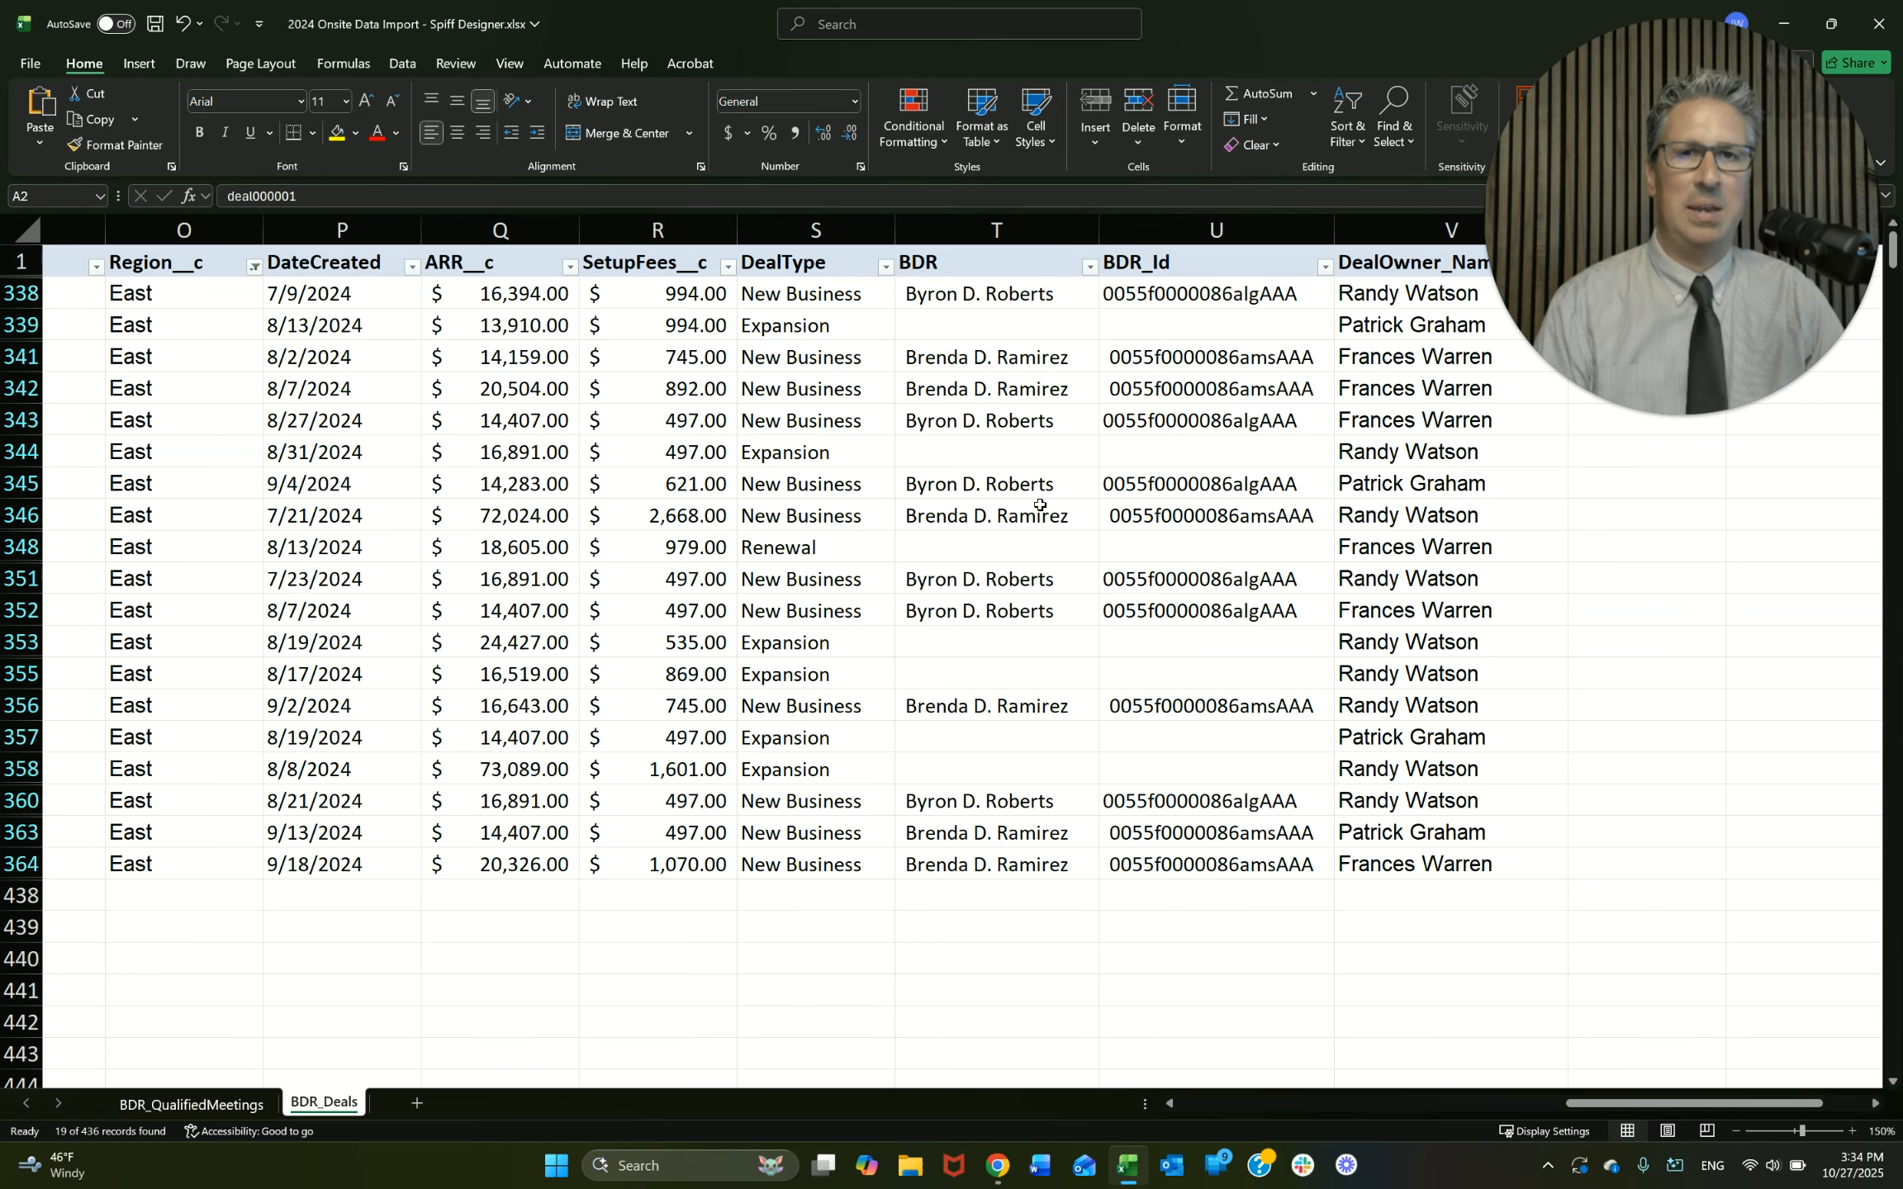
left_click(1090, 268)
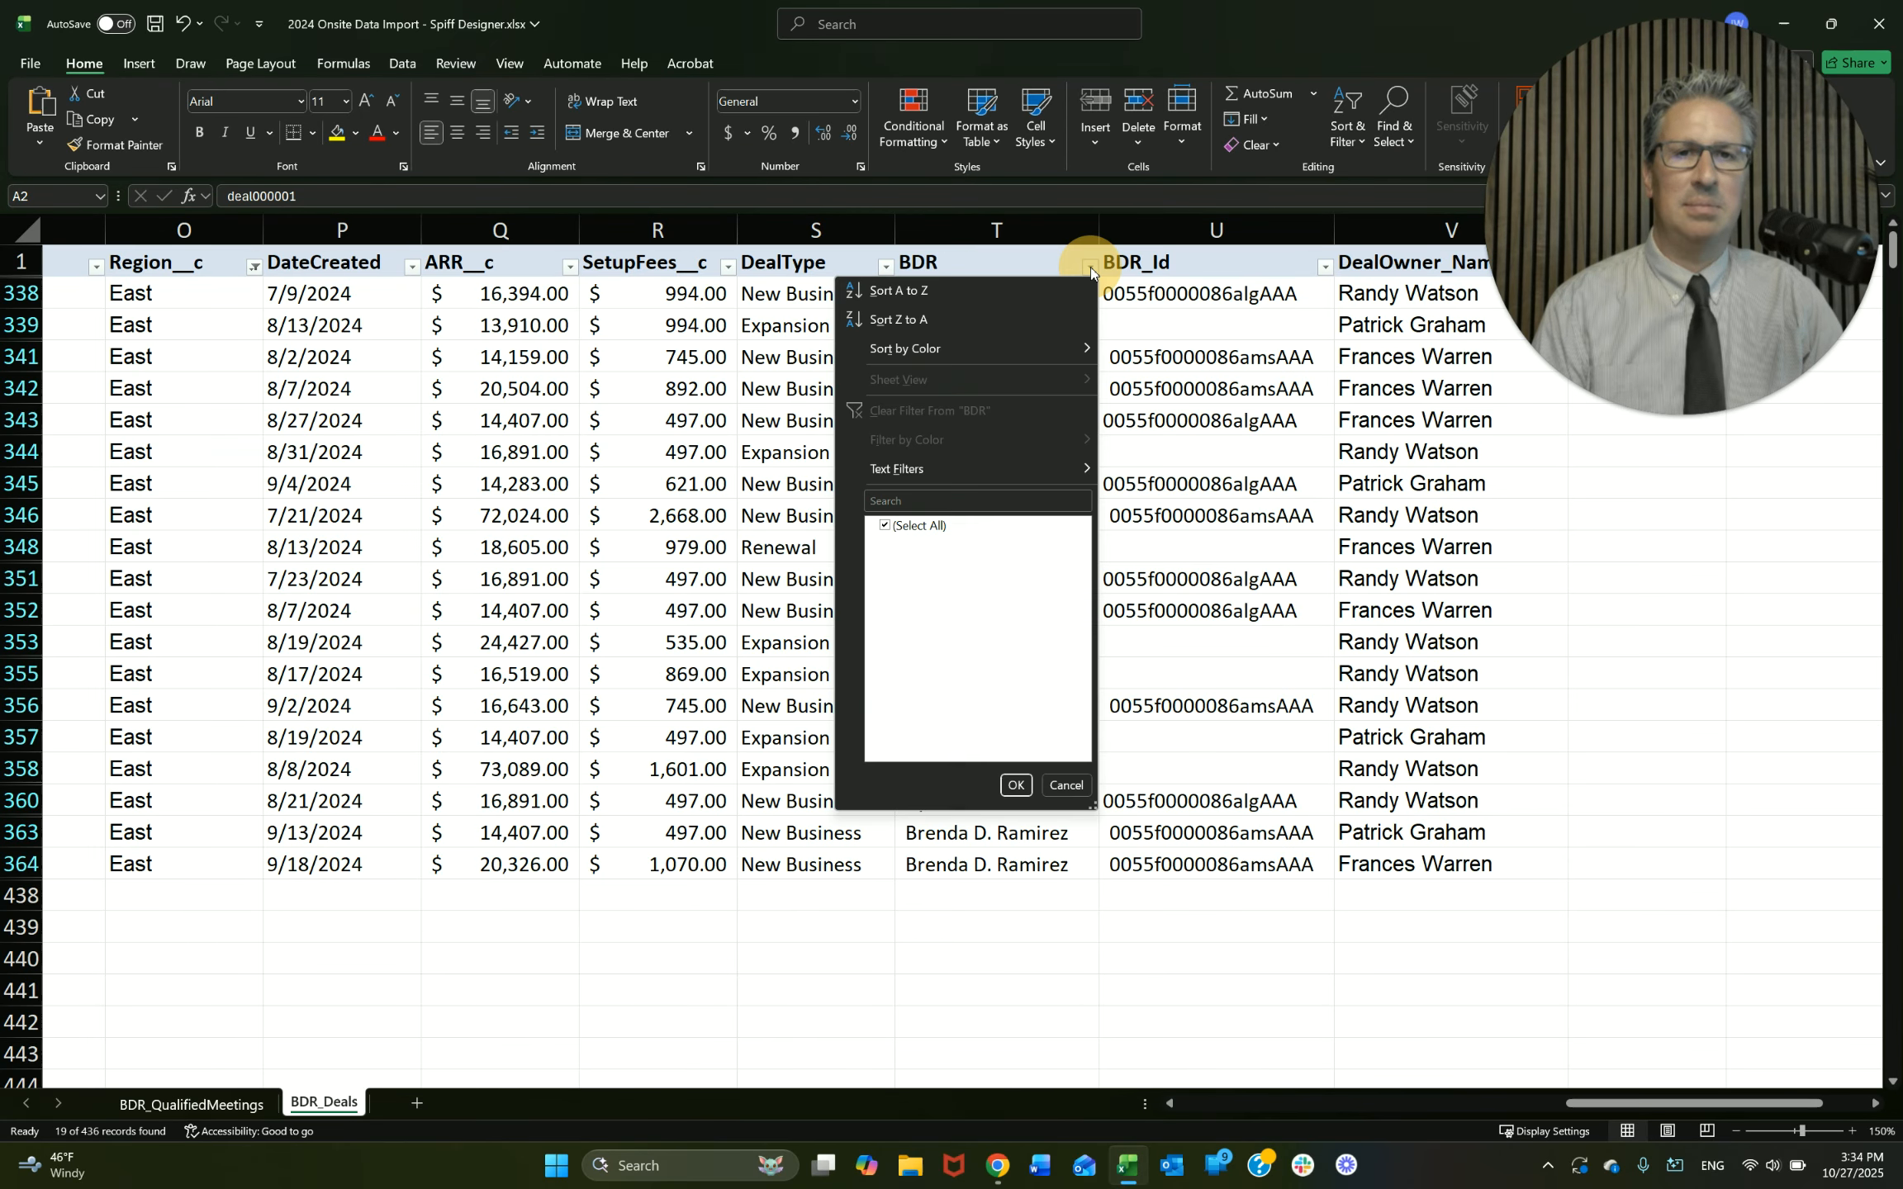
left_click(886, 526)
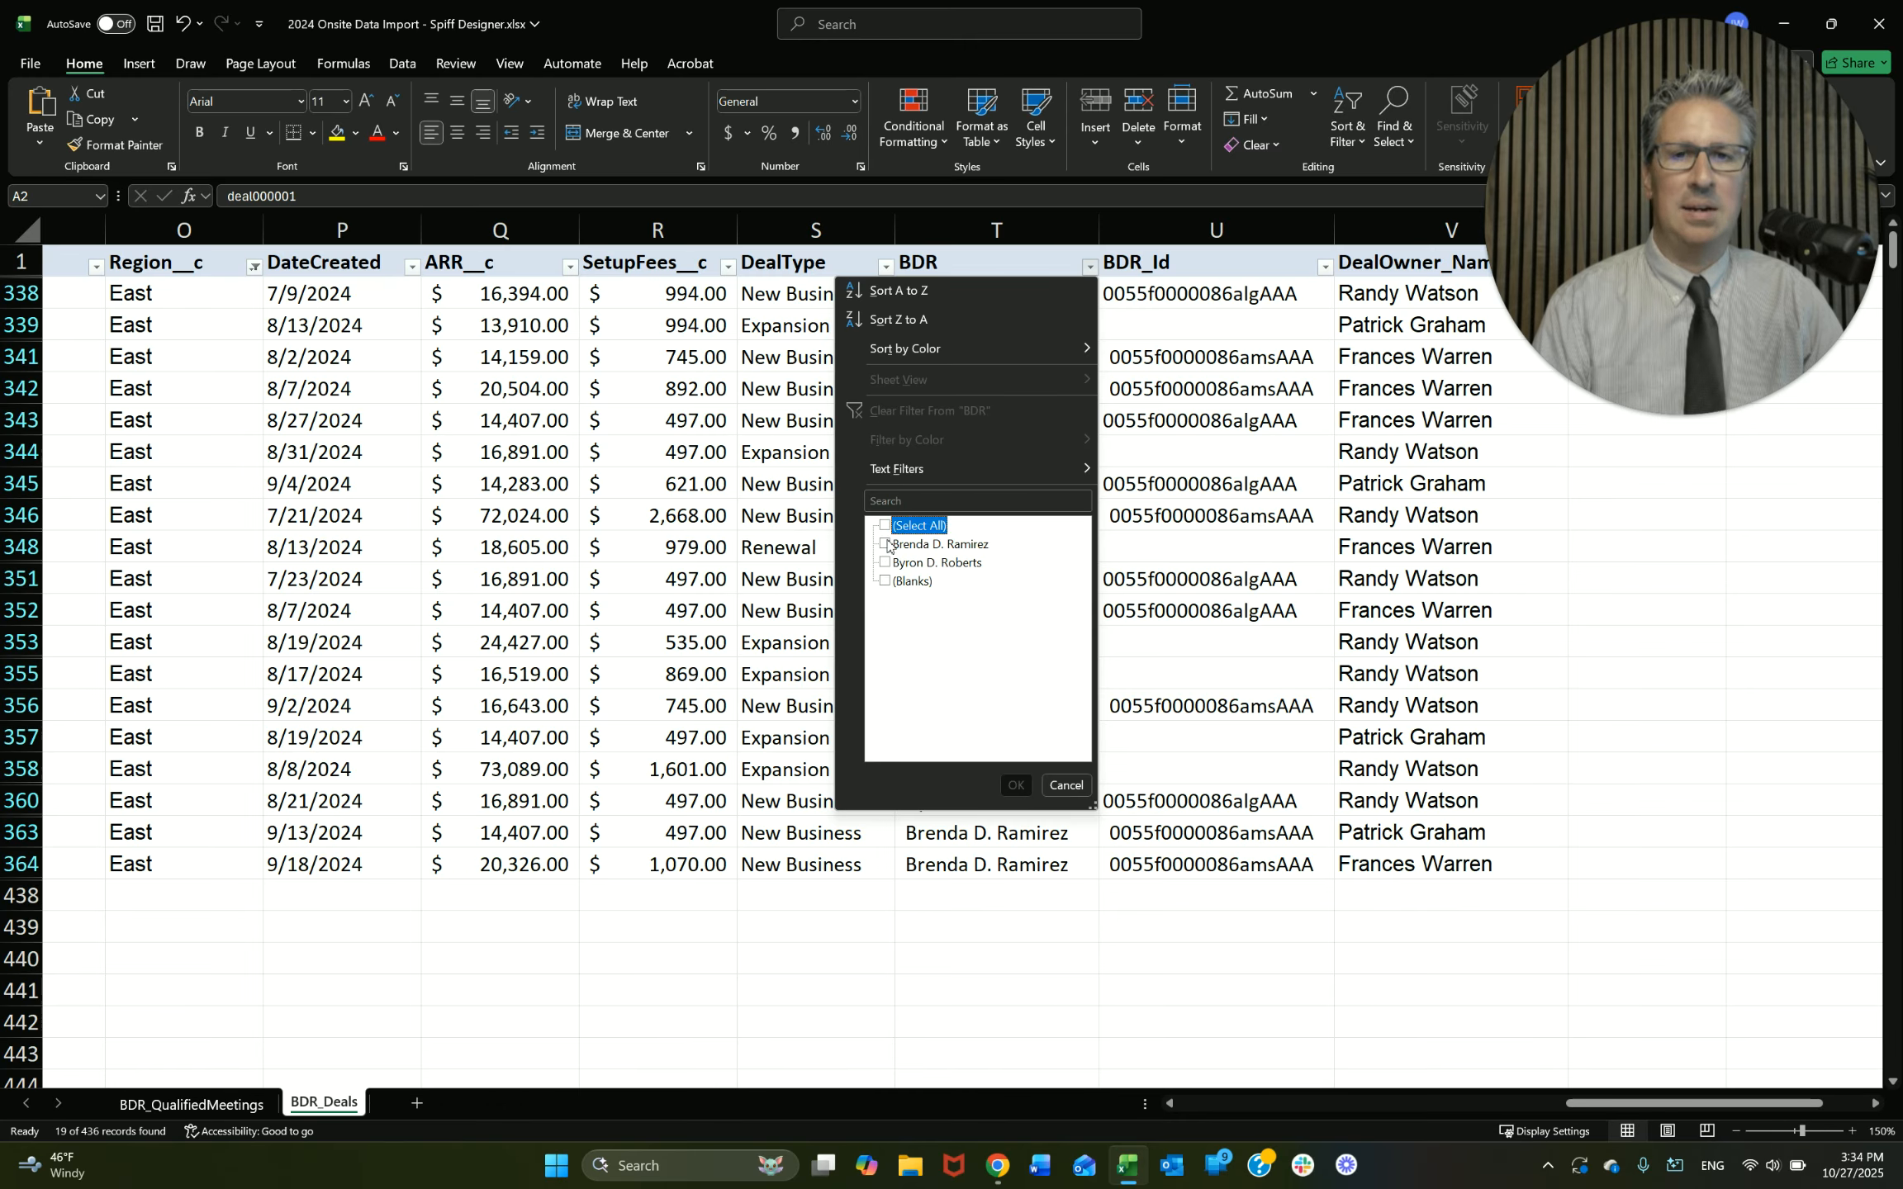
left_click(885, 544)
left_click(1016, 785)
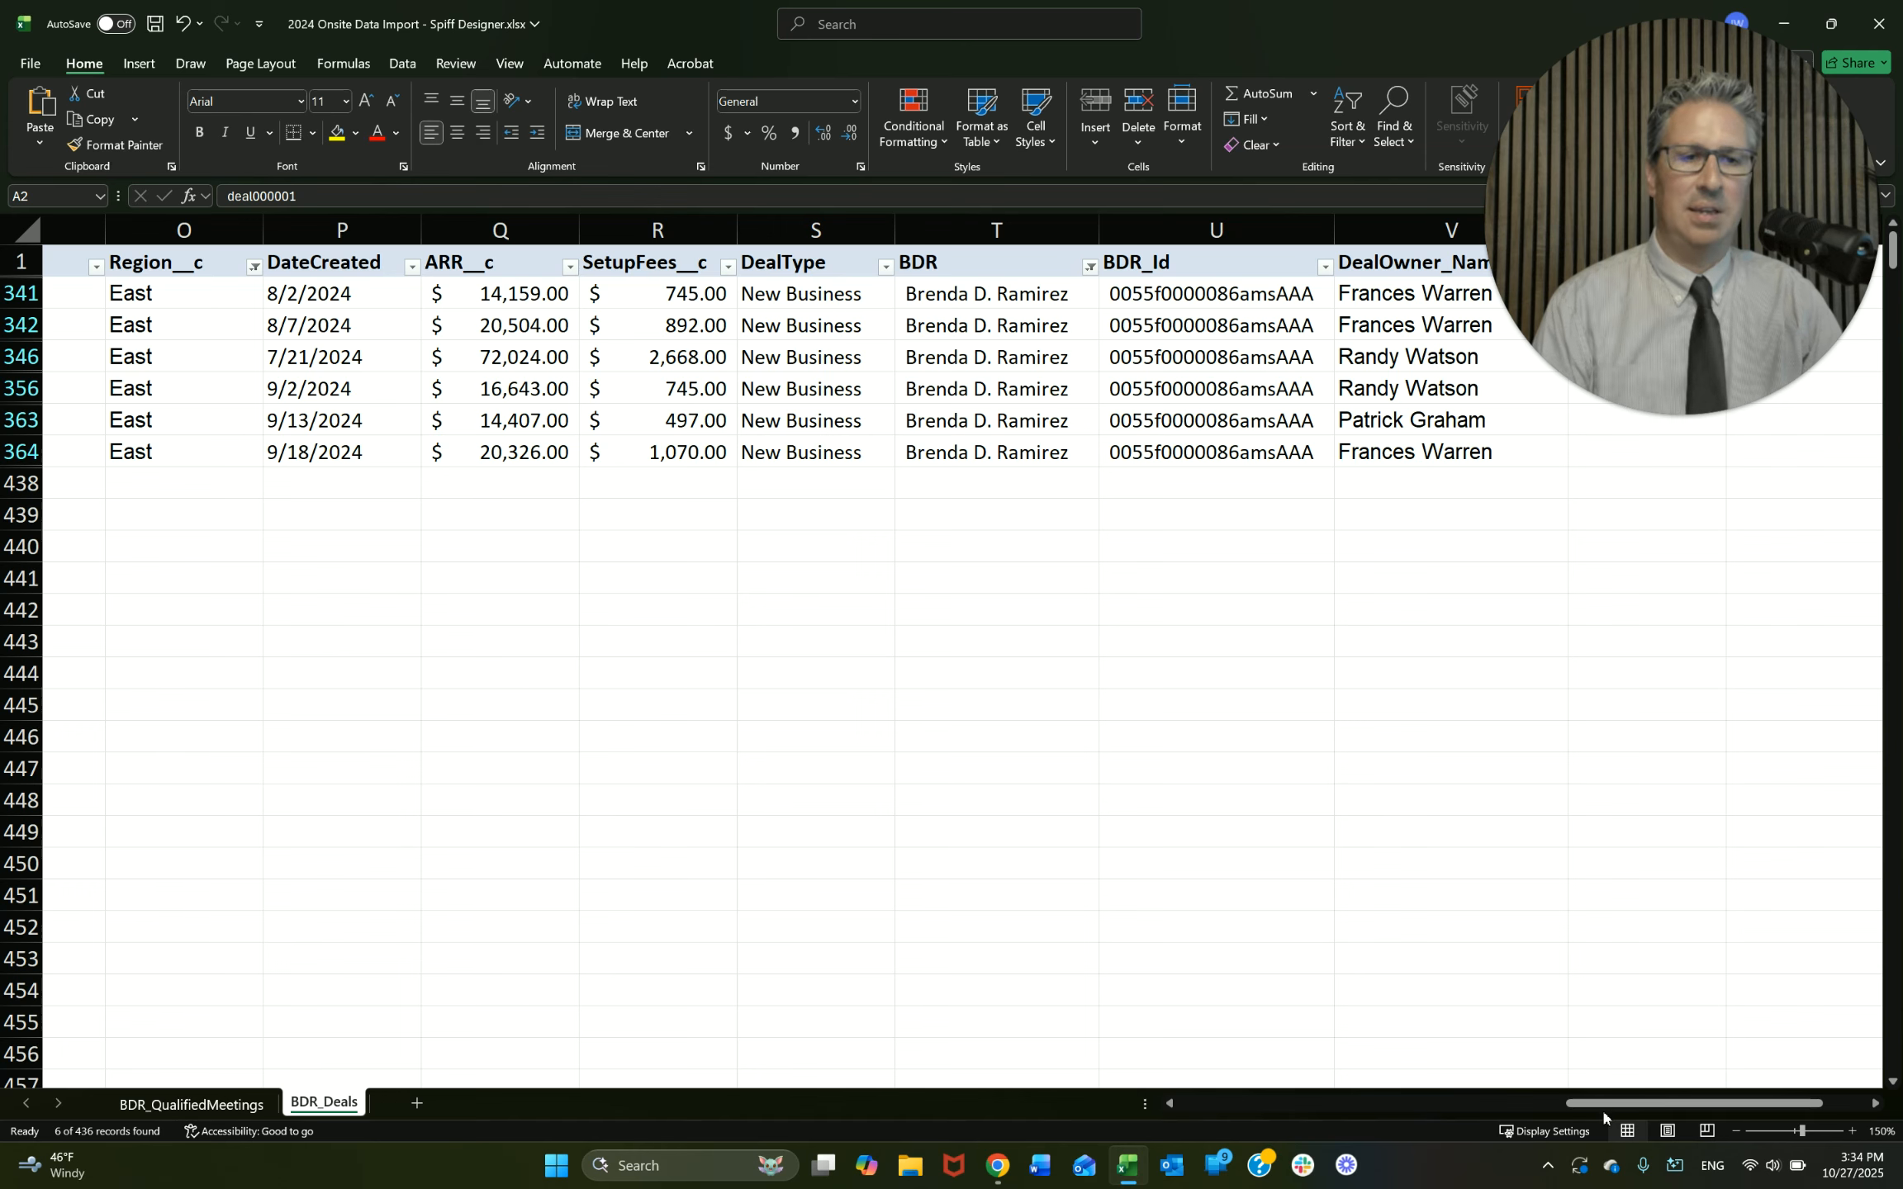
left_click_drag(1605, 1109, 1508, 1119)
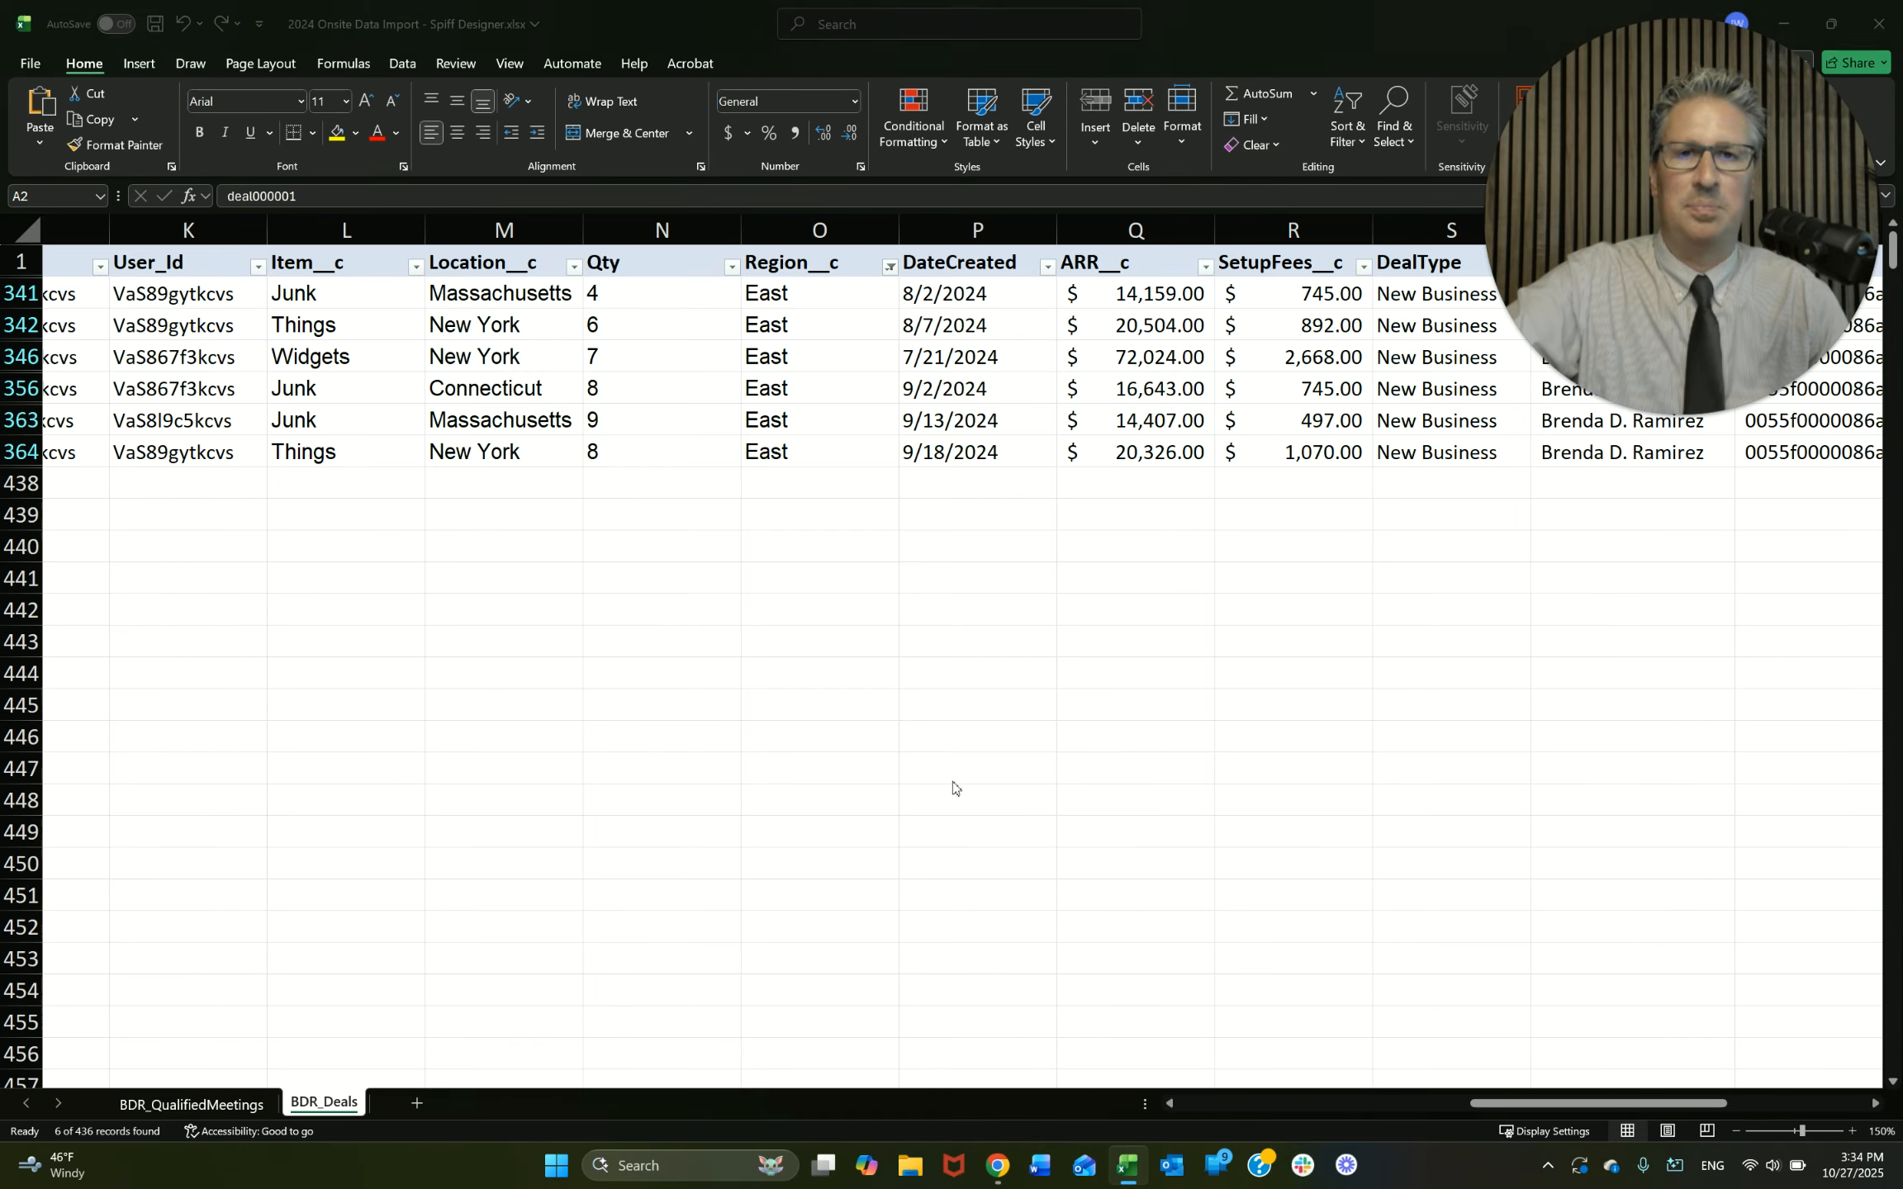
Step: Switch to Spiff, open the Bdr Deals records and expand the object's filter list
key("alt+Tab")
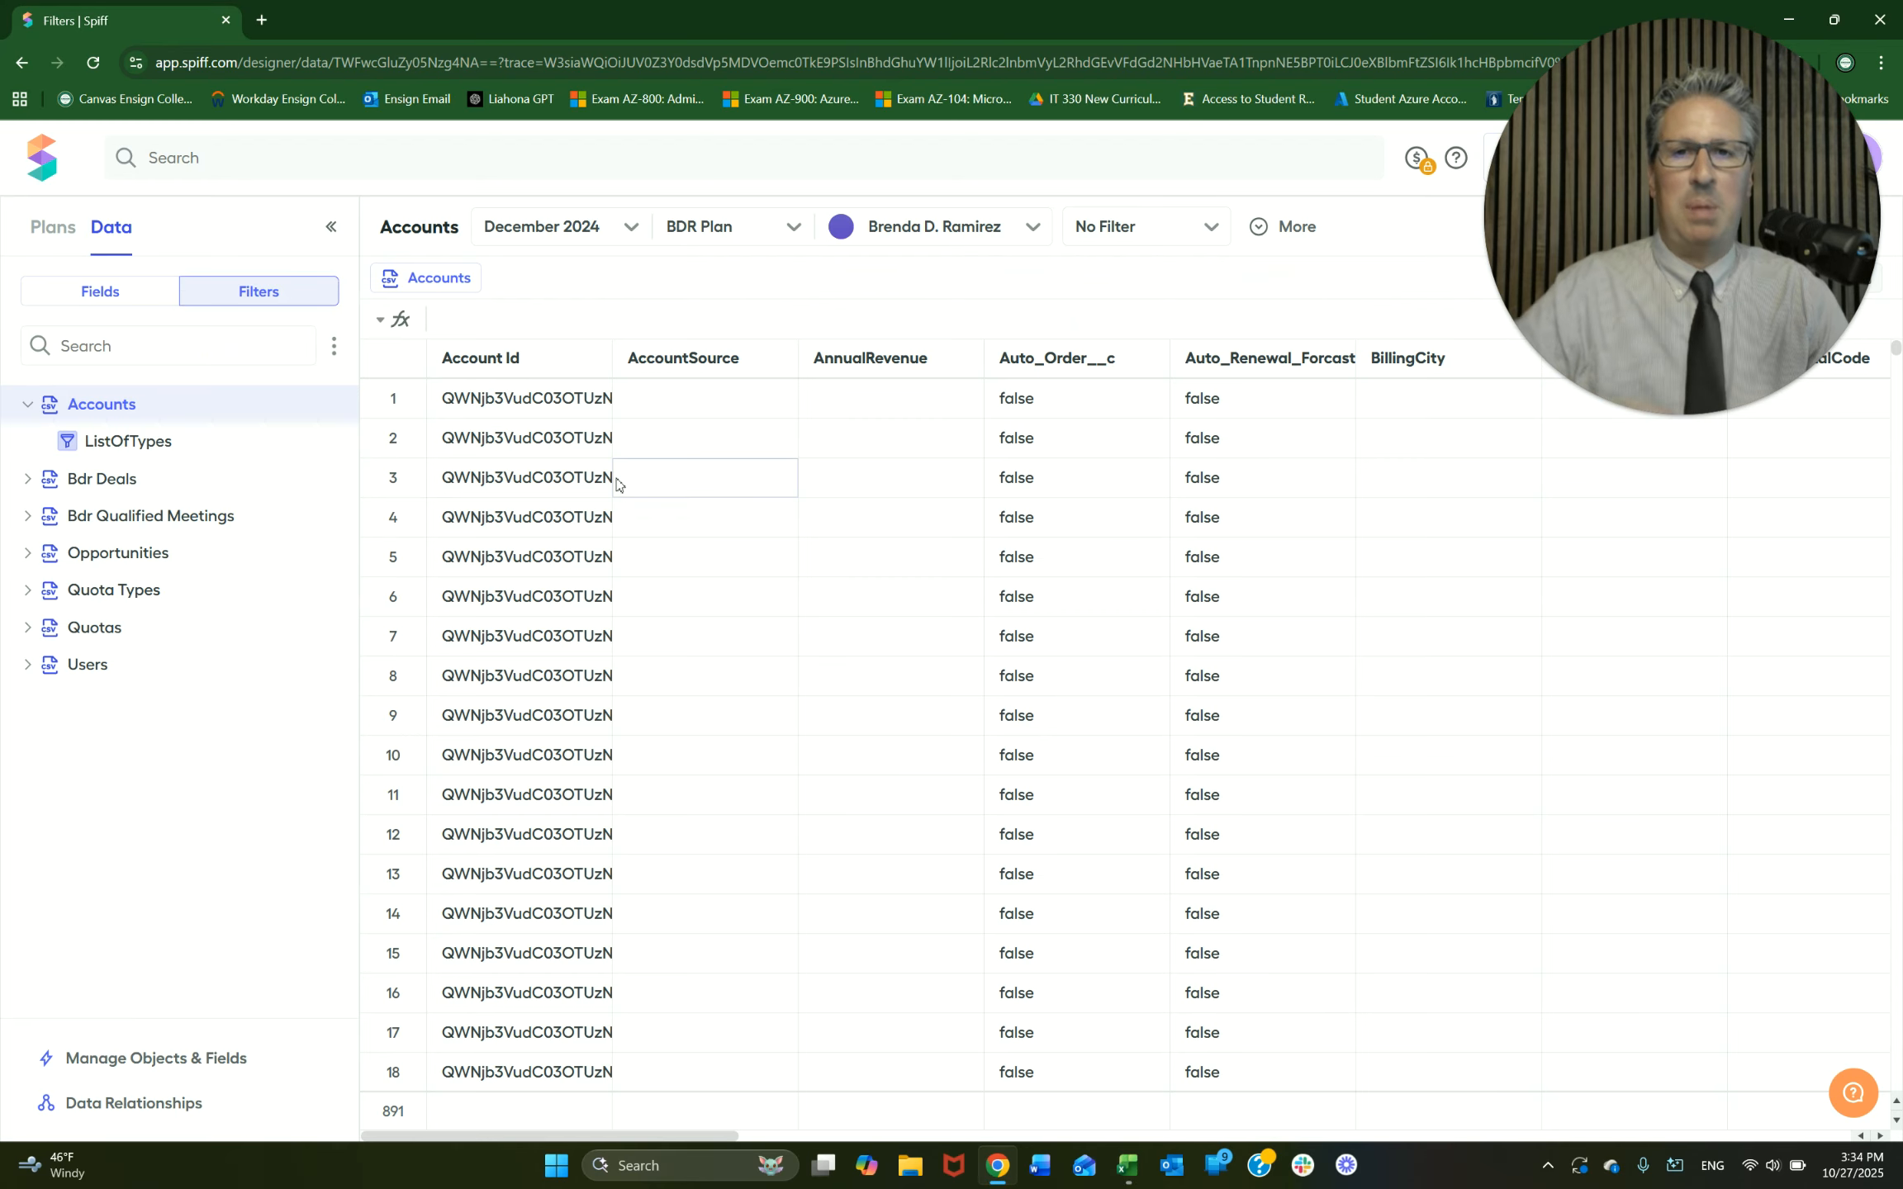
left_click(76, 480)
left_click(96, 486)
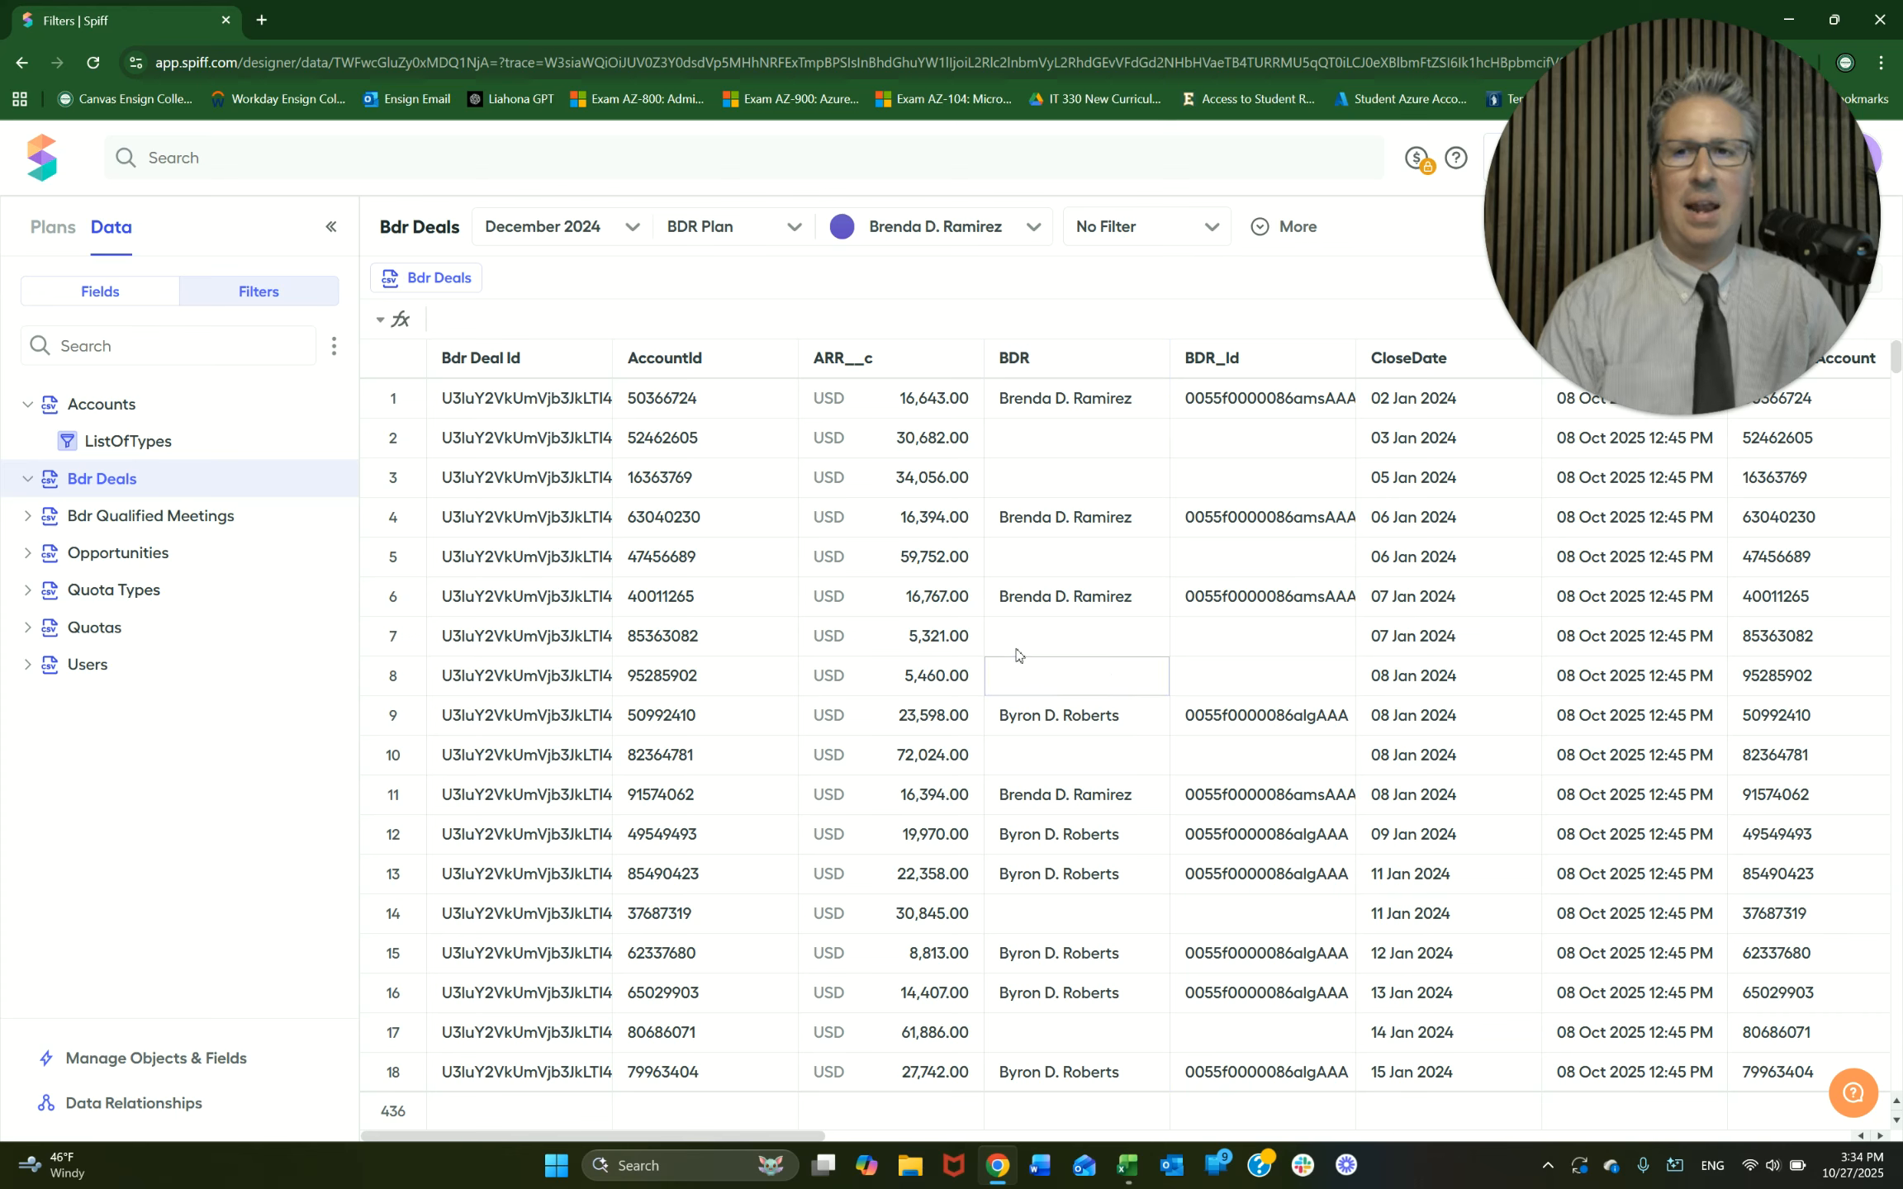
left_click(29, 481)
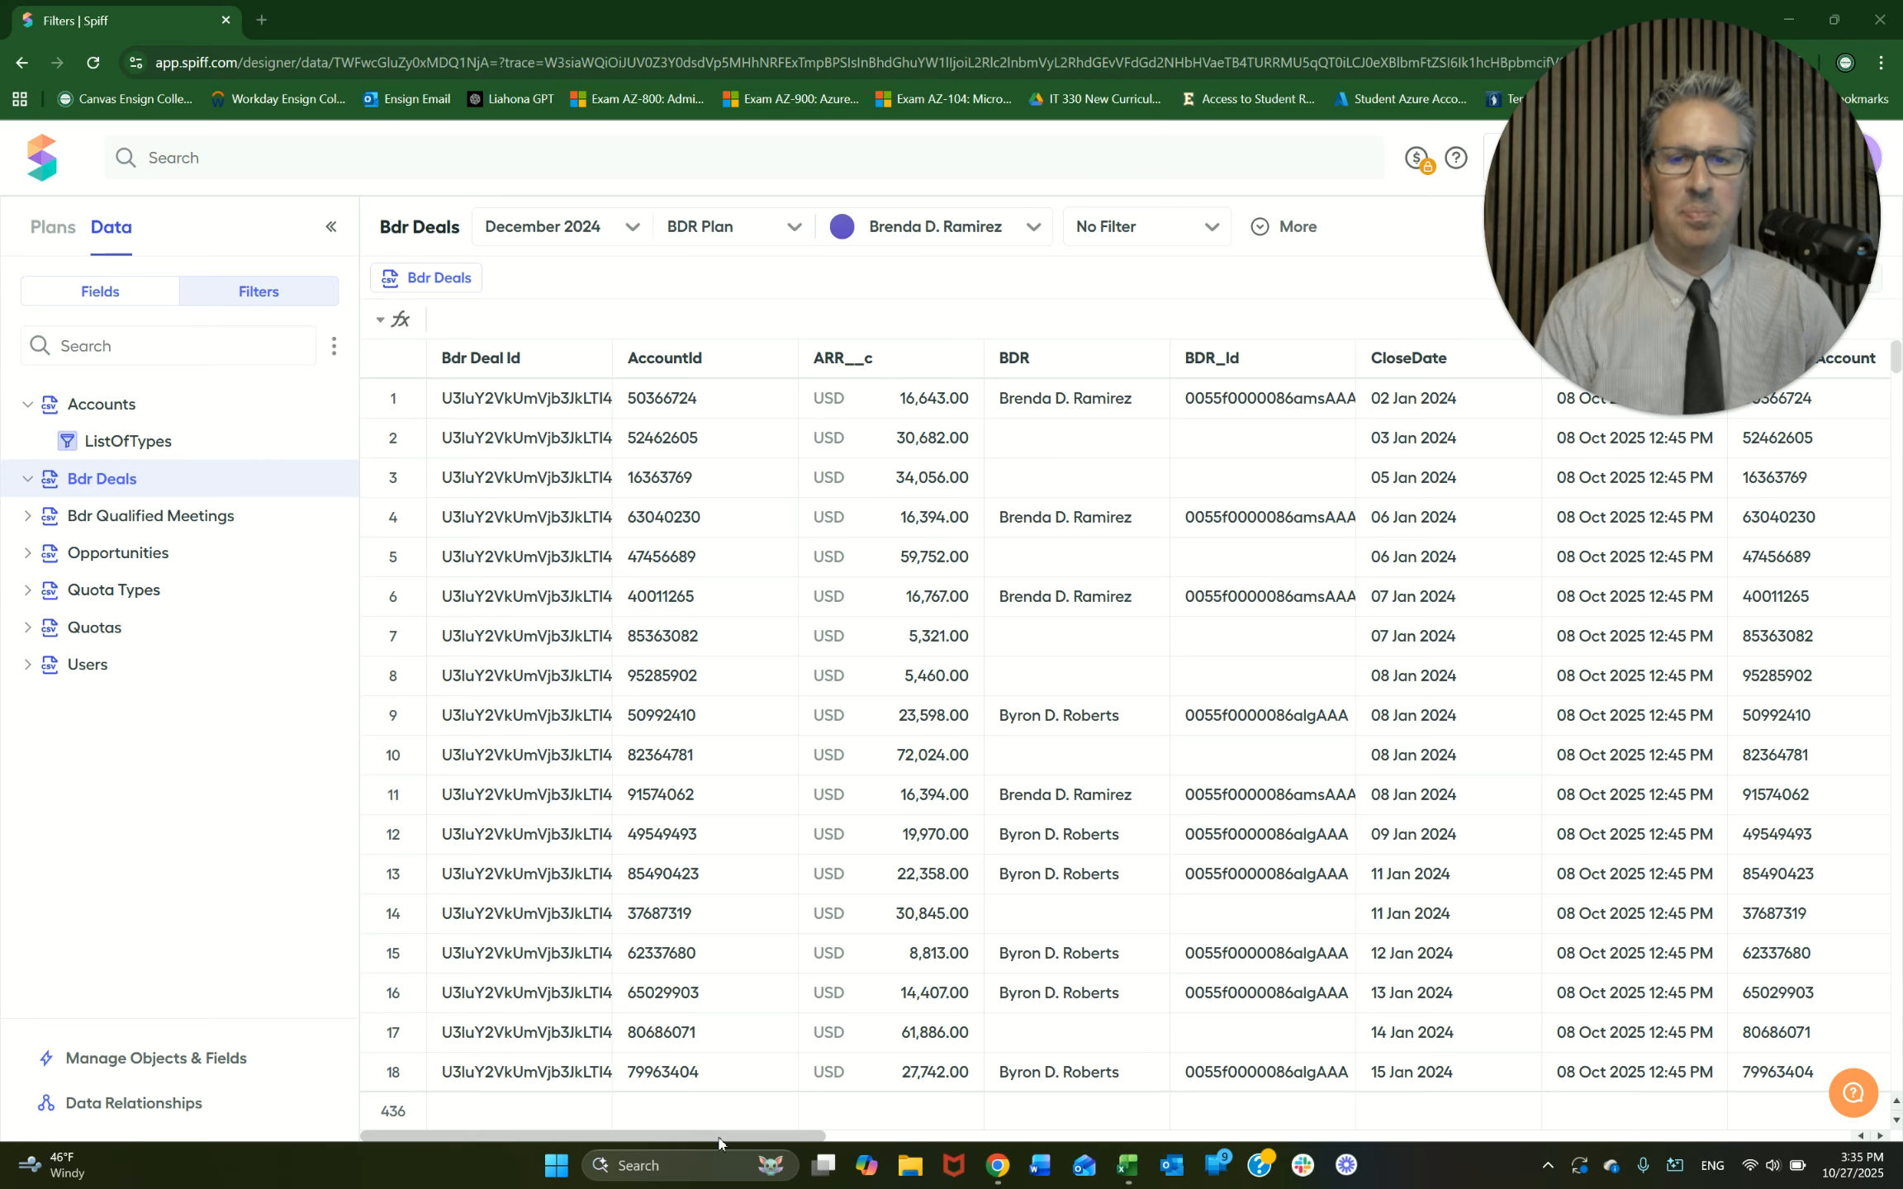
left_click_drag(719, 1142, 847, 1150)
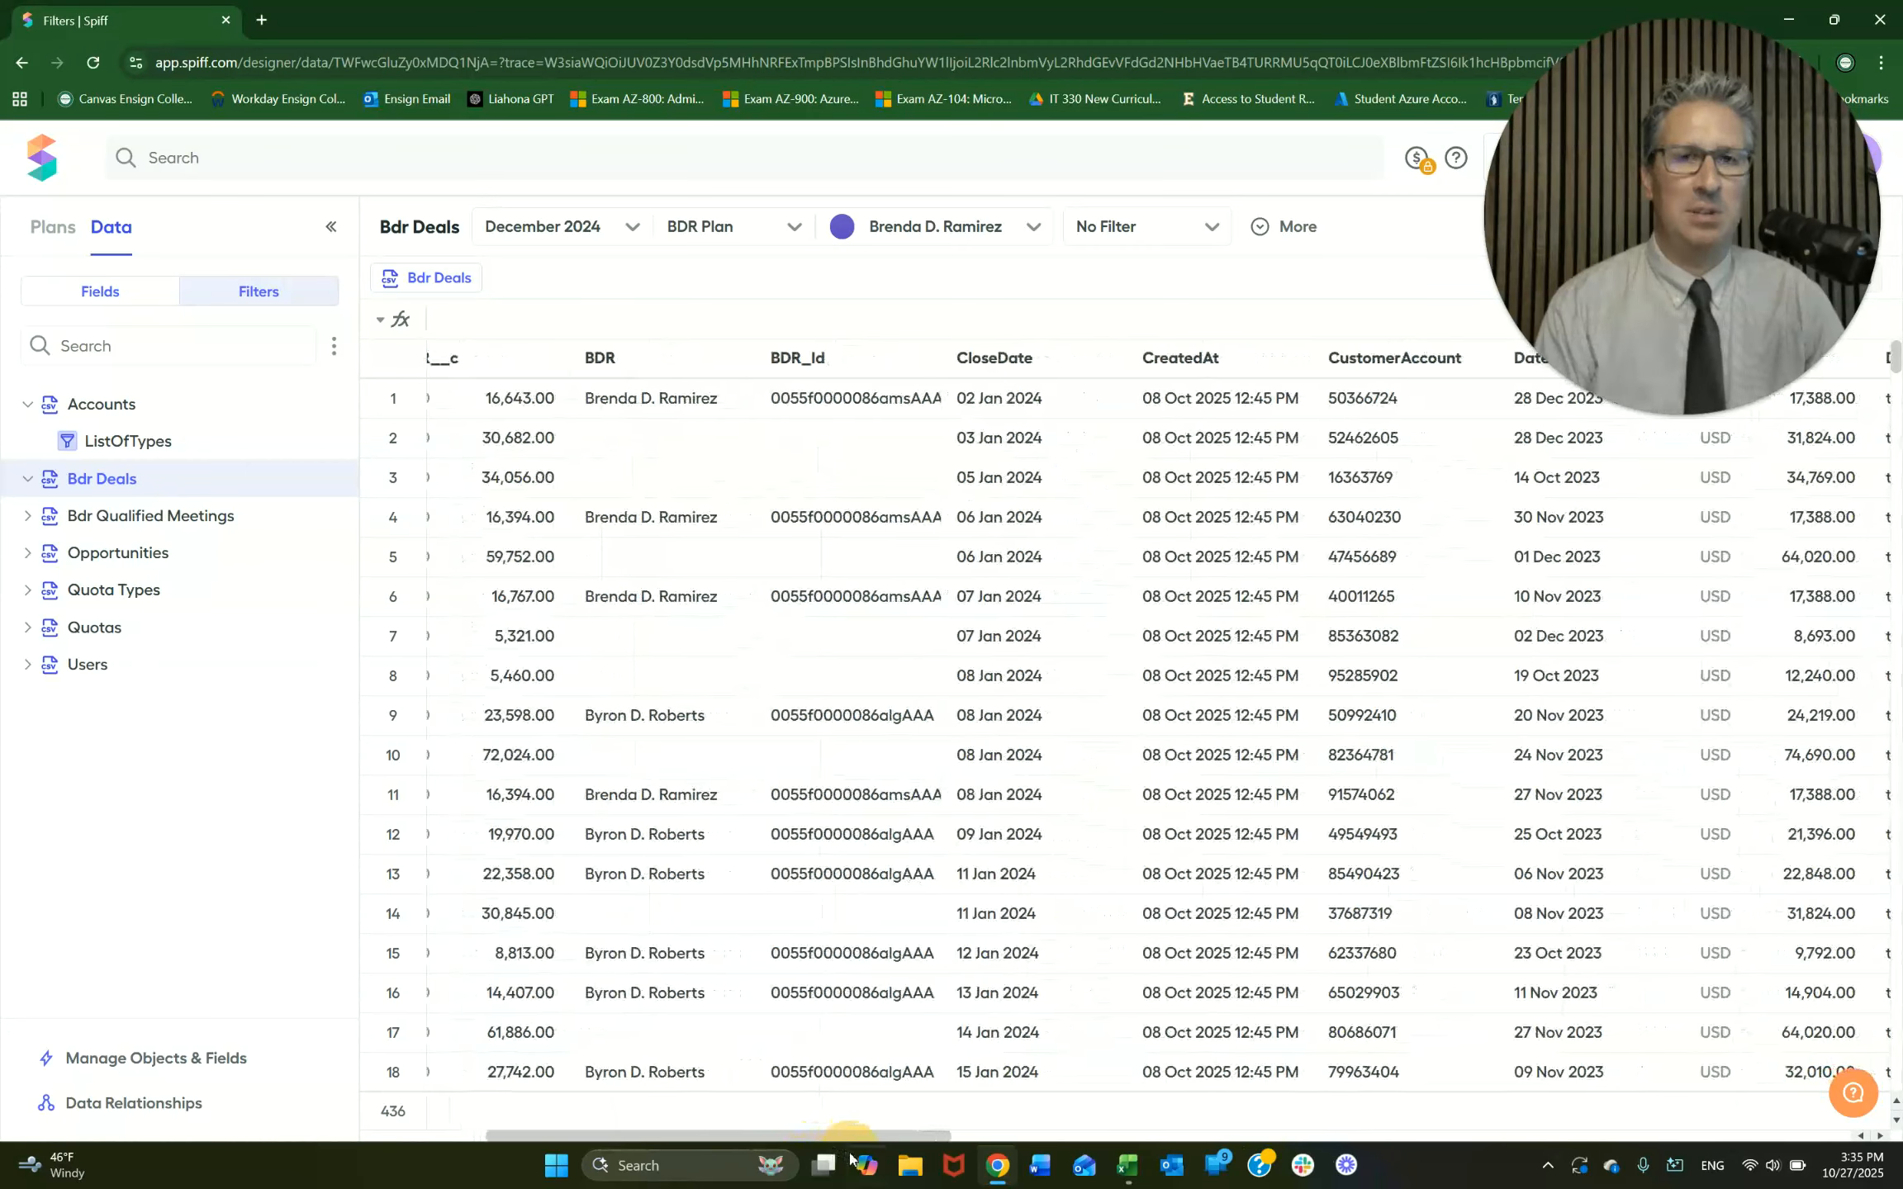
left_click(1053, 515)
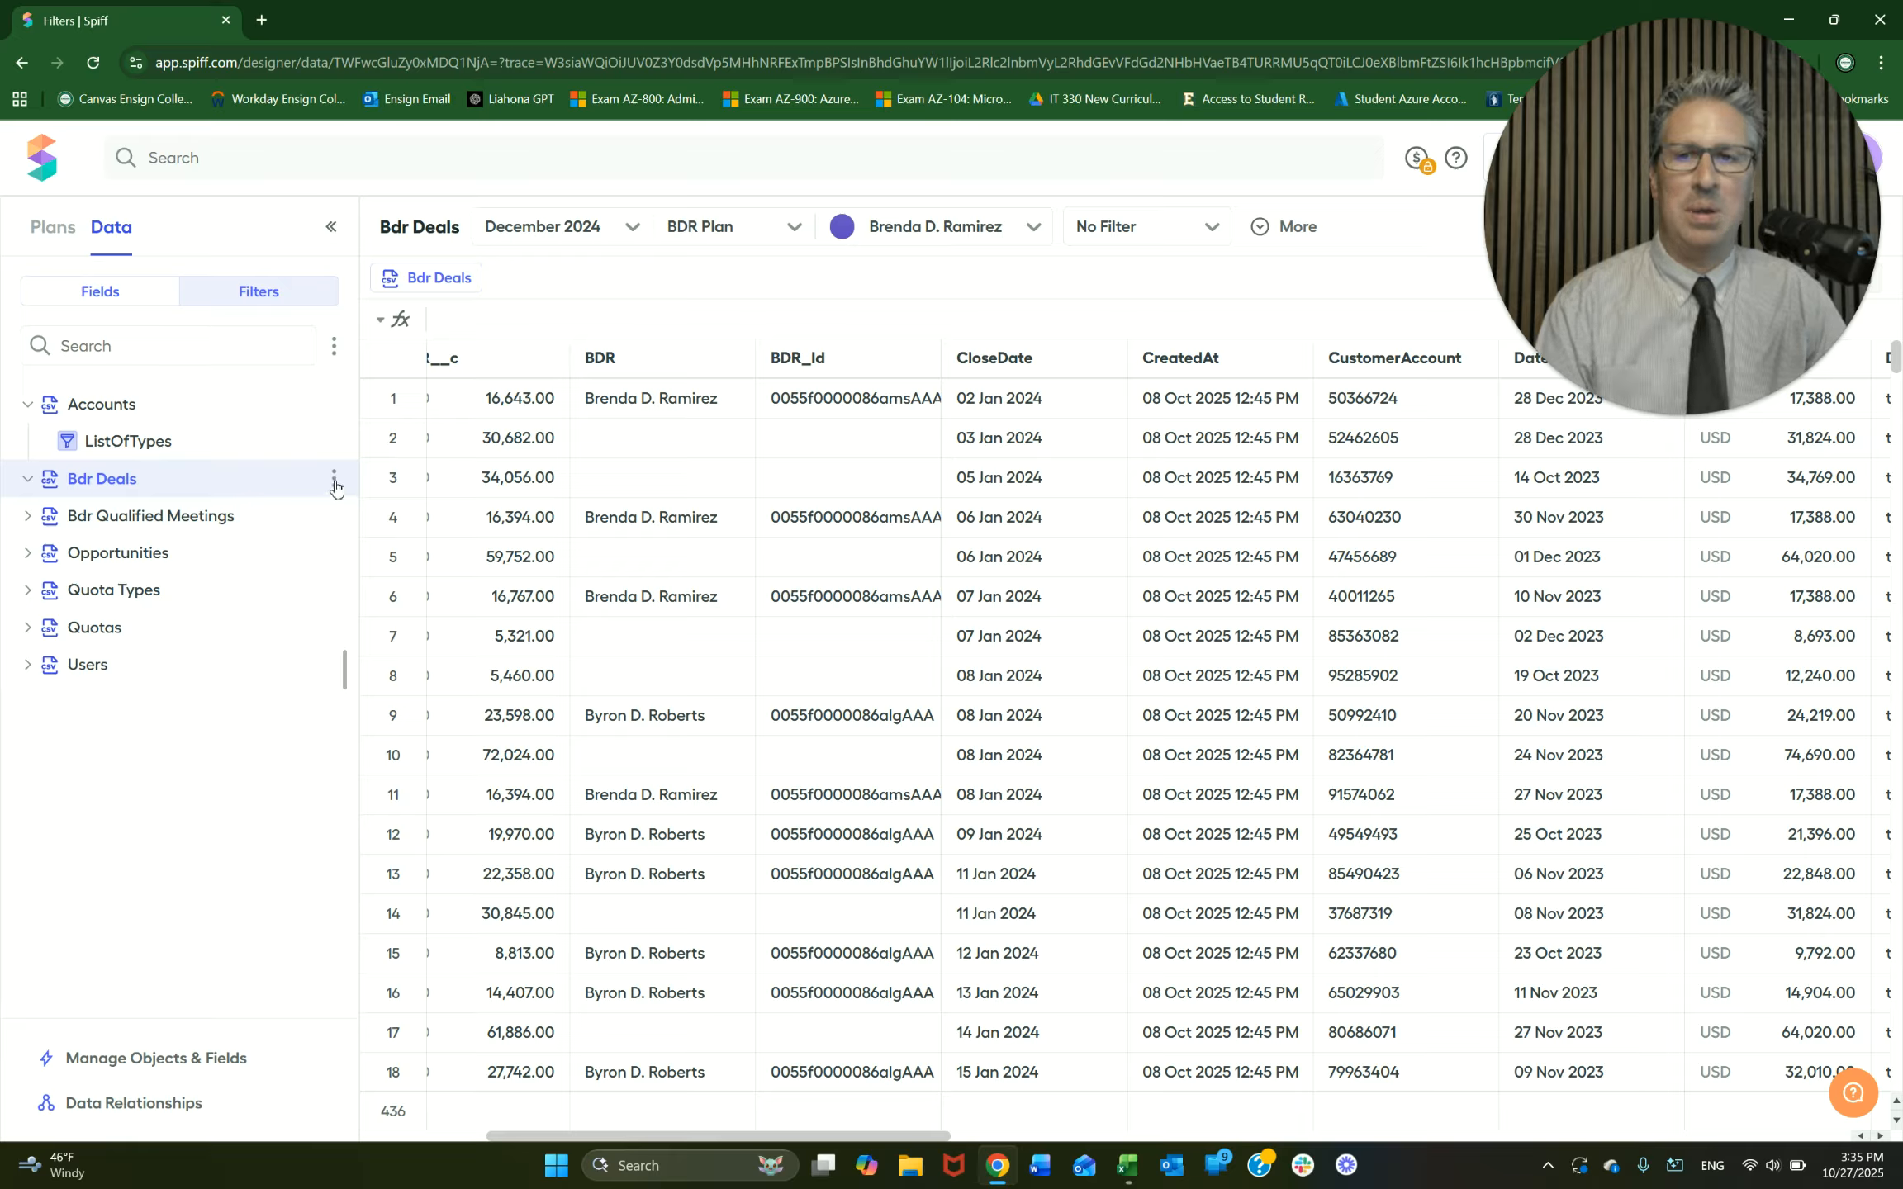
Step: Create a new filter under Bdr Deals named BDRInPeriod
left_click(334, 481)
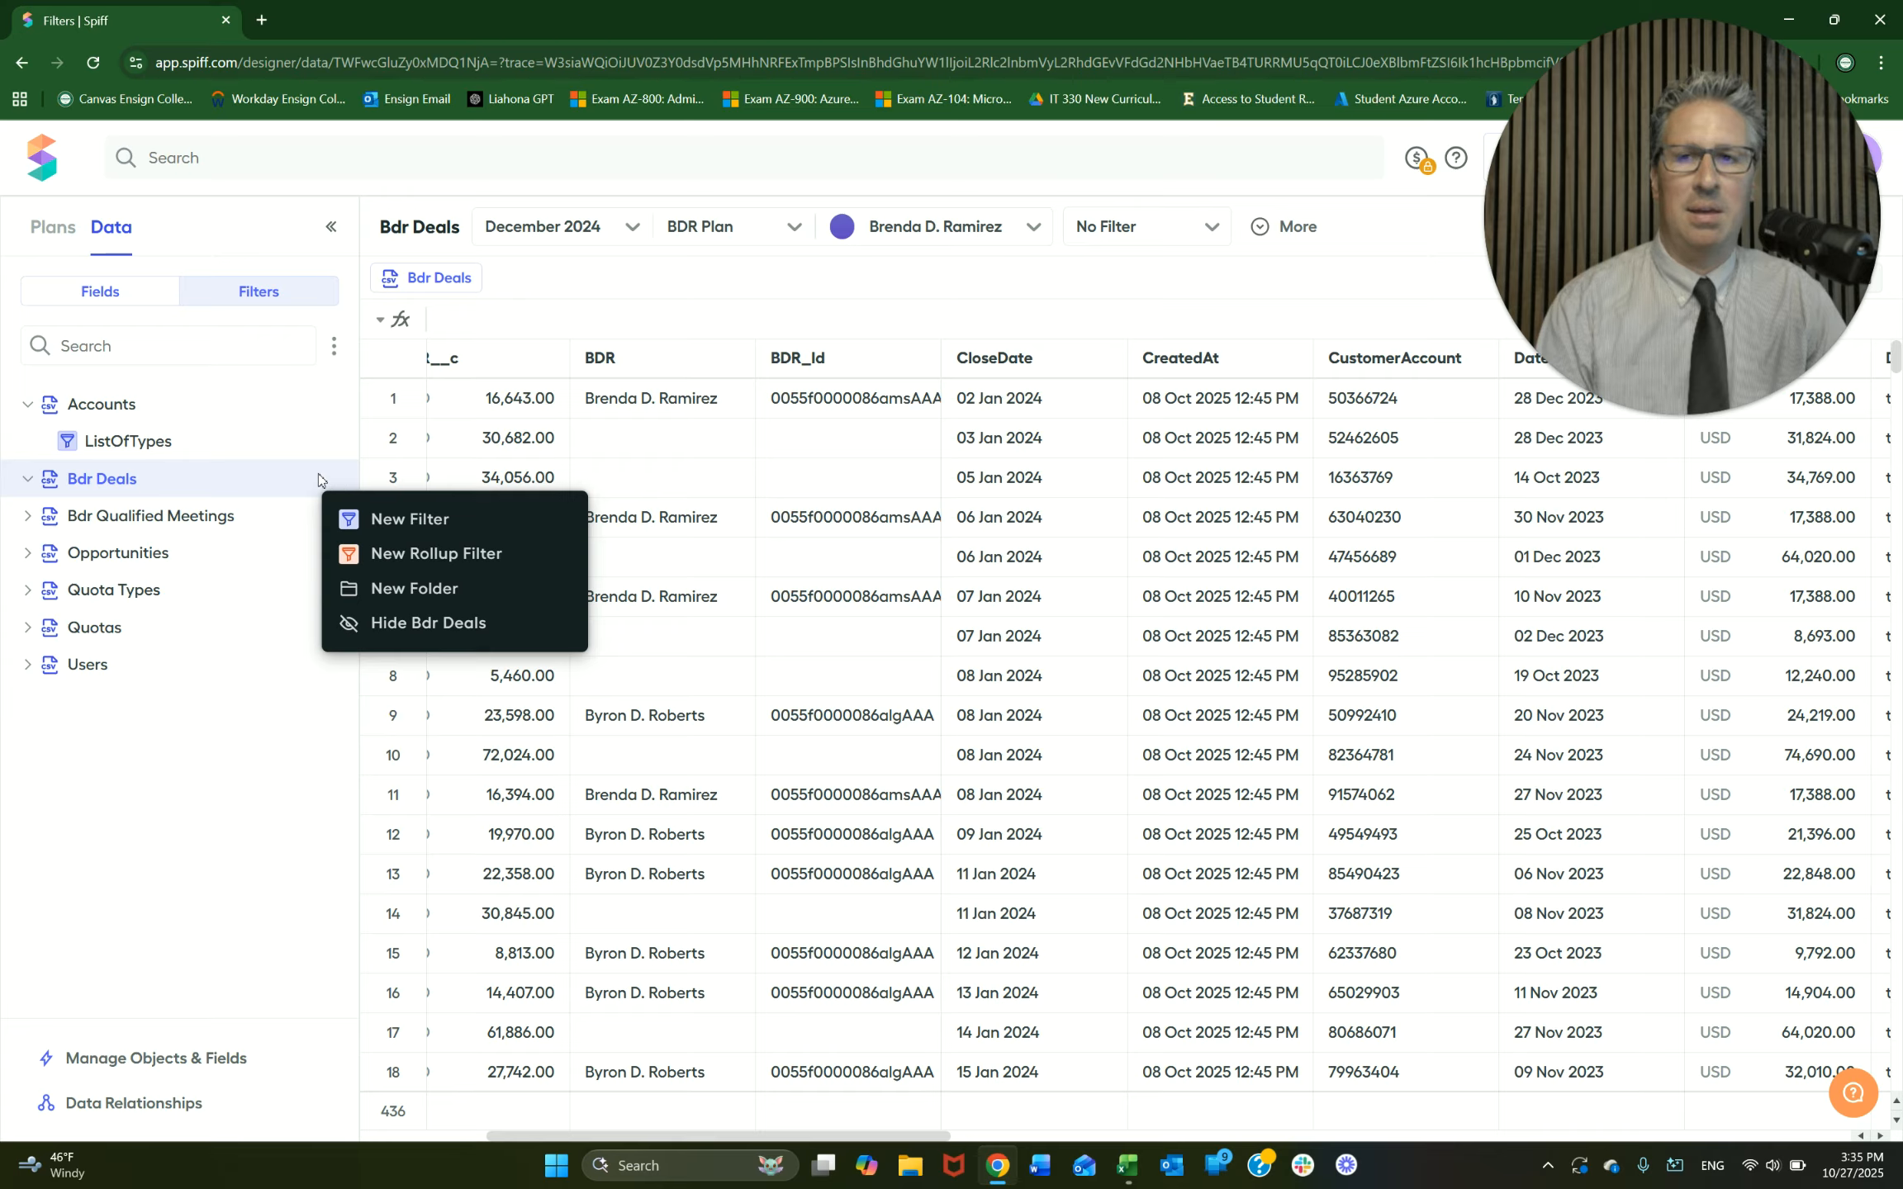
left_click(396, 521)
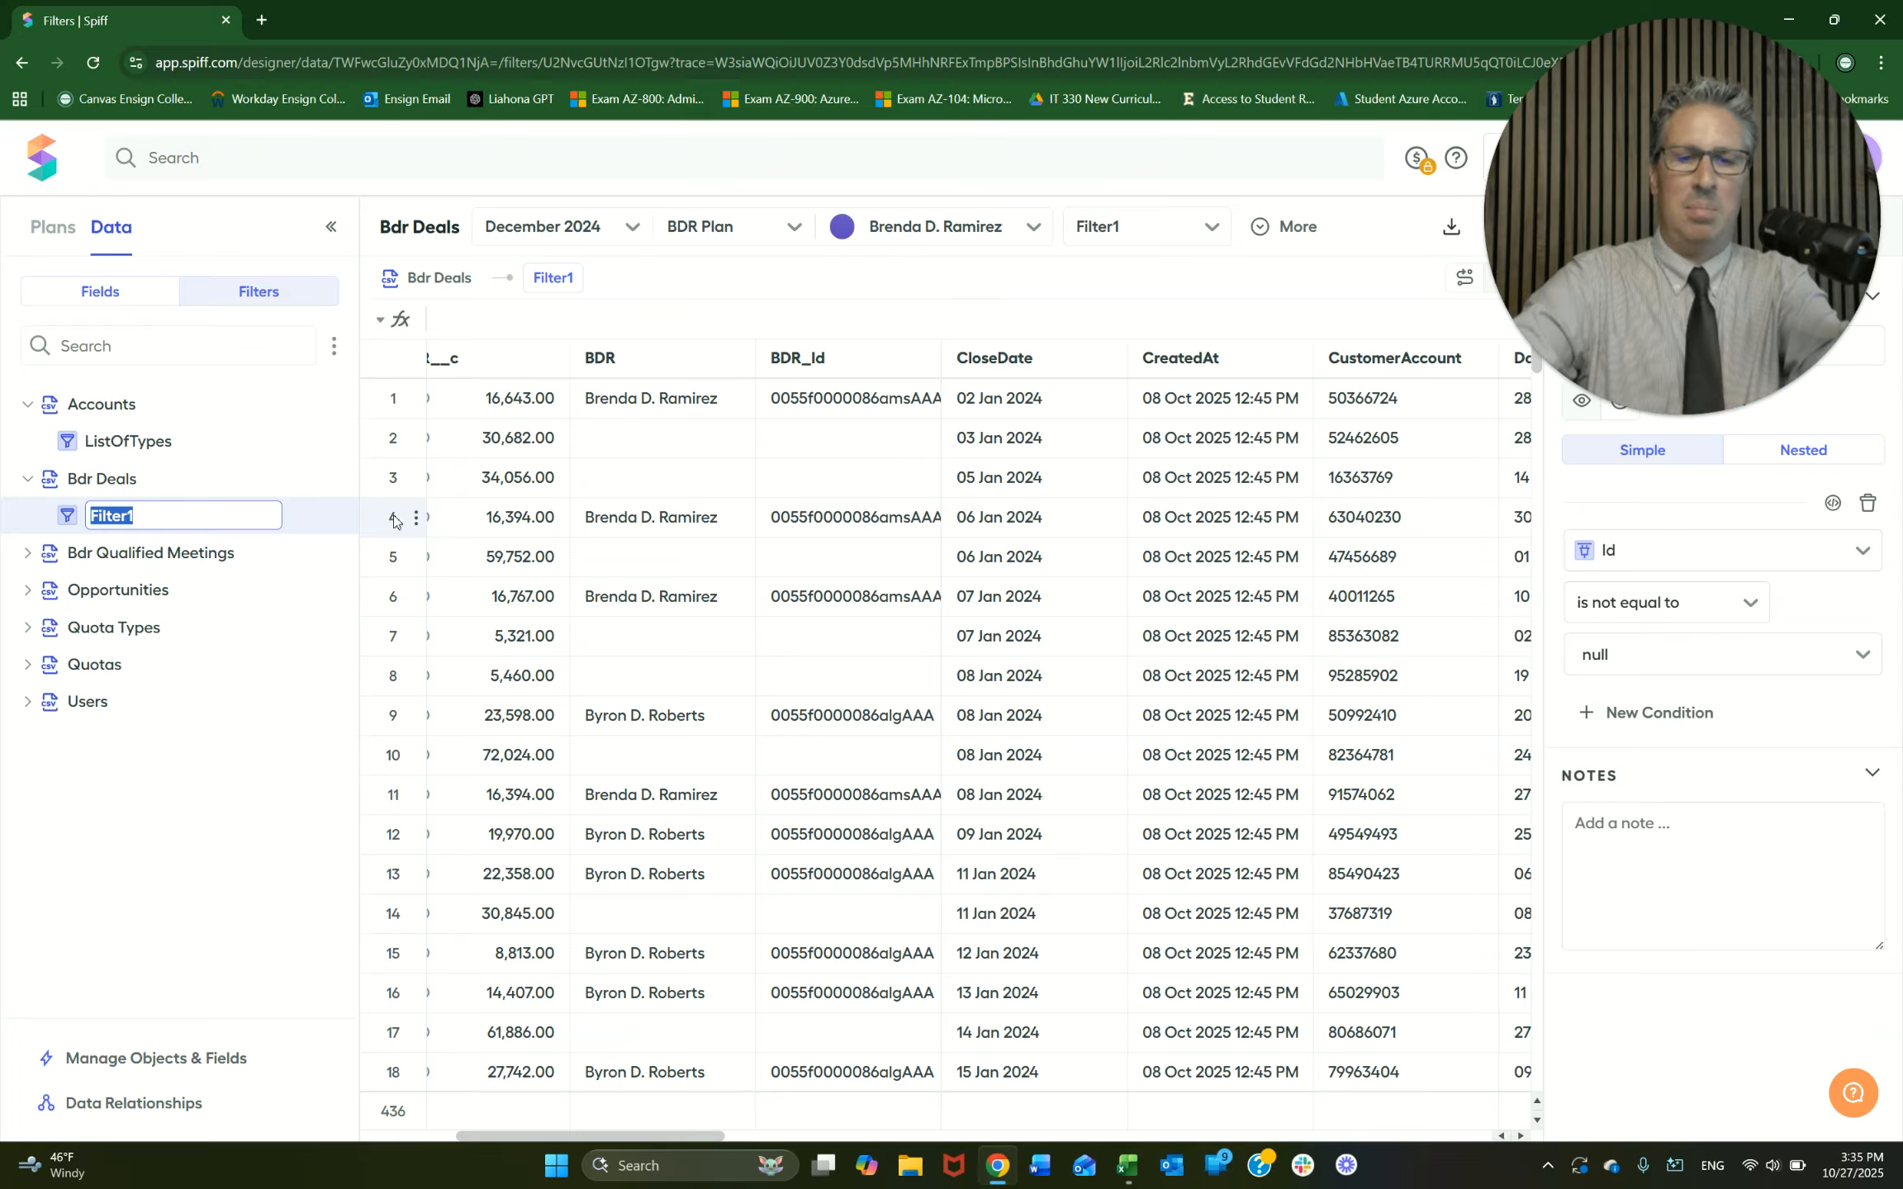
type("BDRInPeriod")
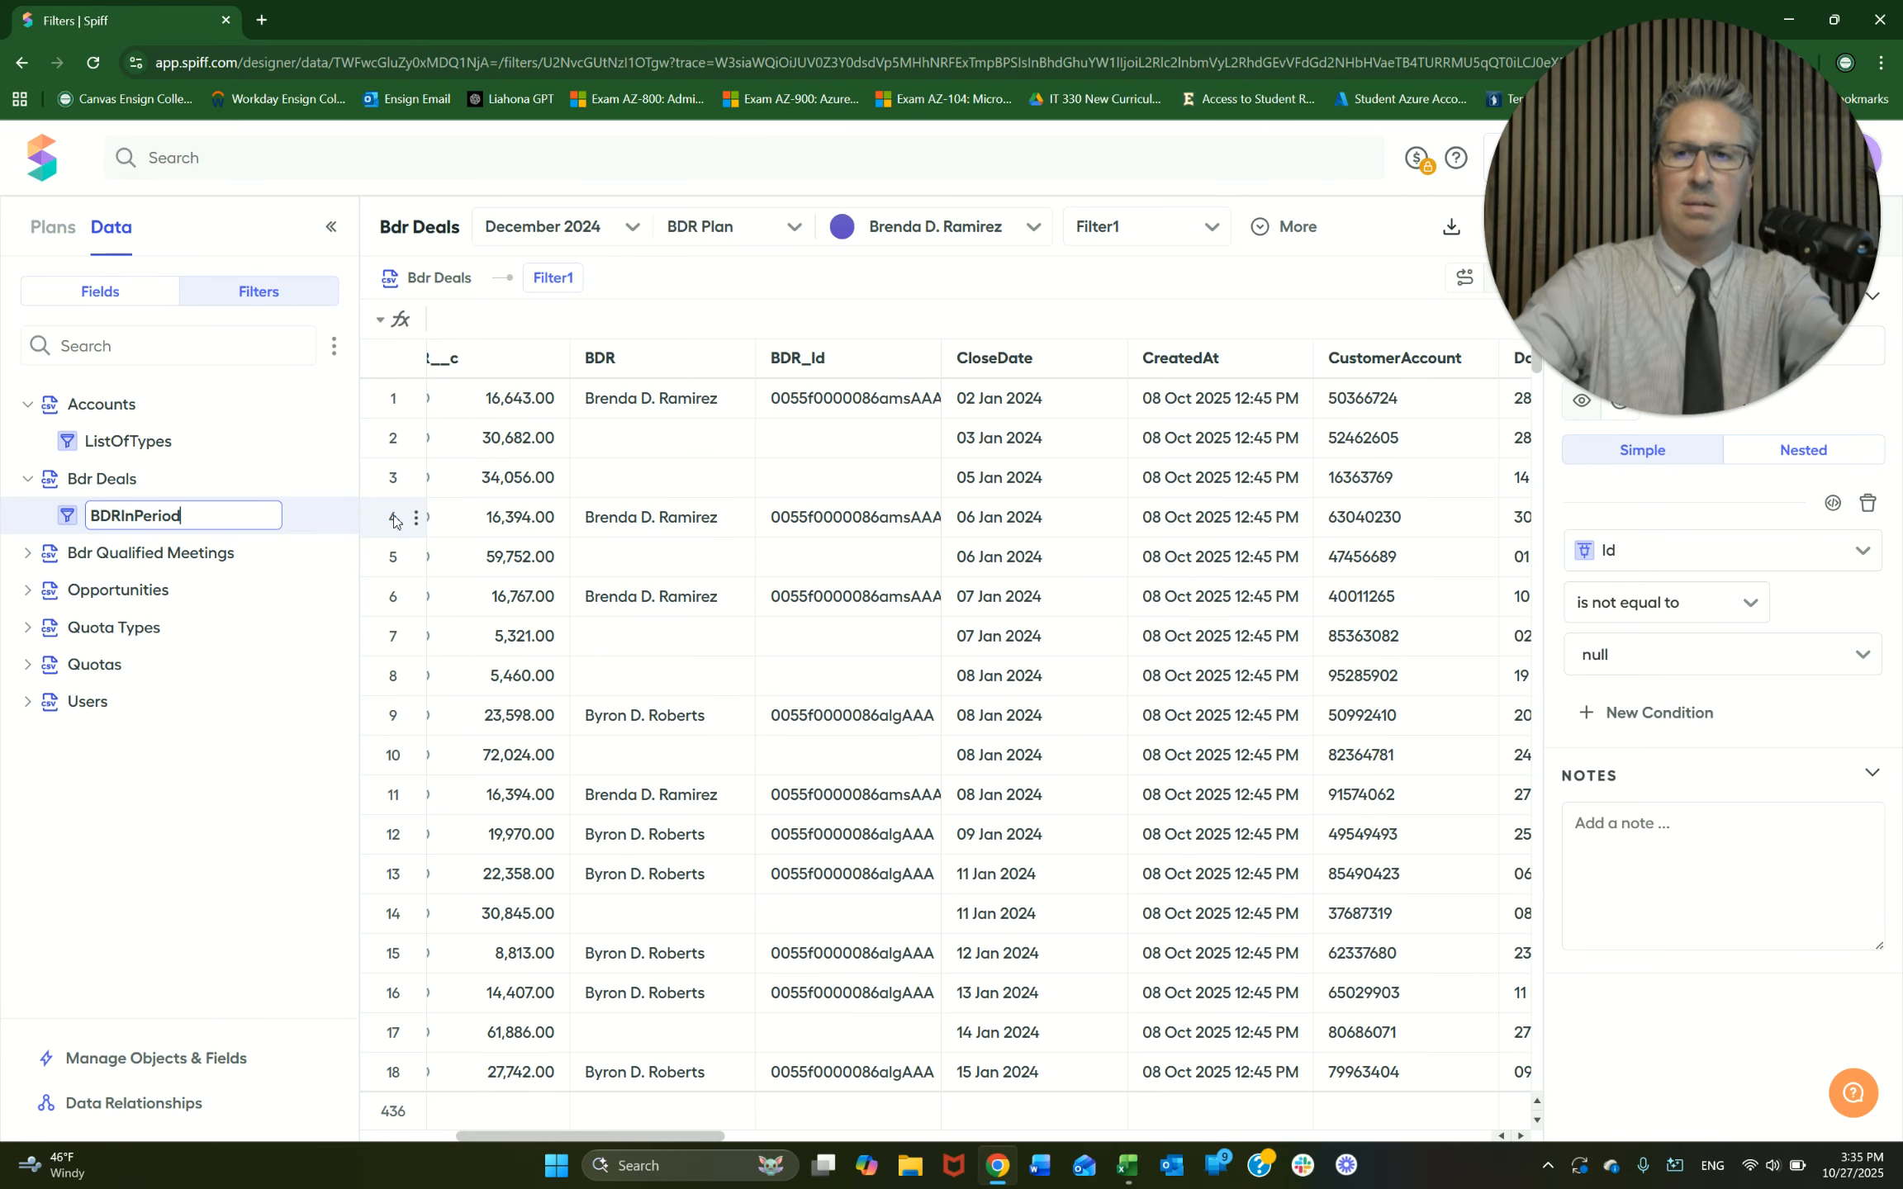
key("Return")
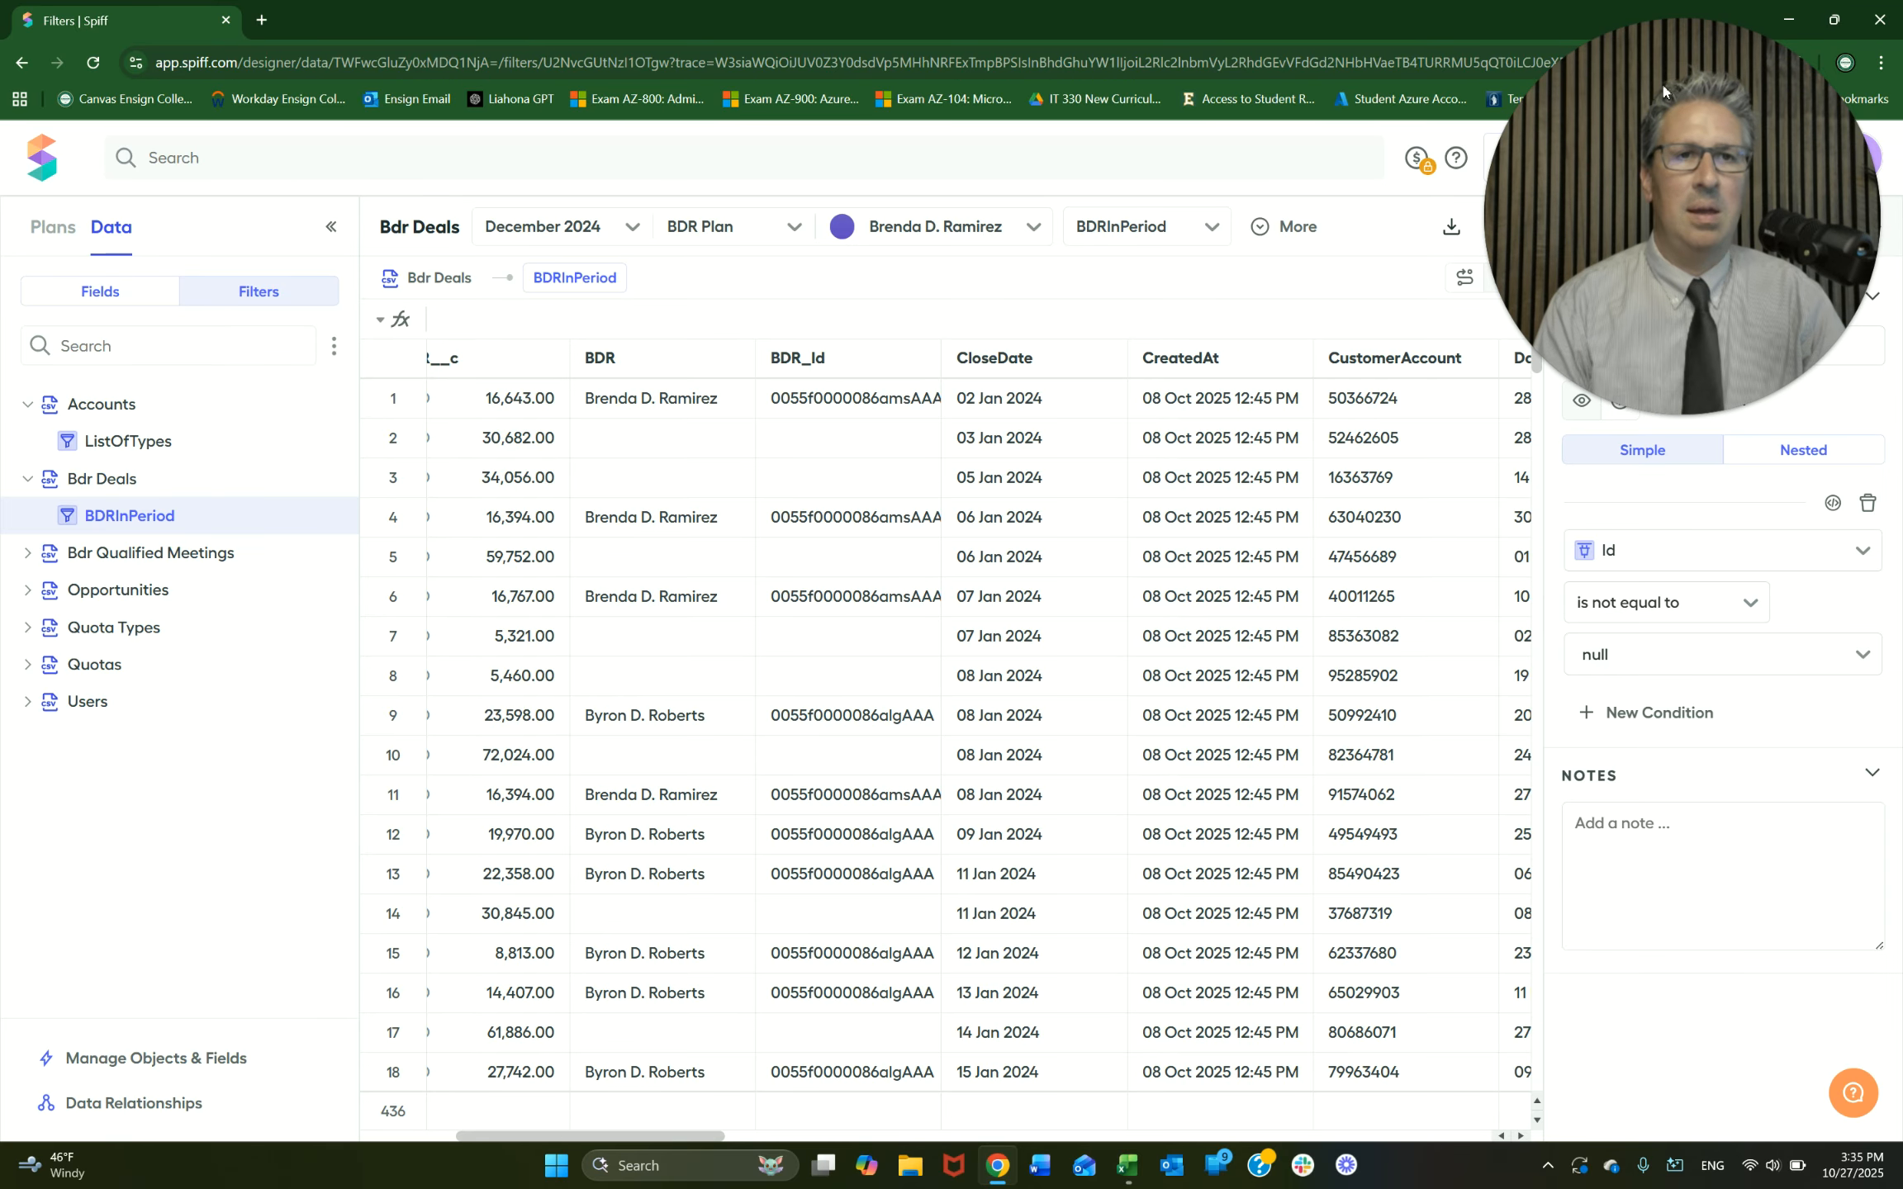
Step: Search the Bdr Deals fields for "close" and use CloseDate as the BDRInPeriod condition's field
left_click_drag(1601, 71, 139, 766)
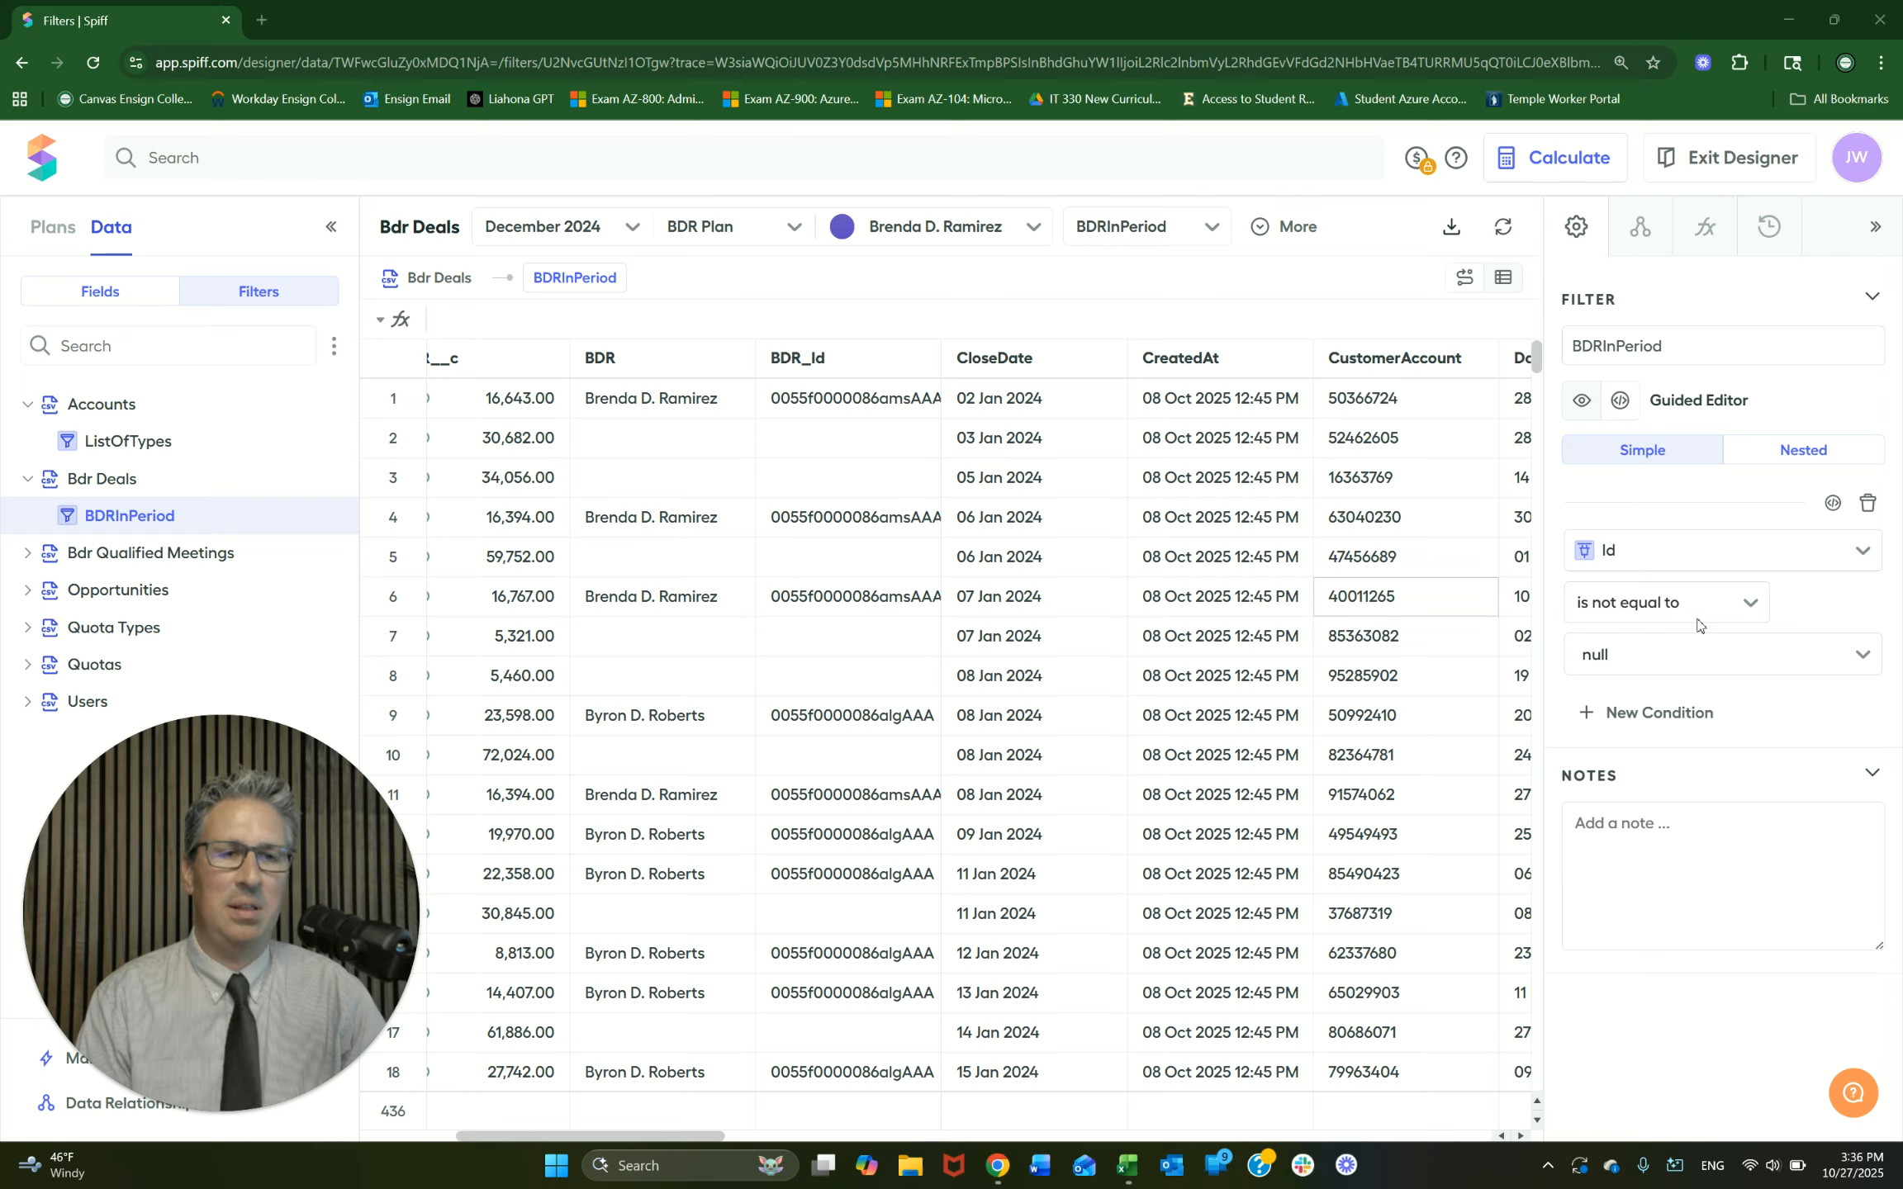
left_click(1684, 548)
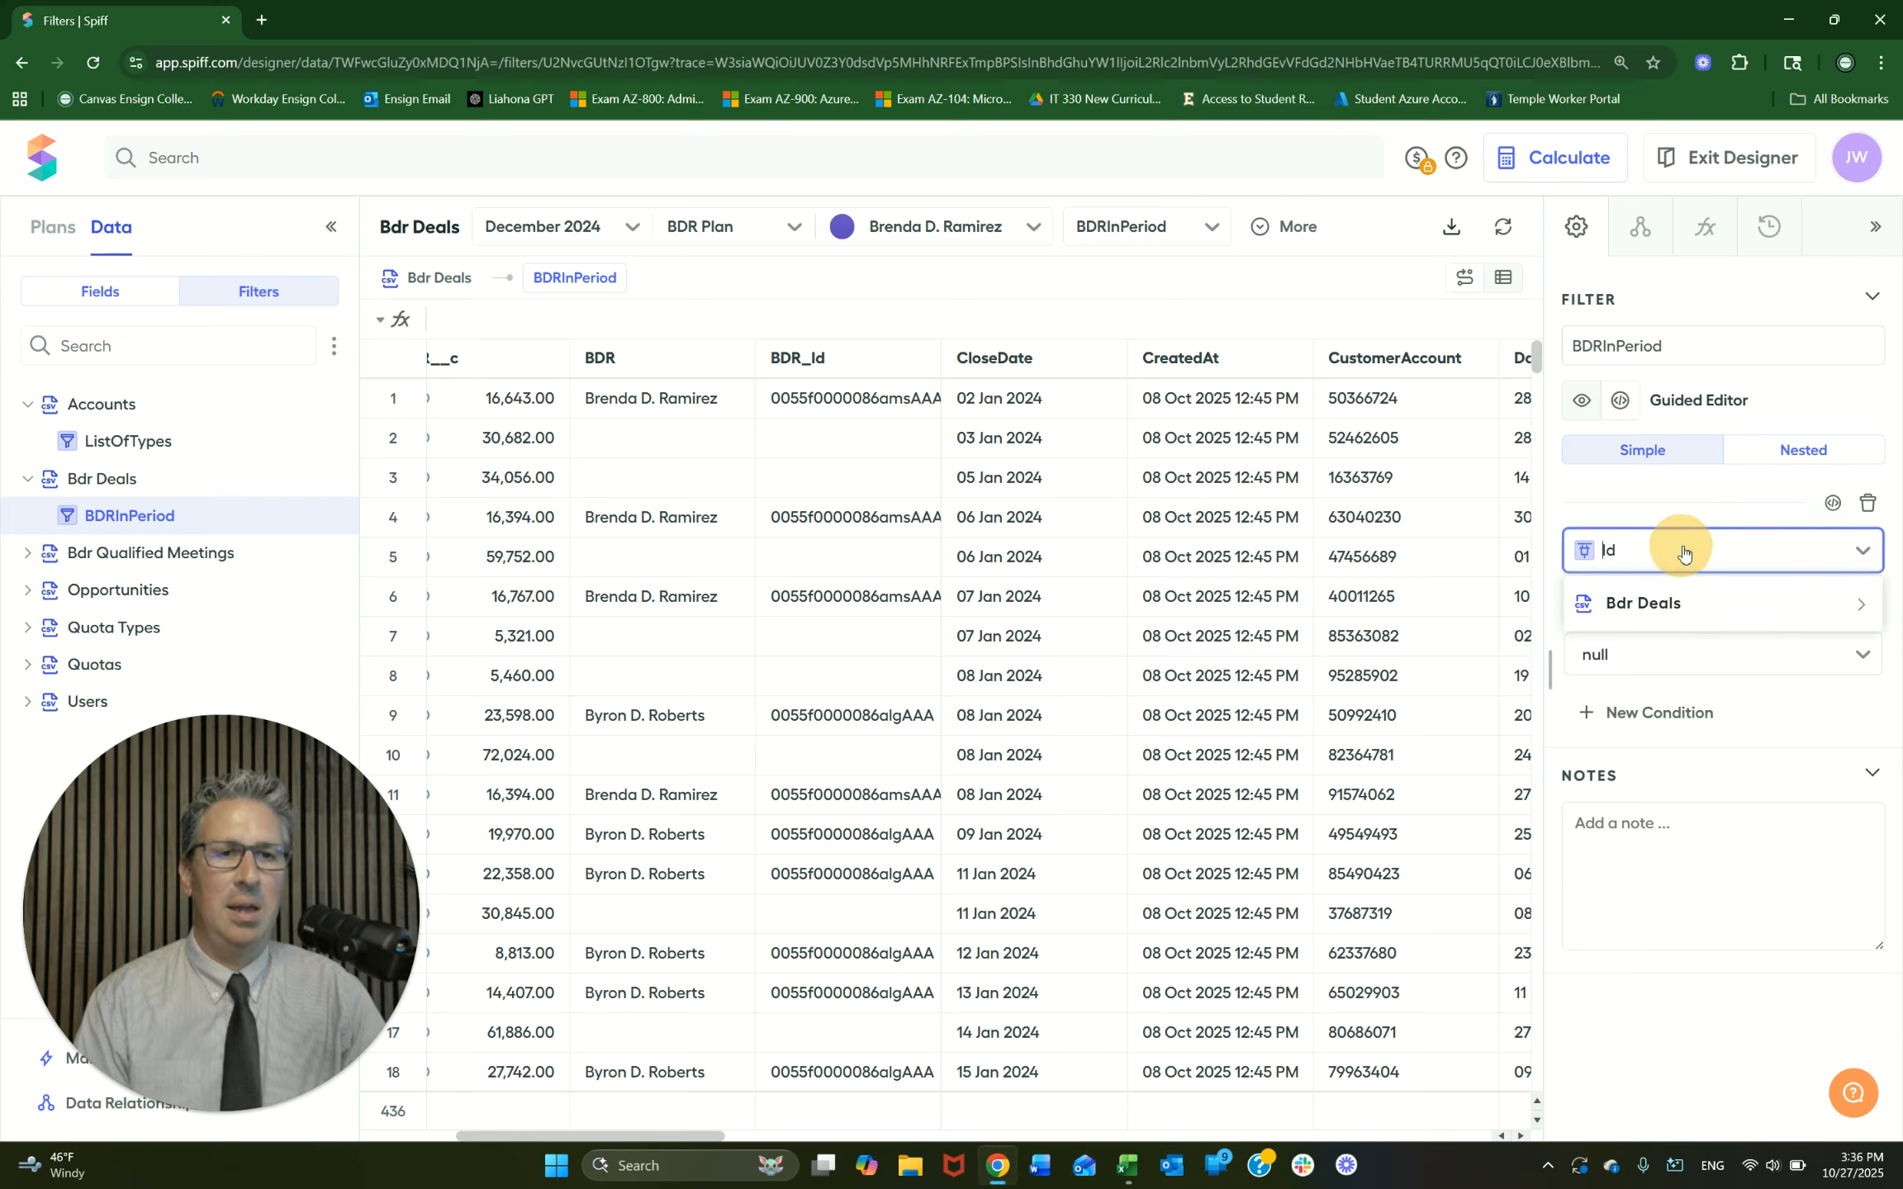
left_click(1706, 607)
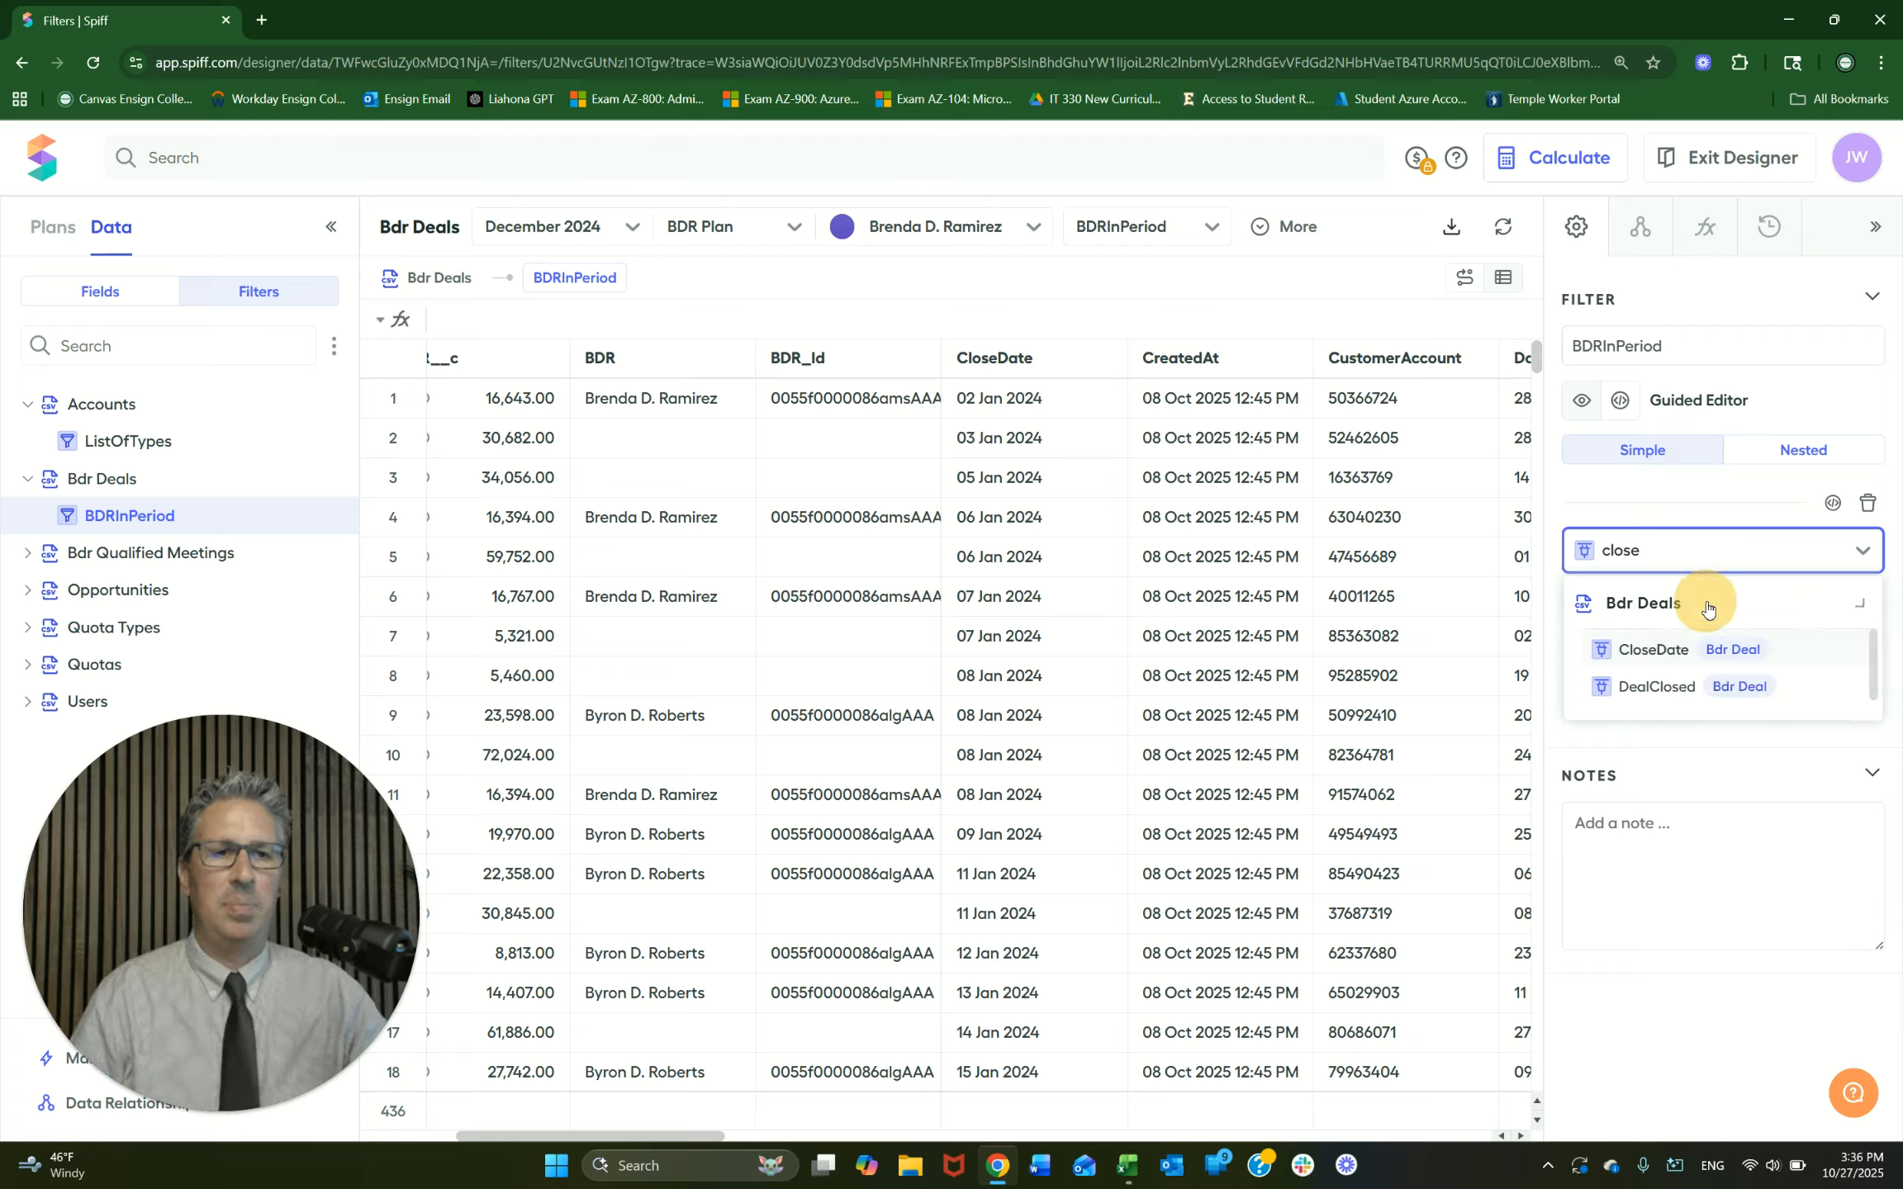
left_click(1651, 650)
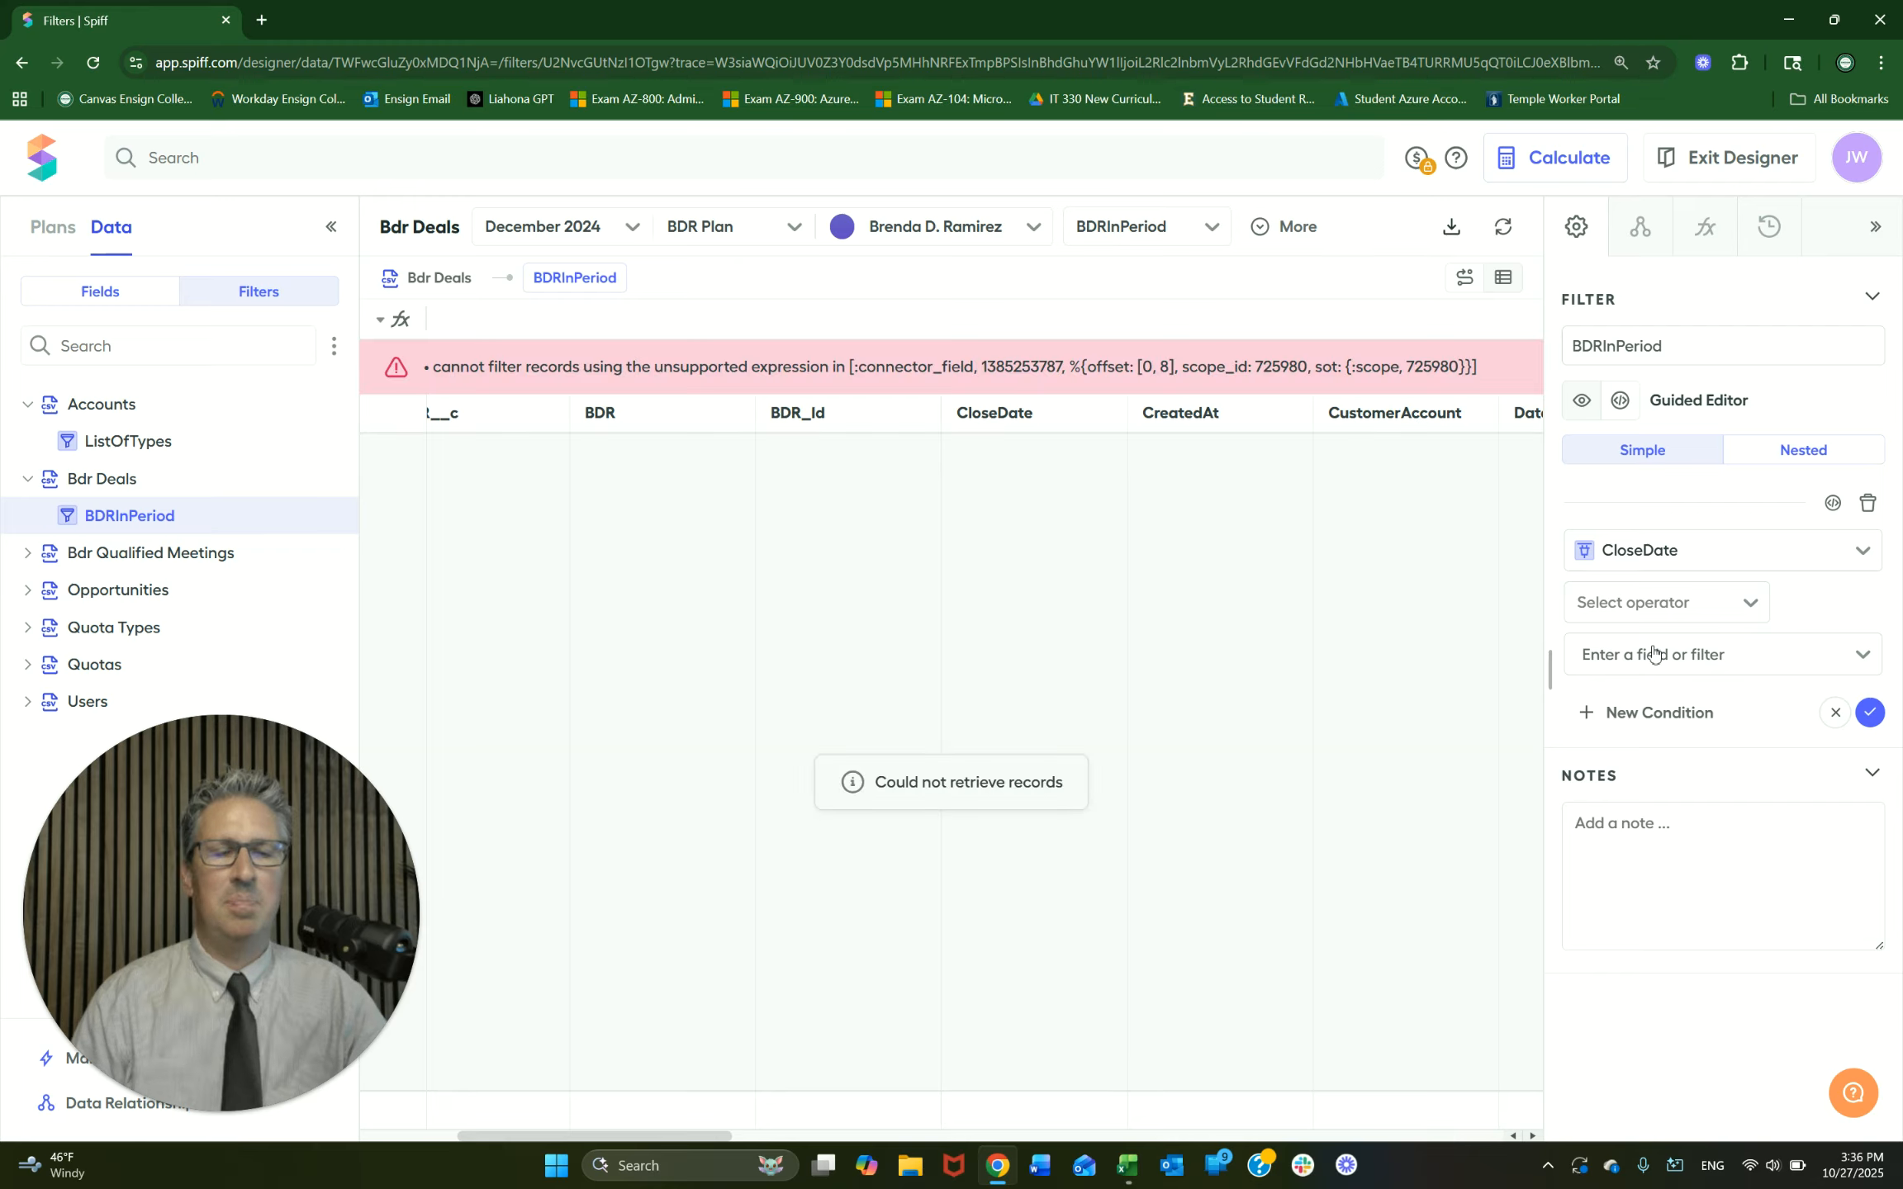
Step: Set the operator of the BDRInPeriod filter's CloseDate condition to "is within"
left_click(1677, 605)
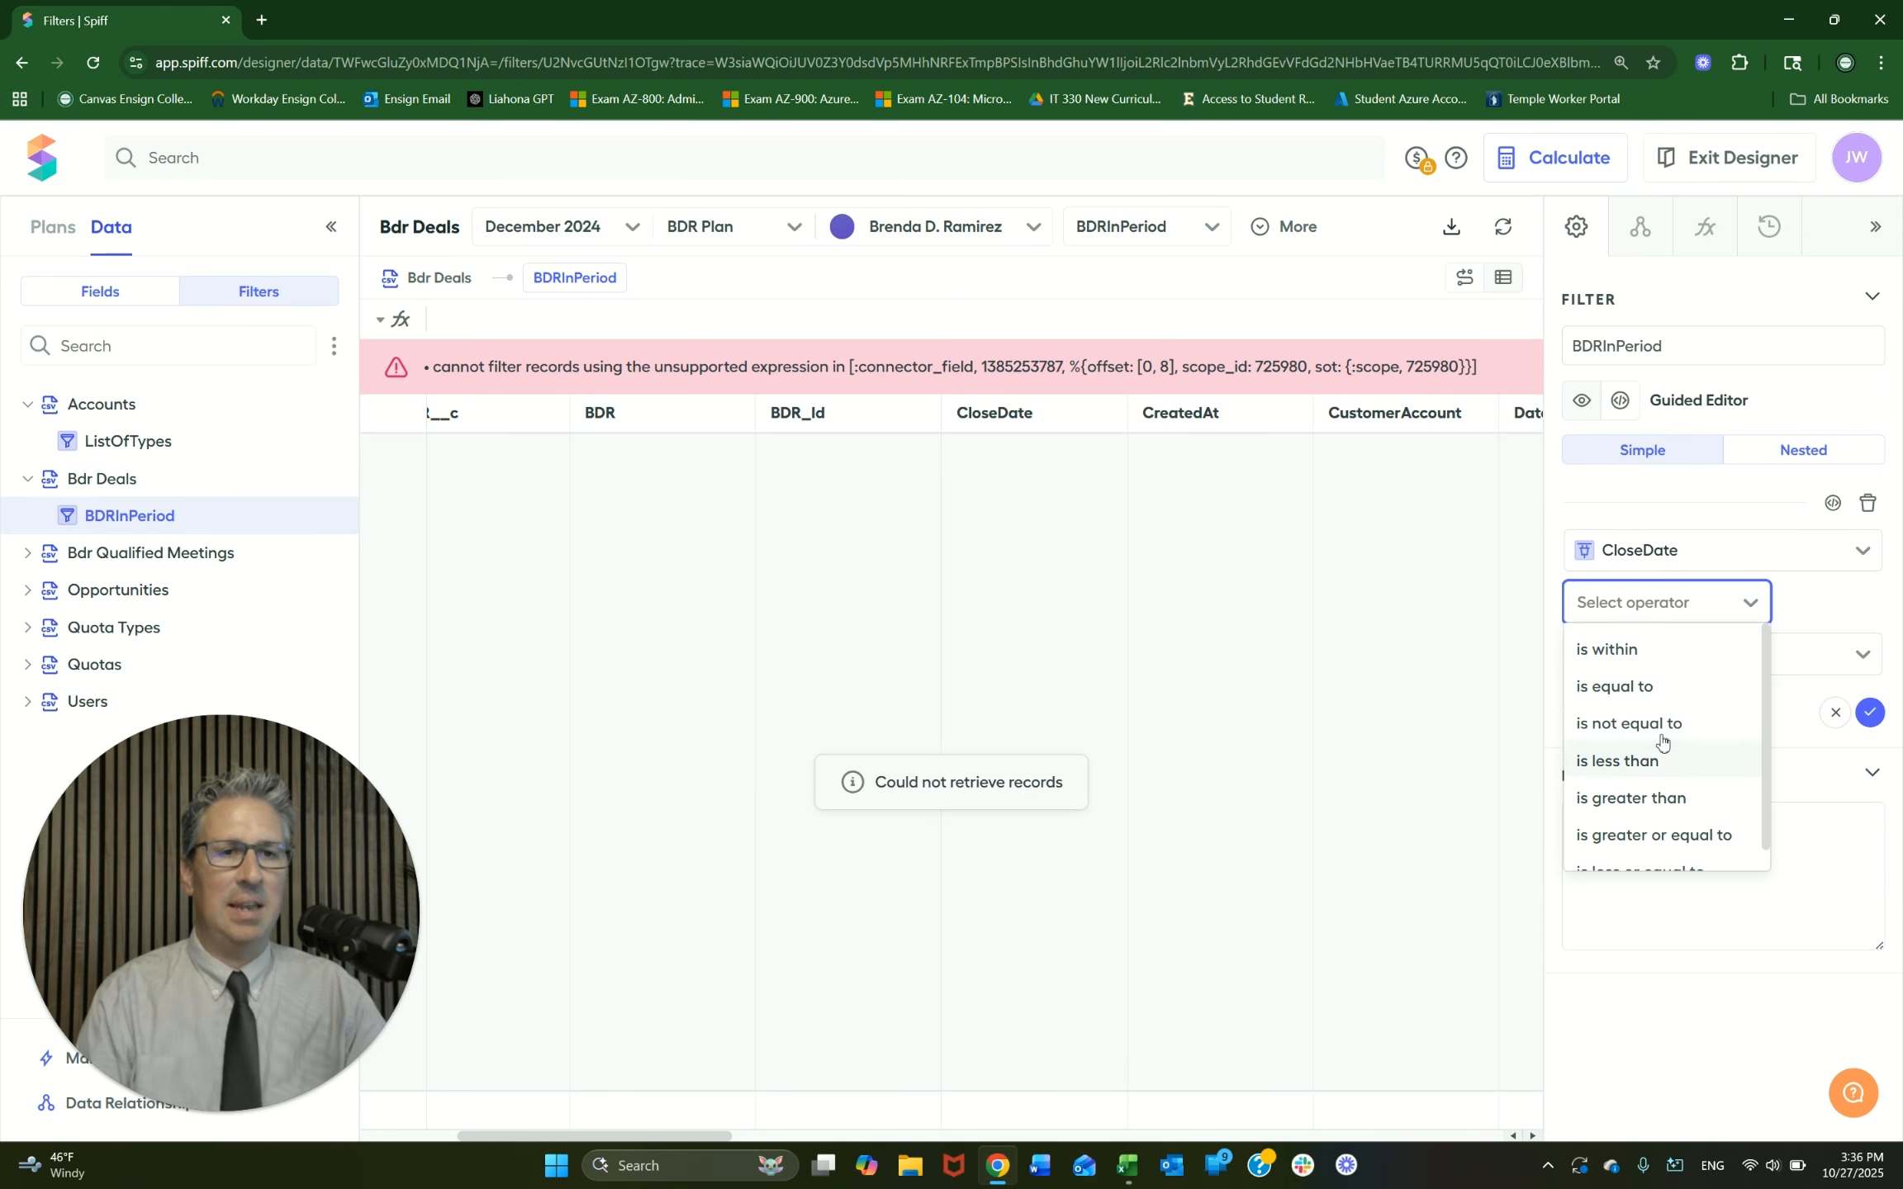
scroll(1690, 710, "down", 1)
scroll(1682, 776, "up", 1)
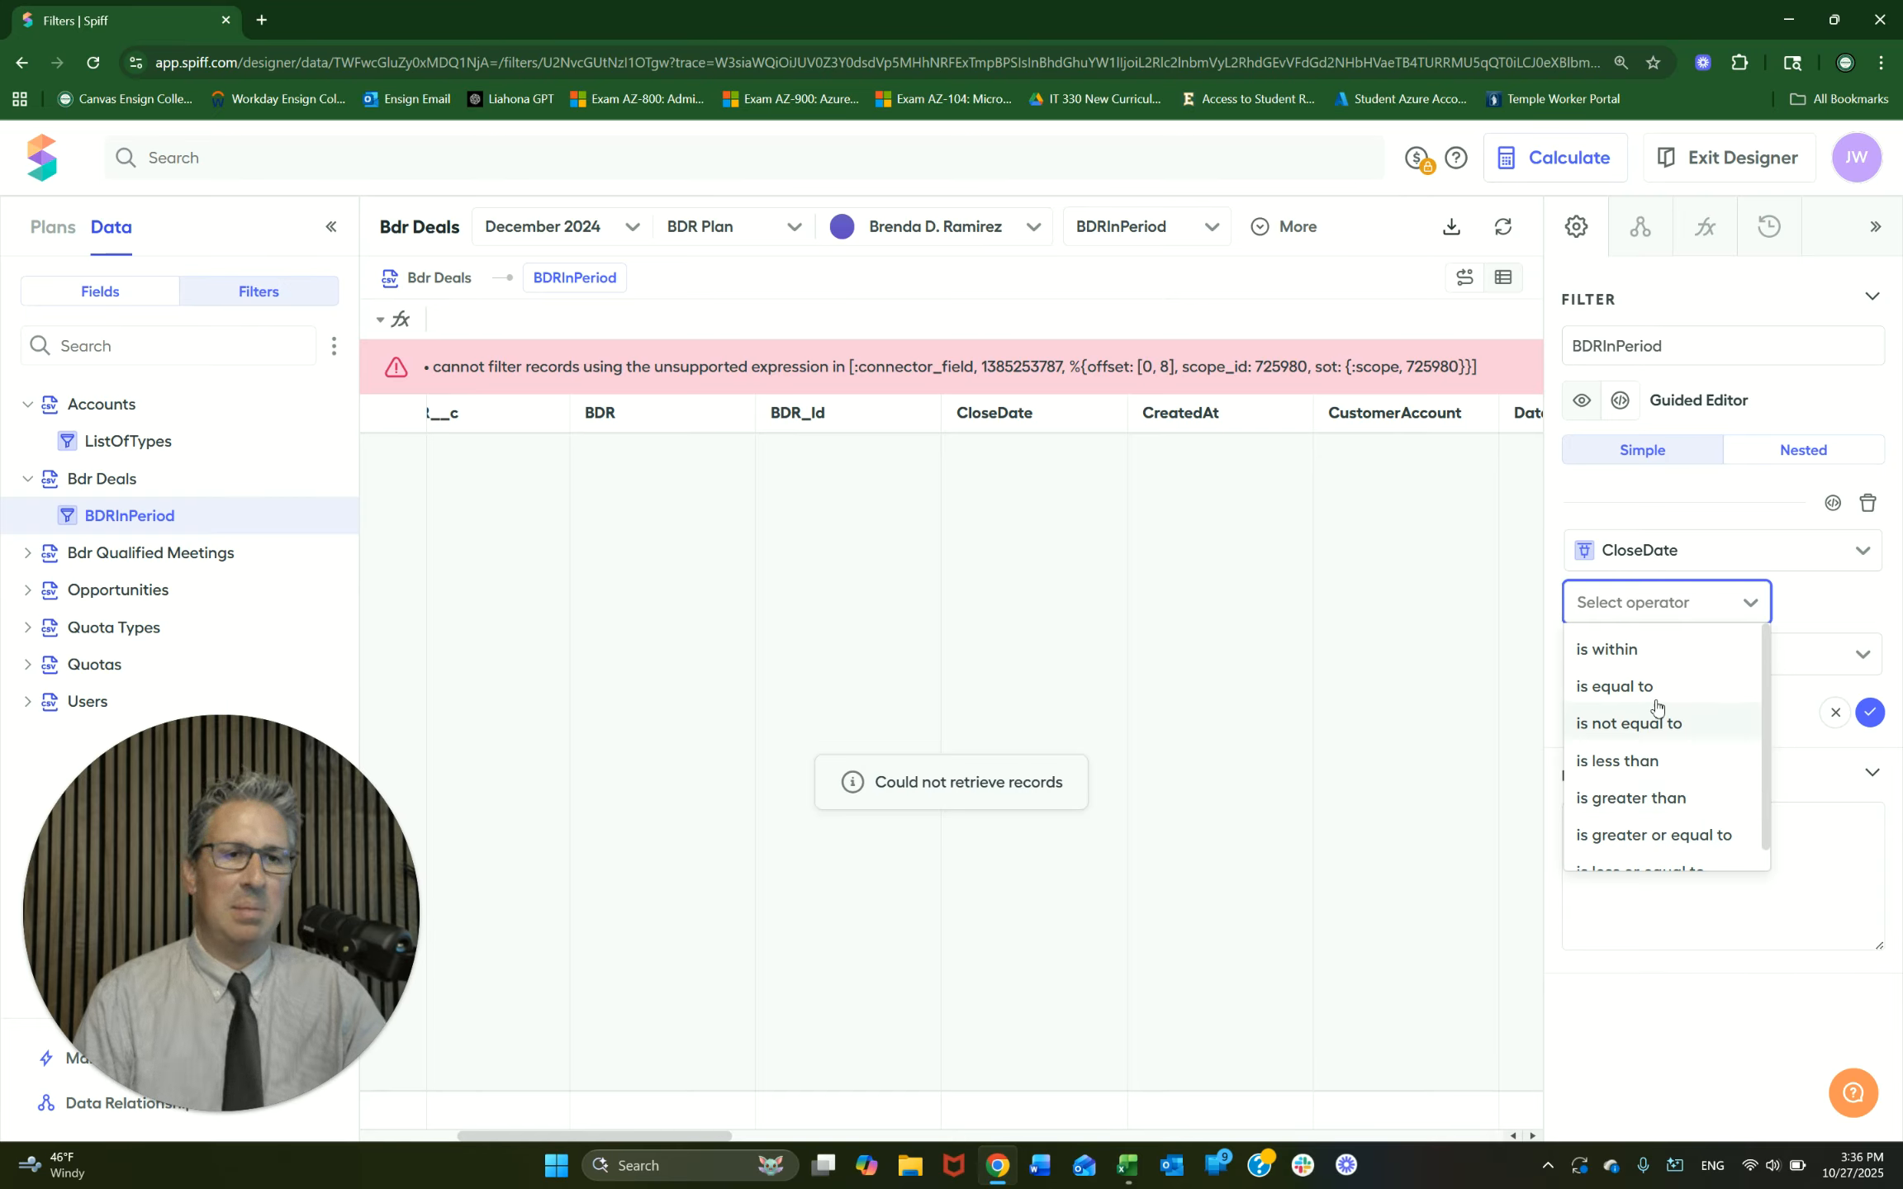
scroll(1654, 795, "down", 1)
scroll(1663, 781, "up", 1)
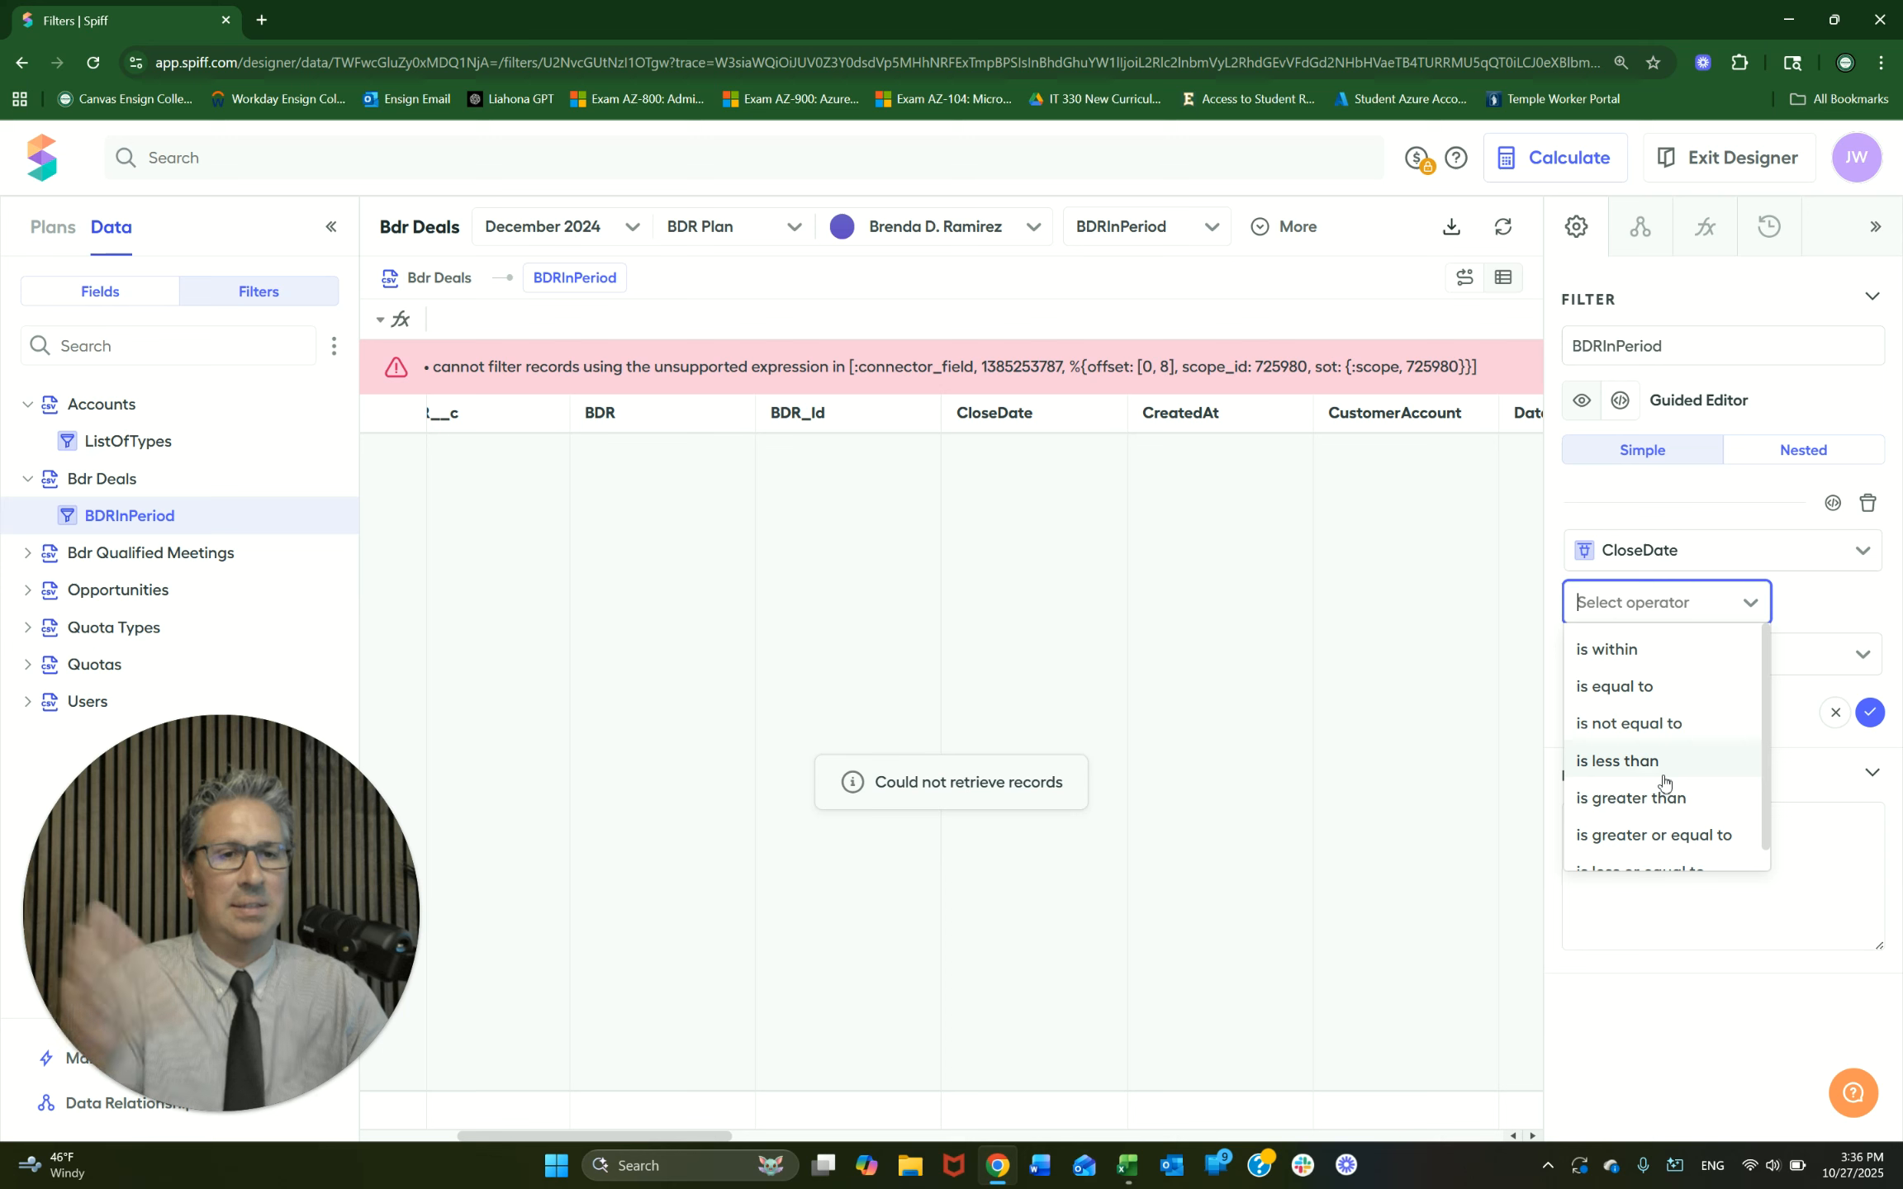
left_click(1632, 653)
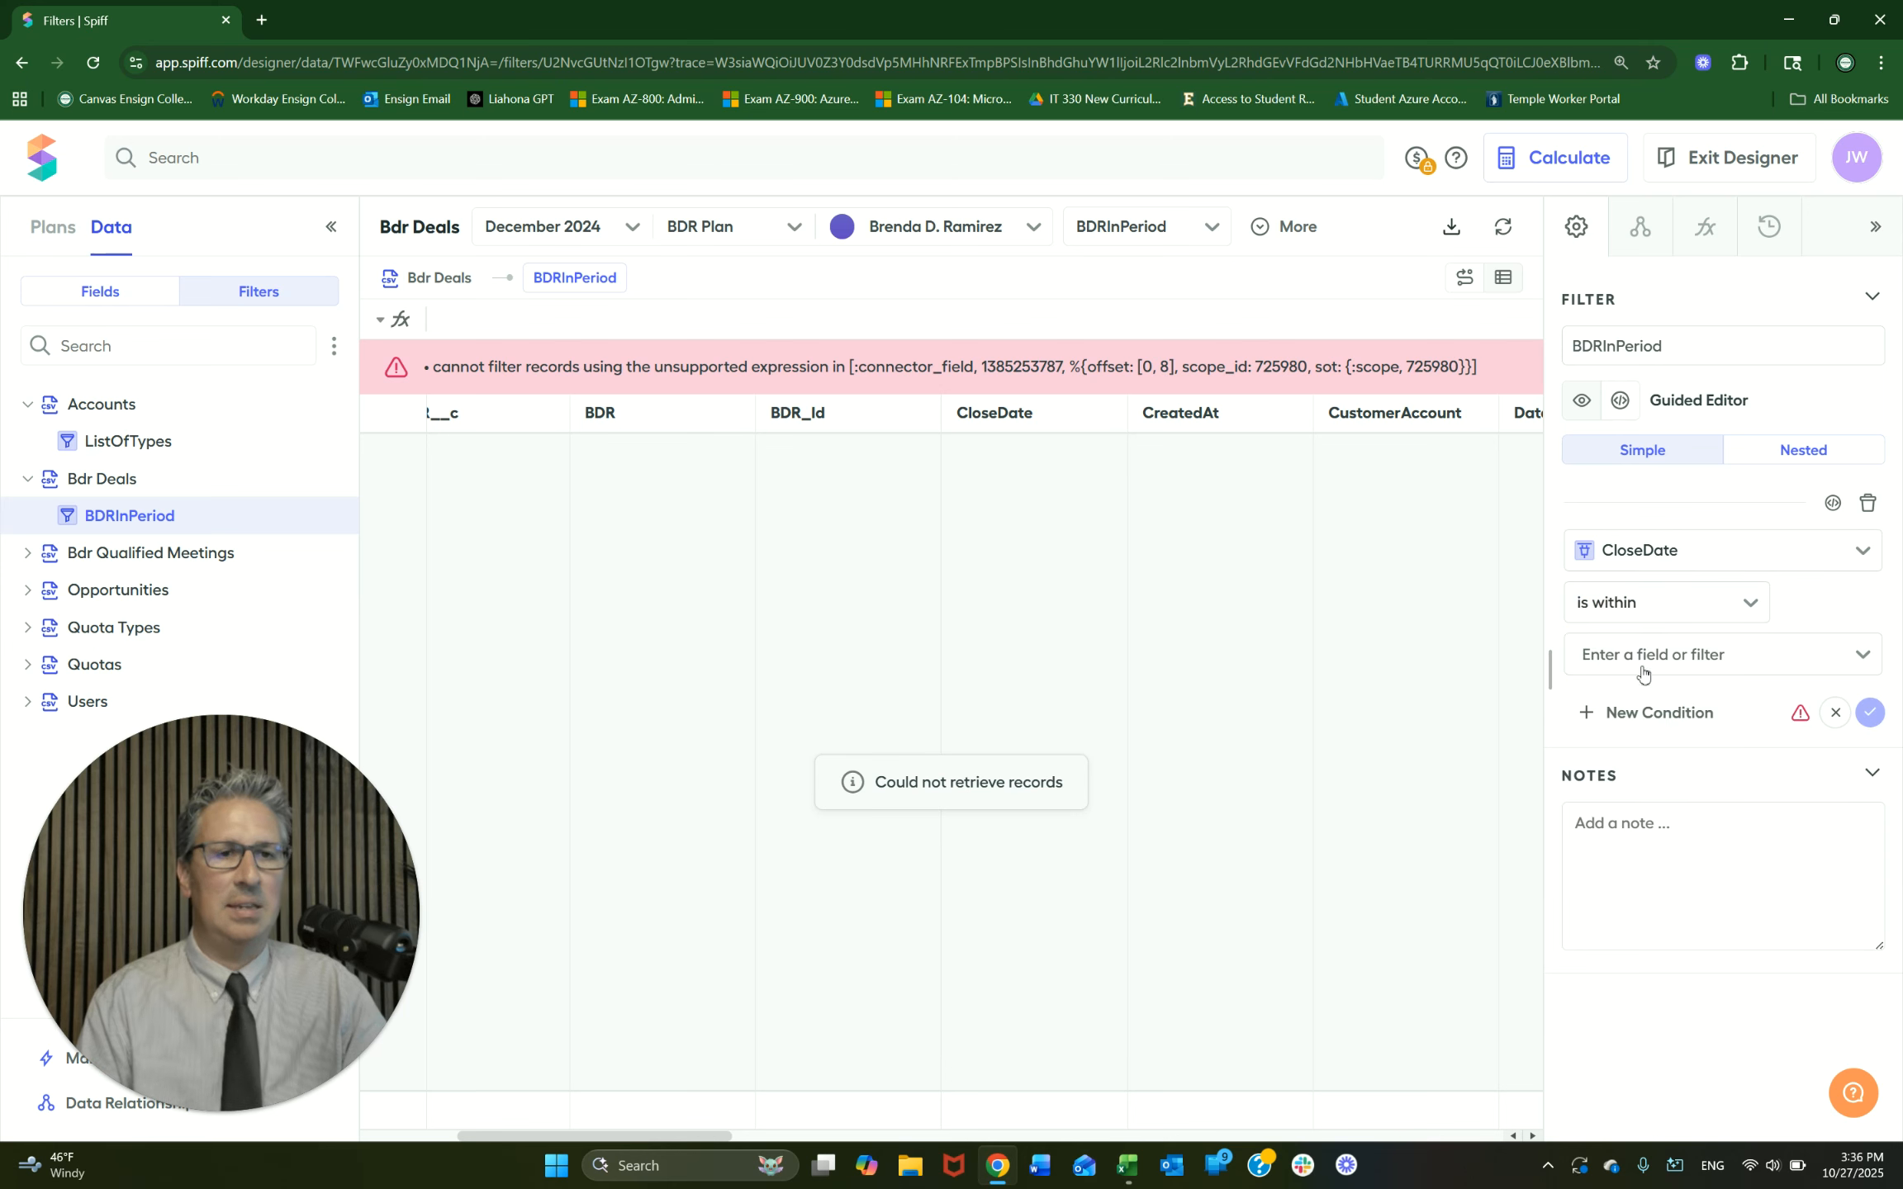
Step: Review the available date ranges, choose Current Period as the CloseDate condition's value and apply the condition
left_click(1689, 662)
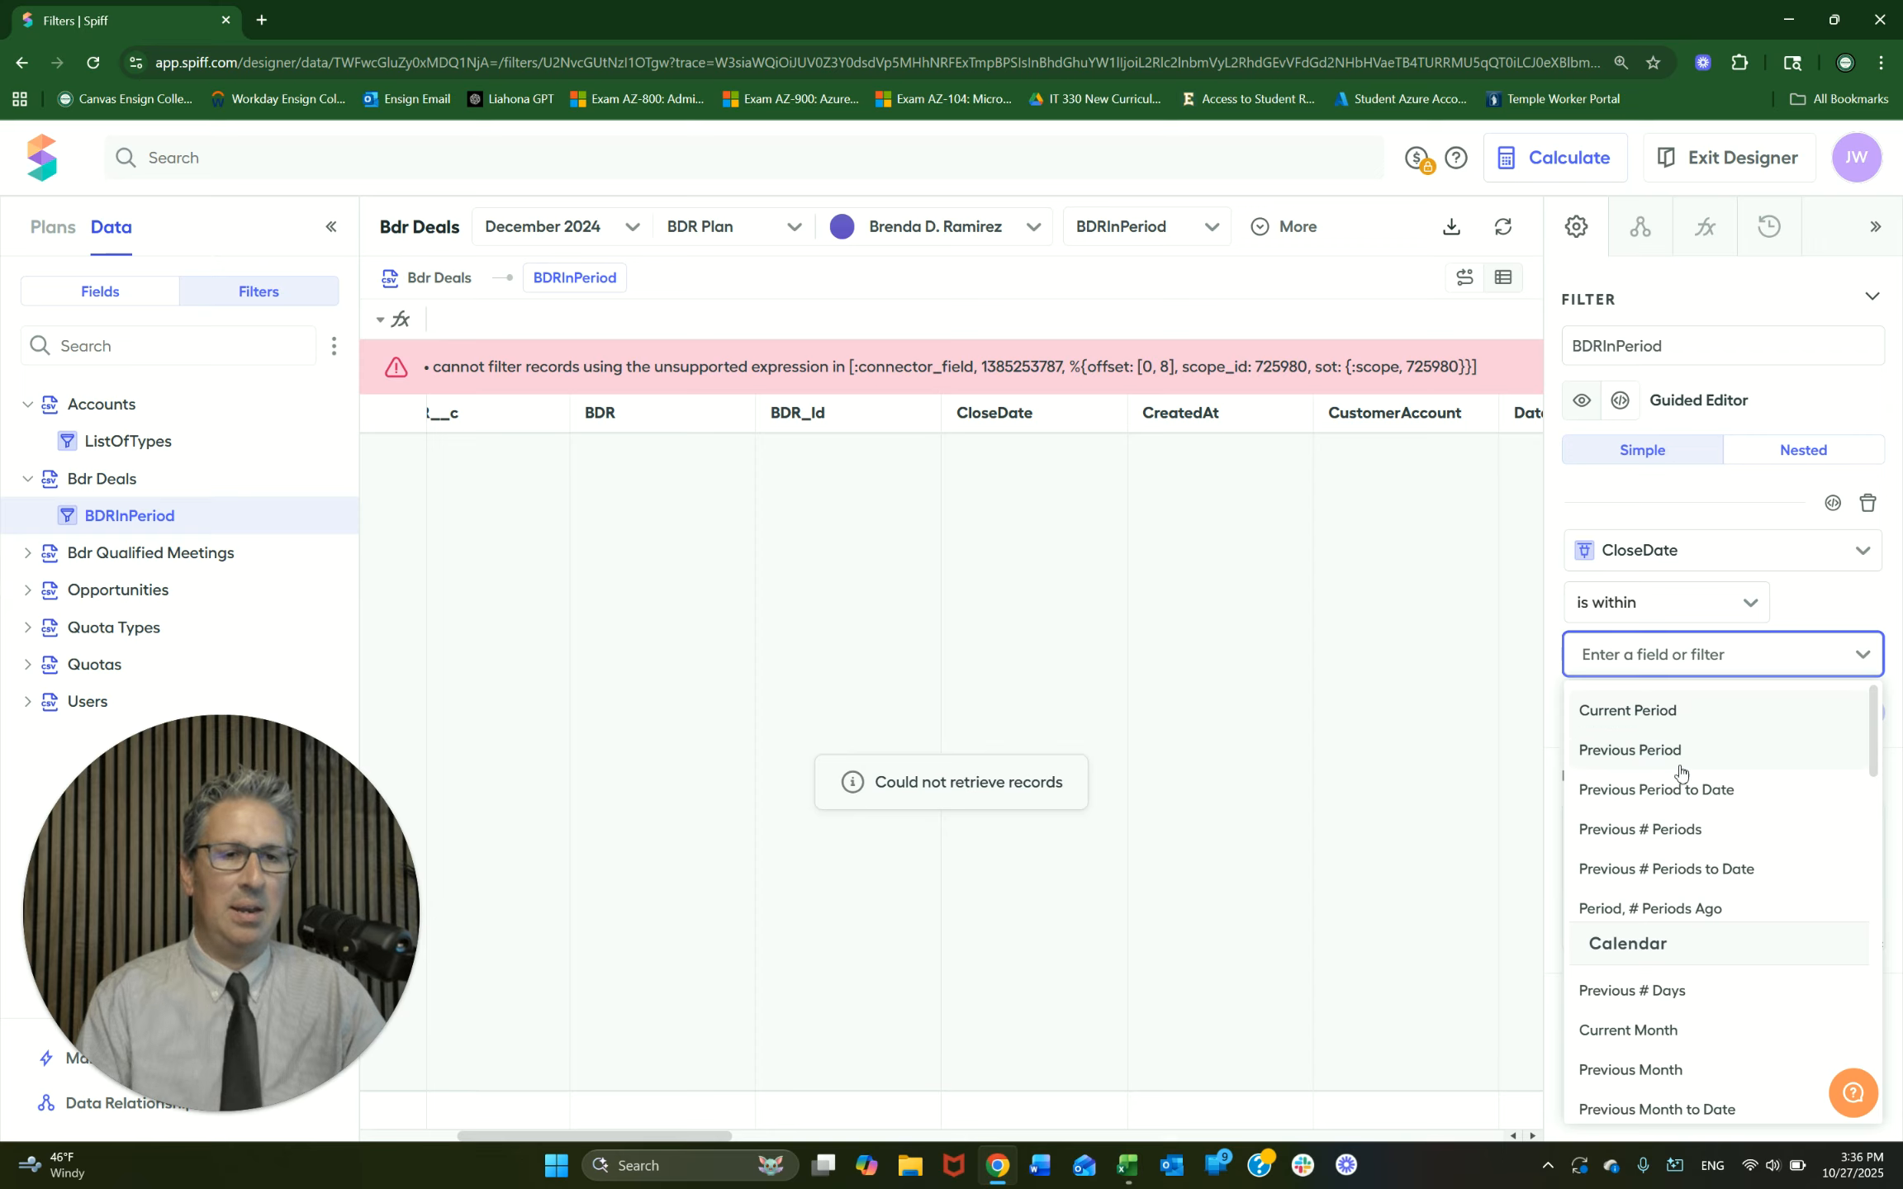
scroll(1726, 880, "down", 4)
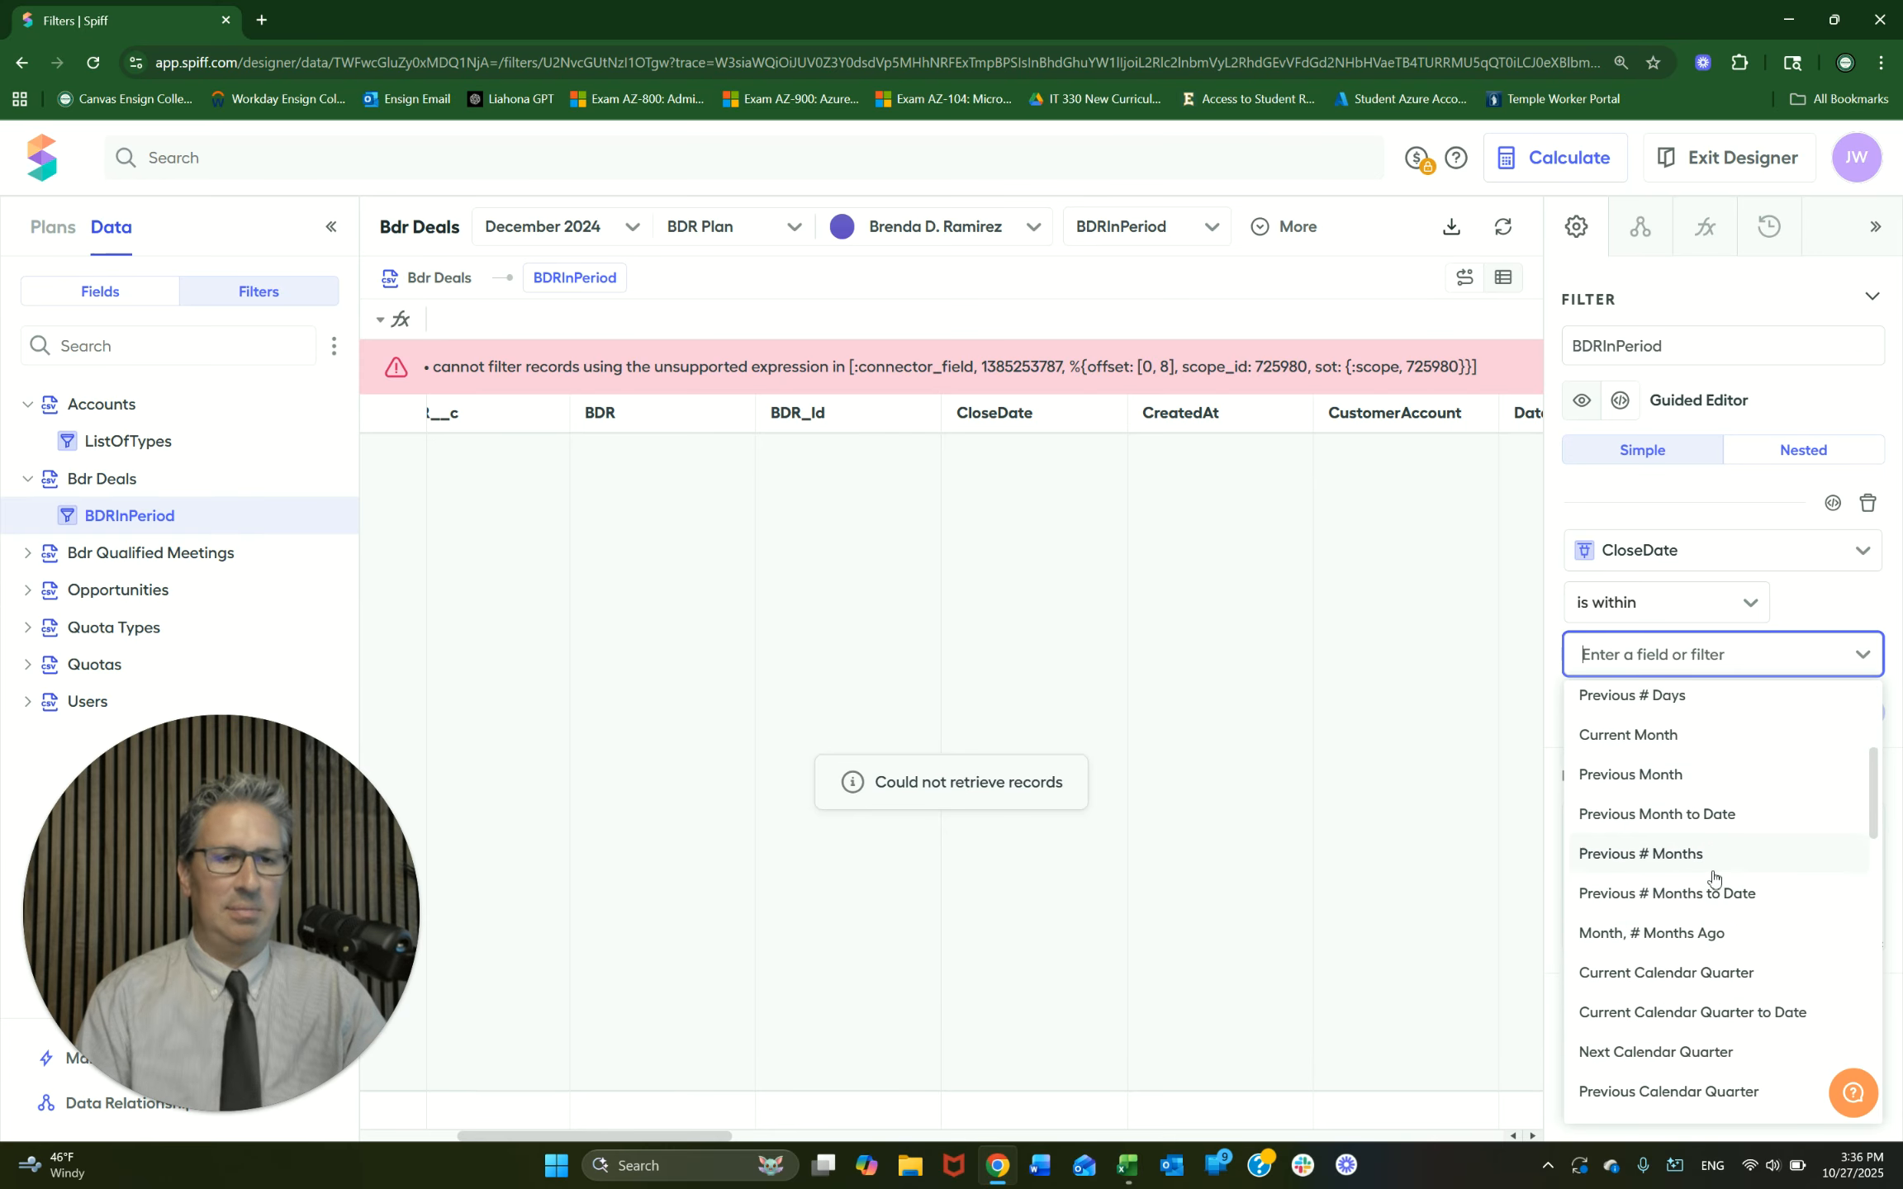
scroll(1719, 880, "down", 6)
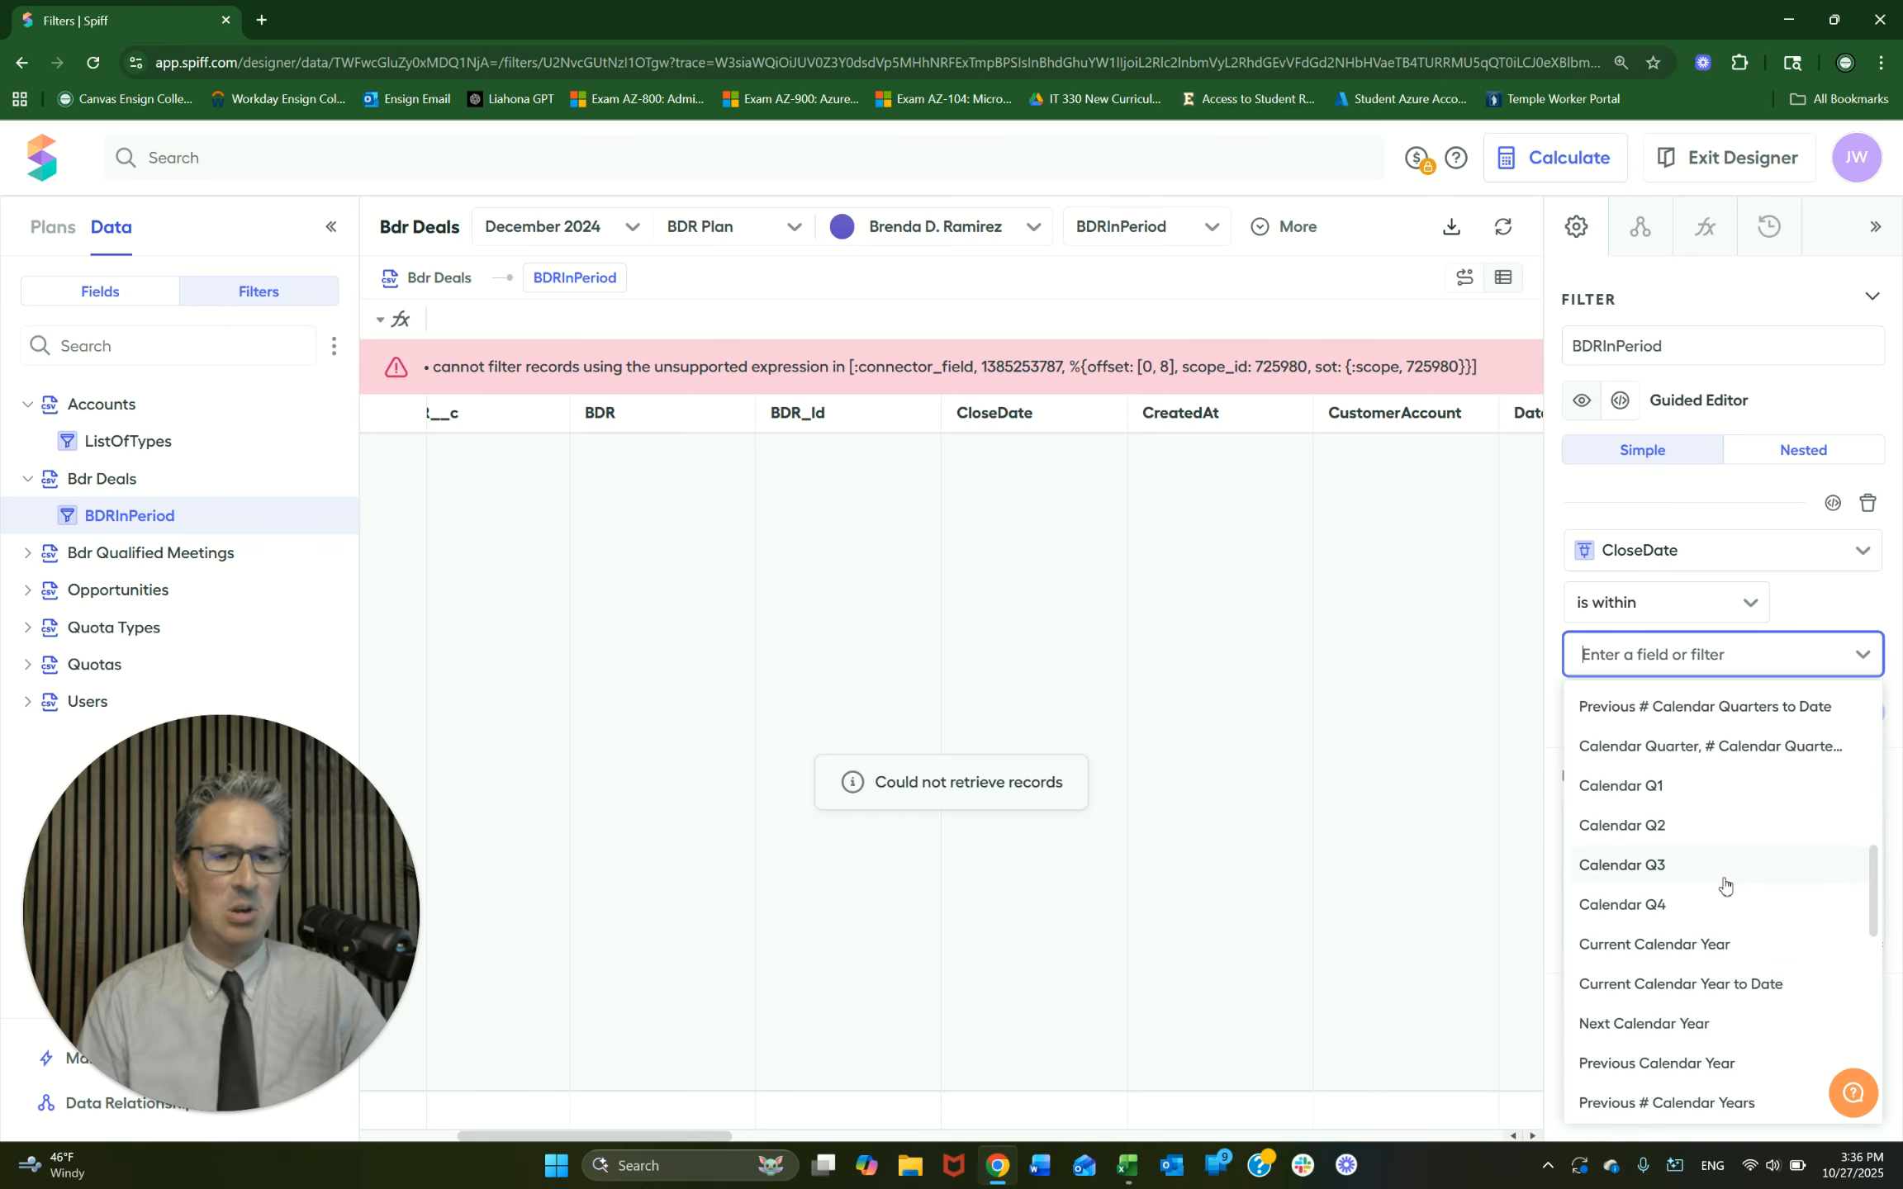
scroll(1724, 885, "down", 6)
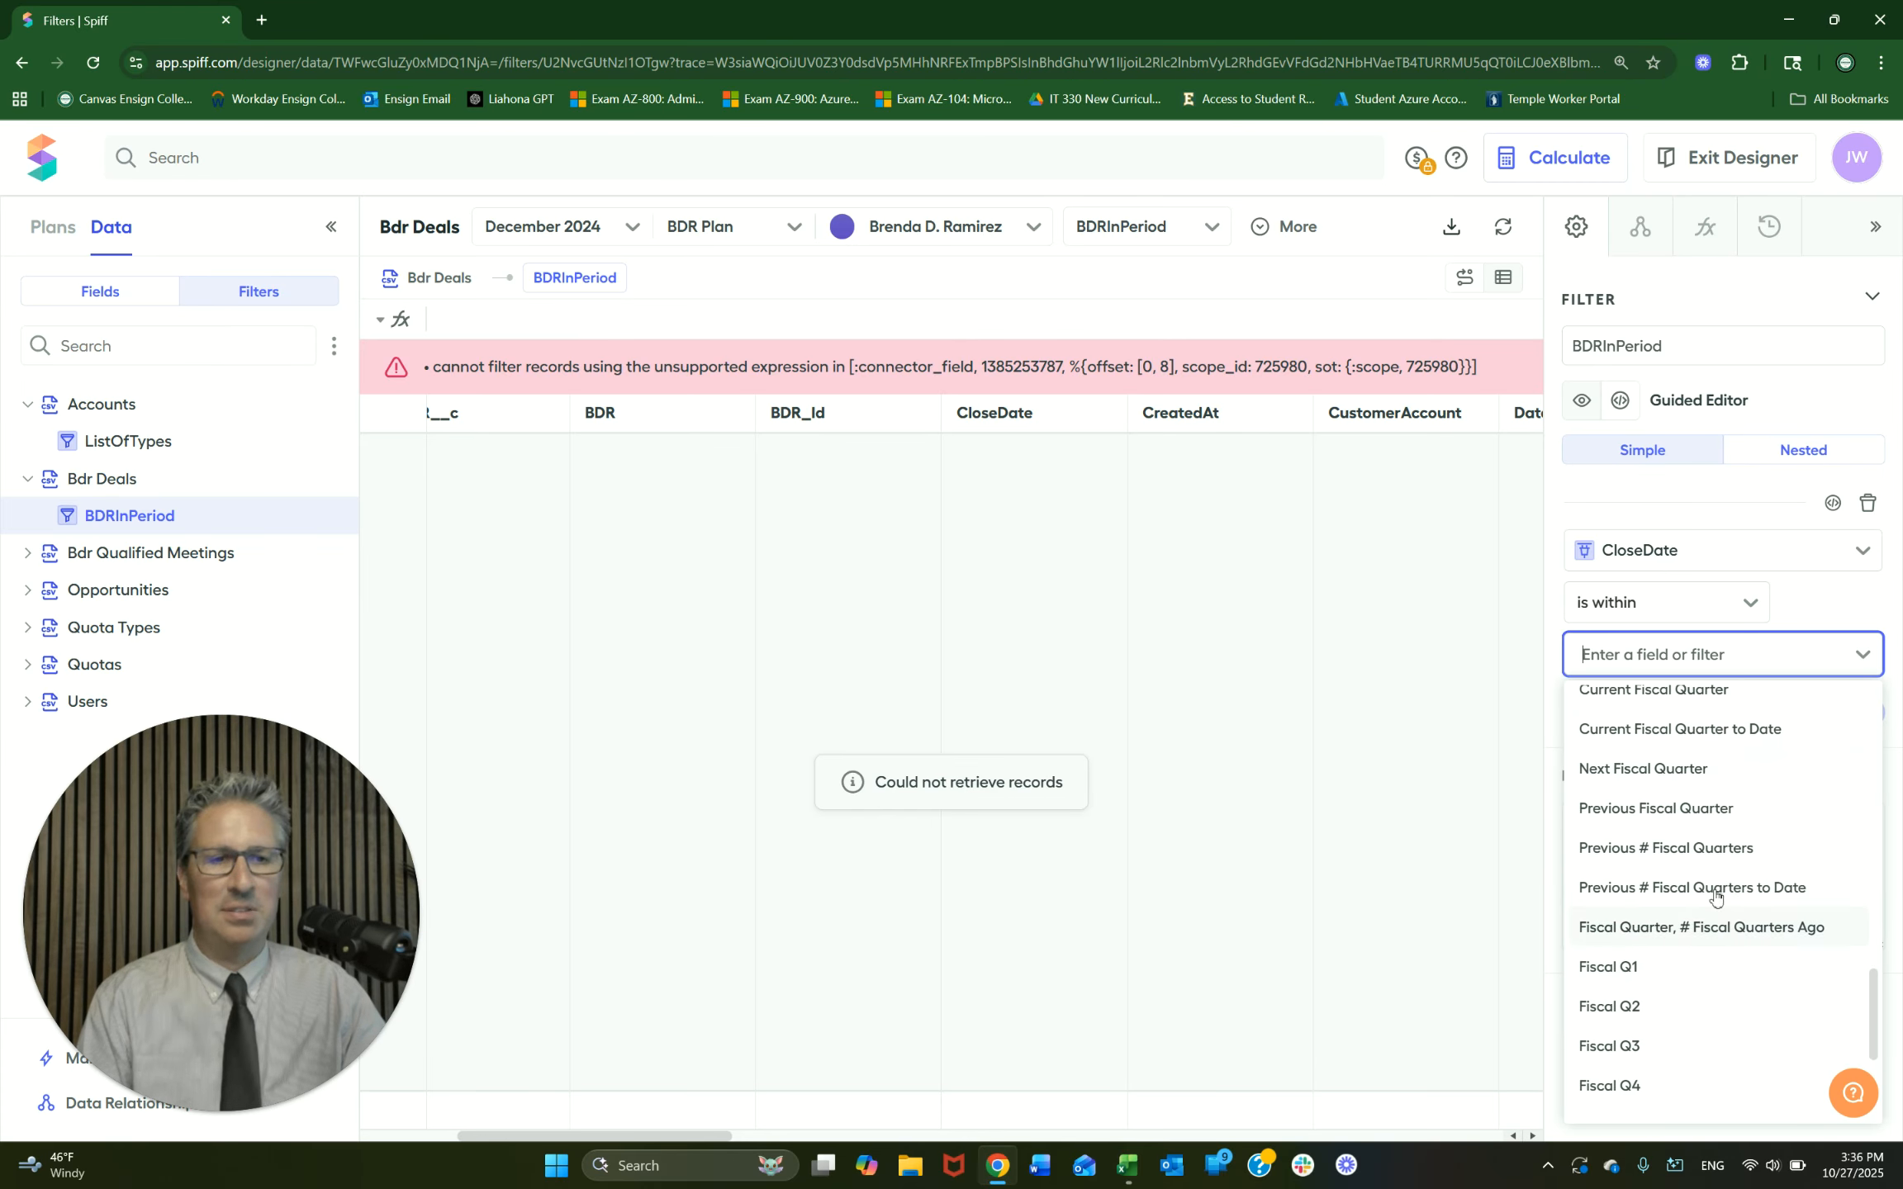
scroll(1715, 925, "down", 3)
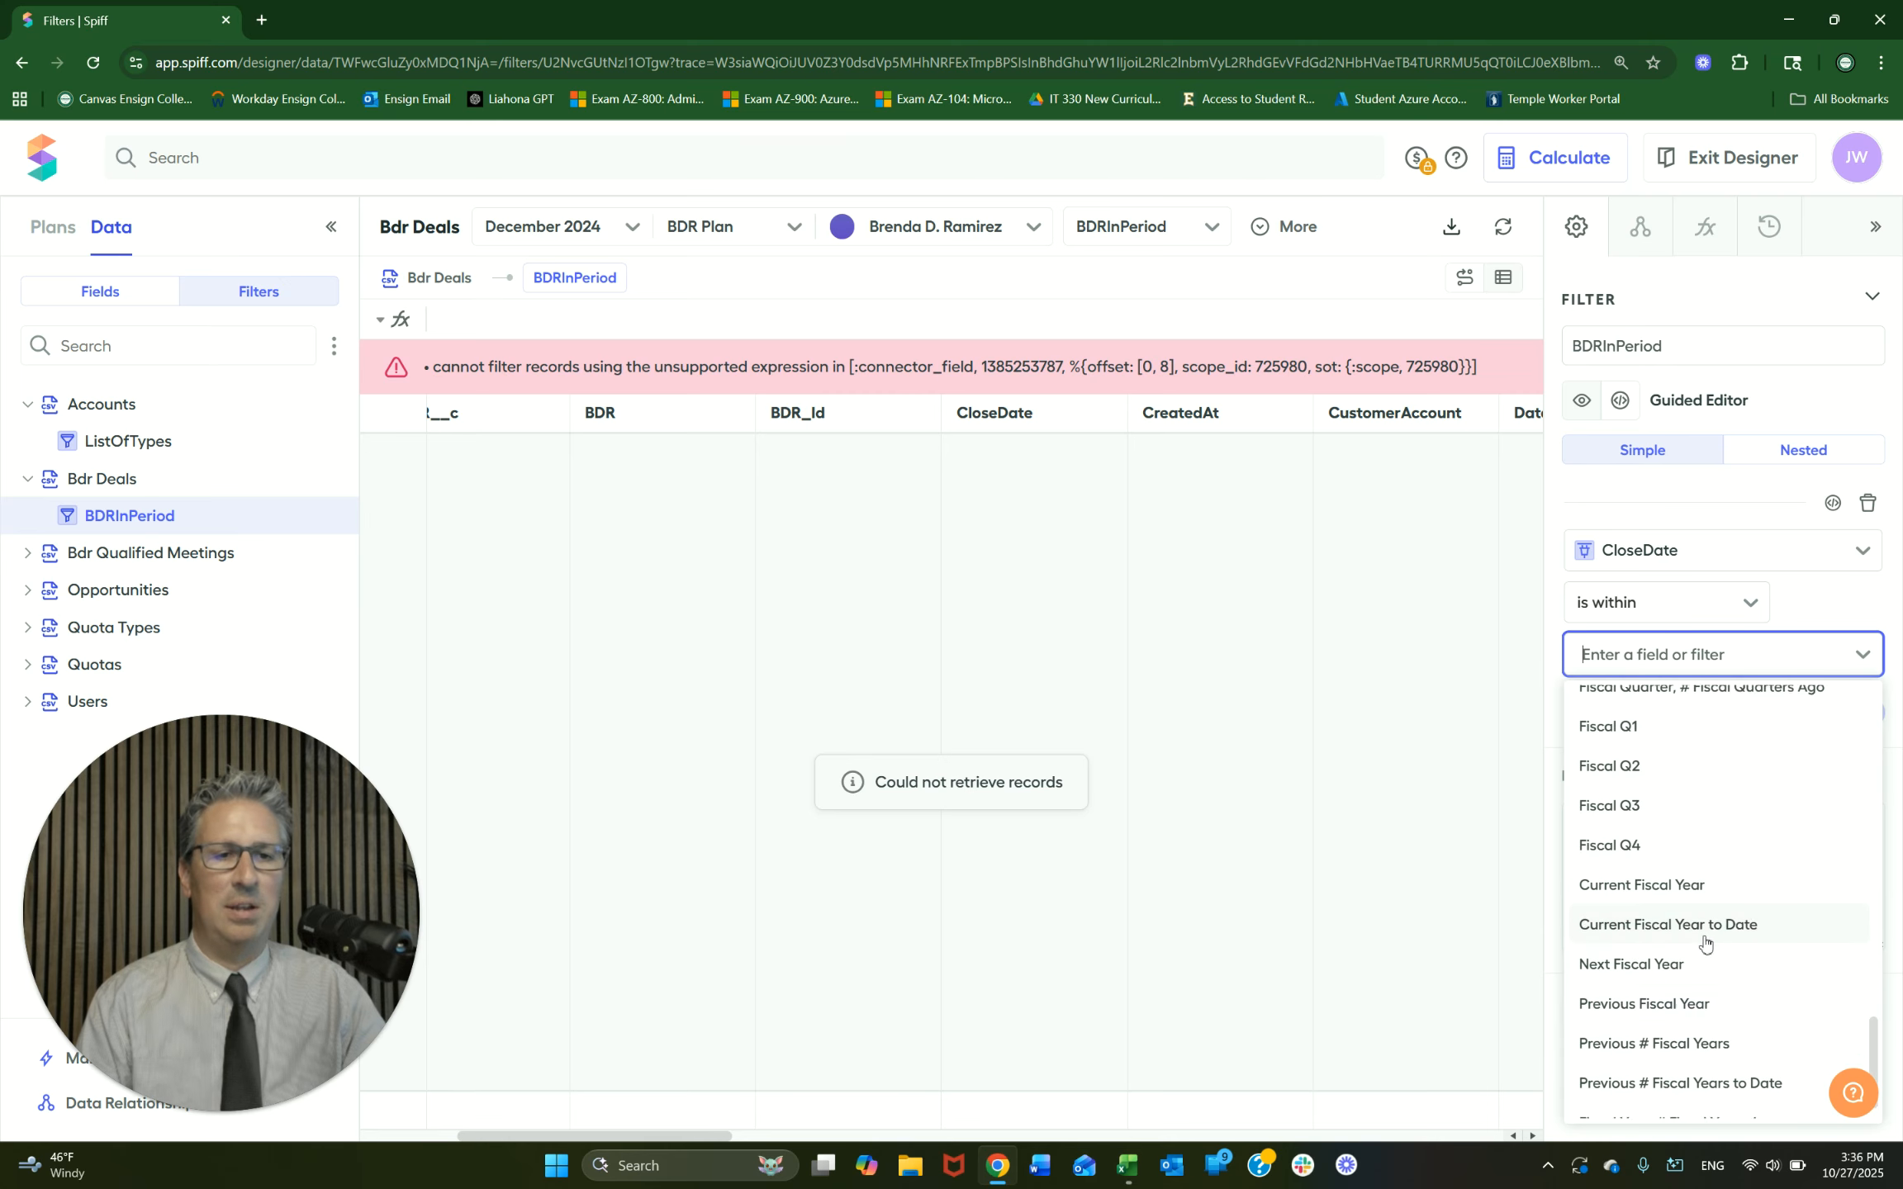
scroll(1718, 978, "up", 15)
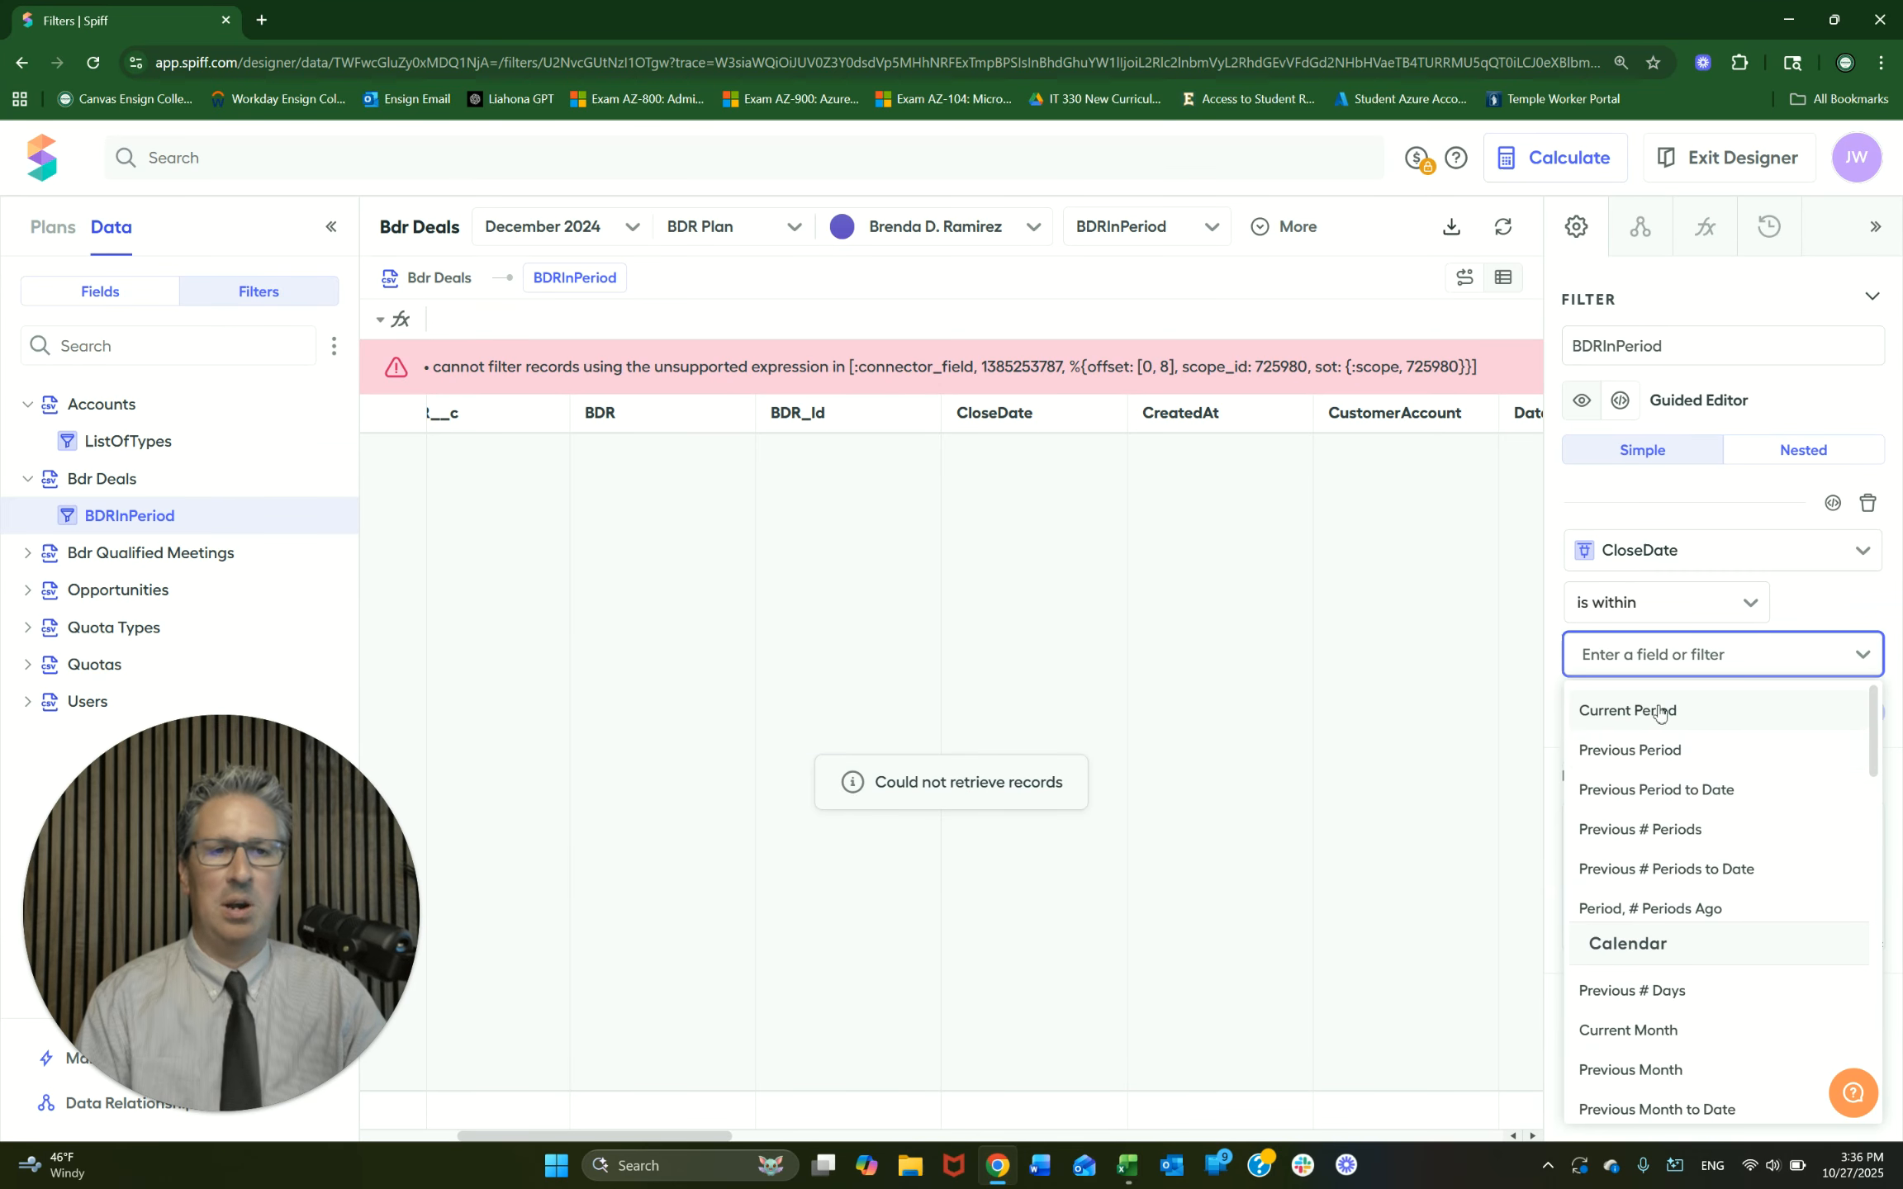
left_click(1660, 712)
left_click(1871, 712)
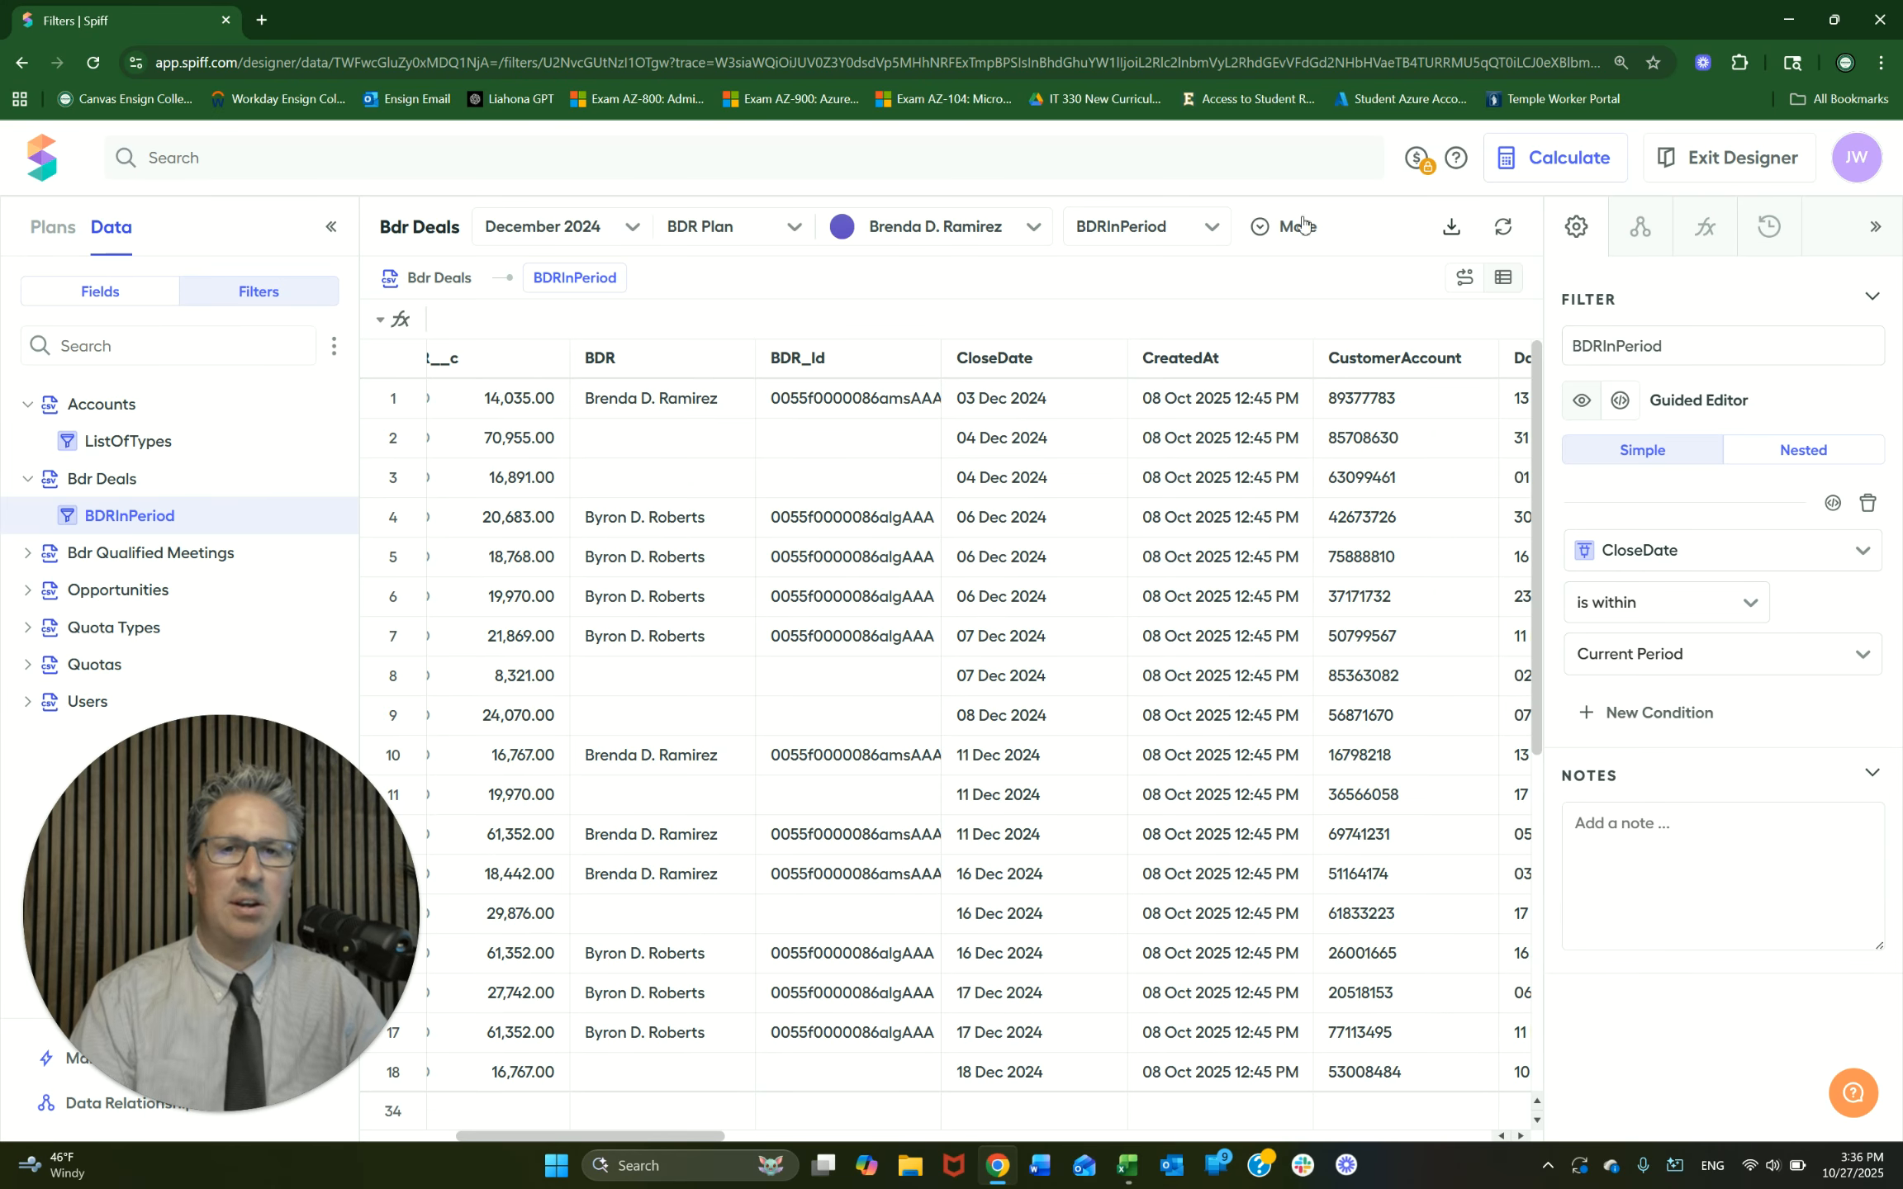
Step: Change the viewed period to October 2024 and show the unfiltered Bdr Deals records at the Region__c column
left_click(633, 228)
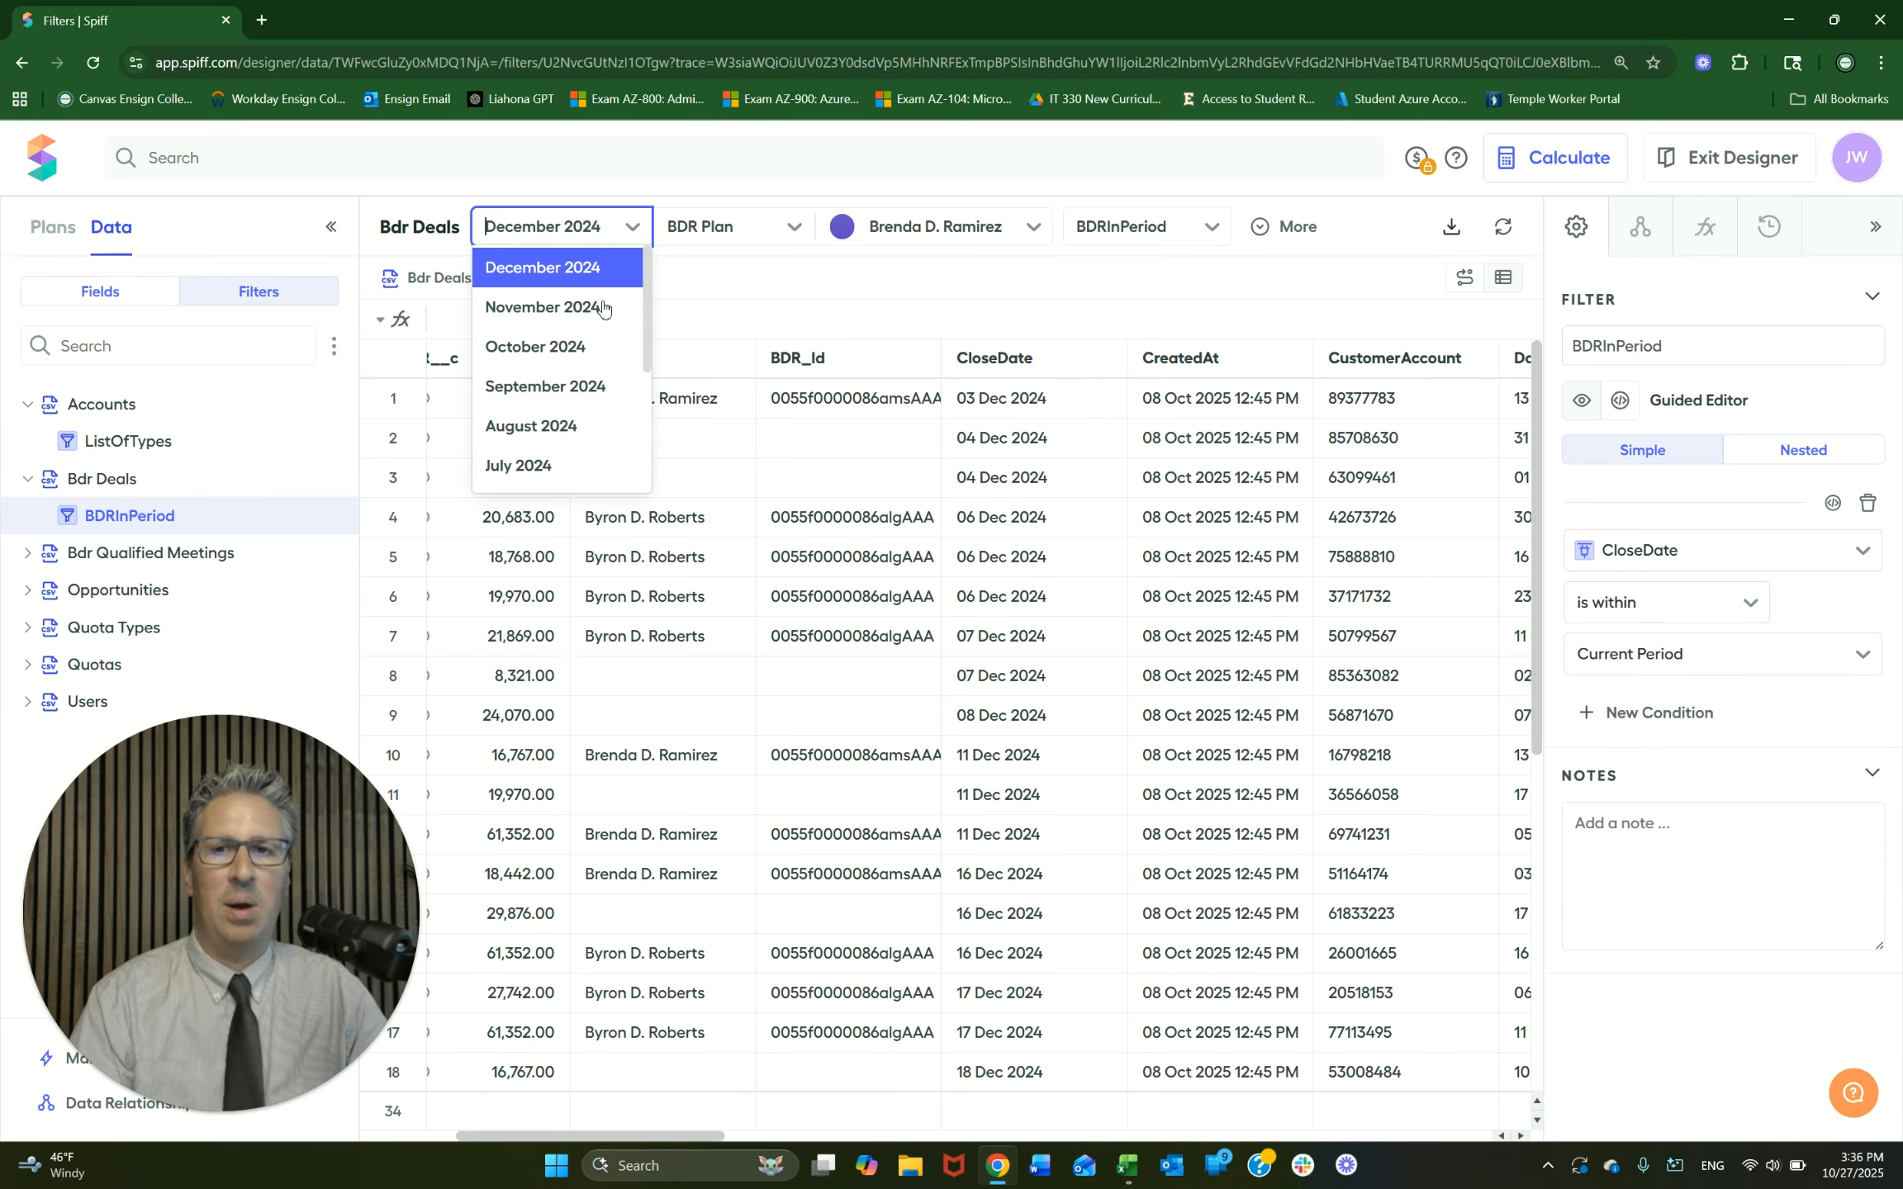
left_click(585, 347)
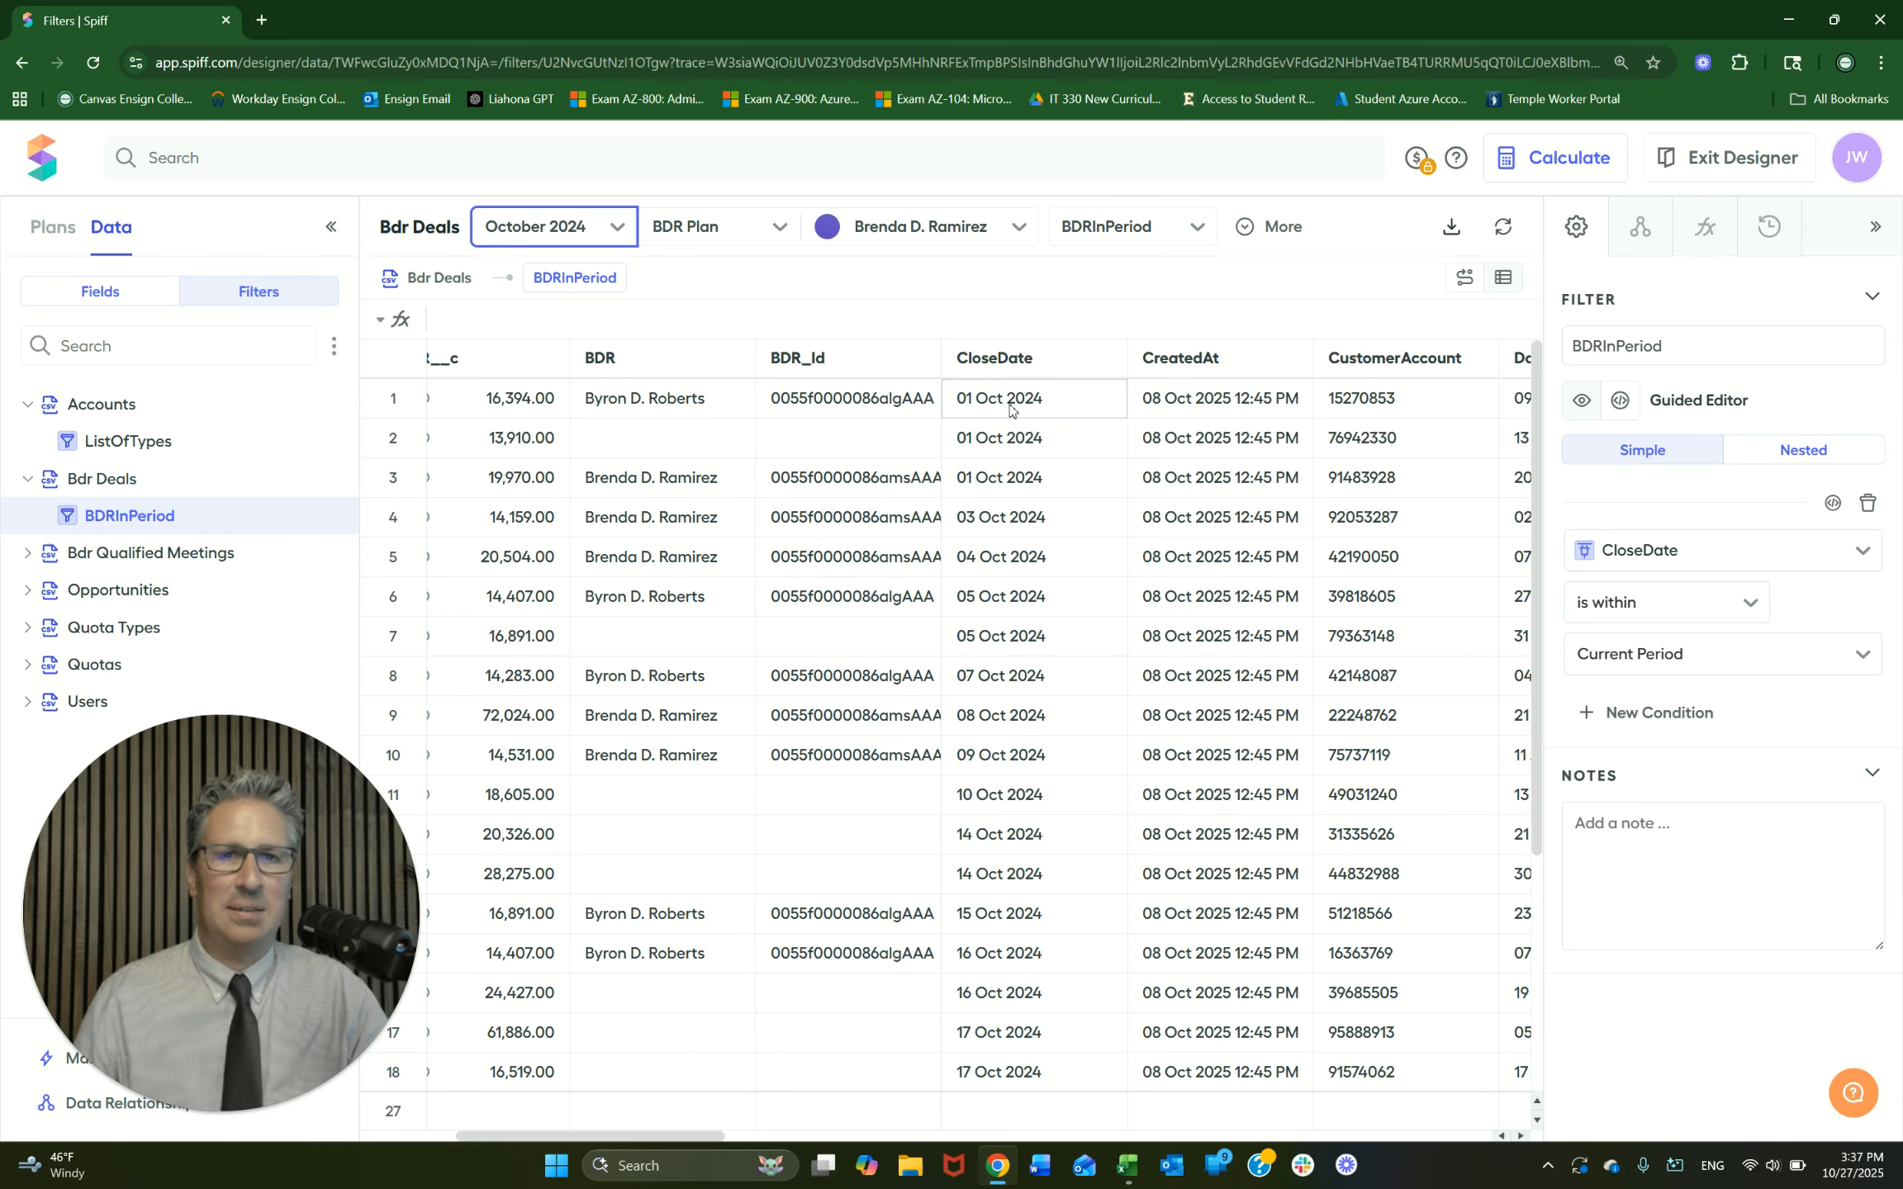
left_click(92, 484)
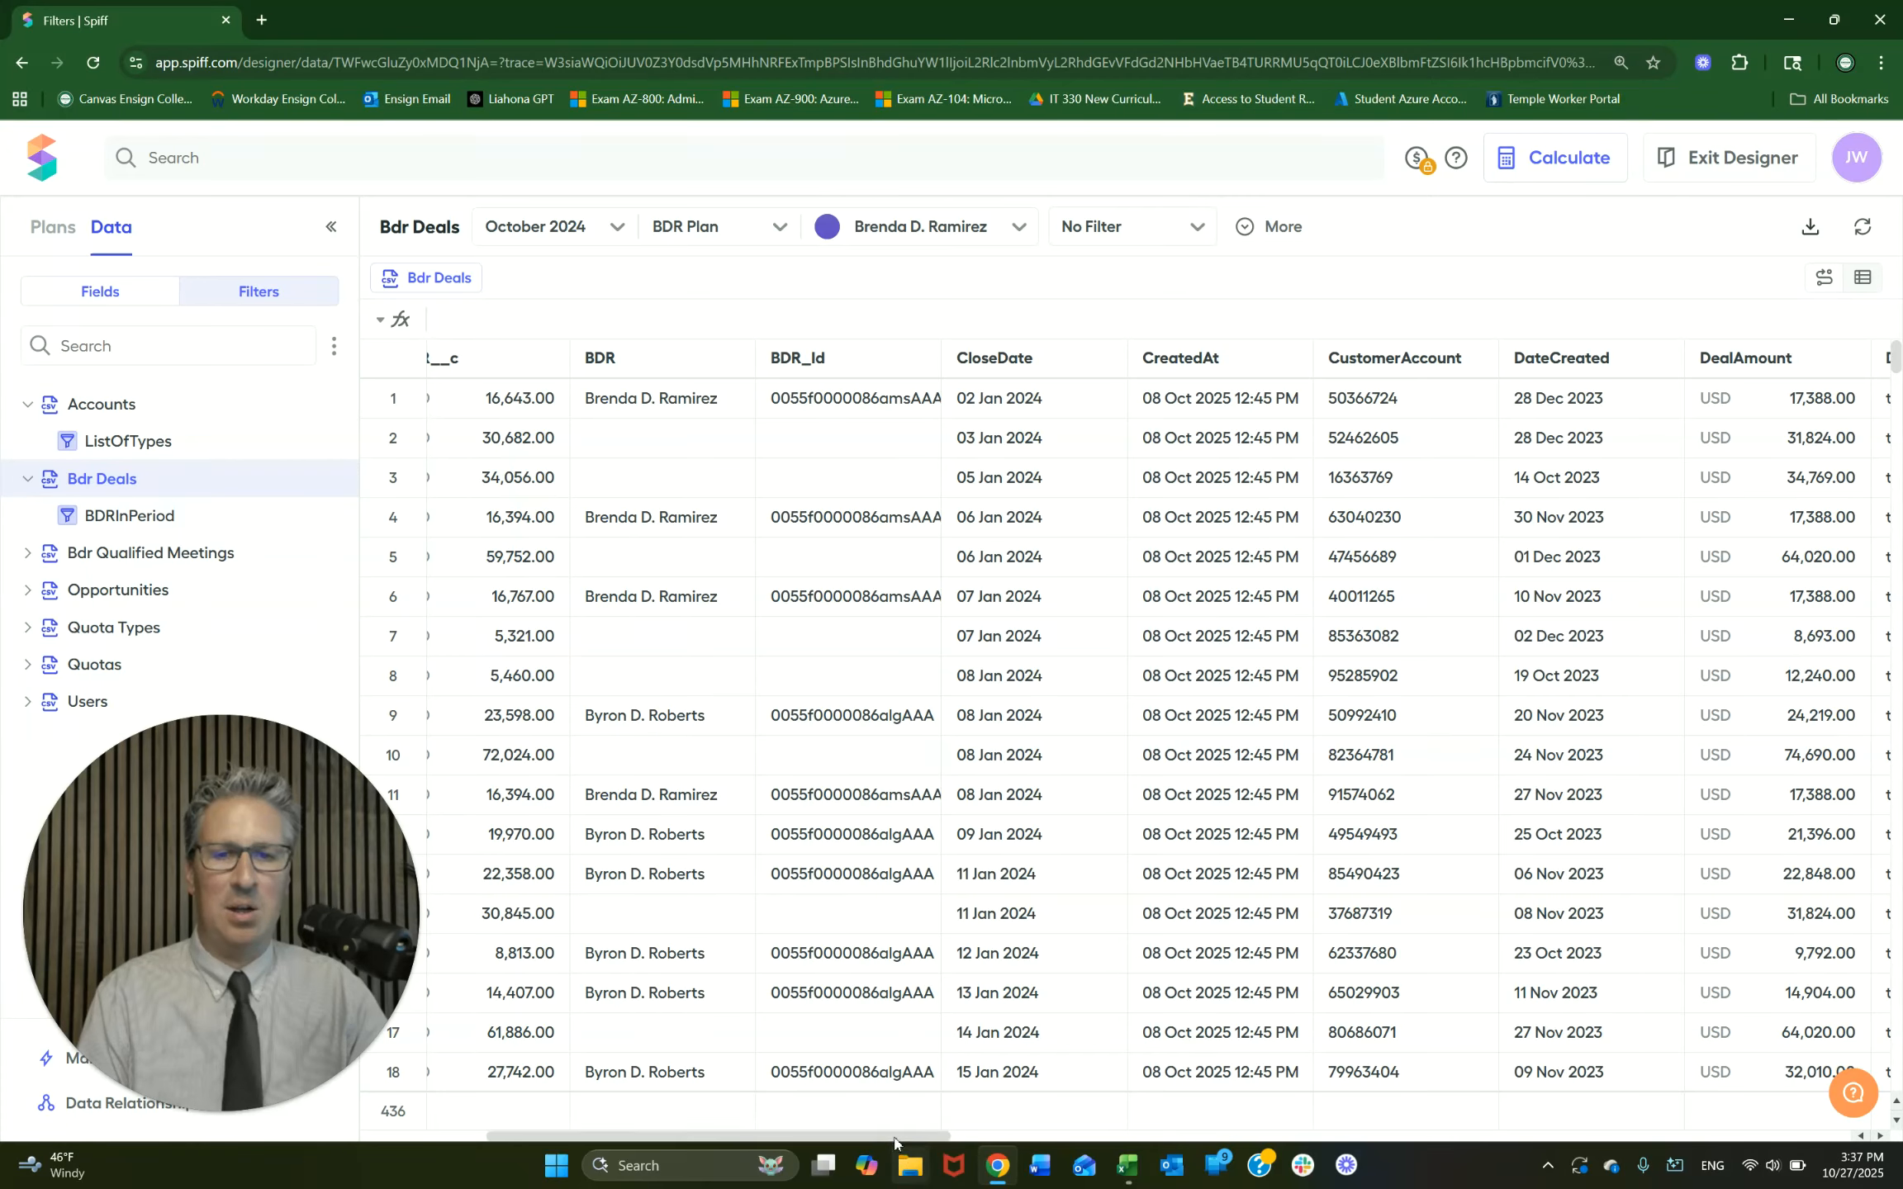
left_click_drag(946, 1136, 1415, 769)
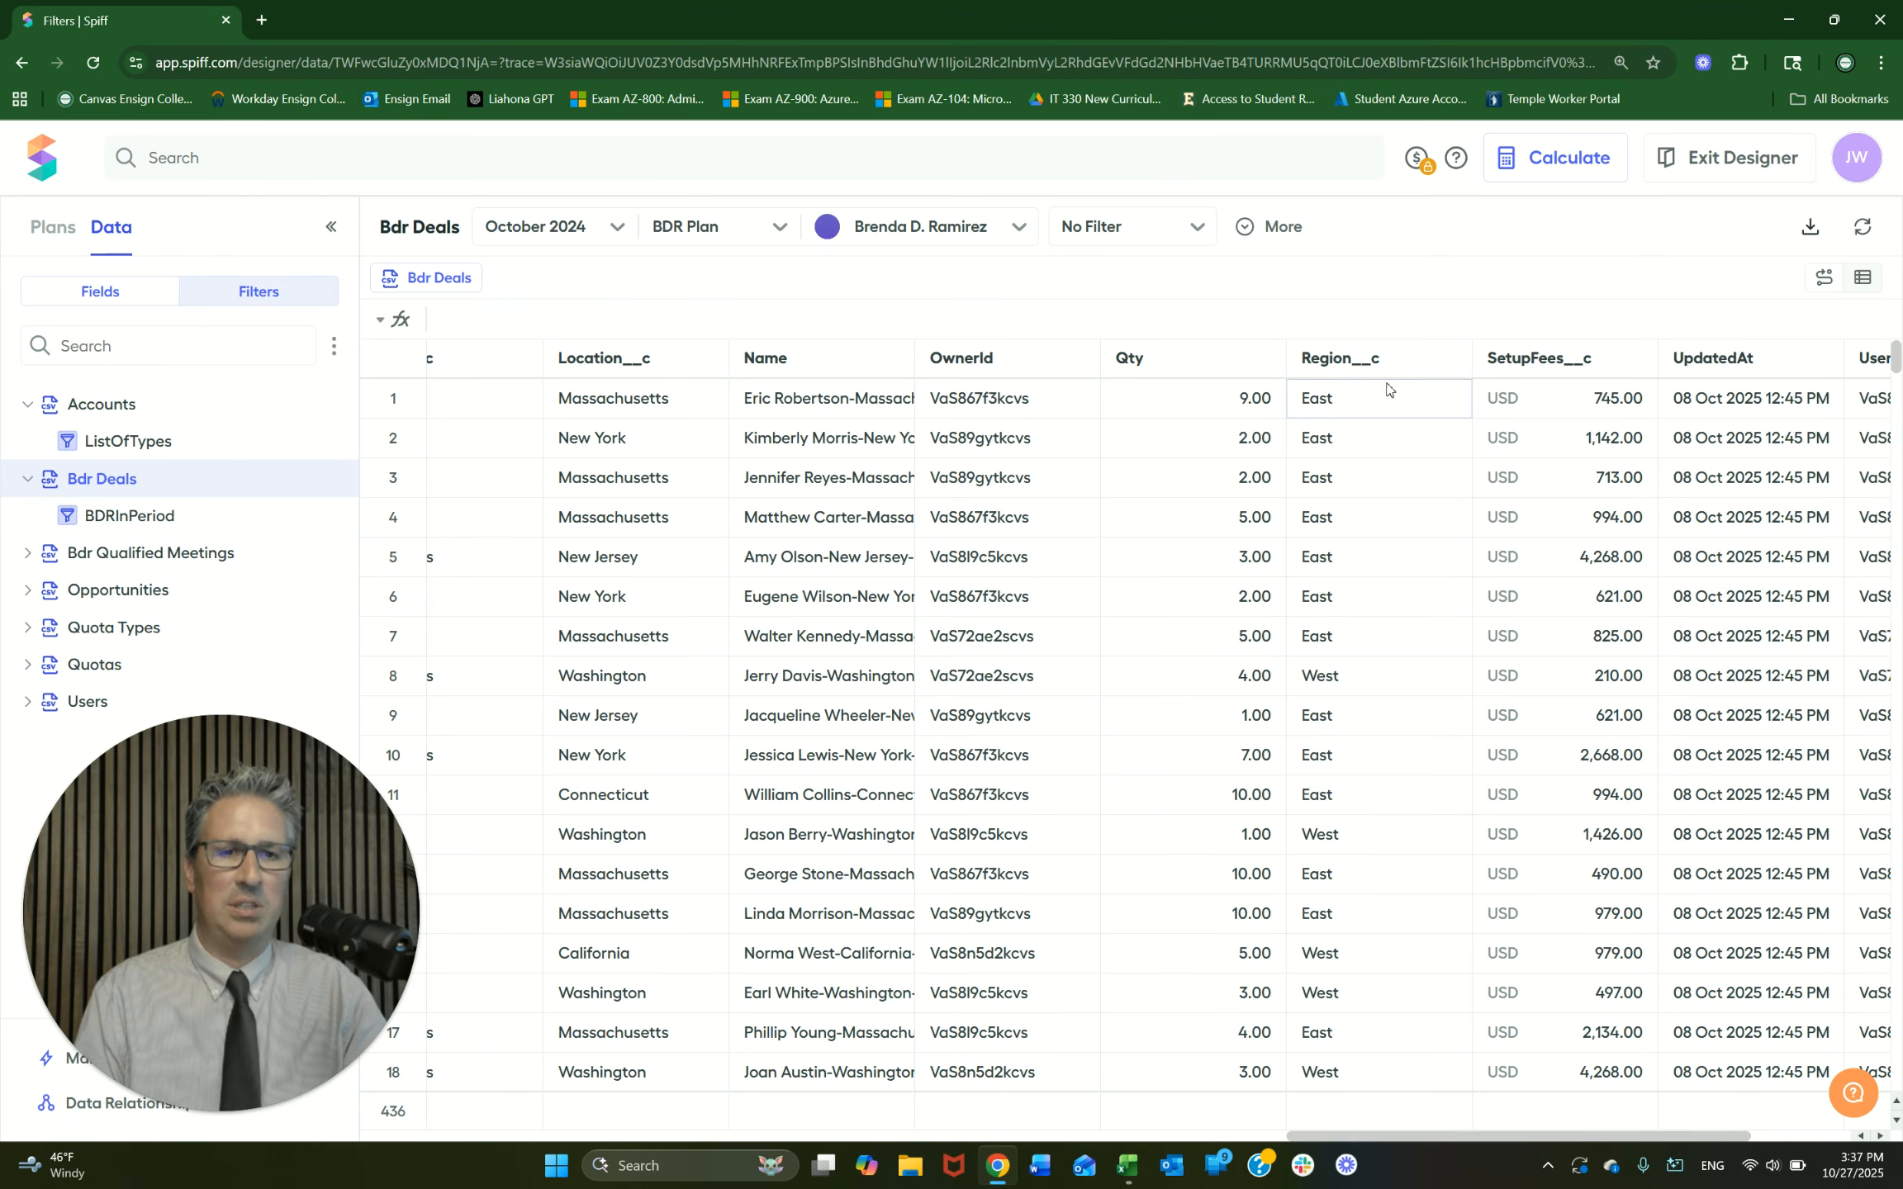
Step: Create a second filter under Bdr Deals and name it IsEastRegion
left_click(333, 479)
left_click(401, 524)
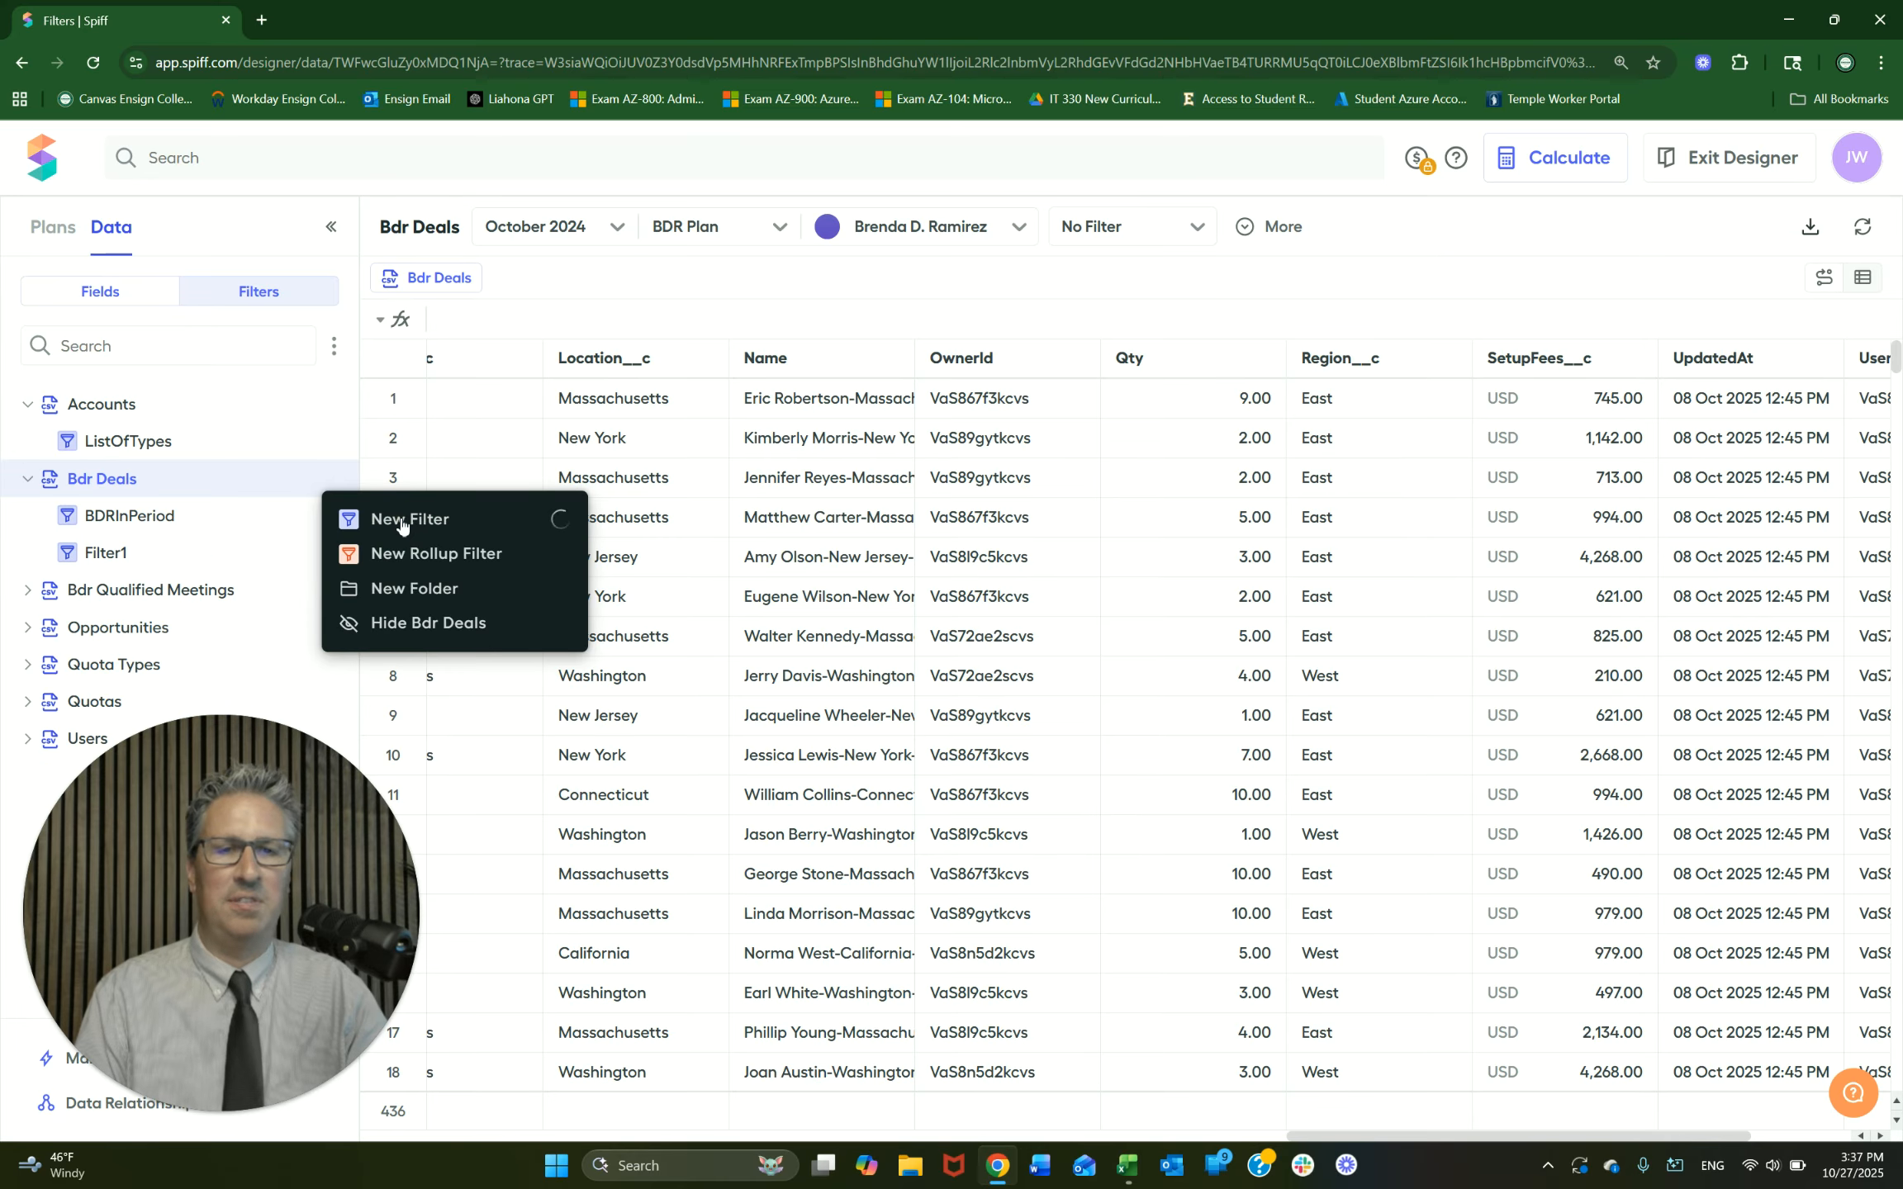
left_click(1652, 353)
left_click_drag(1652, 351, 1543, 347)
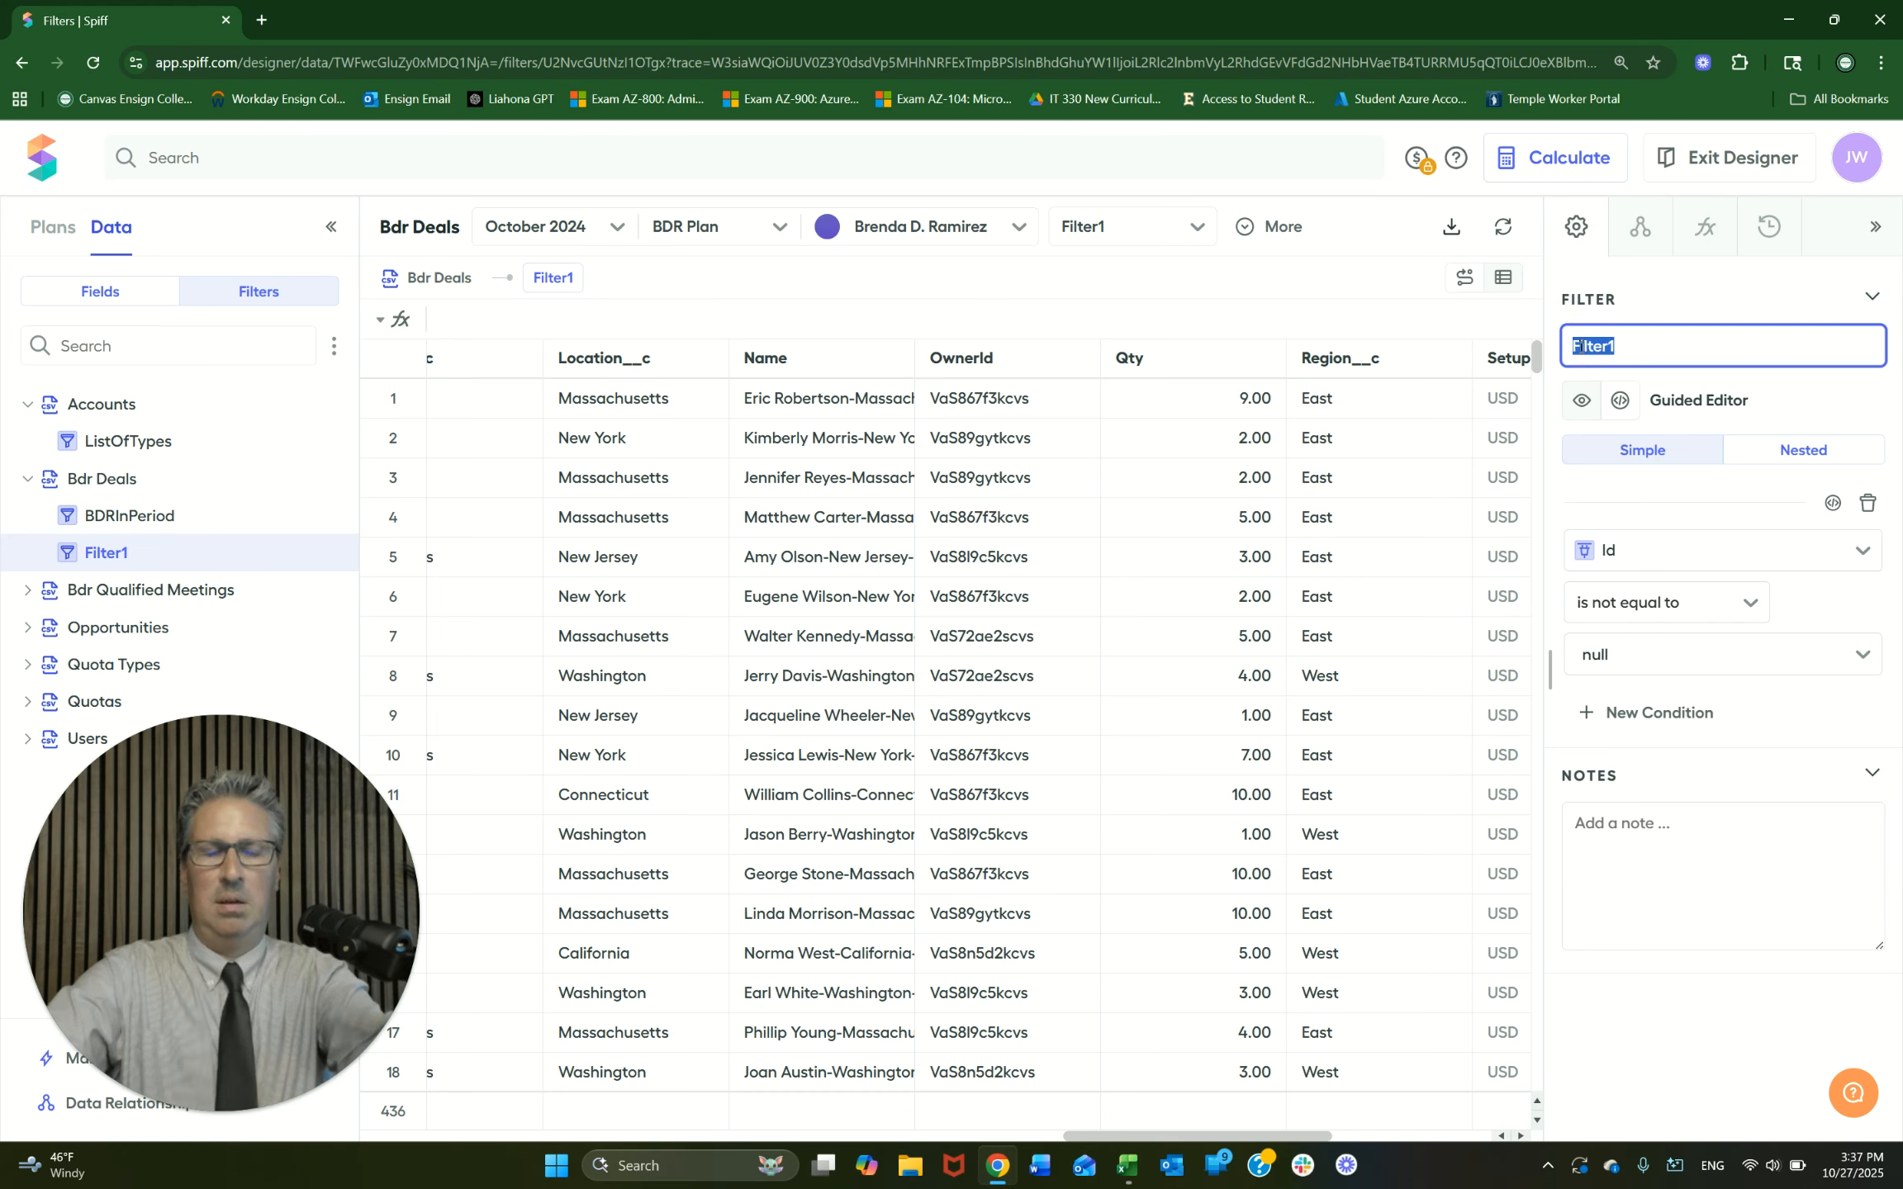
type("IsEastRegion")
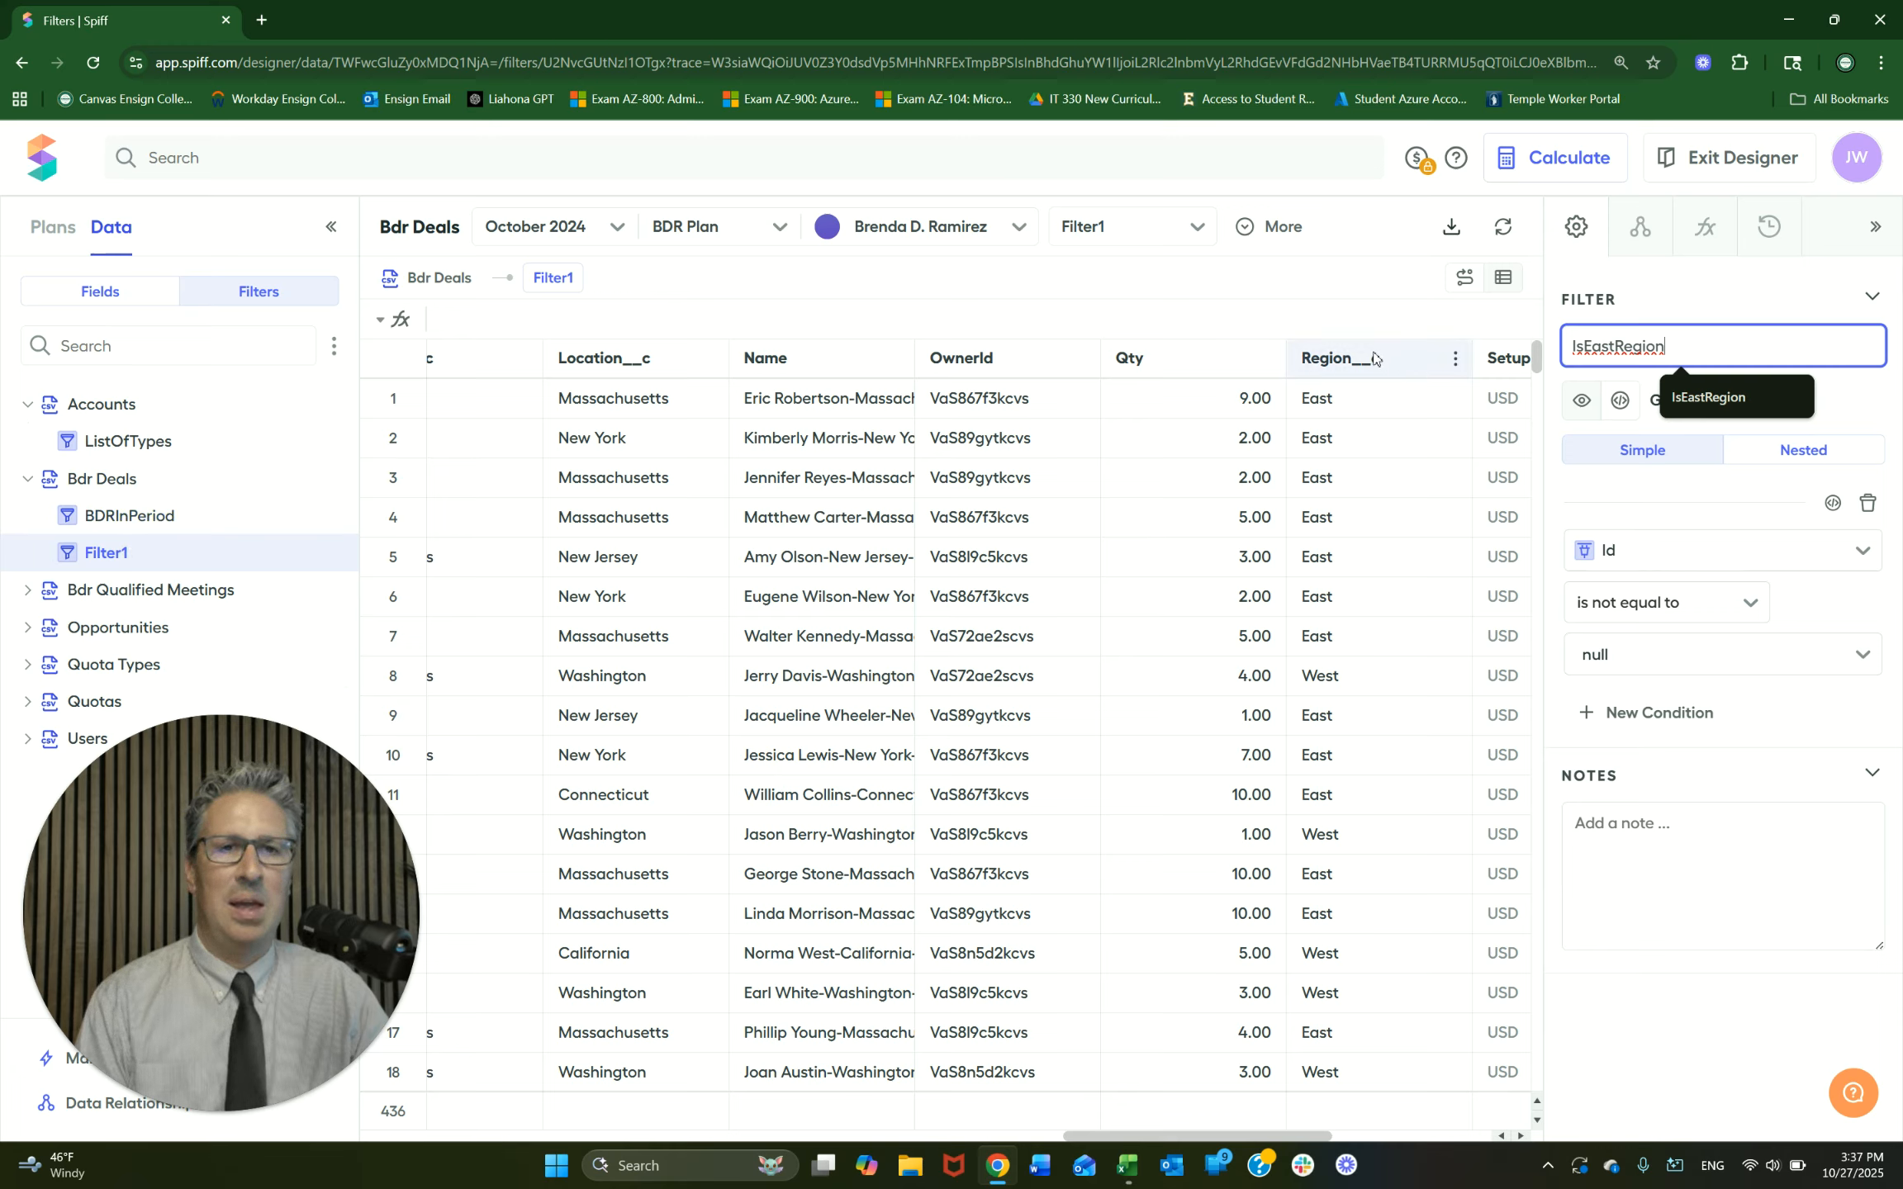
Step: Search the Bdr Deals fields for "region" and set the IsEastRegion condition to Region__c with the operator "is equal to"
left_click(1655, 554)
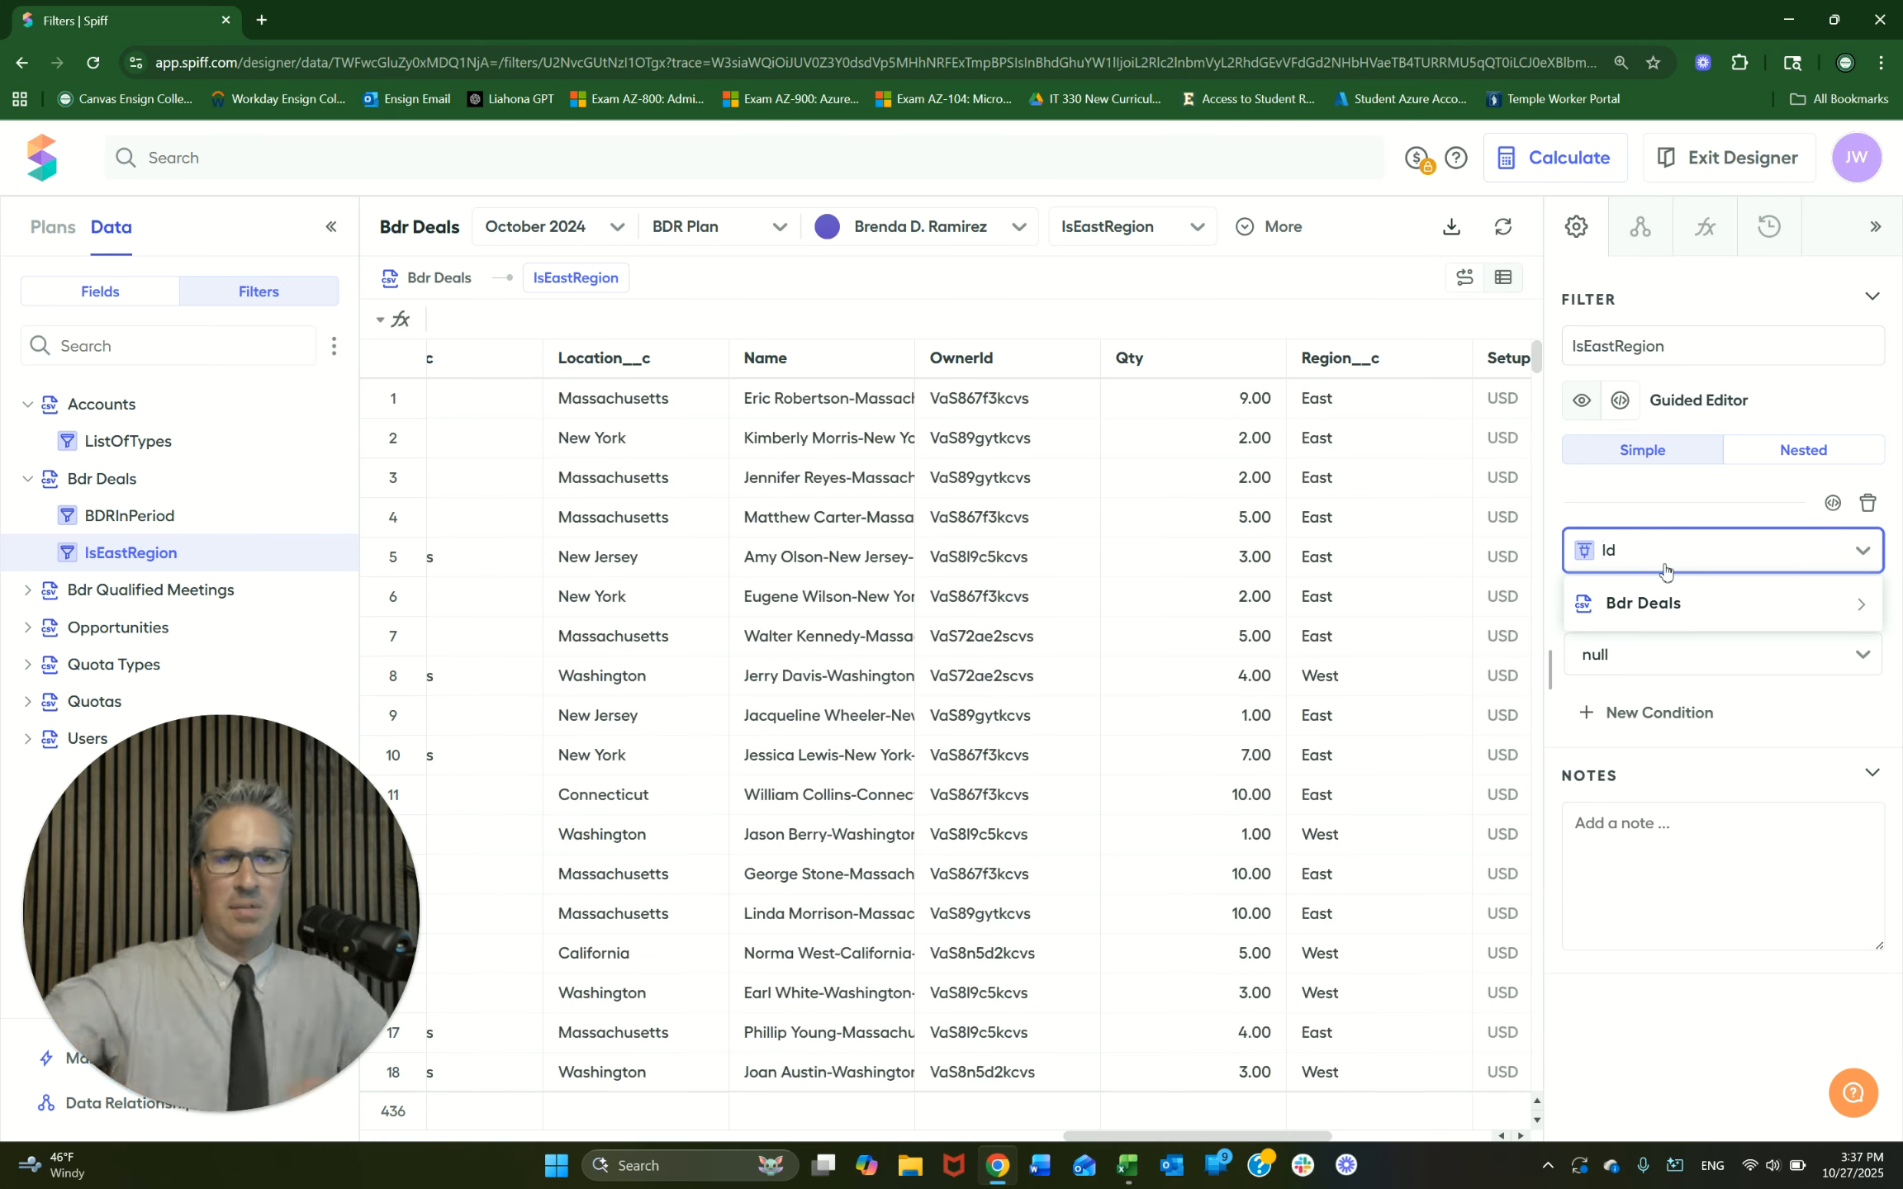
type("region")
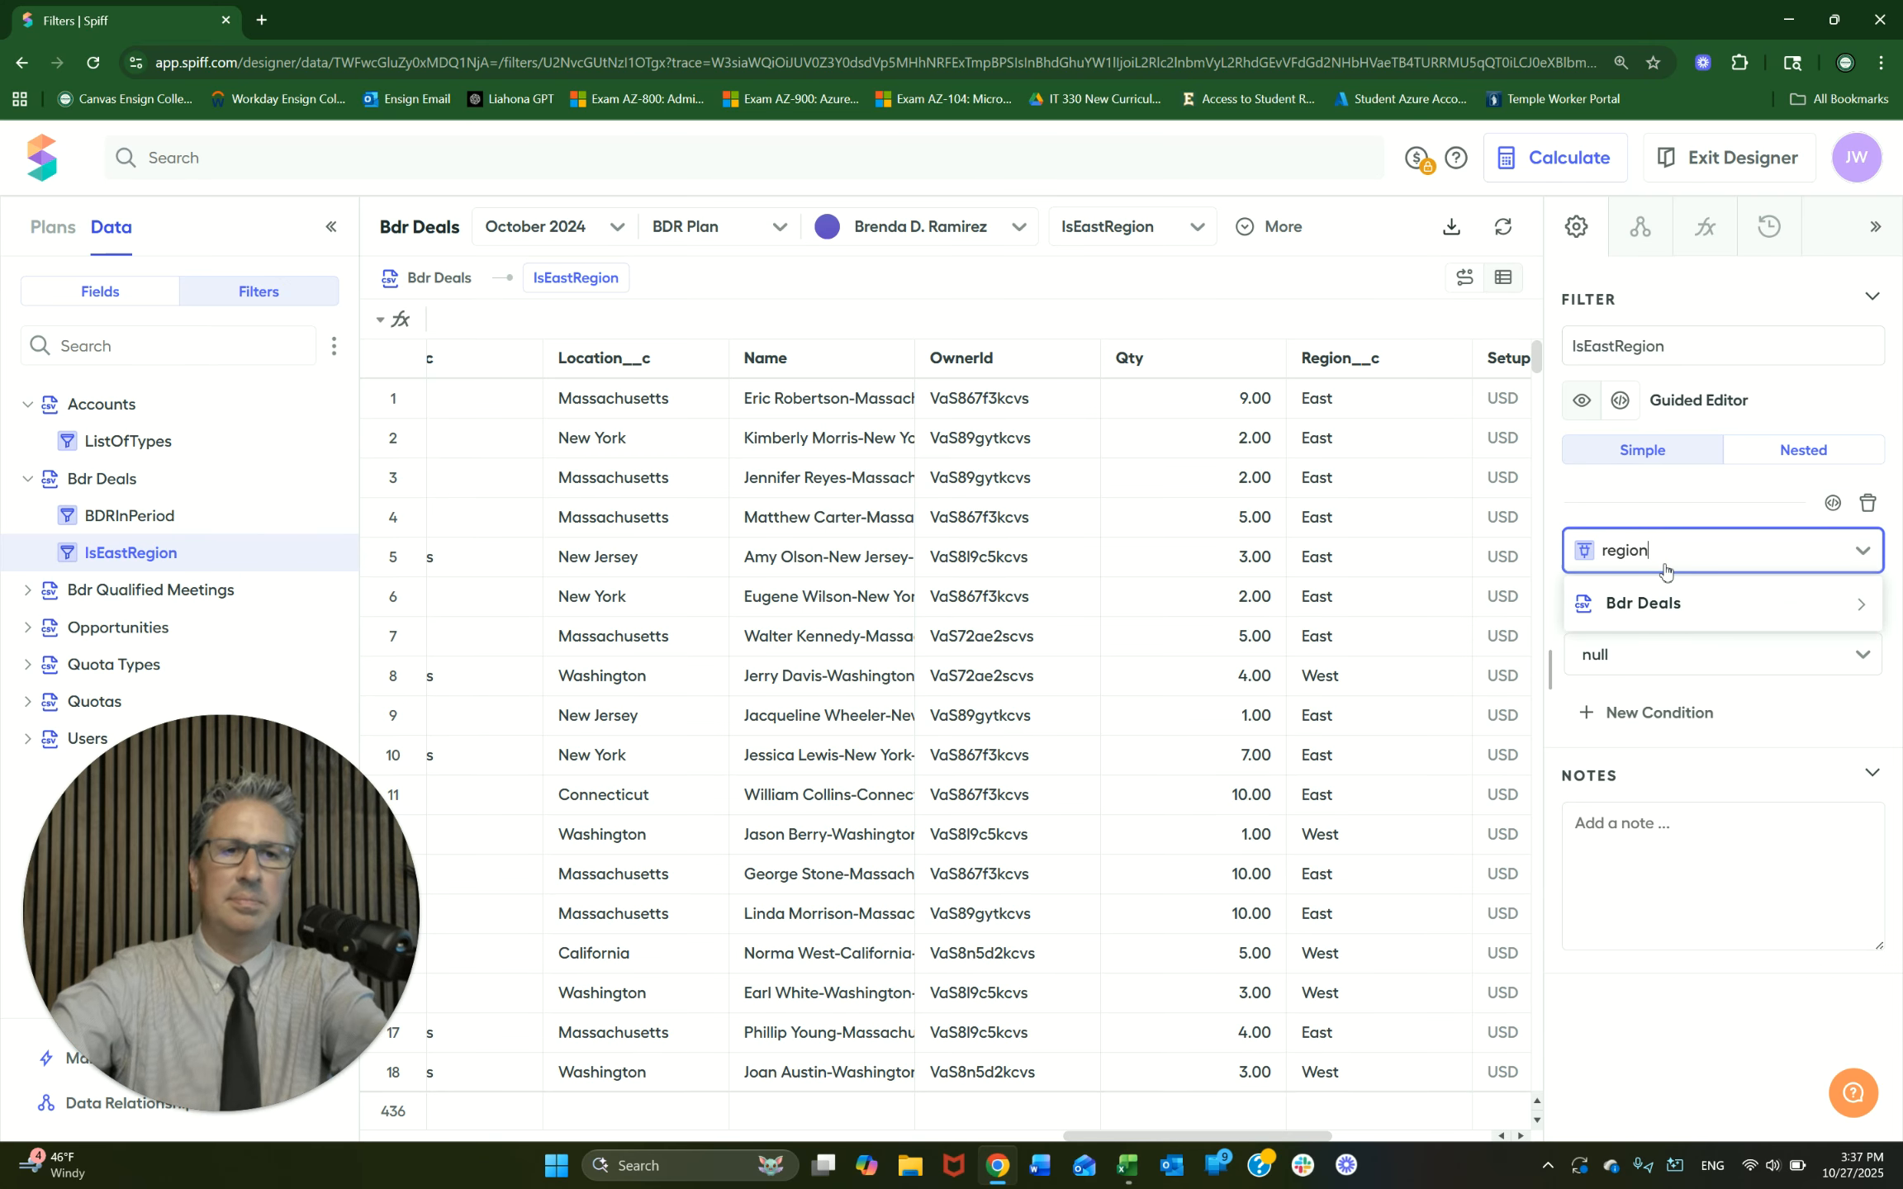
left_click(1664, 603)
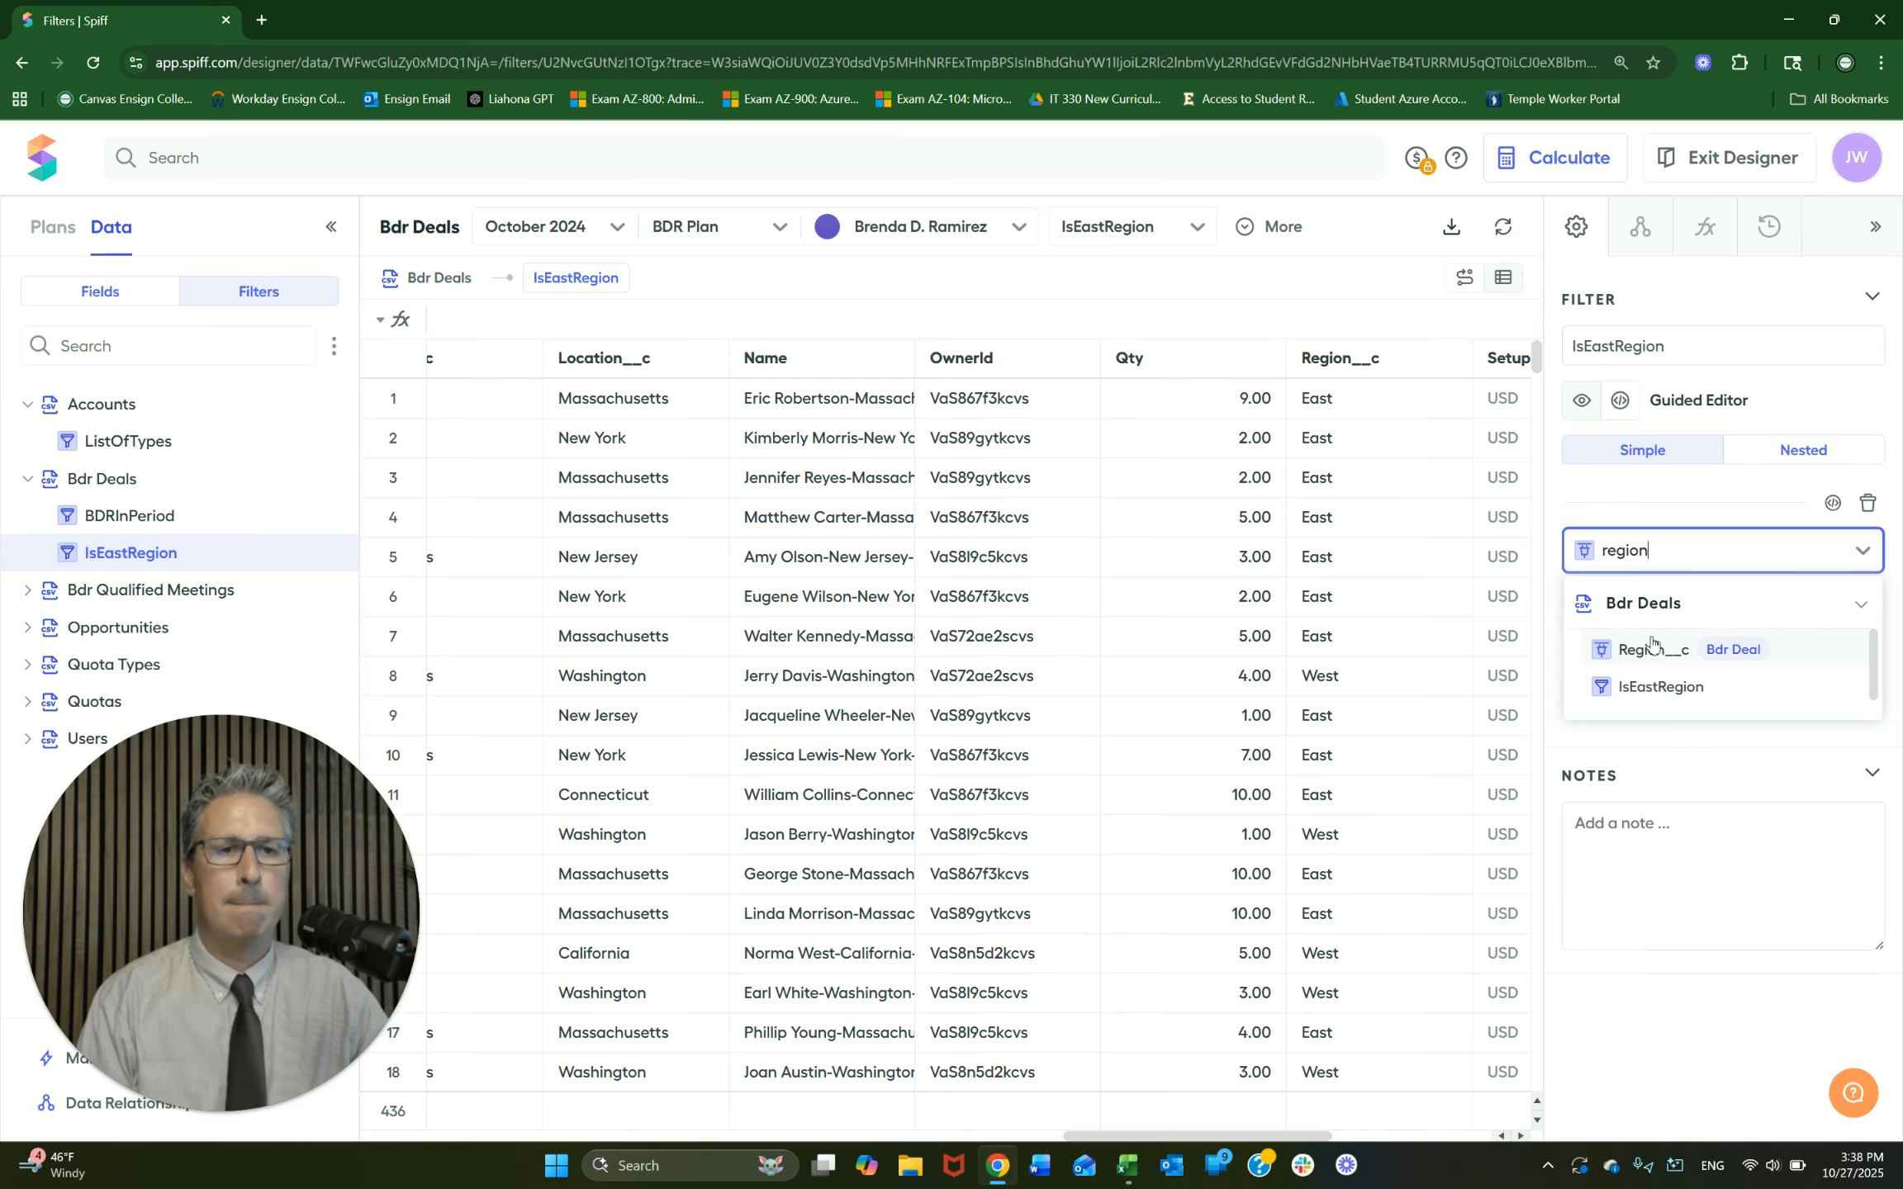
left_click(1659, 653)
left_click(1639, 603)
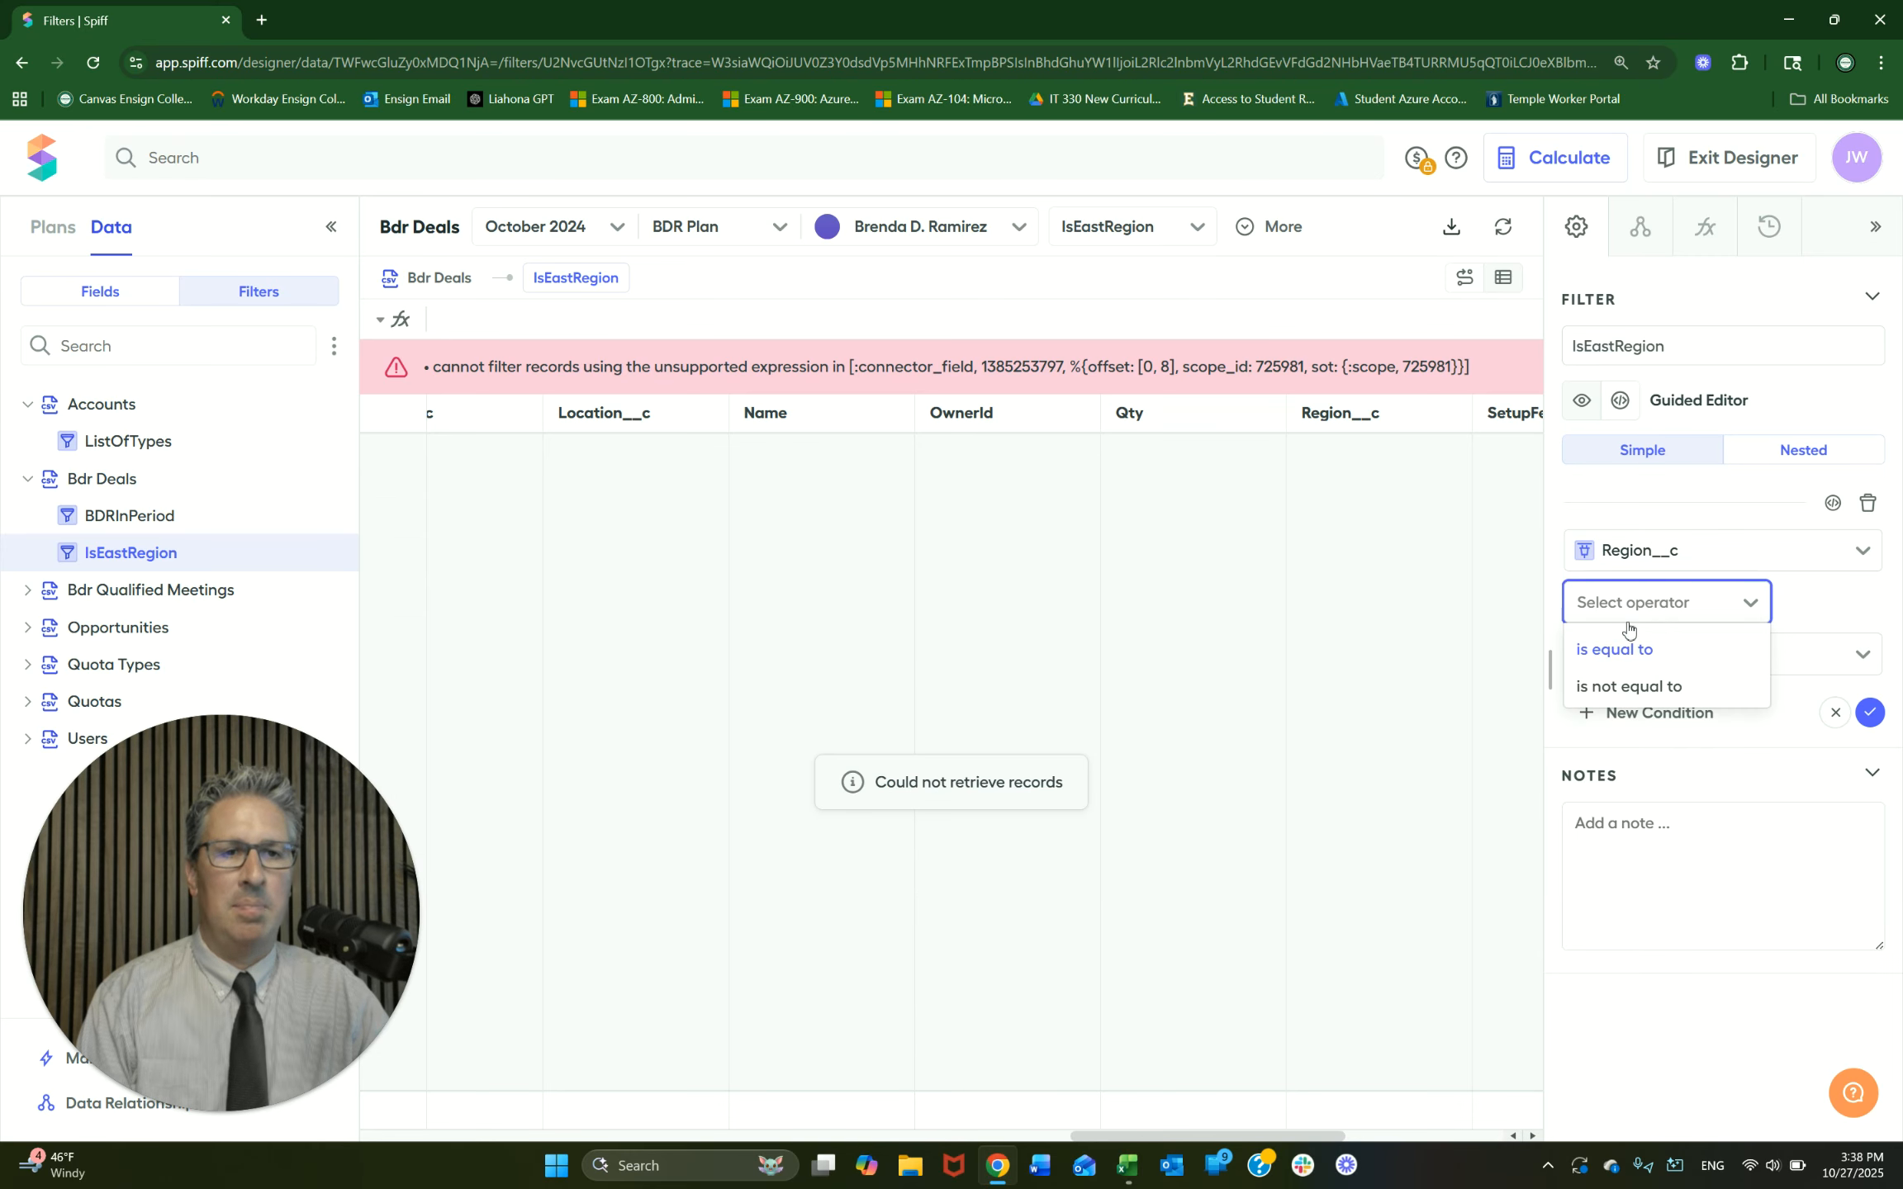
left_click(1629, 652)
Step: Enter East as the Region__c condition's value, apply it and check the region of the filtered records
left_click(1652, 656)
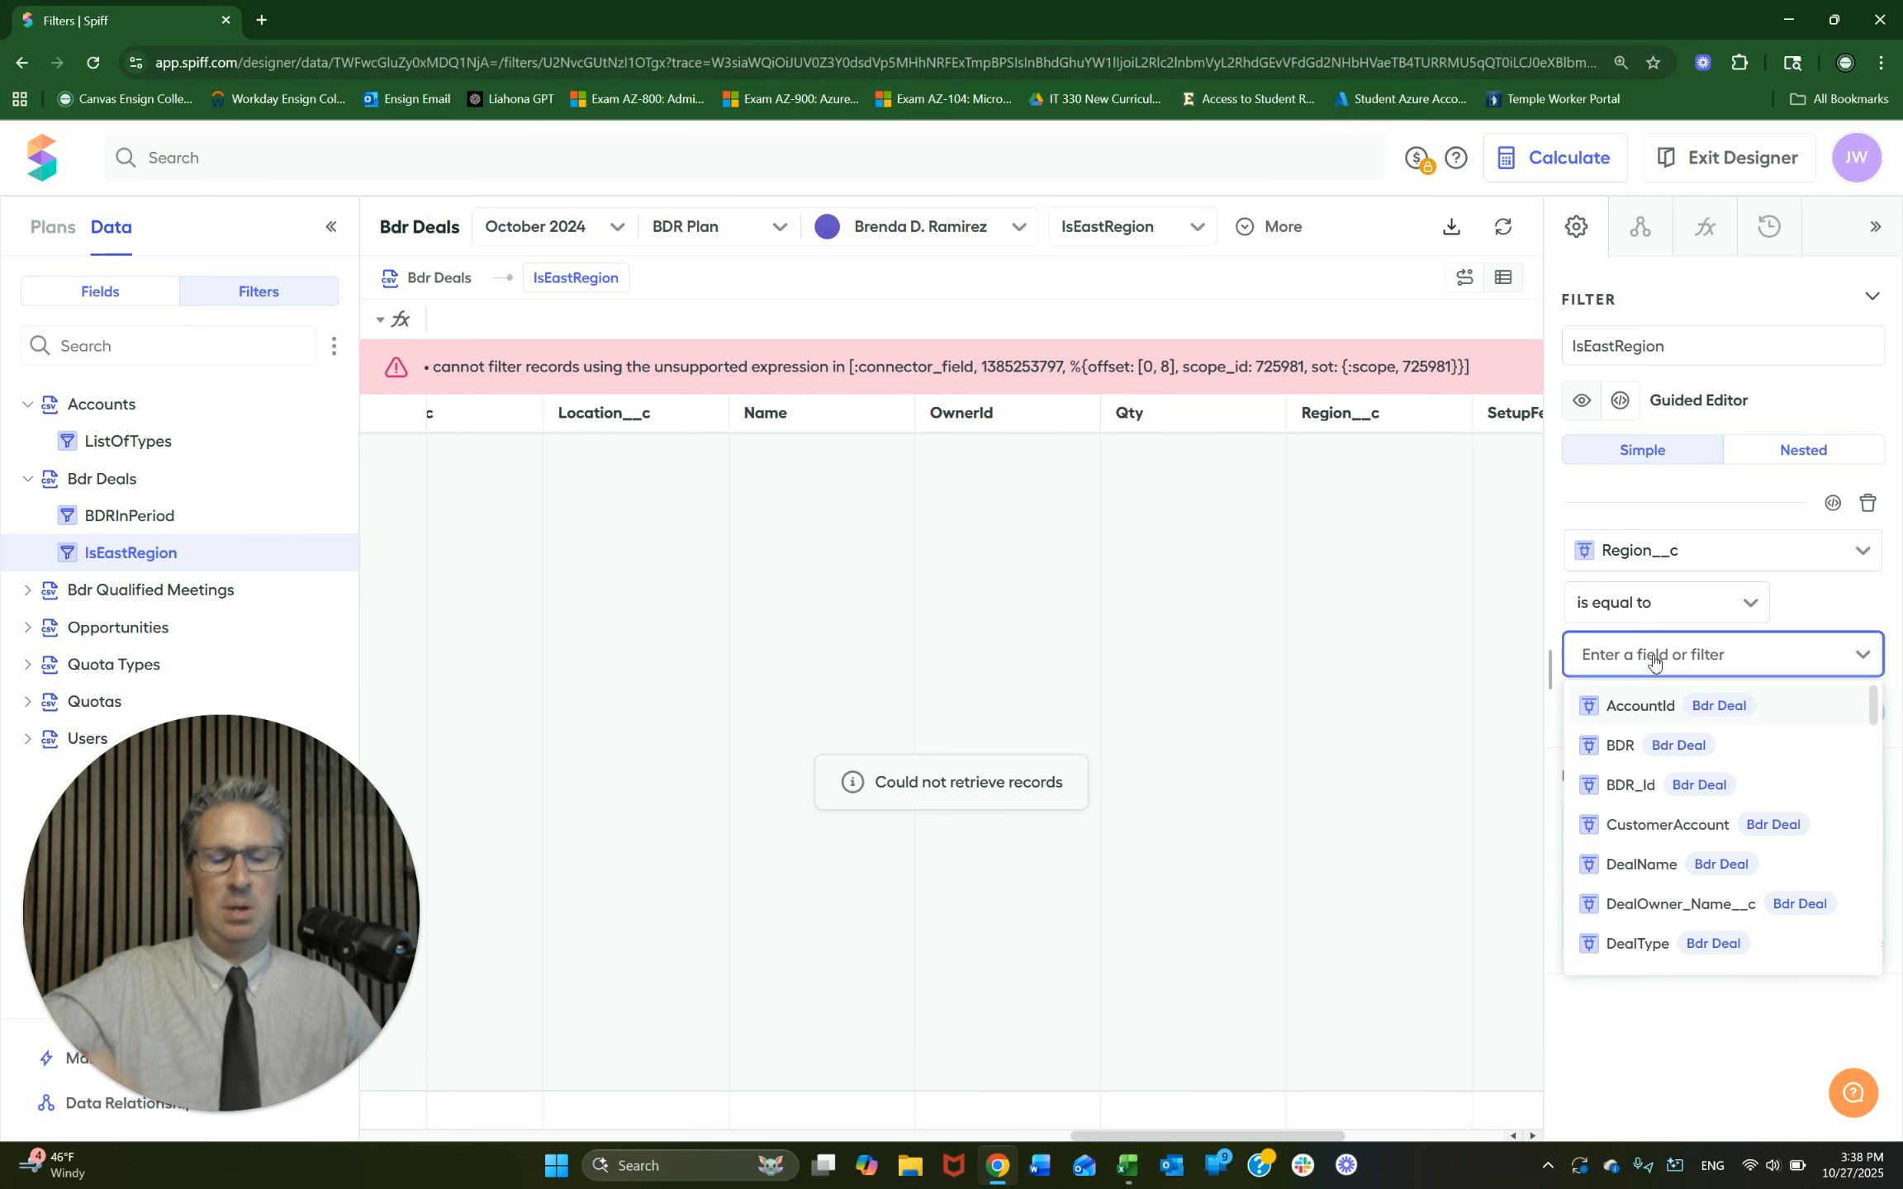
type("East")
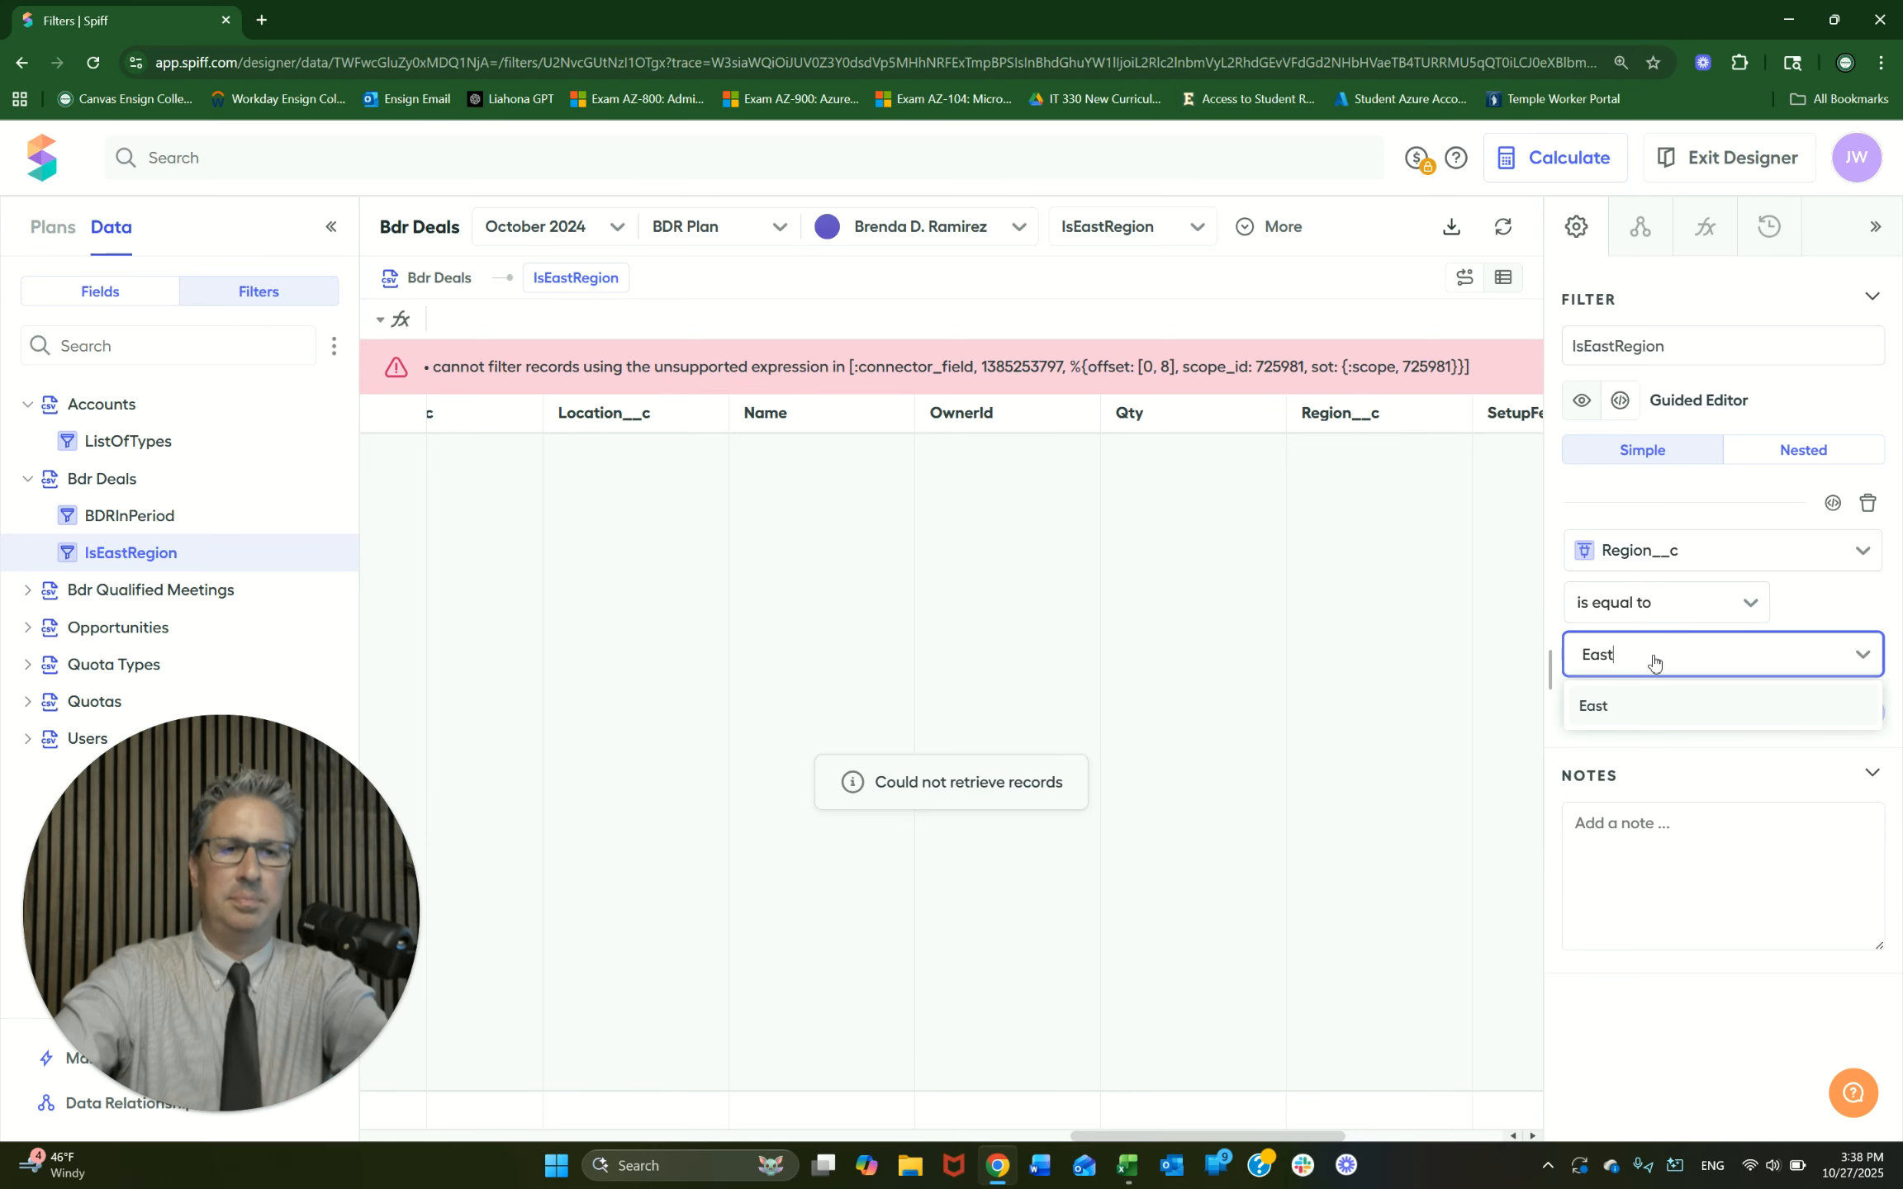
left_click(1627, 709)
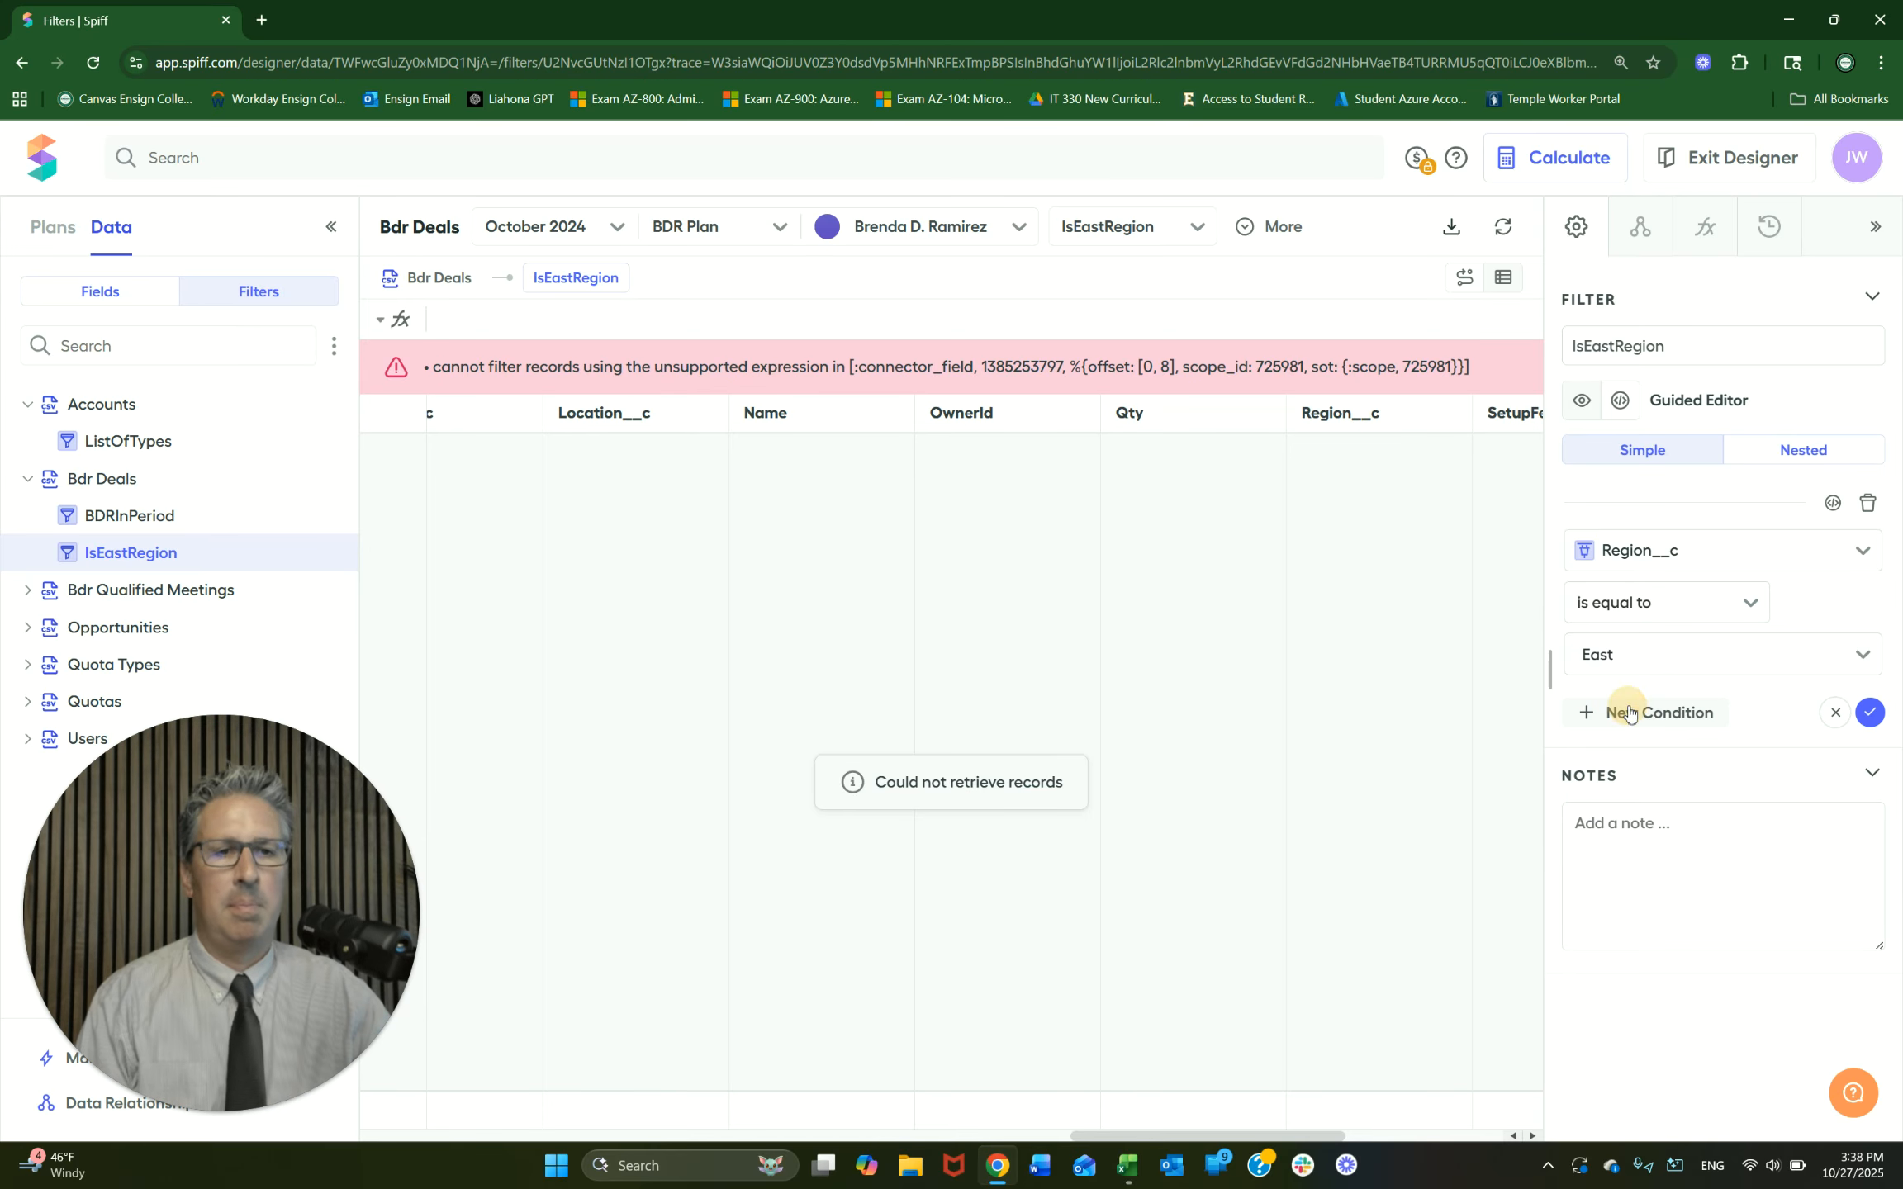
left_click(1870, 712)
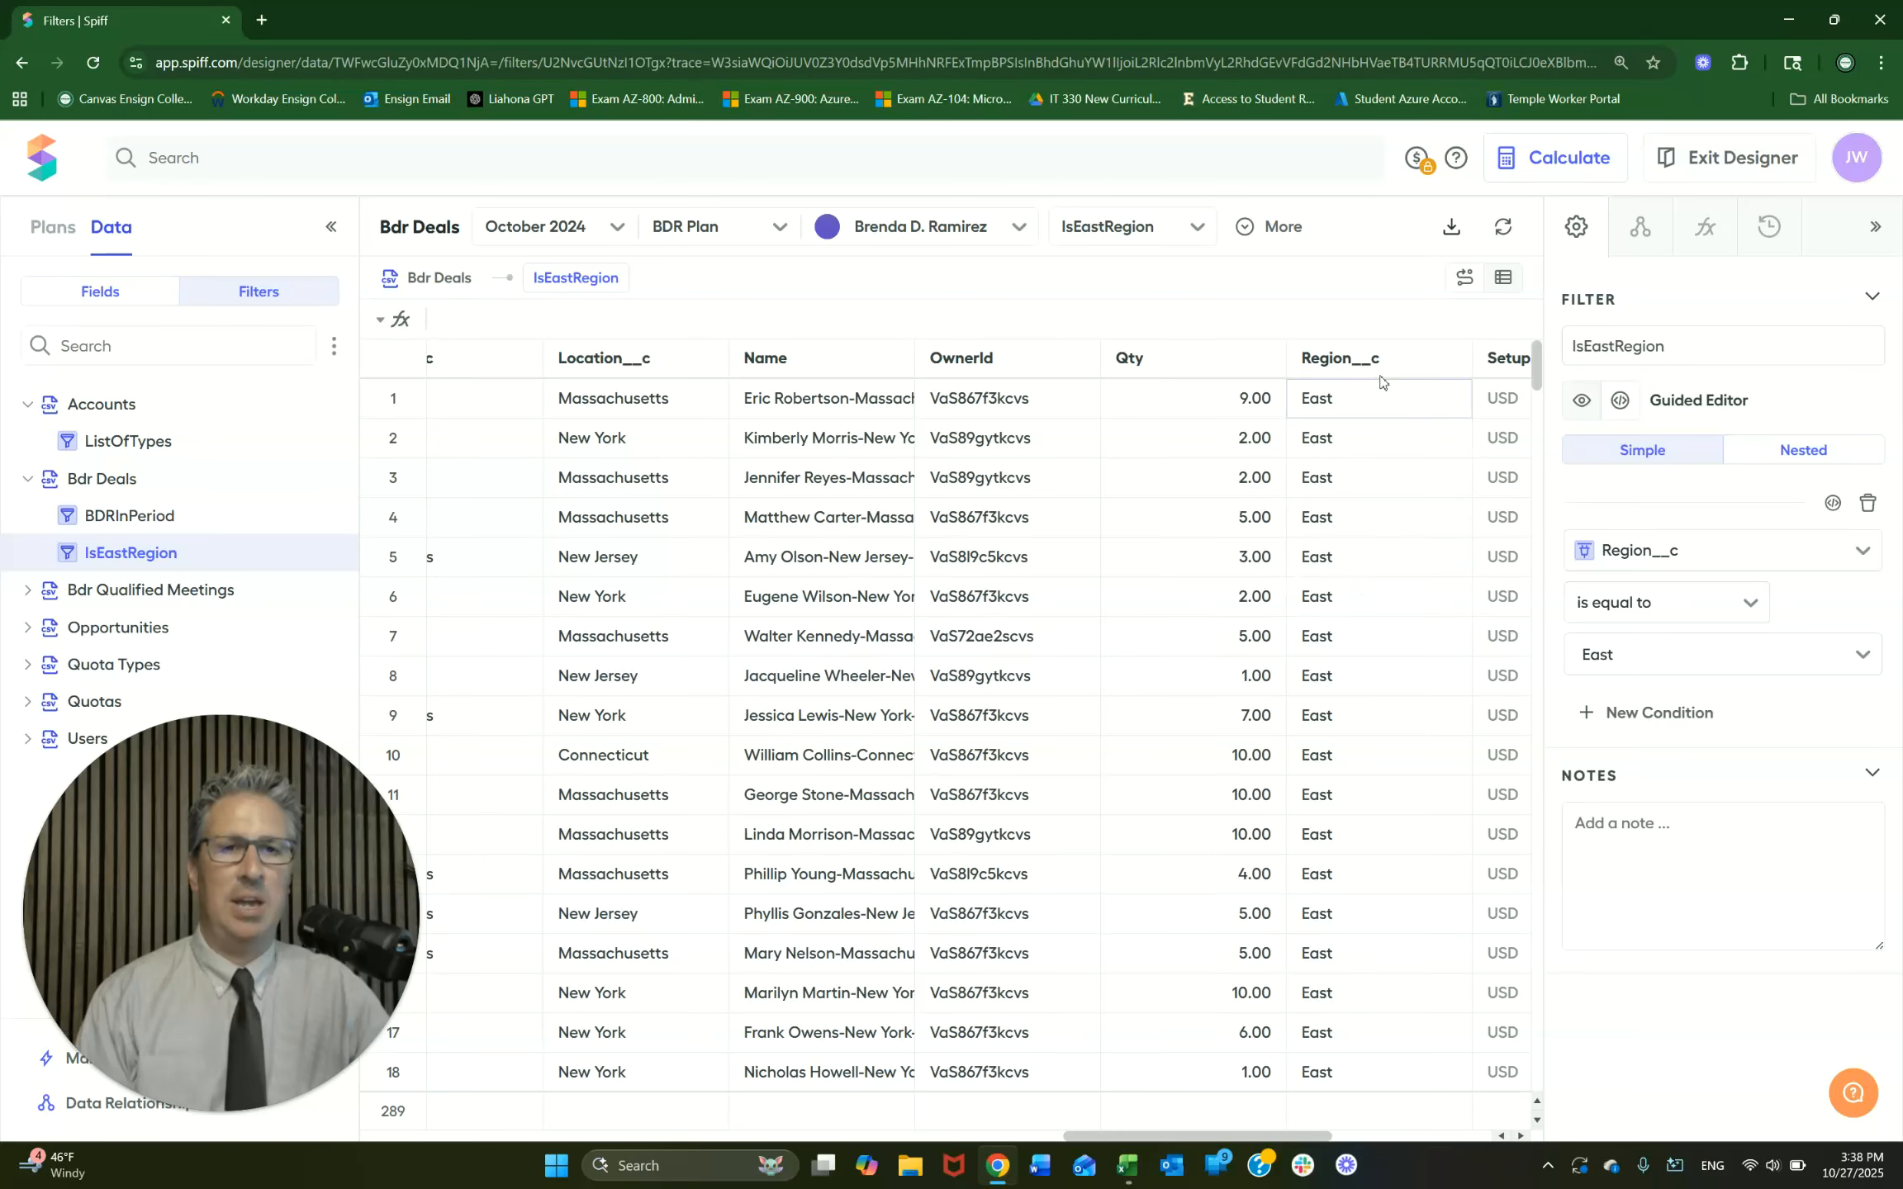
scroll(1386, 488, "down", 1)
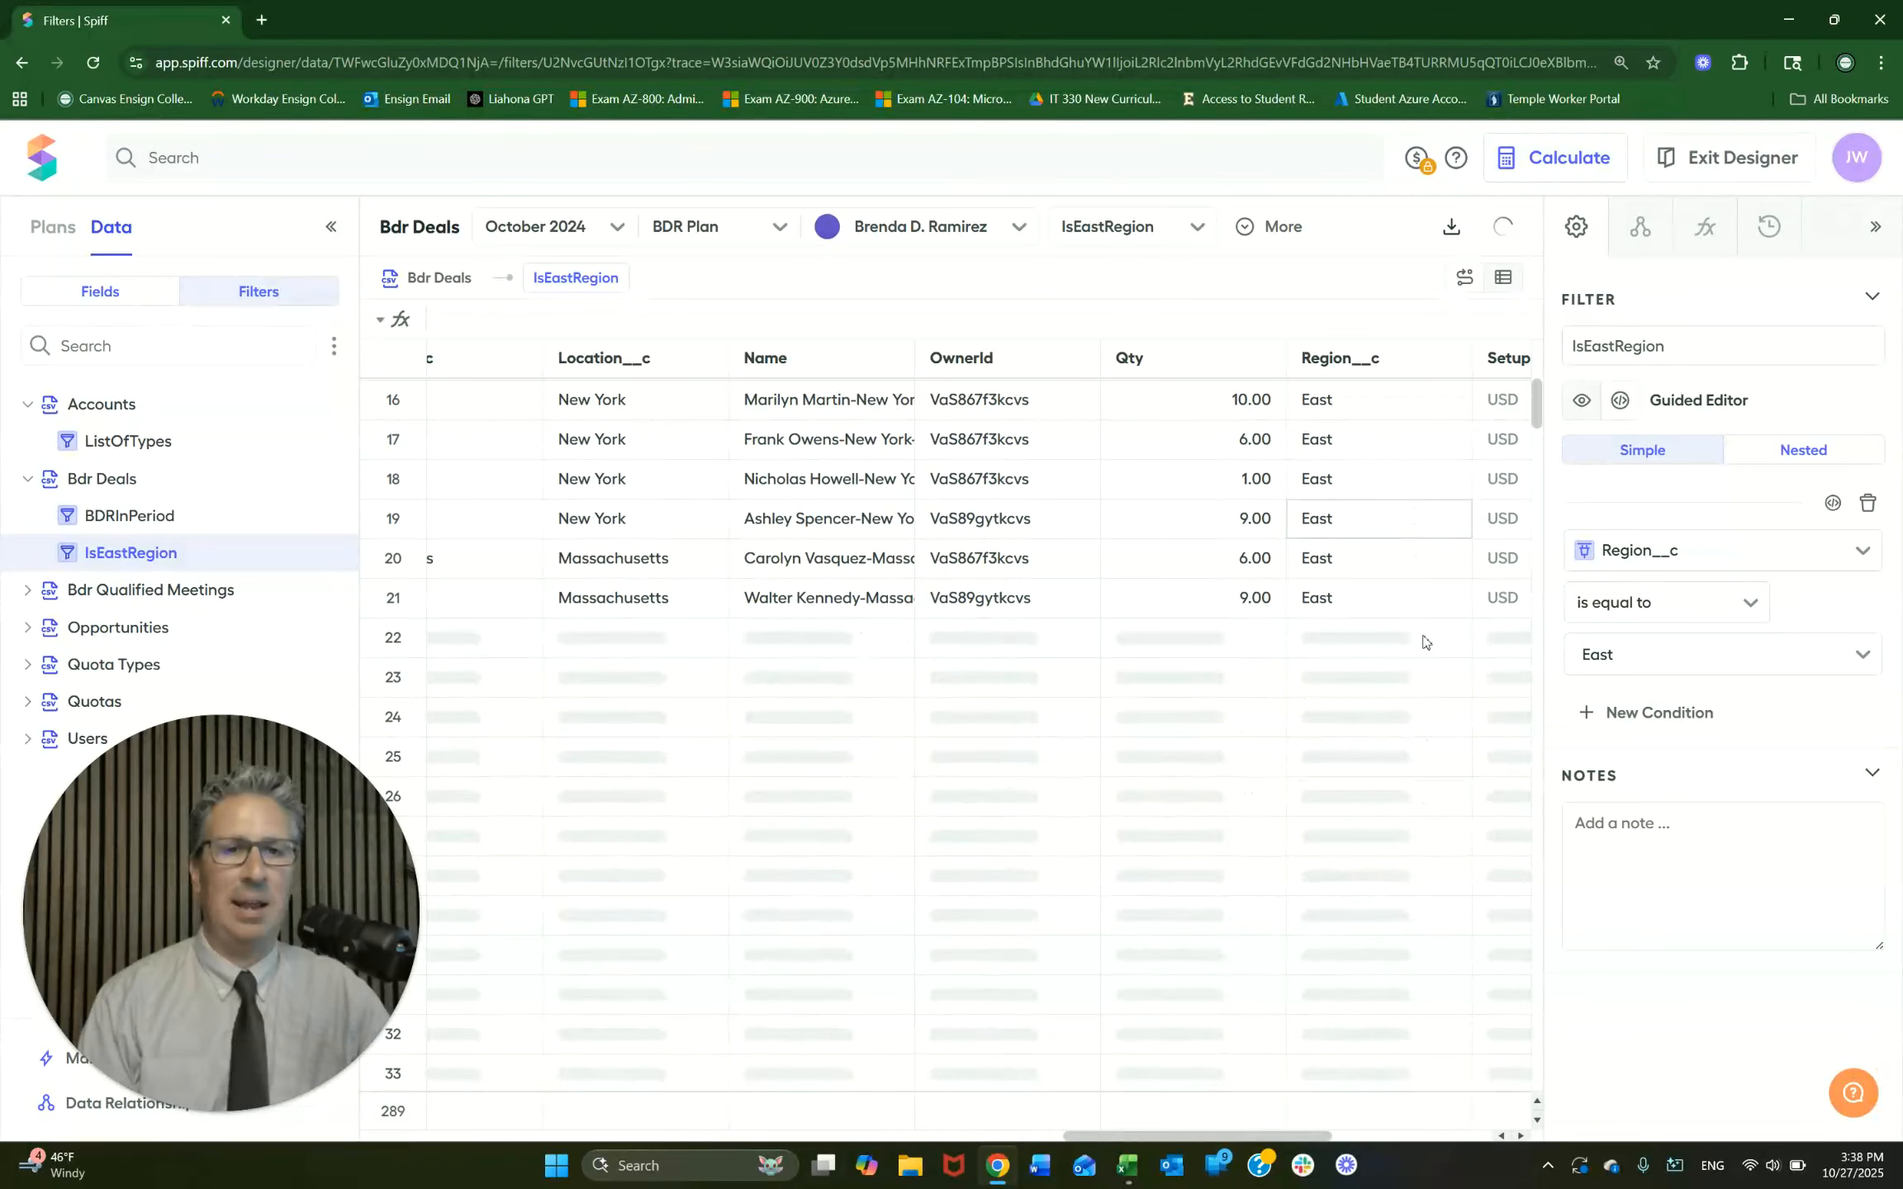
scroll(1390, 753, "down", 1)
scroll(1390, 754, "down", 3)
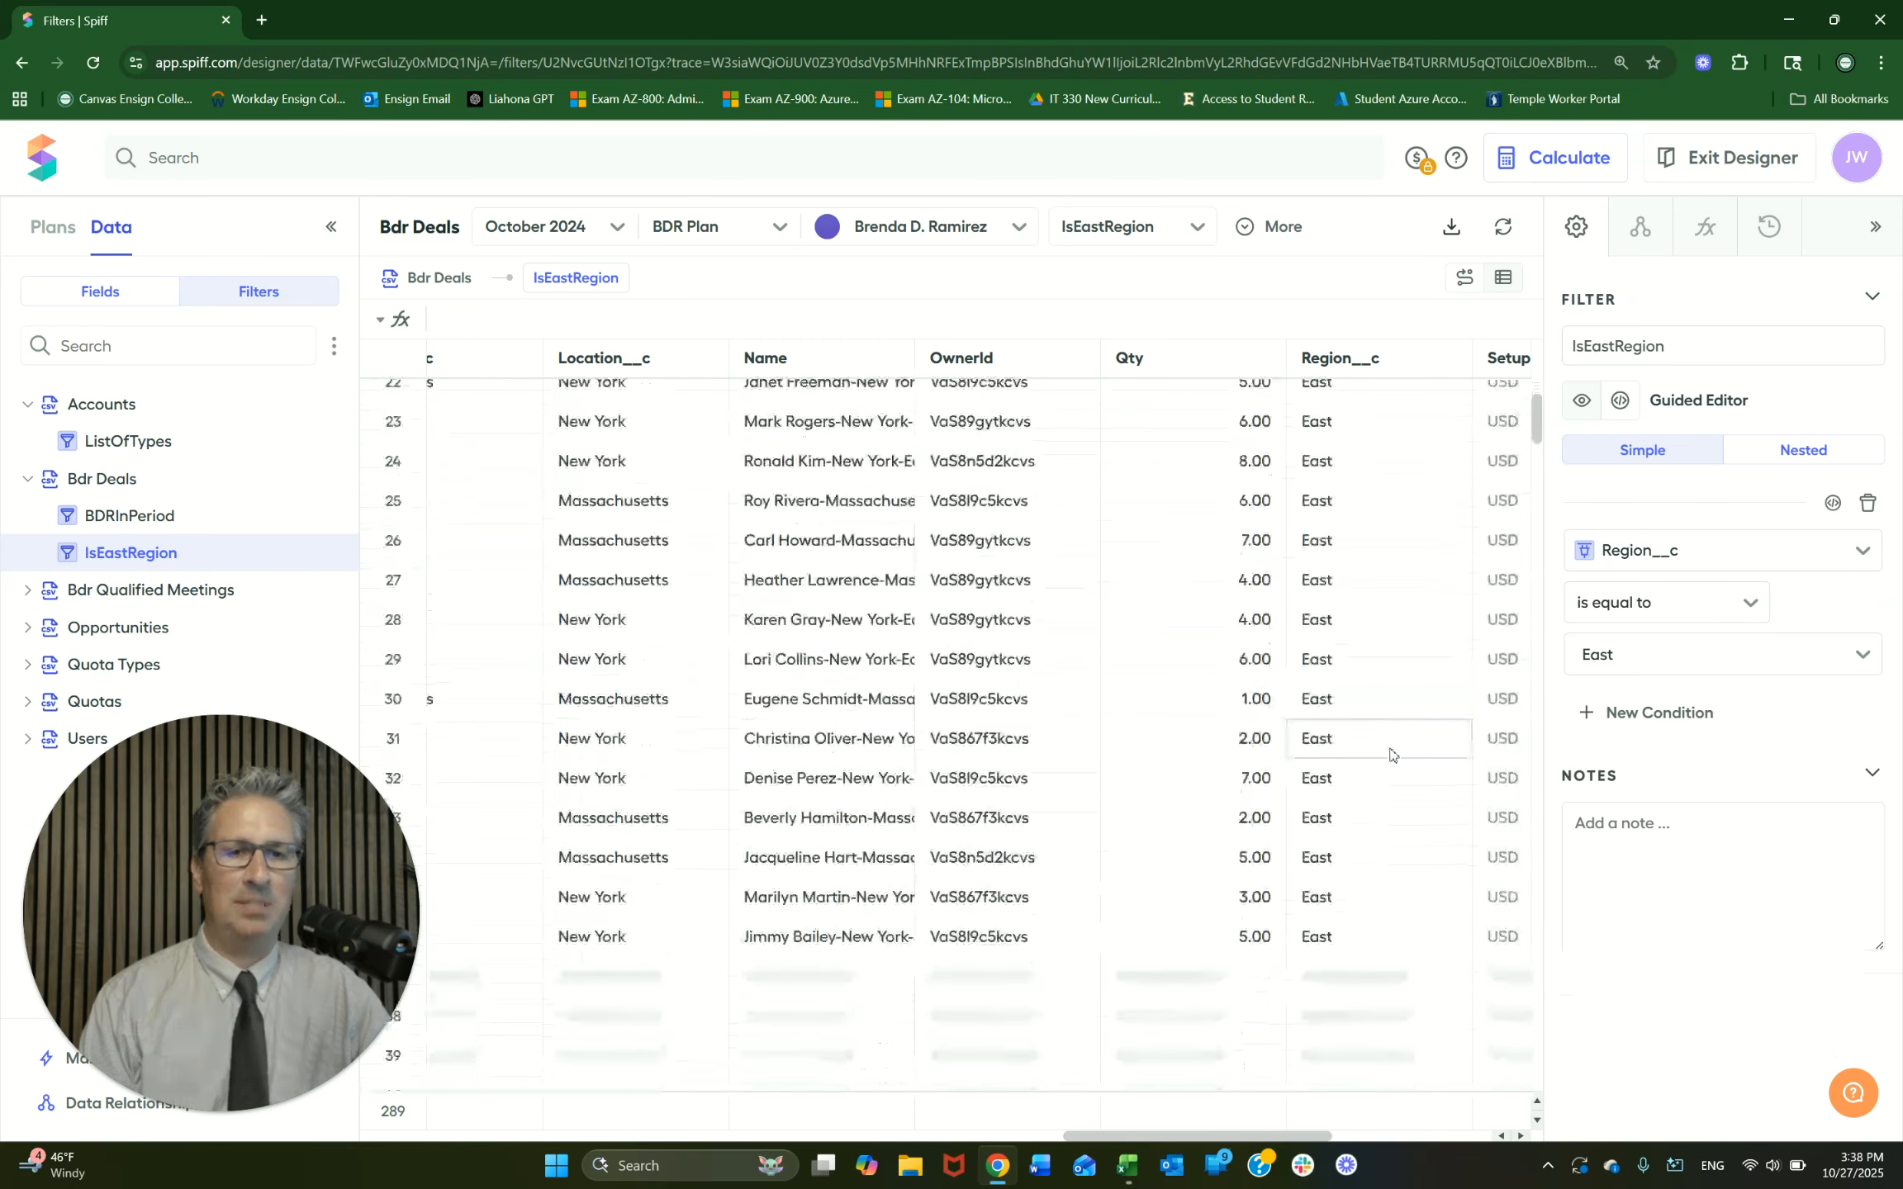
scroll(1388, 756, "up", 4)
scroll(1390, 762, "up", 6)
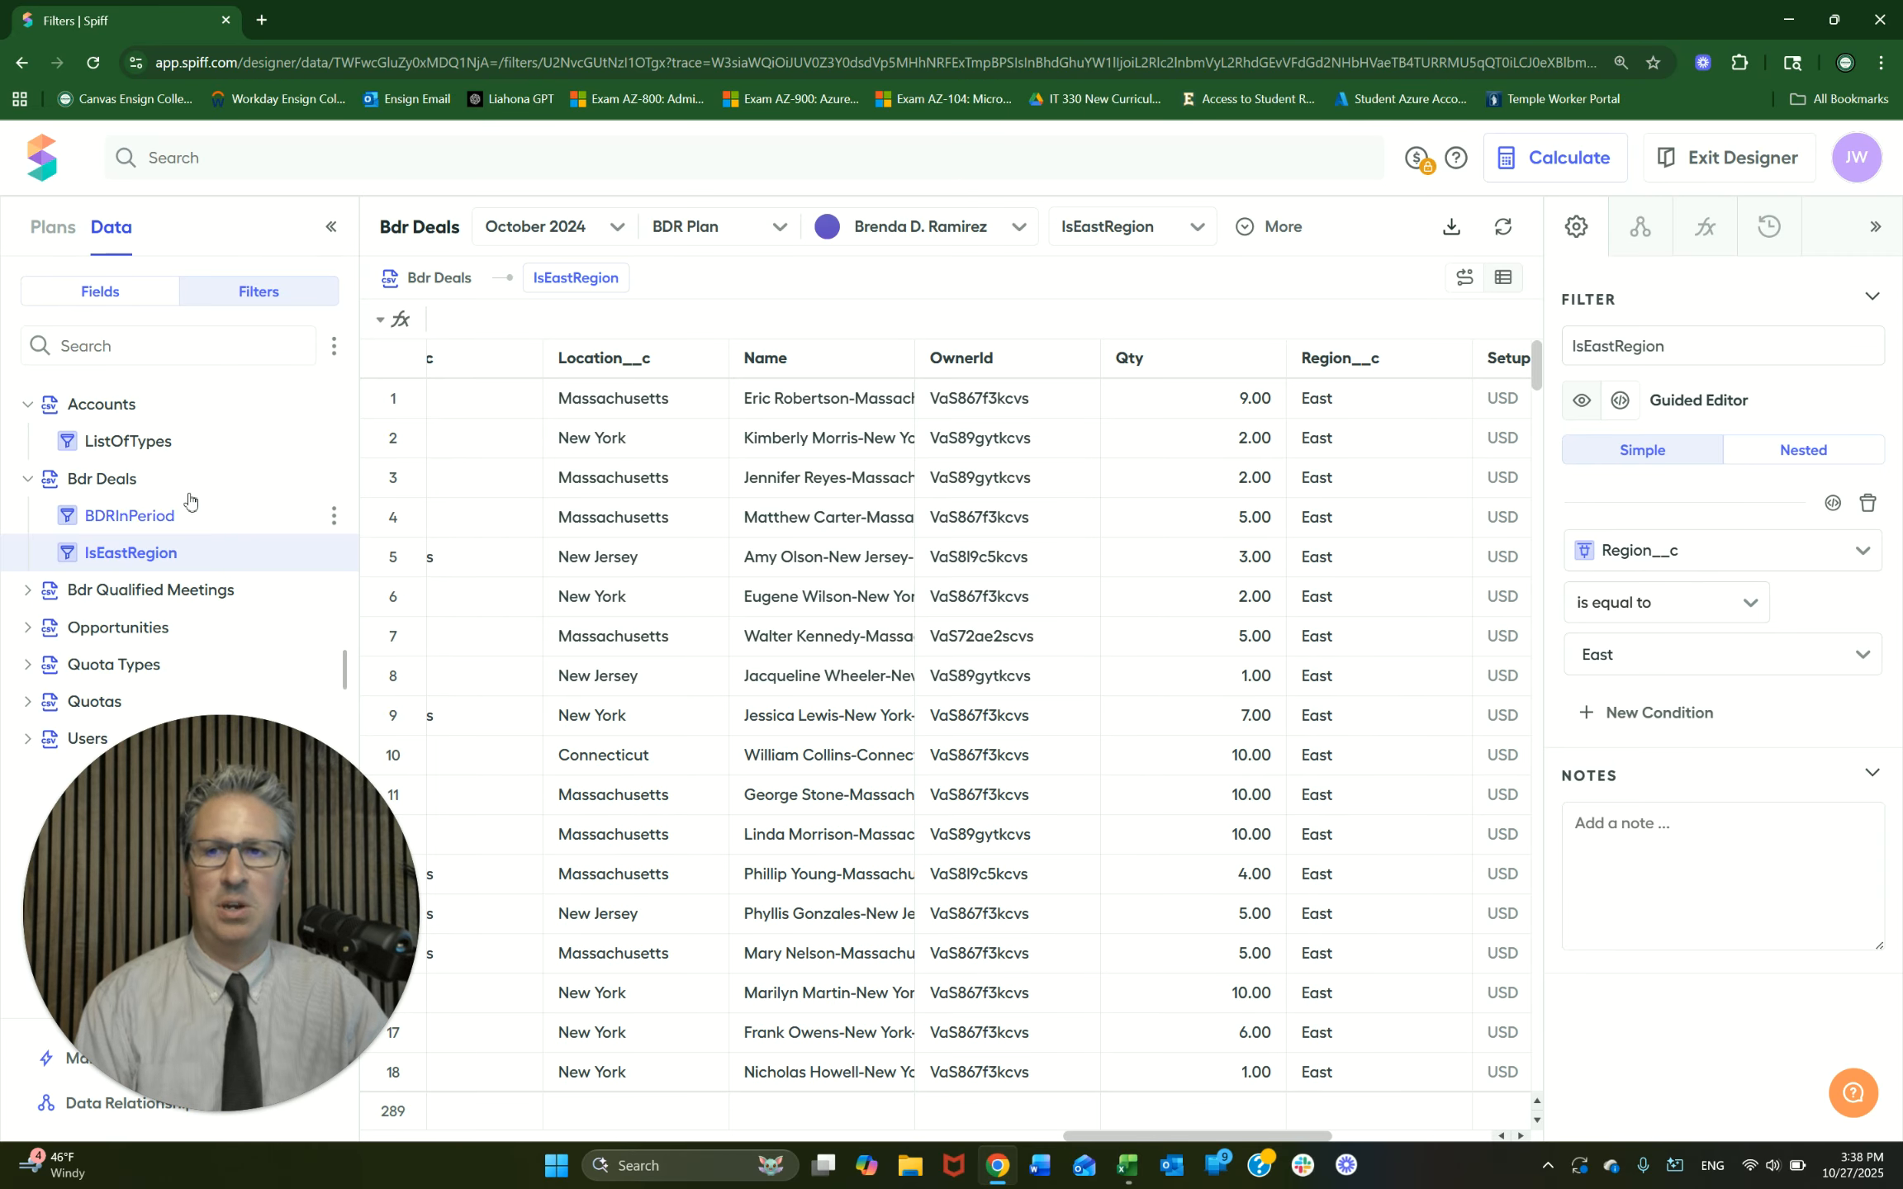
Step: Examine the BDR and BDR_Id columns in the unfiltered Bdr Deals records and compare them with the filtered BDR_Deals sheet in Excel
left_click(126, 479)
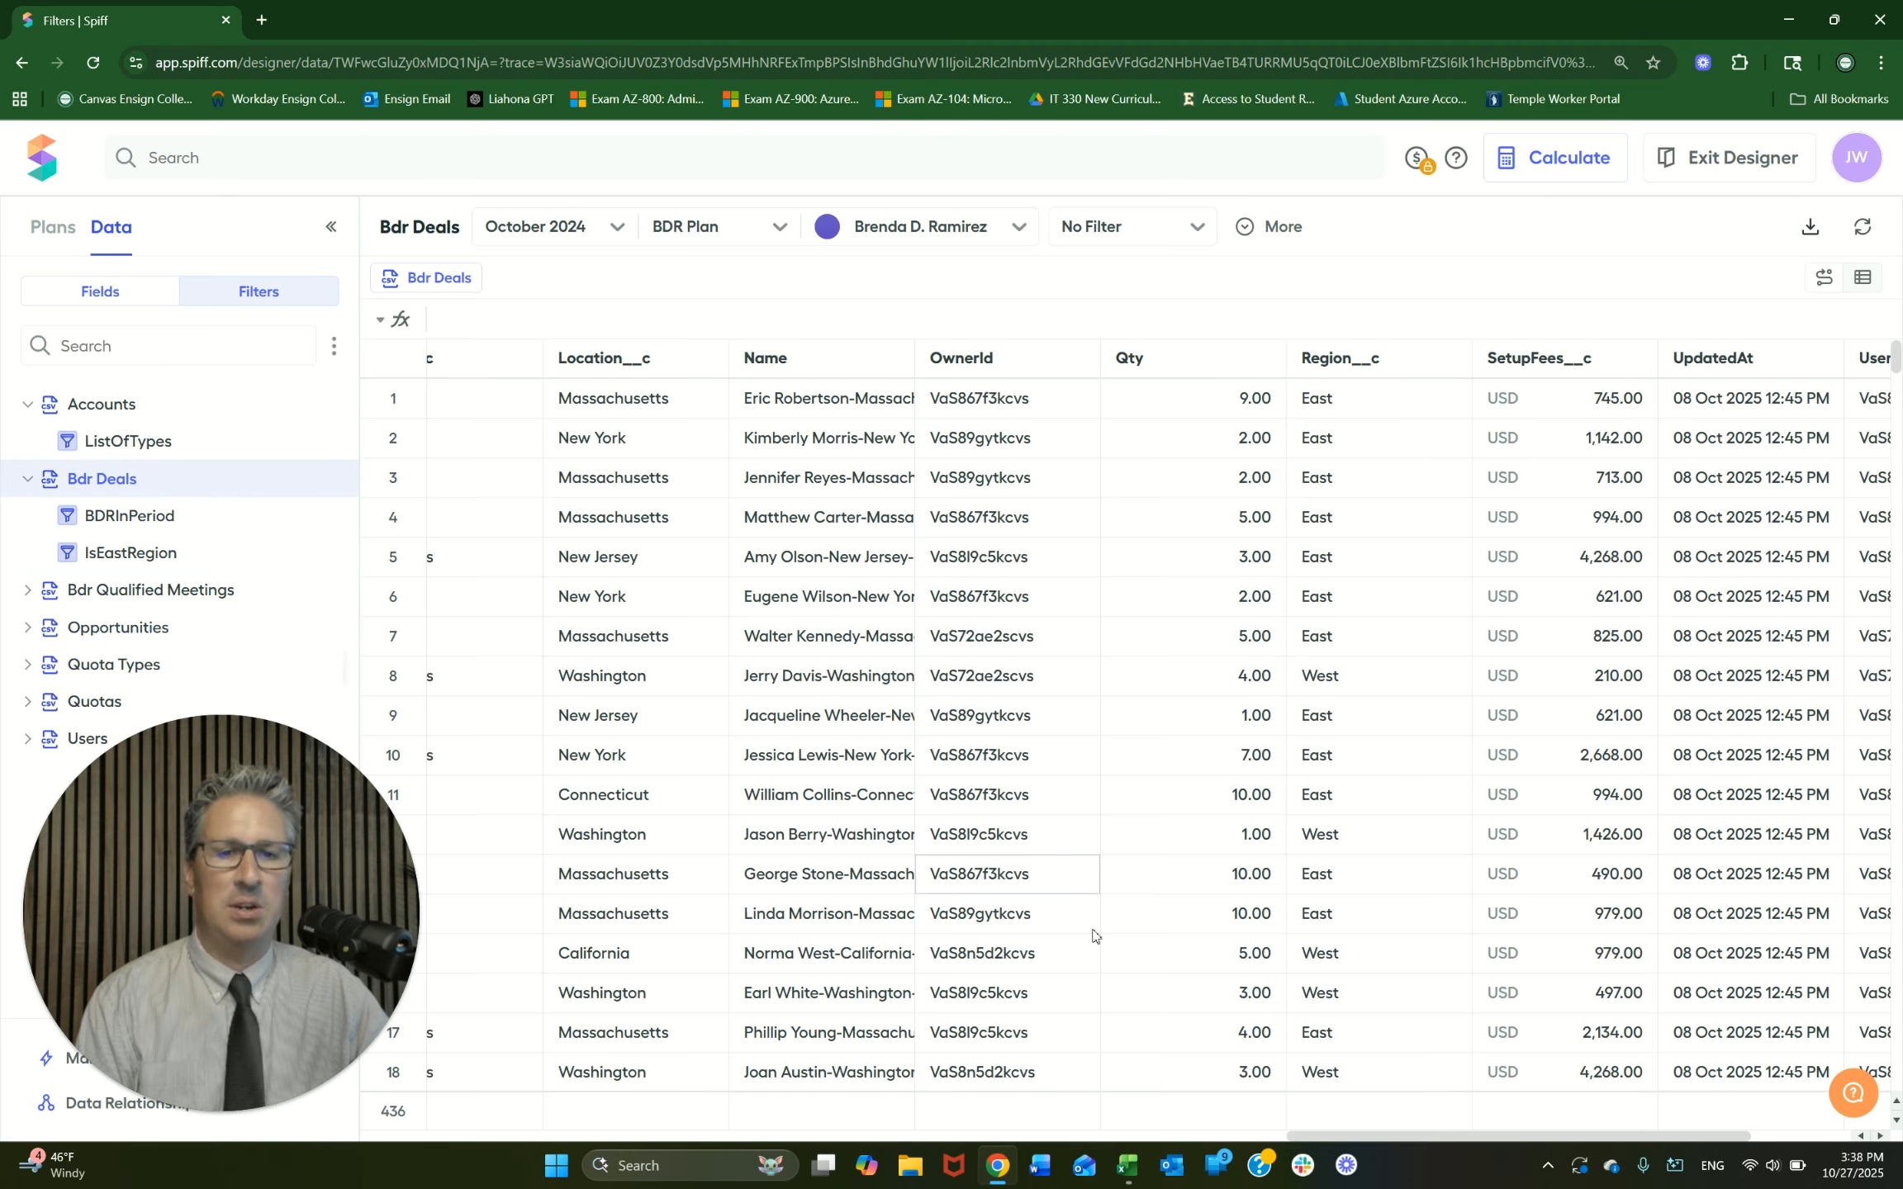
left_click_drag(1326, 1137, 471, 1115)
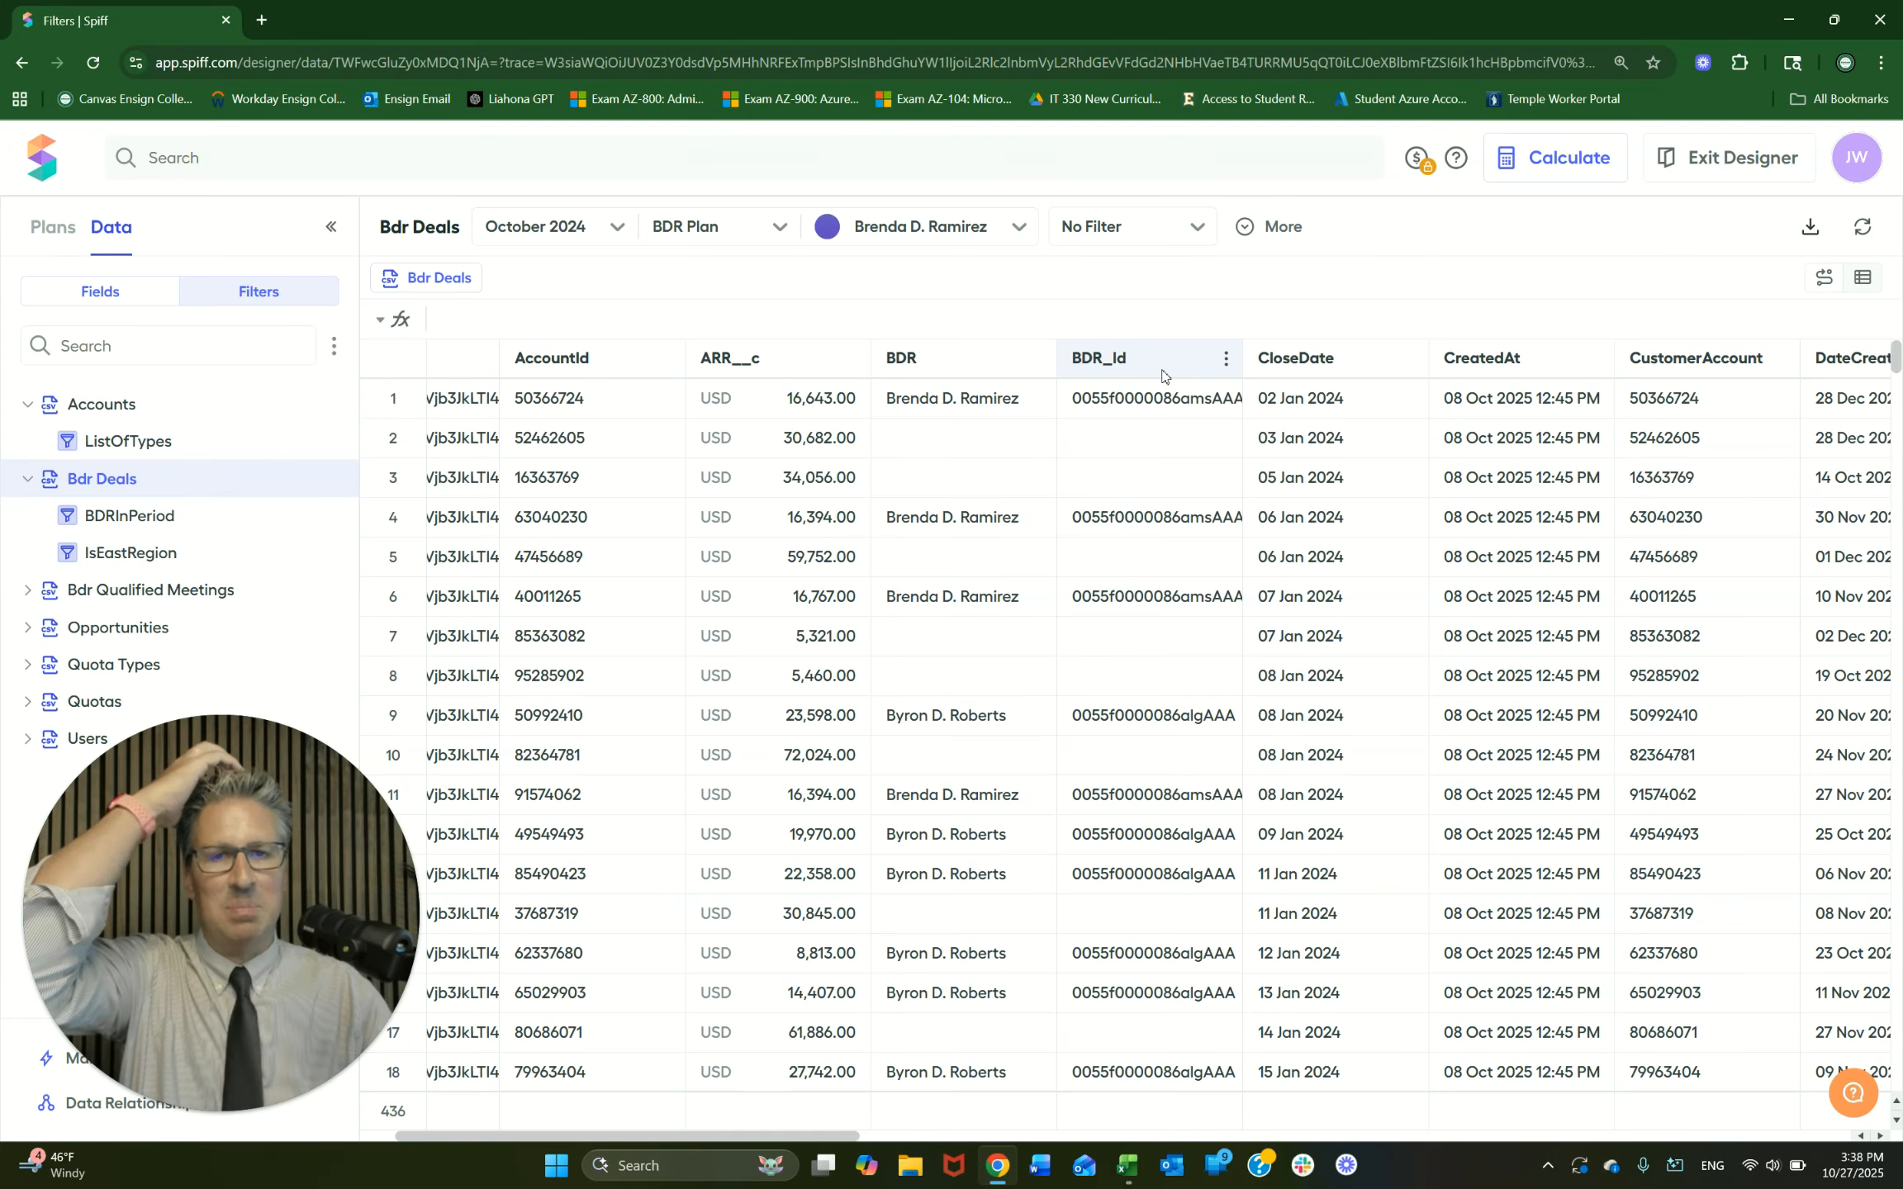
left_click(1128, 1163)
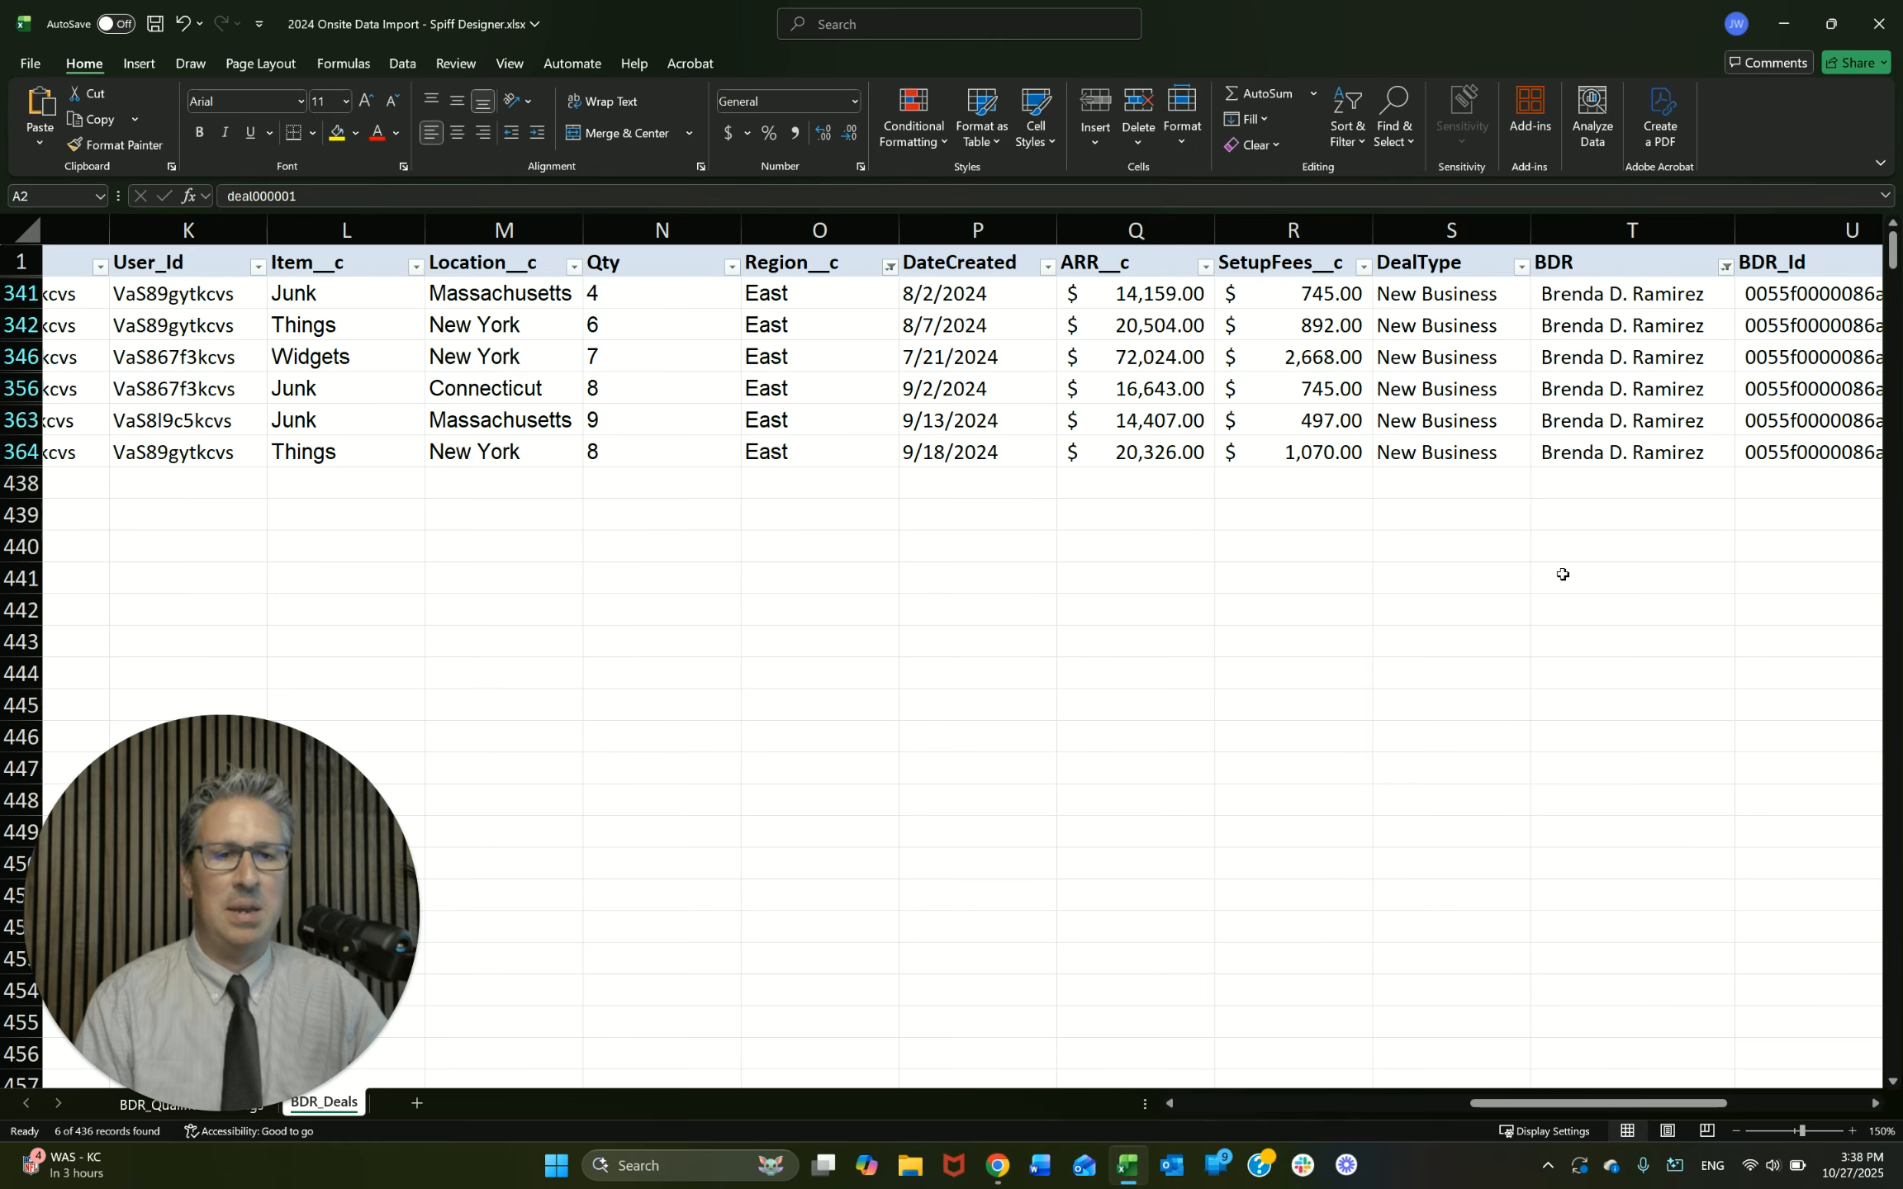
left_click(995, 1173)
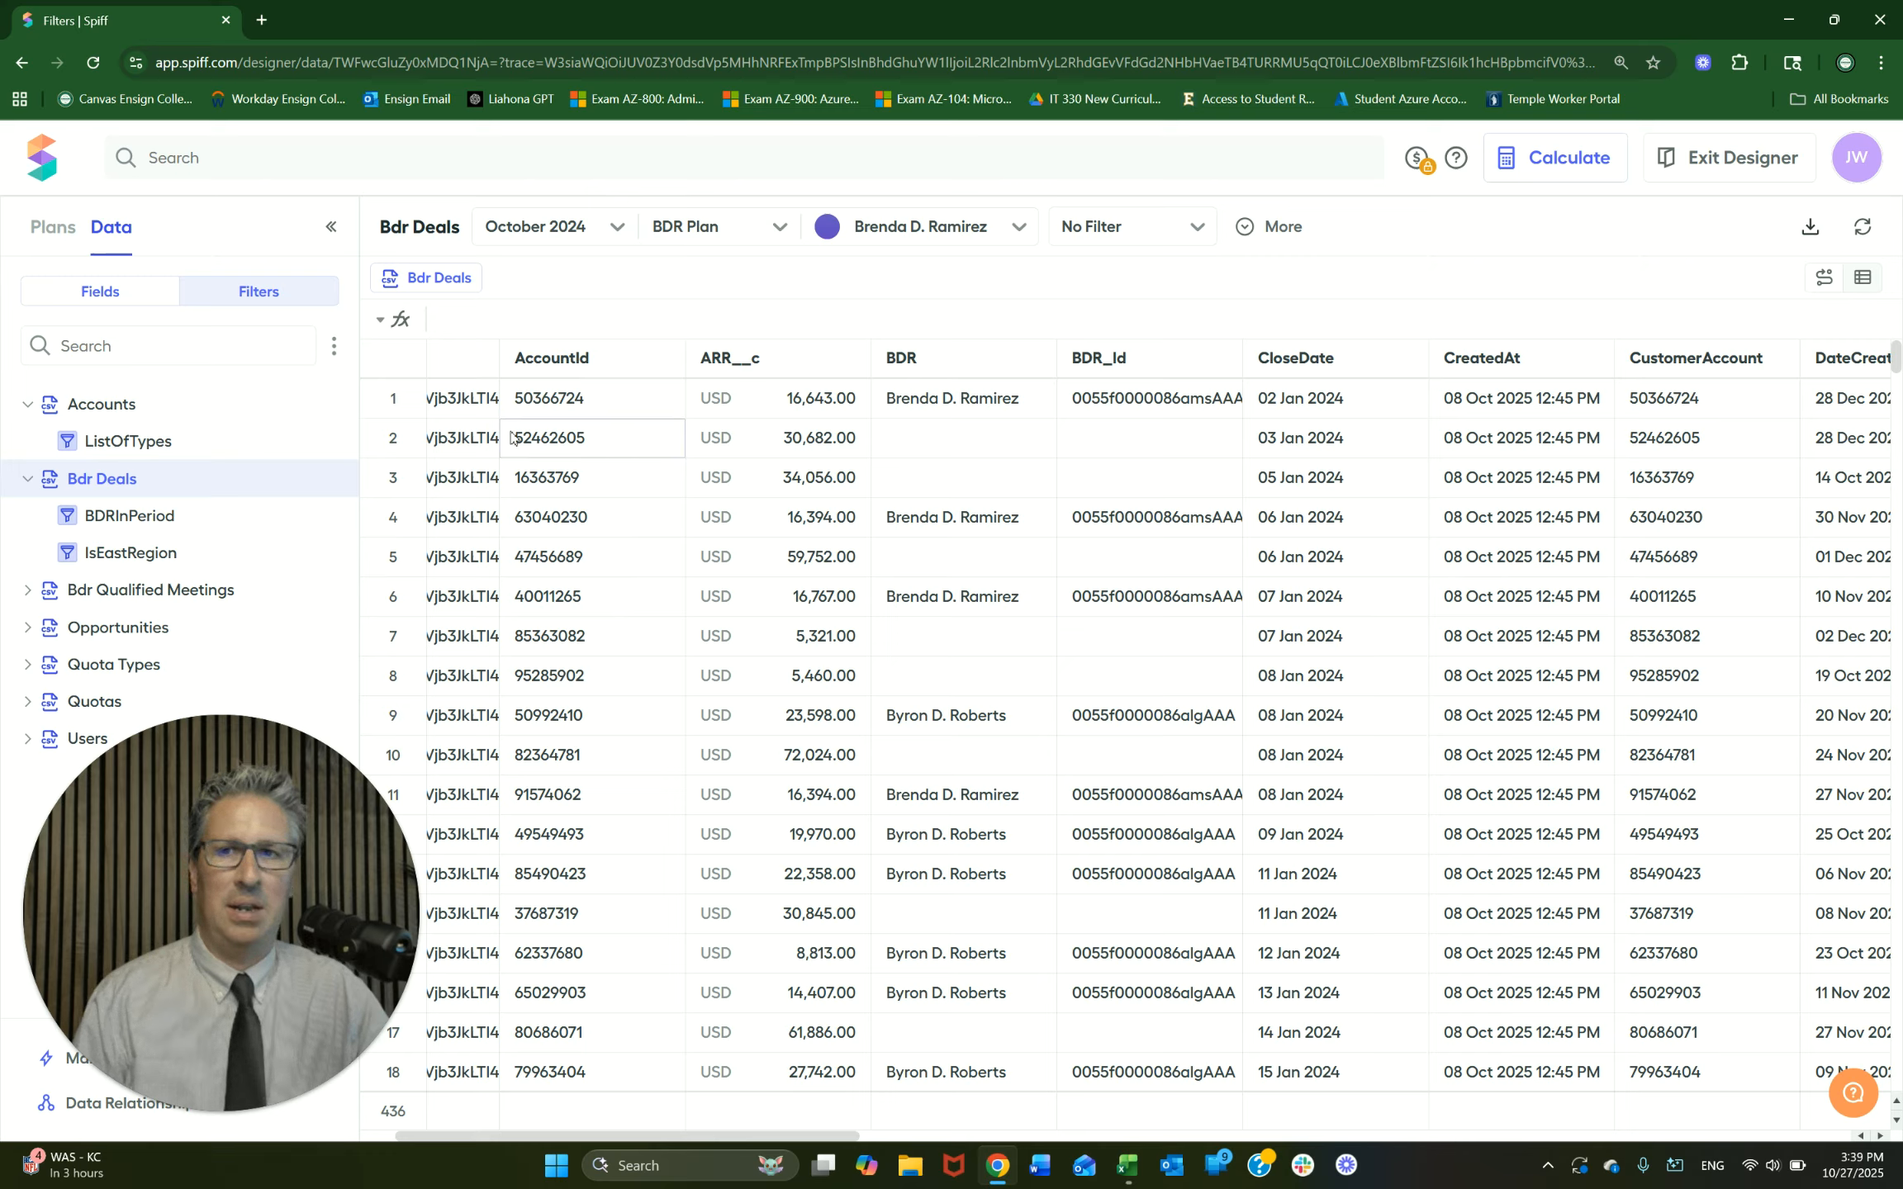
Step: Create a new filter under Bdr Deals and set its condition field to BDR_Id
left_click(333, 480)
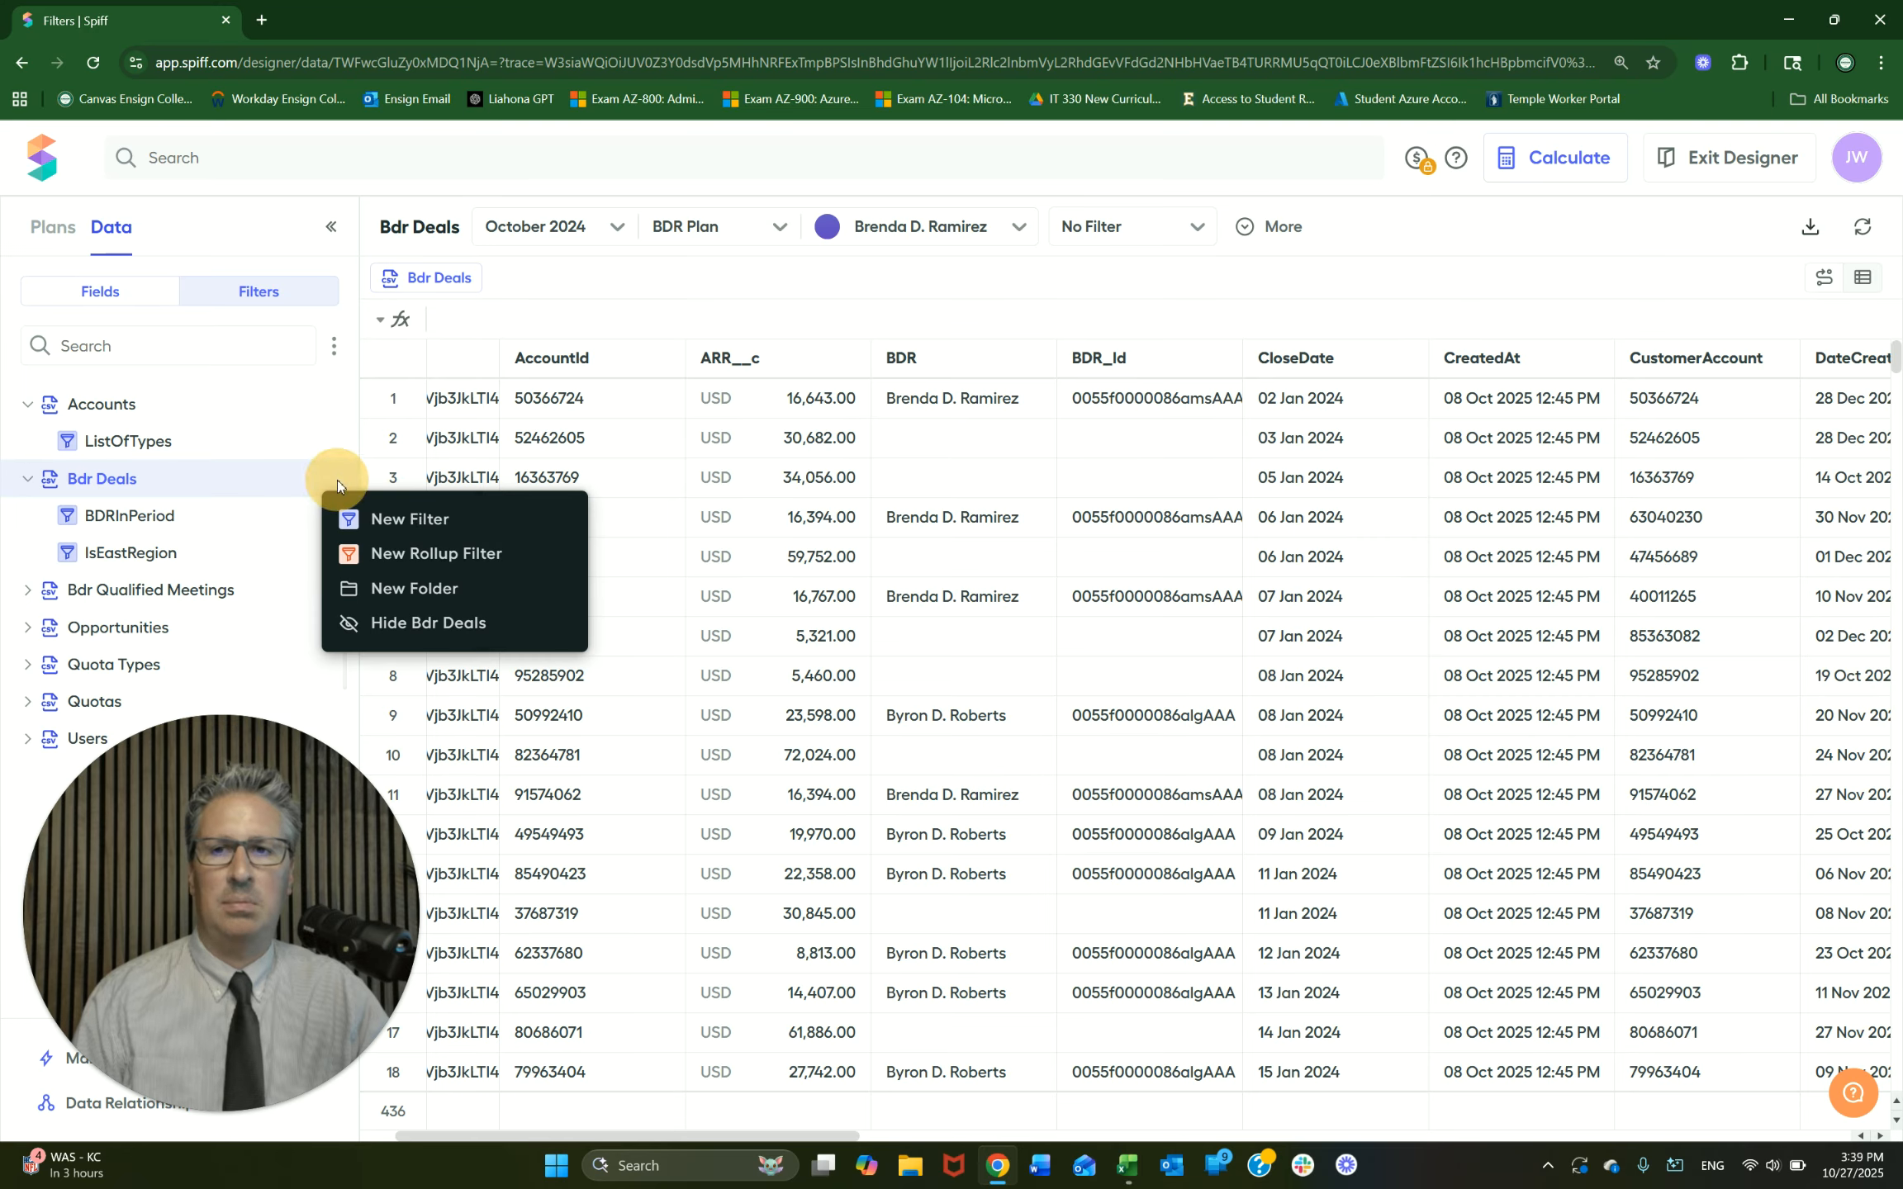
left_click(390, 521)
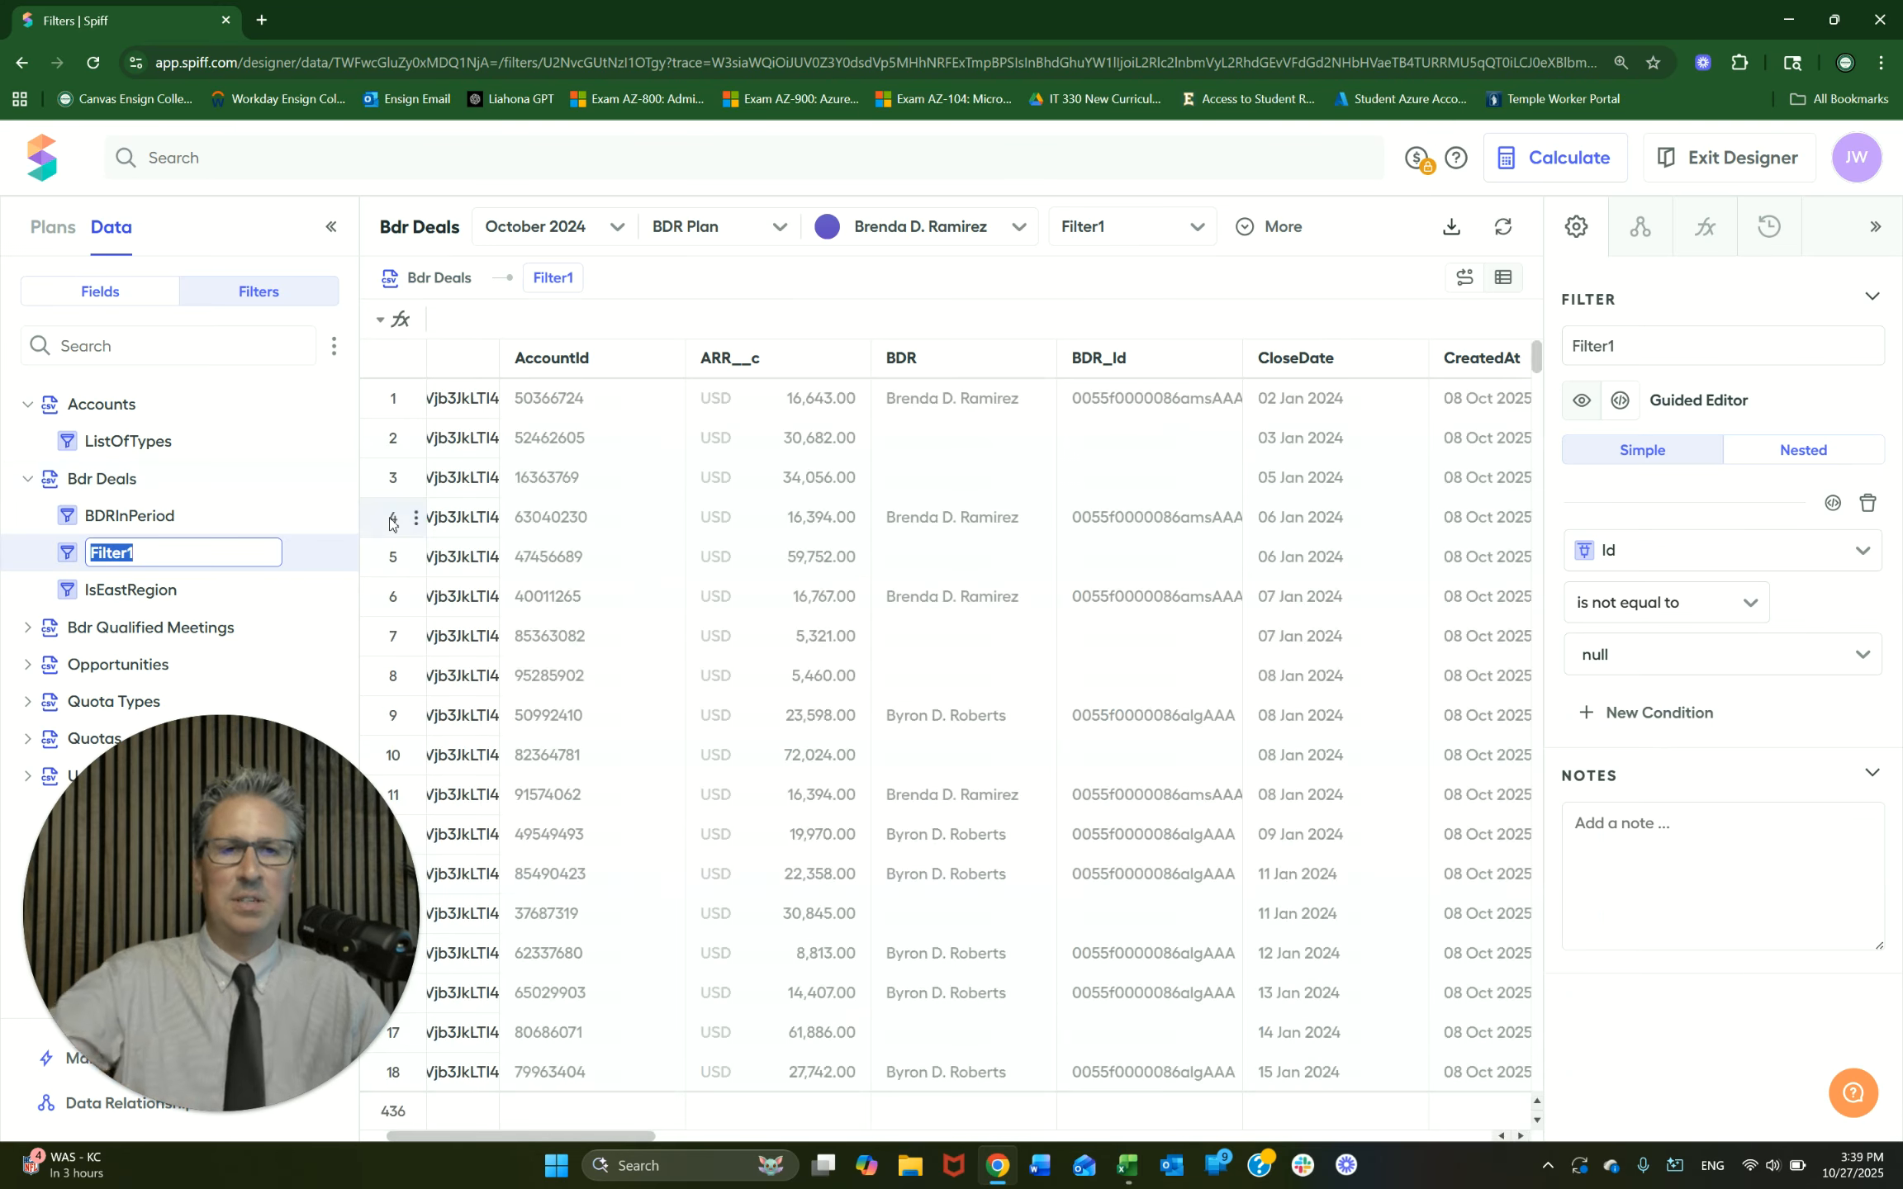
left_click(1640, 552)
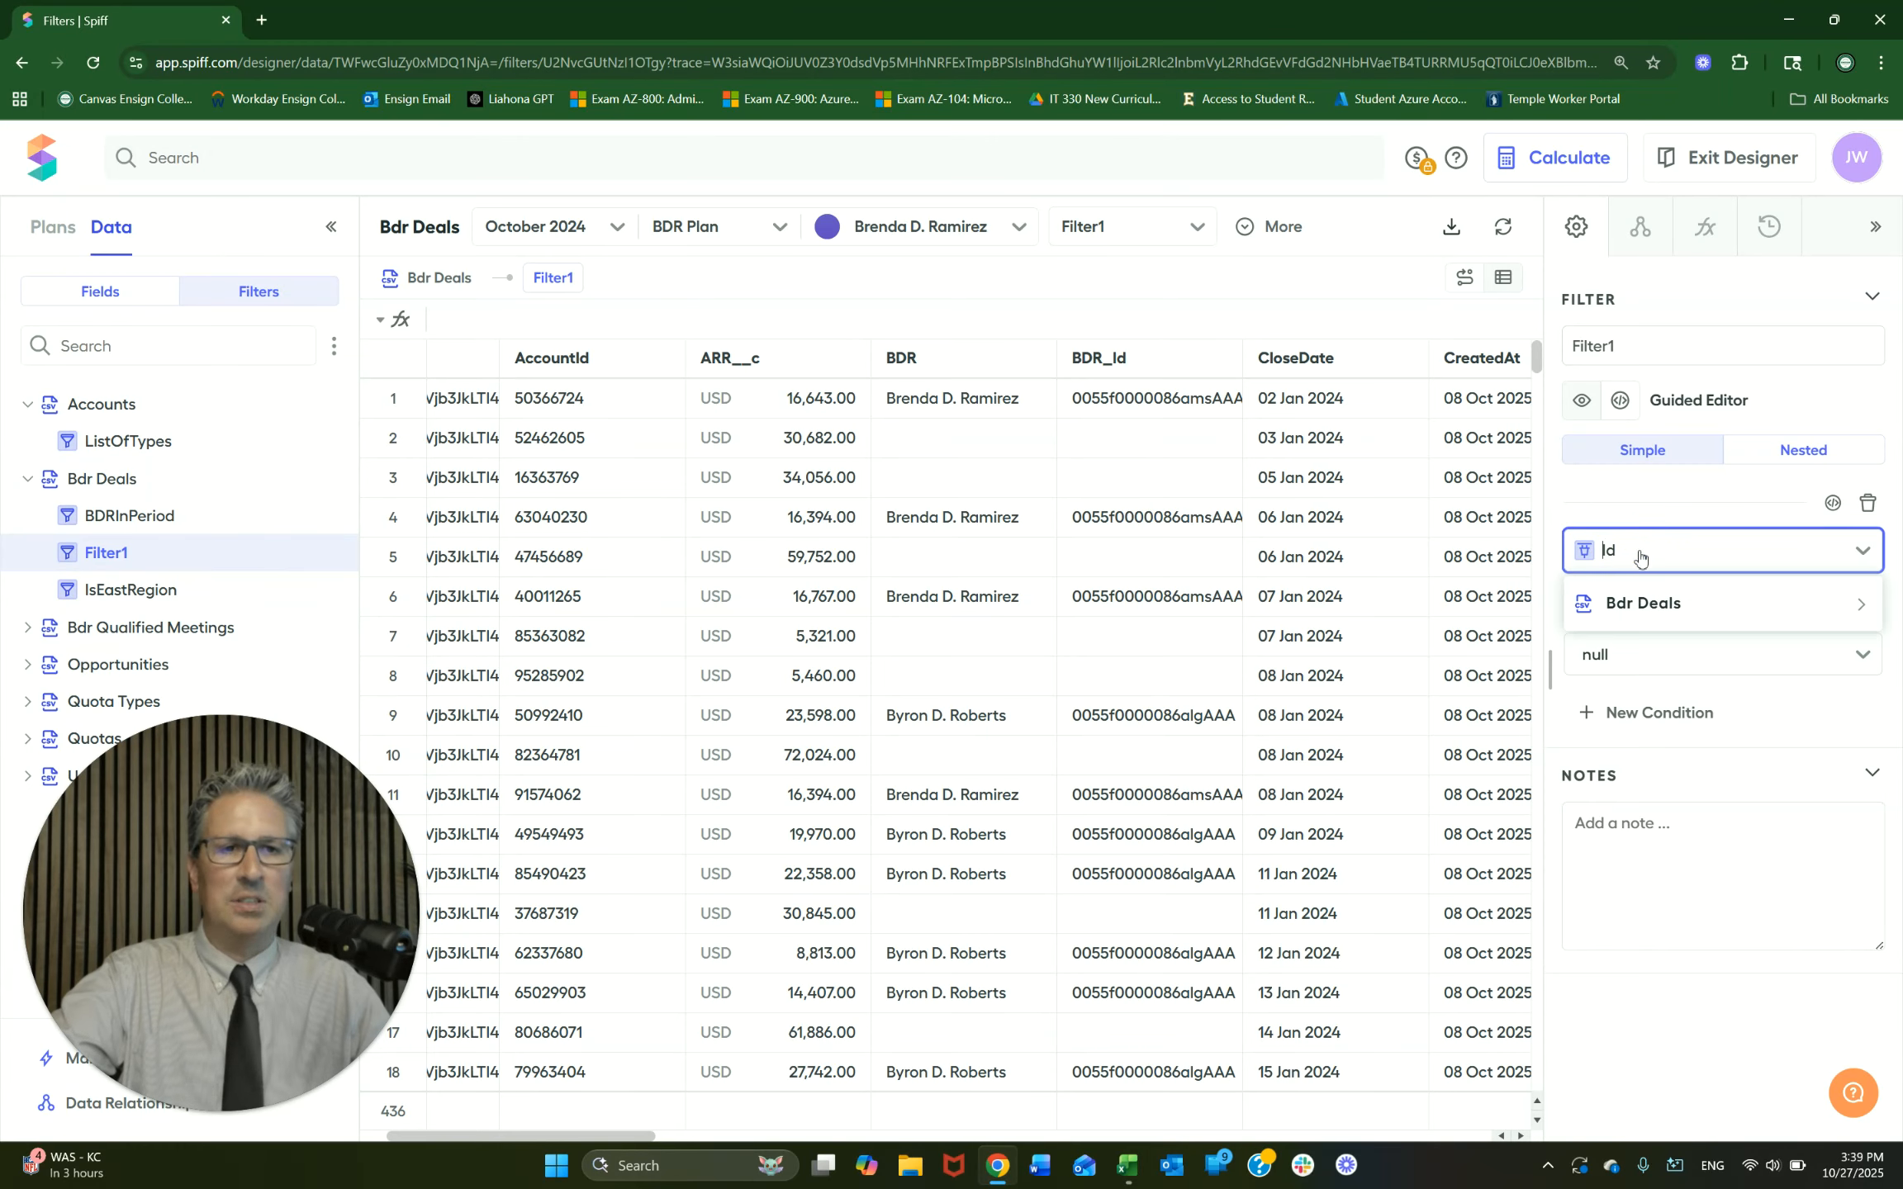
type("bdr")
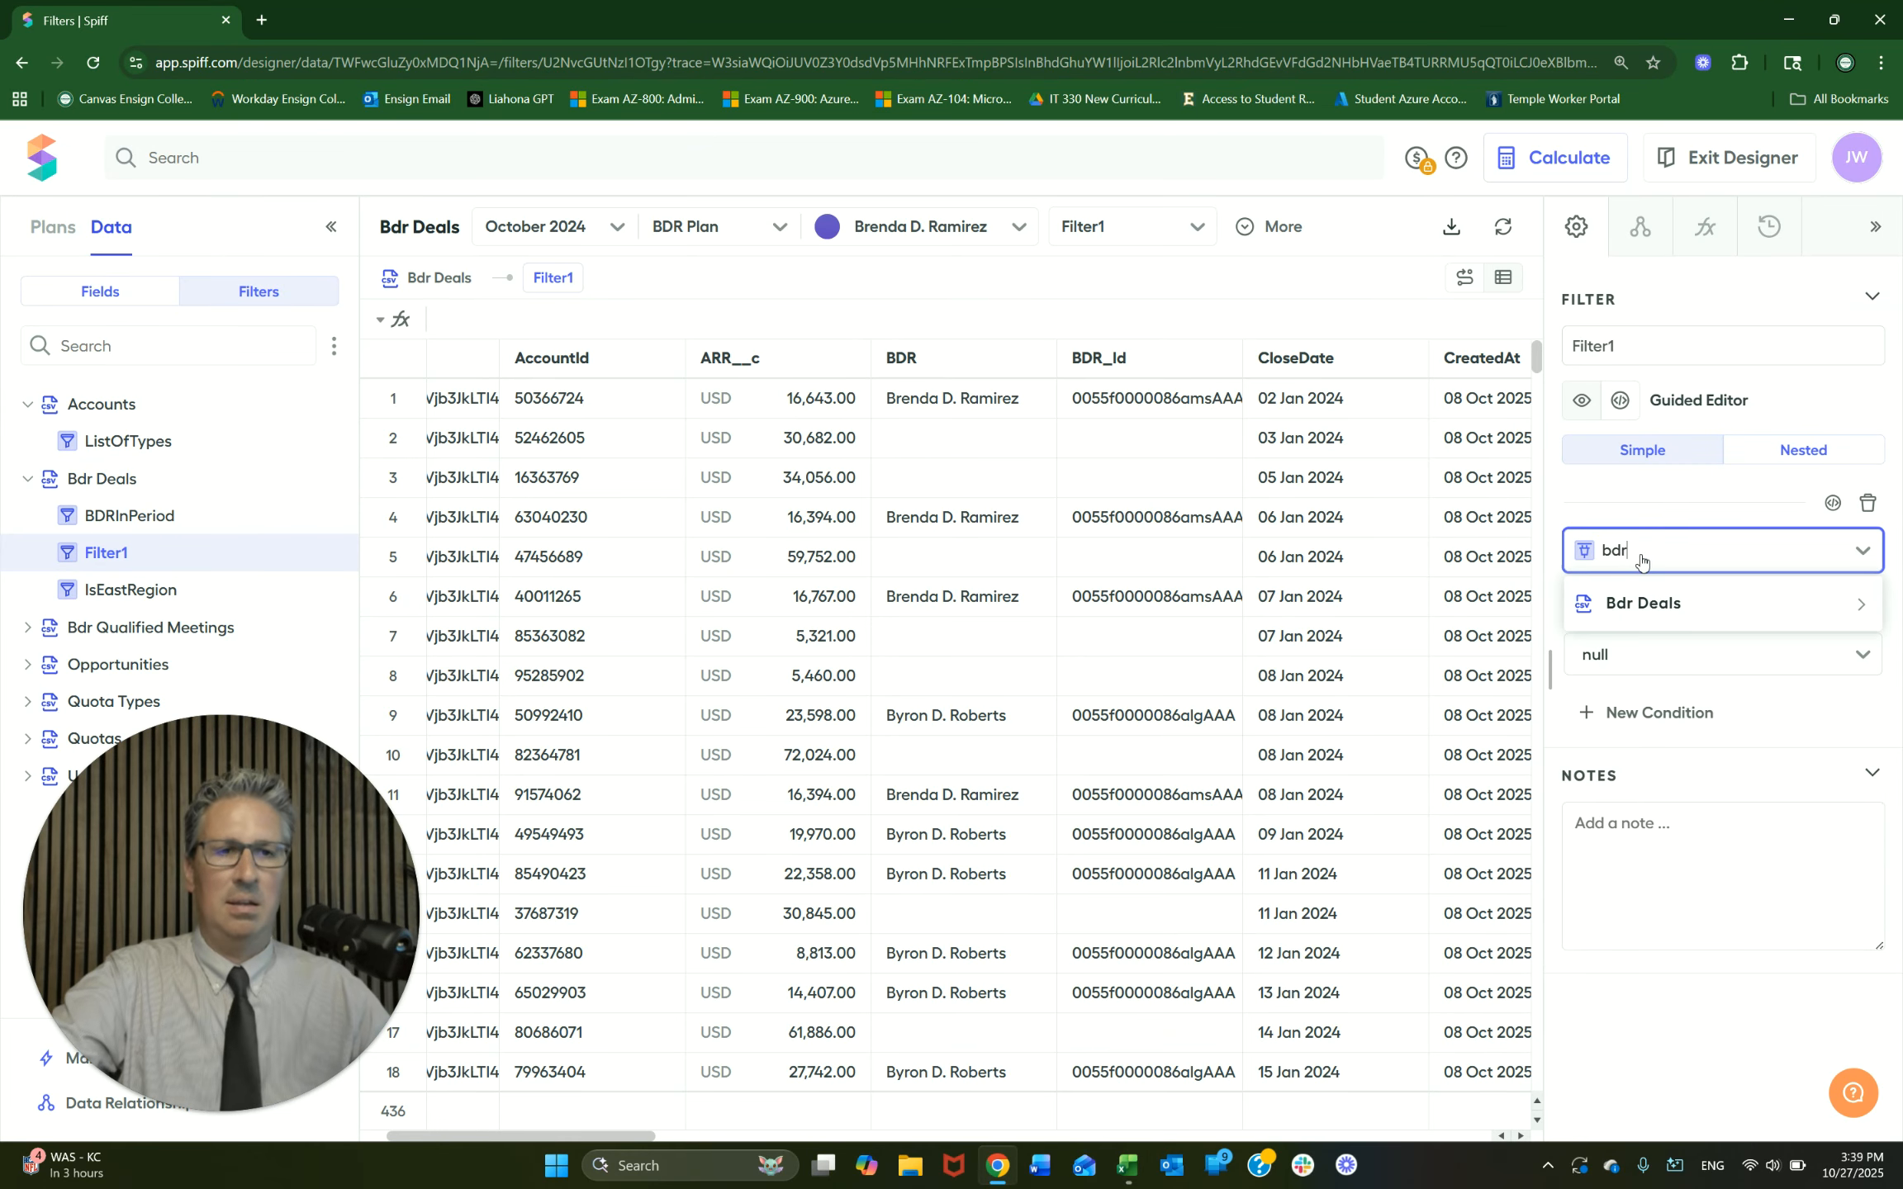
left_click(1664, 609)
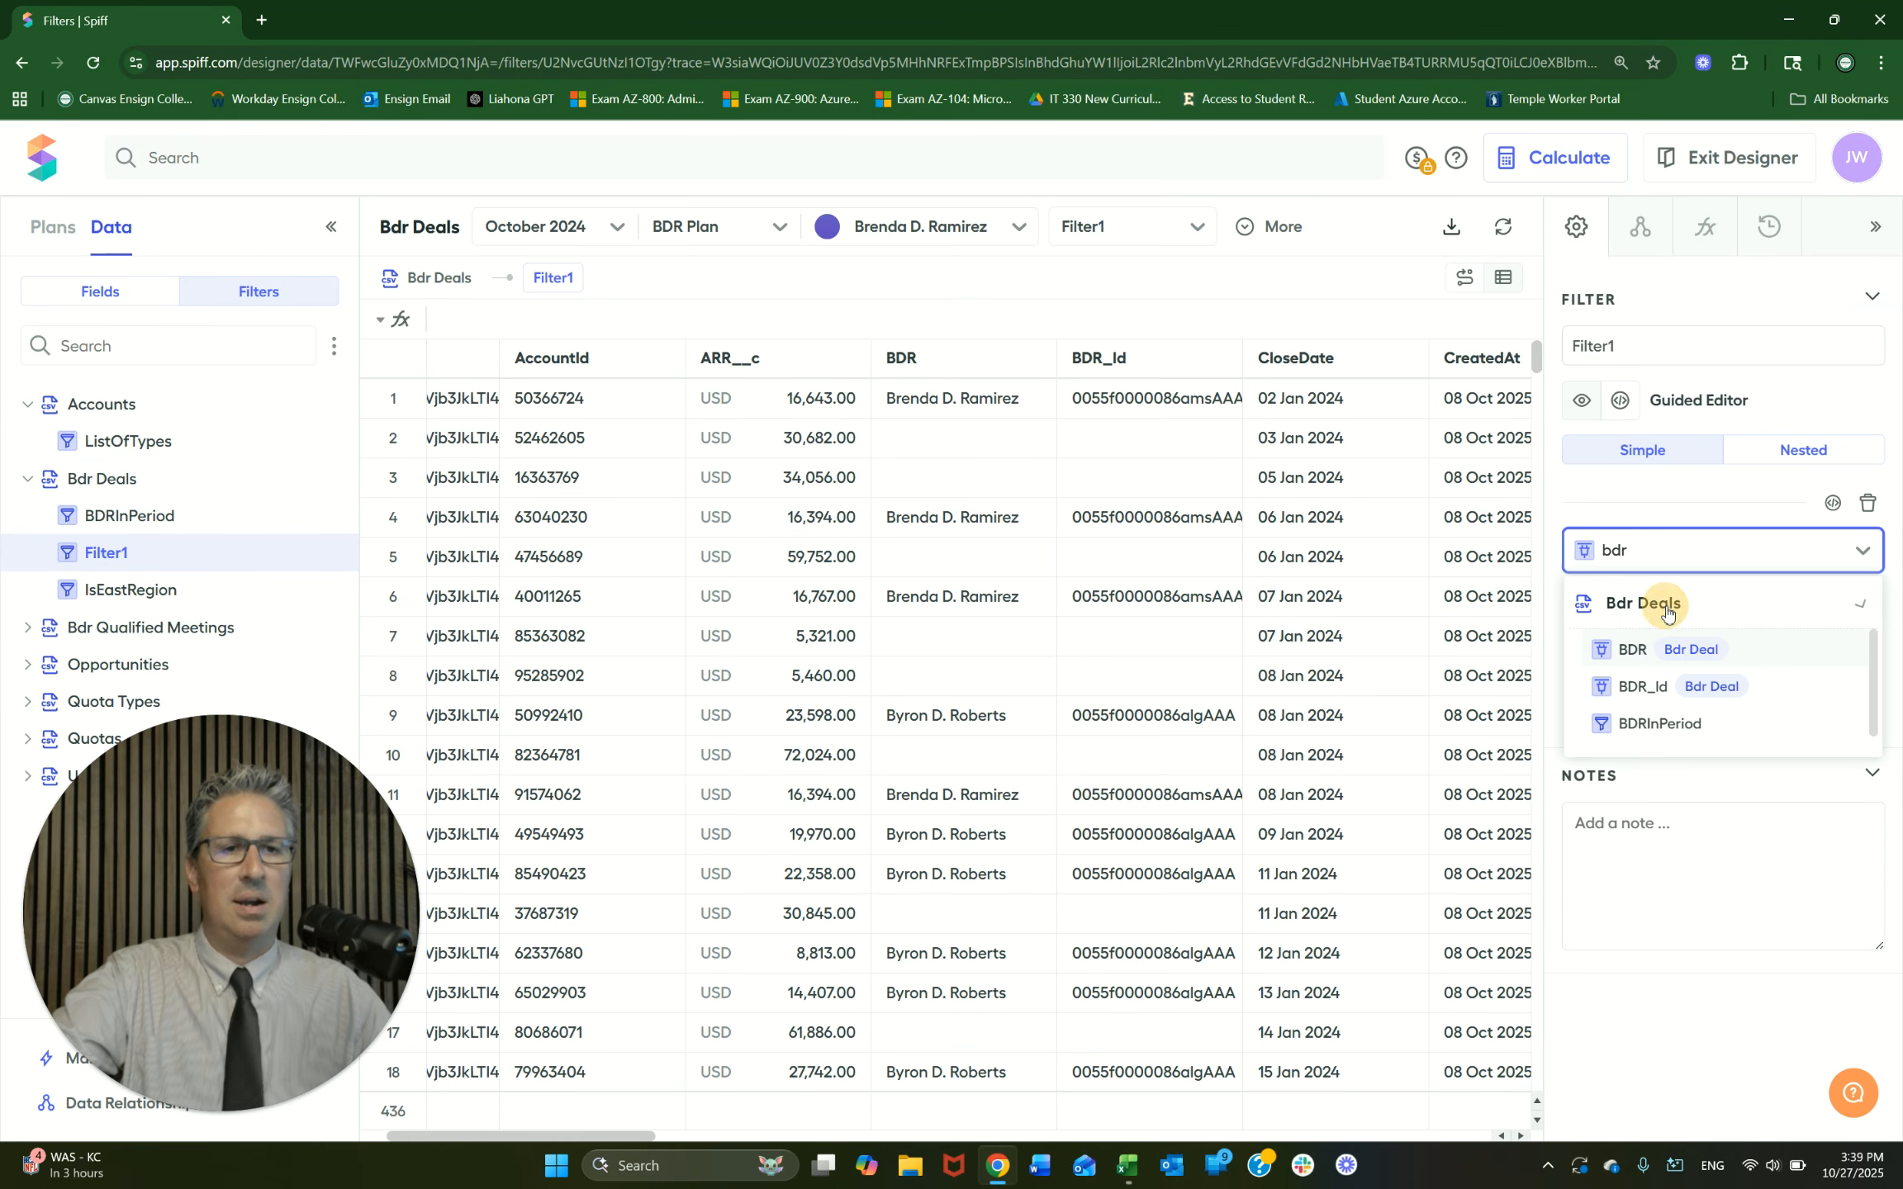
left_click(1655, 693)
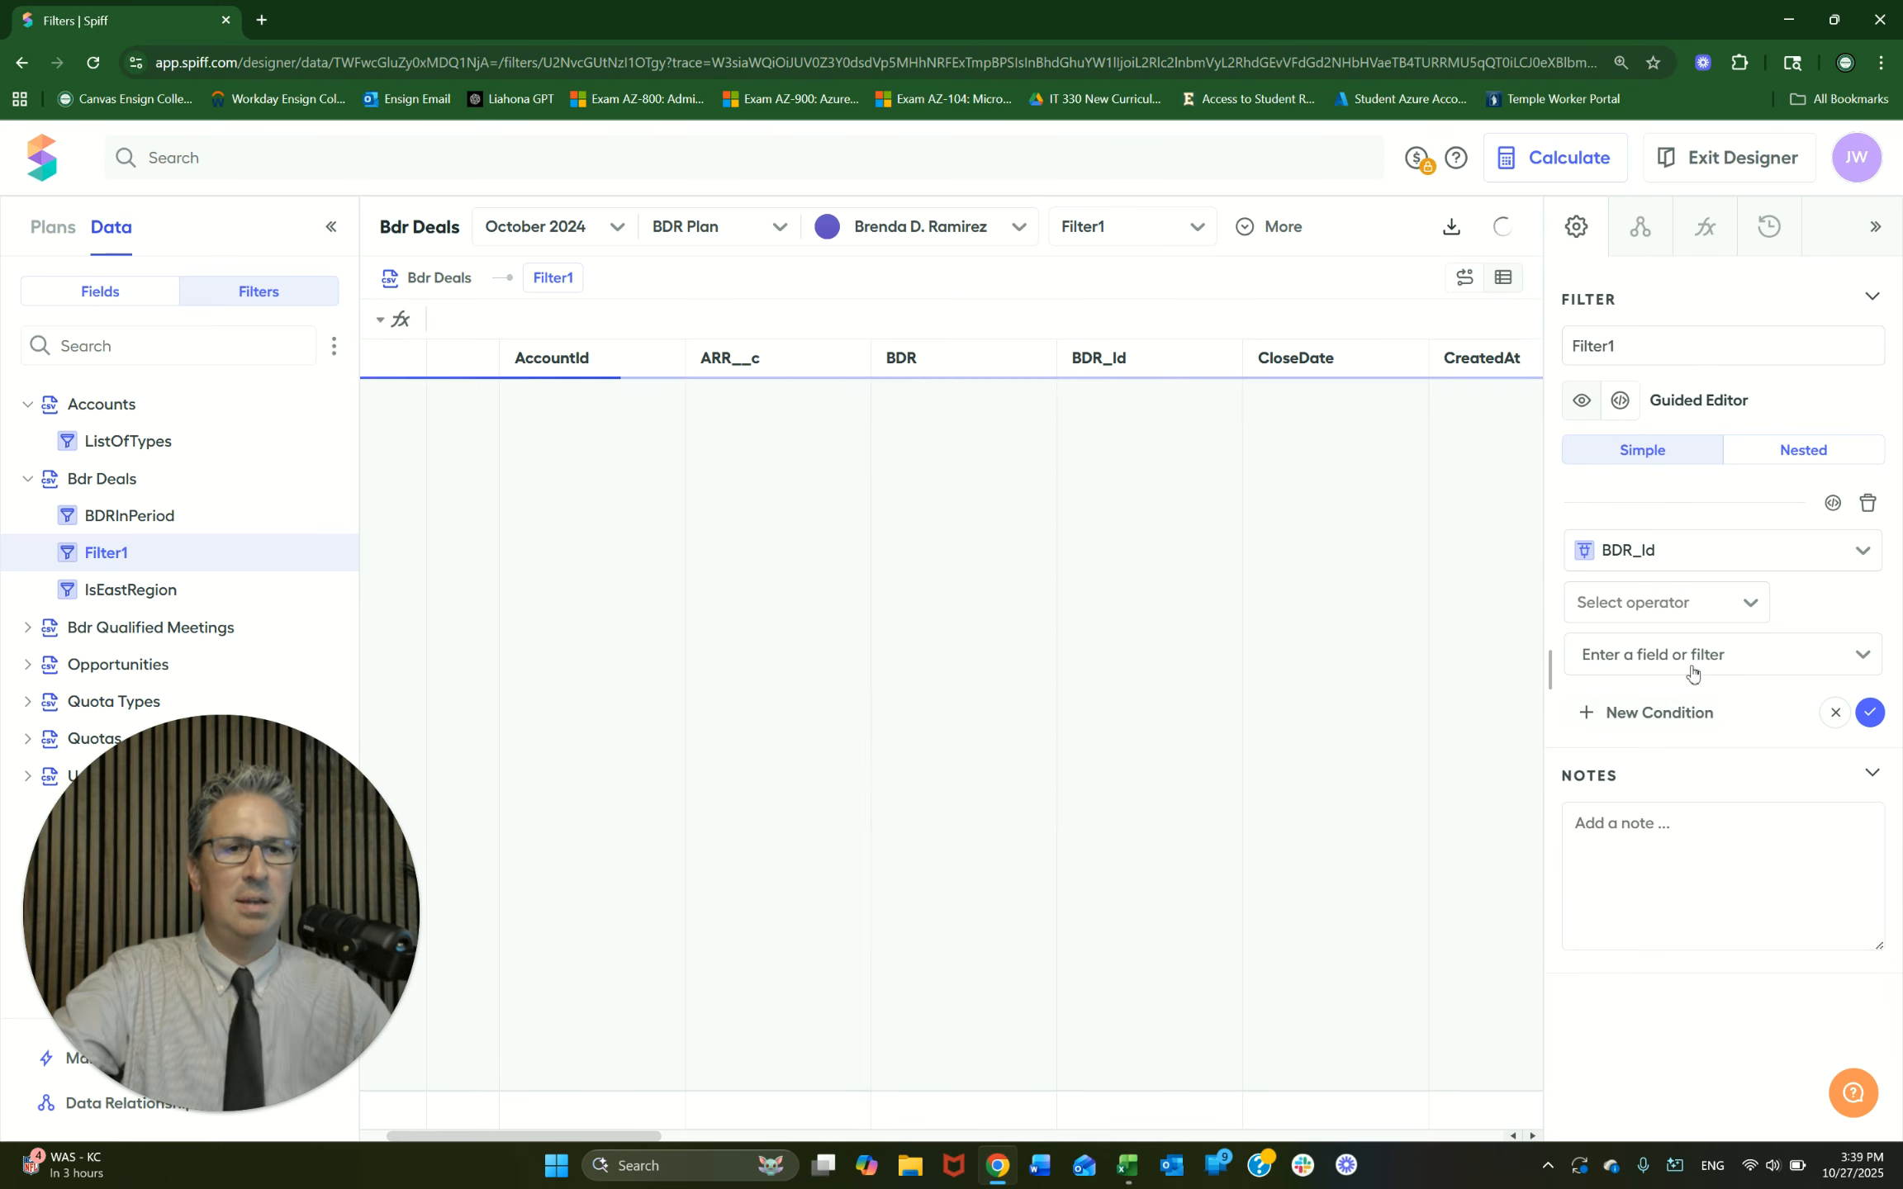
Step: Complete the BDR_Id condition with the operator "is equal to" and the value rep.Id, and apply it
left_click(1663, 611)
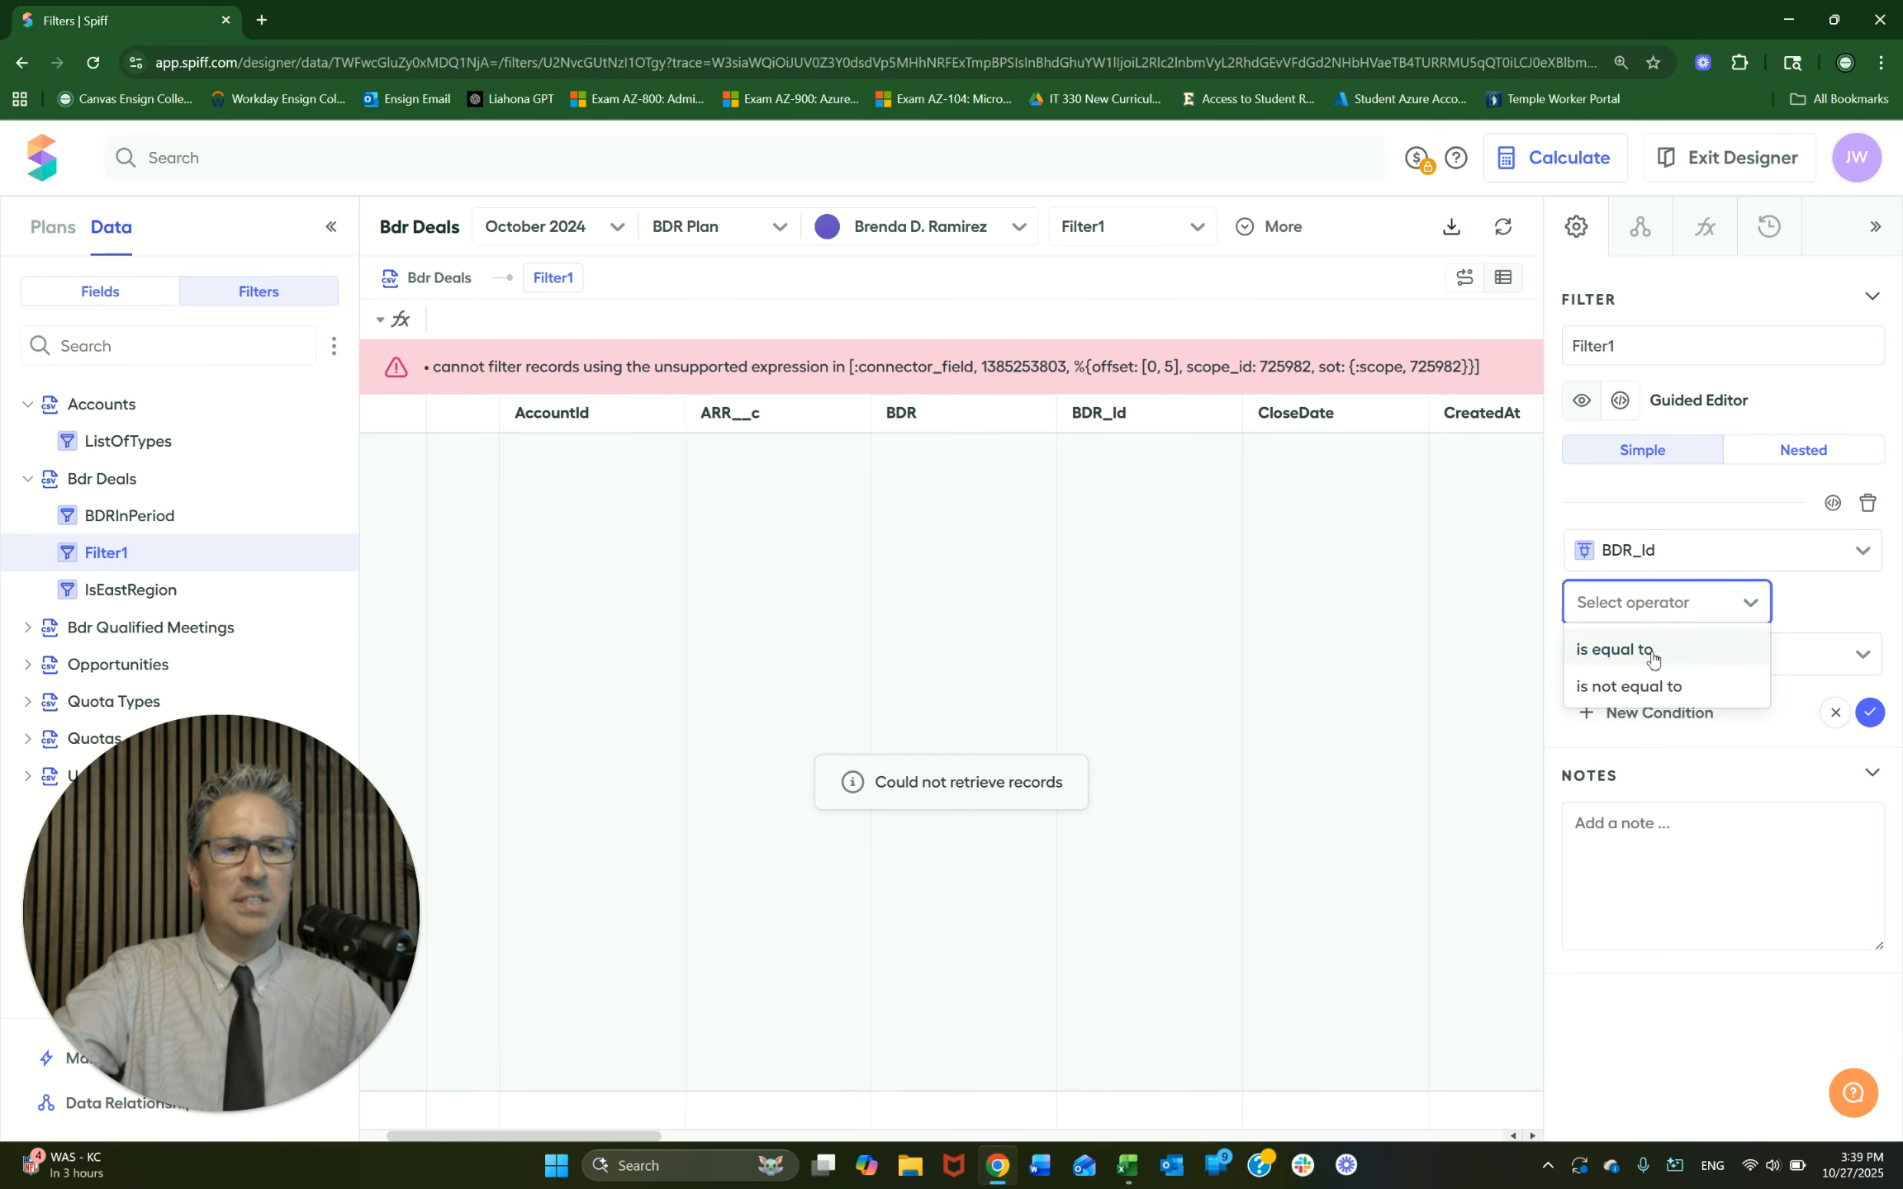
left_click(1644, 653)
left_click(1675, 657)
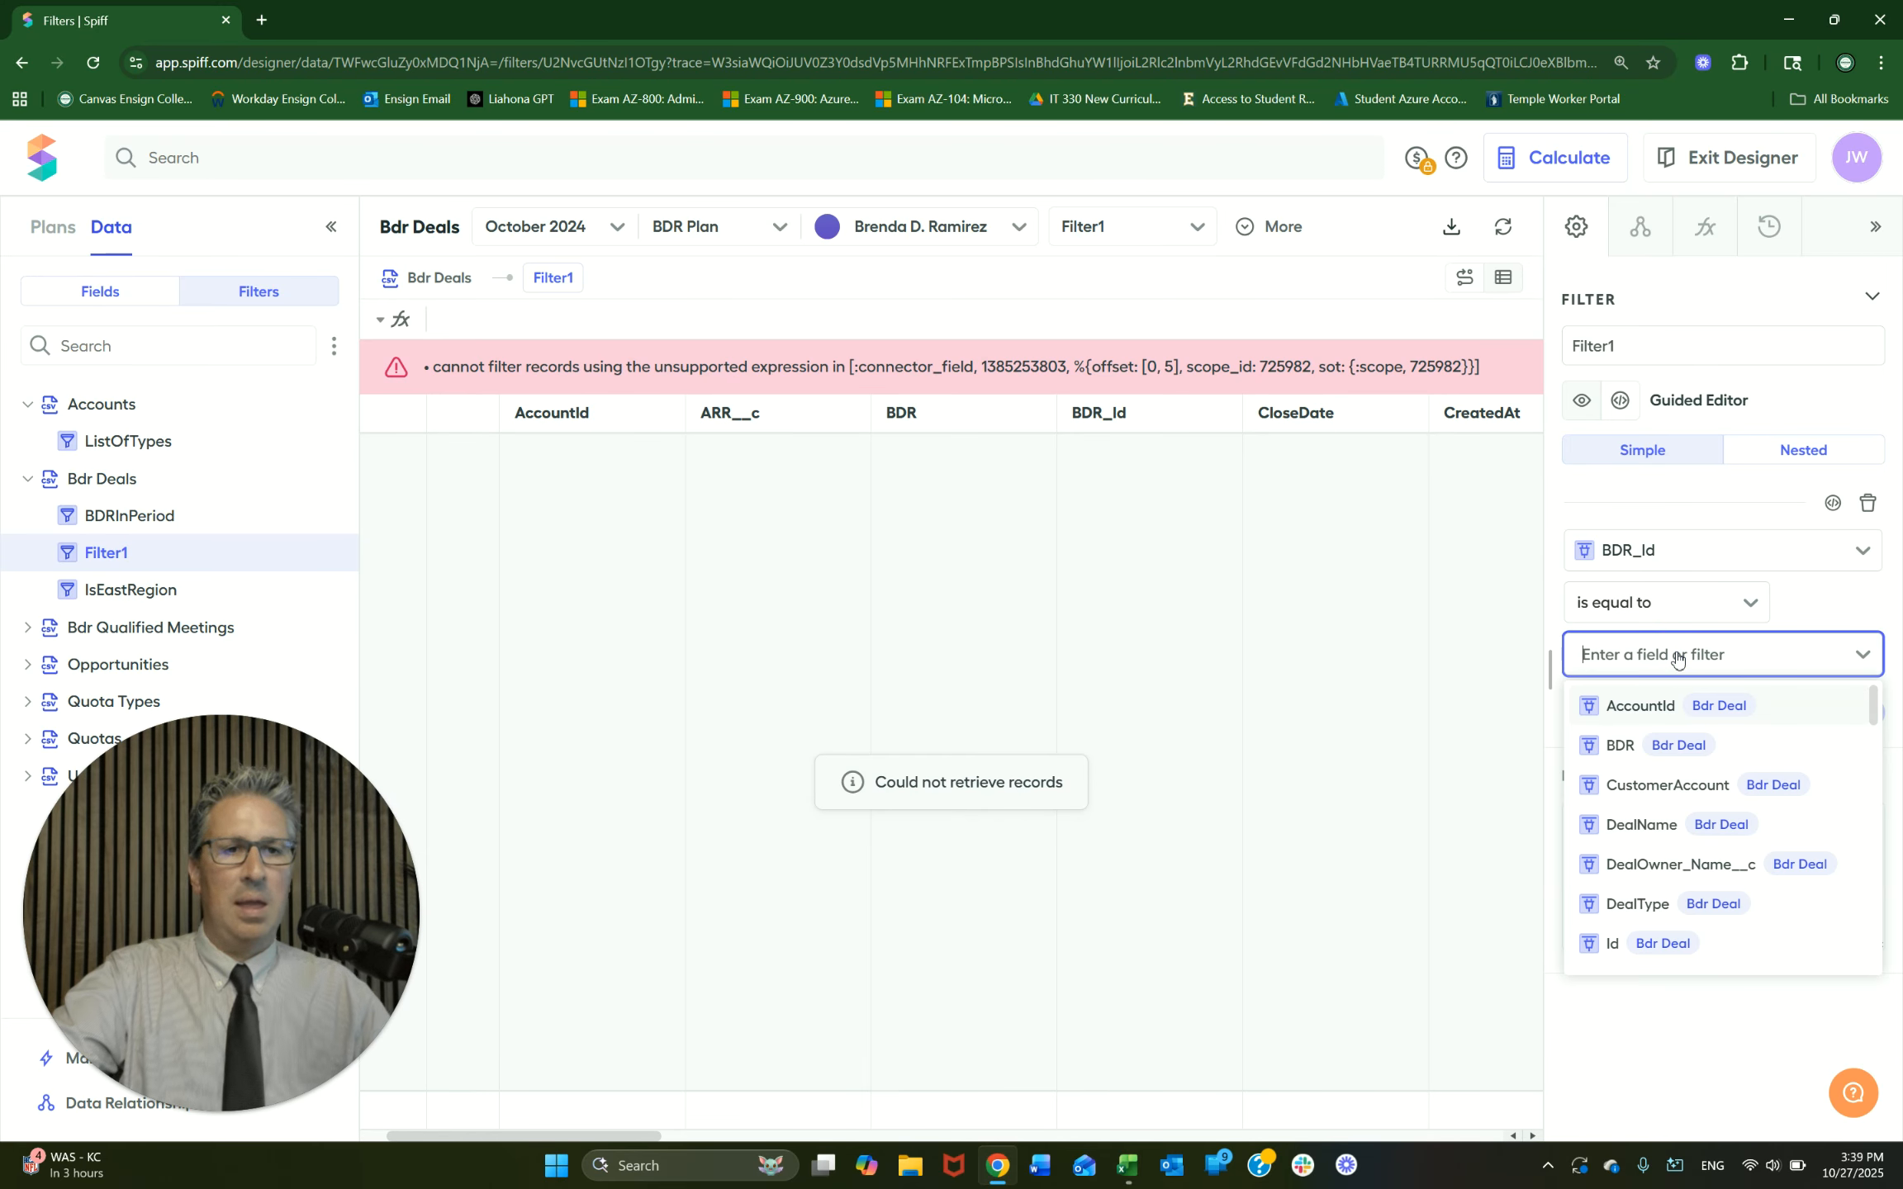
type("re")
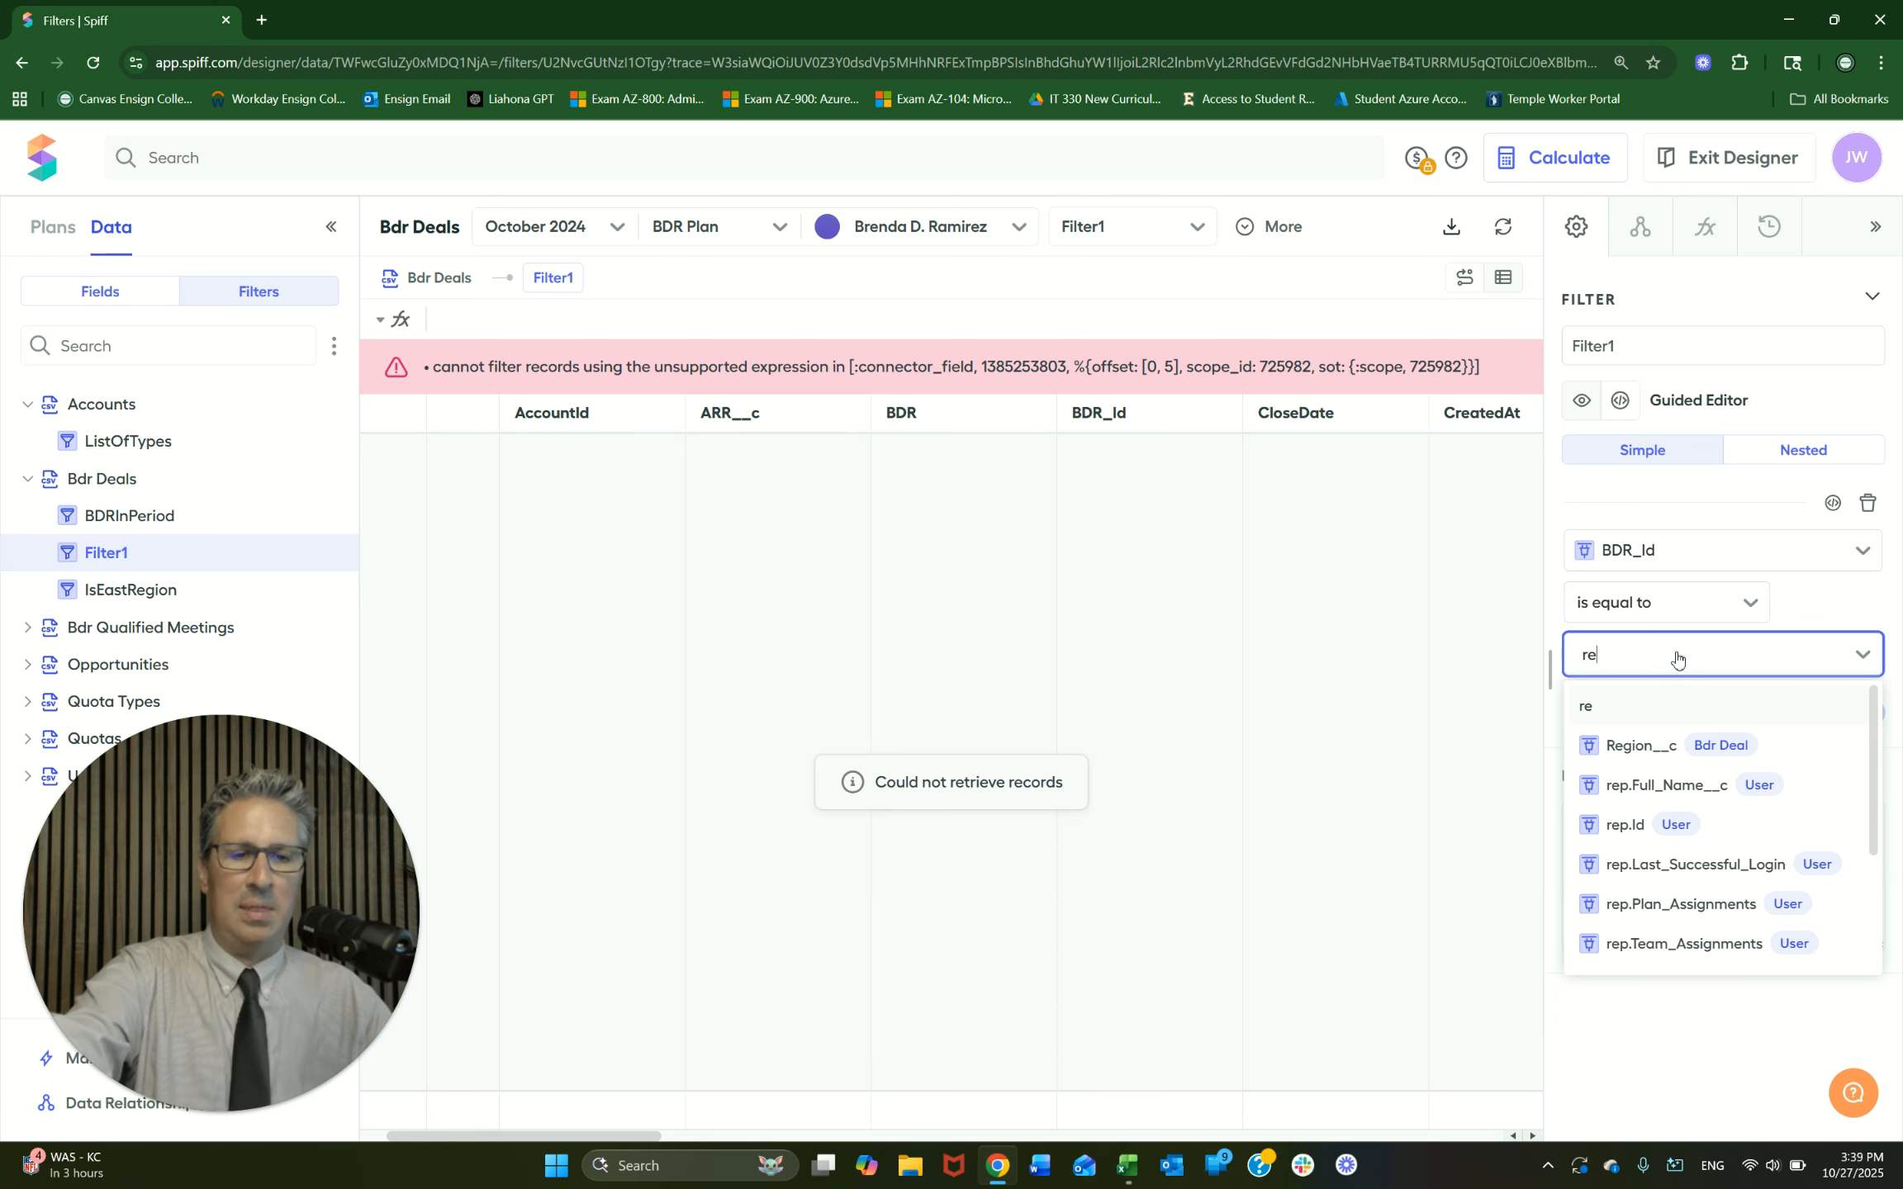
type("p")
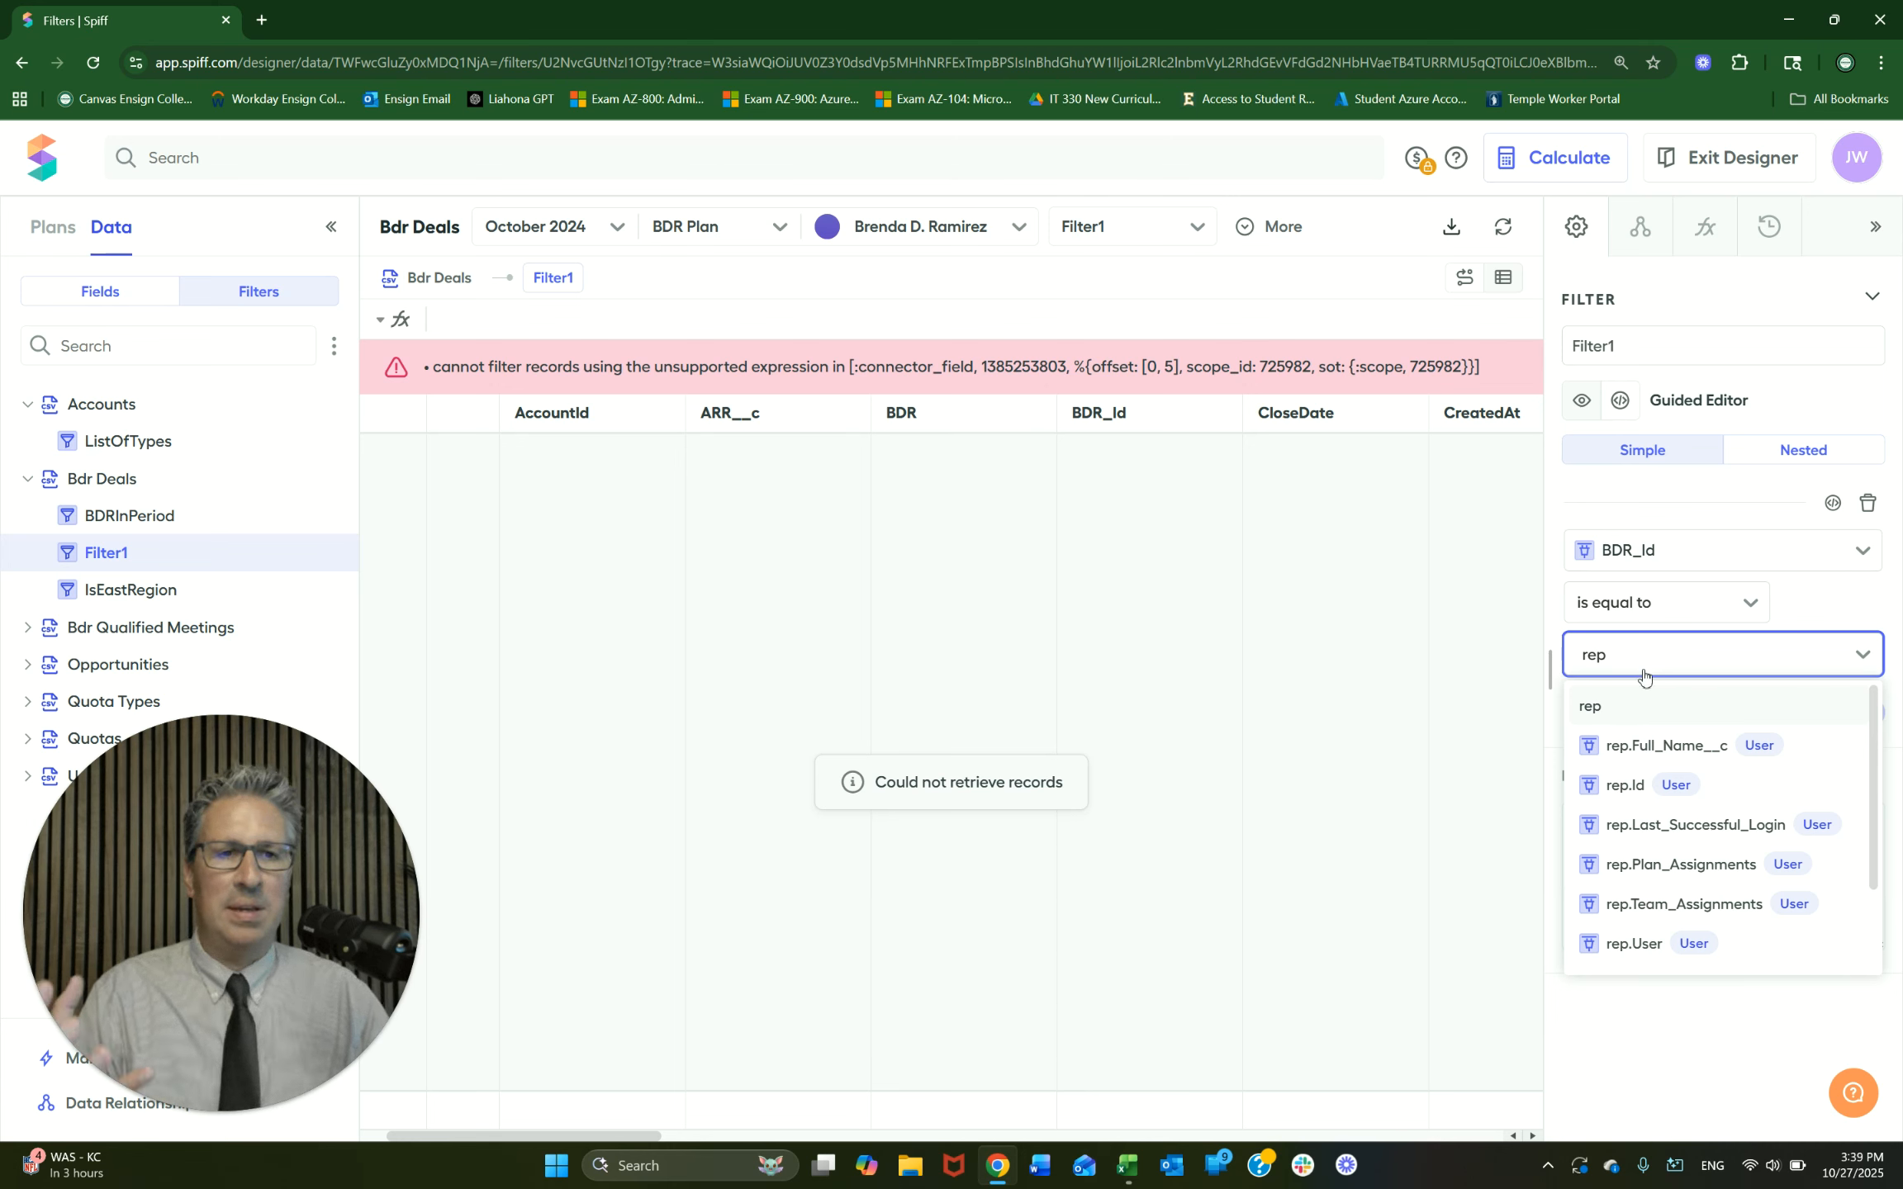
left_click(1629, 789)
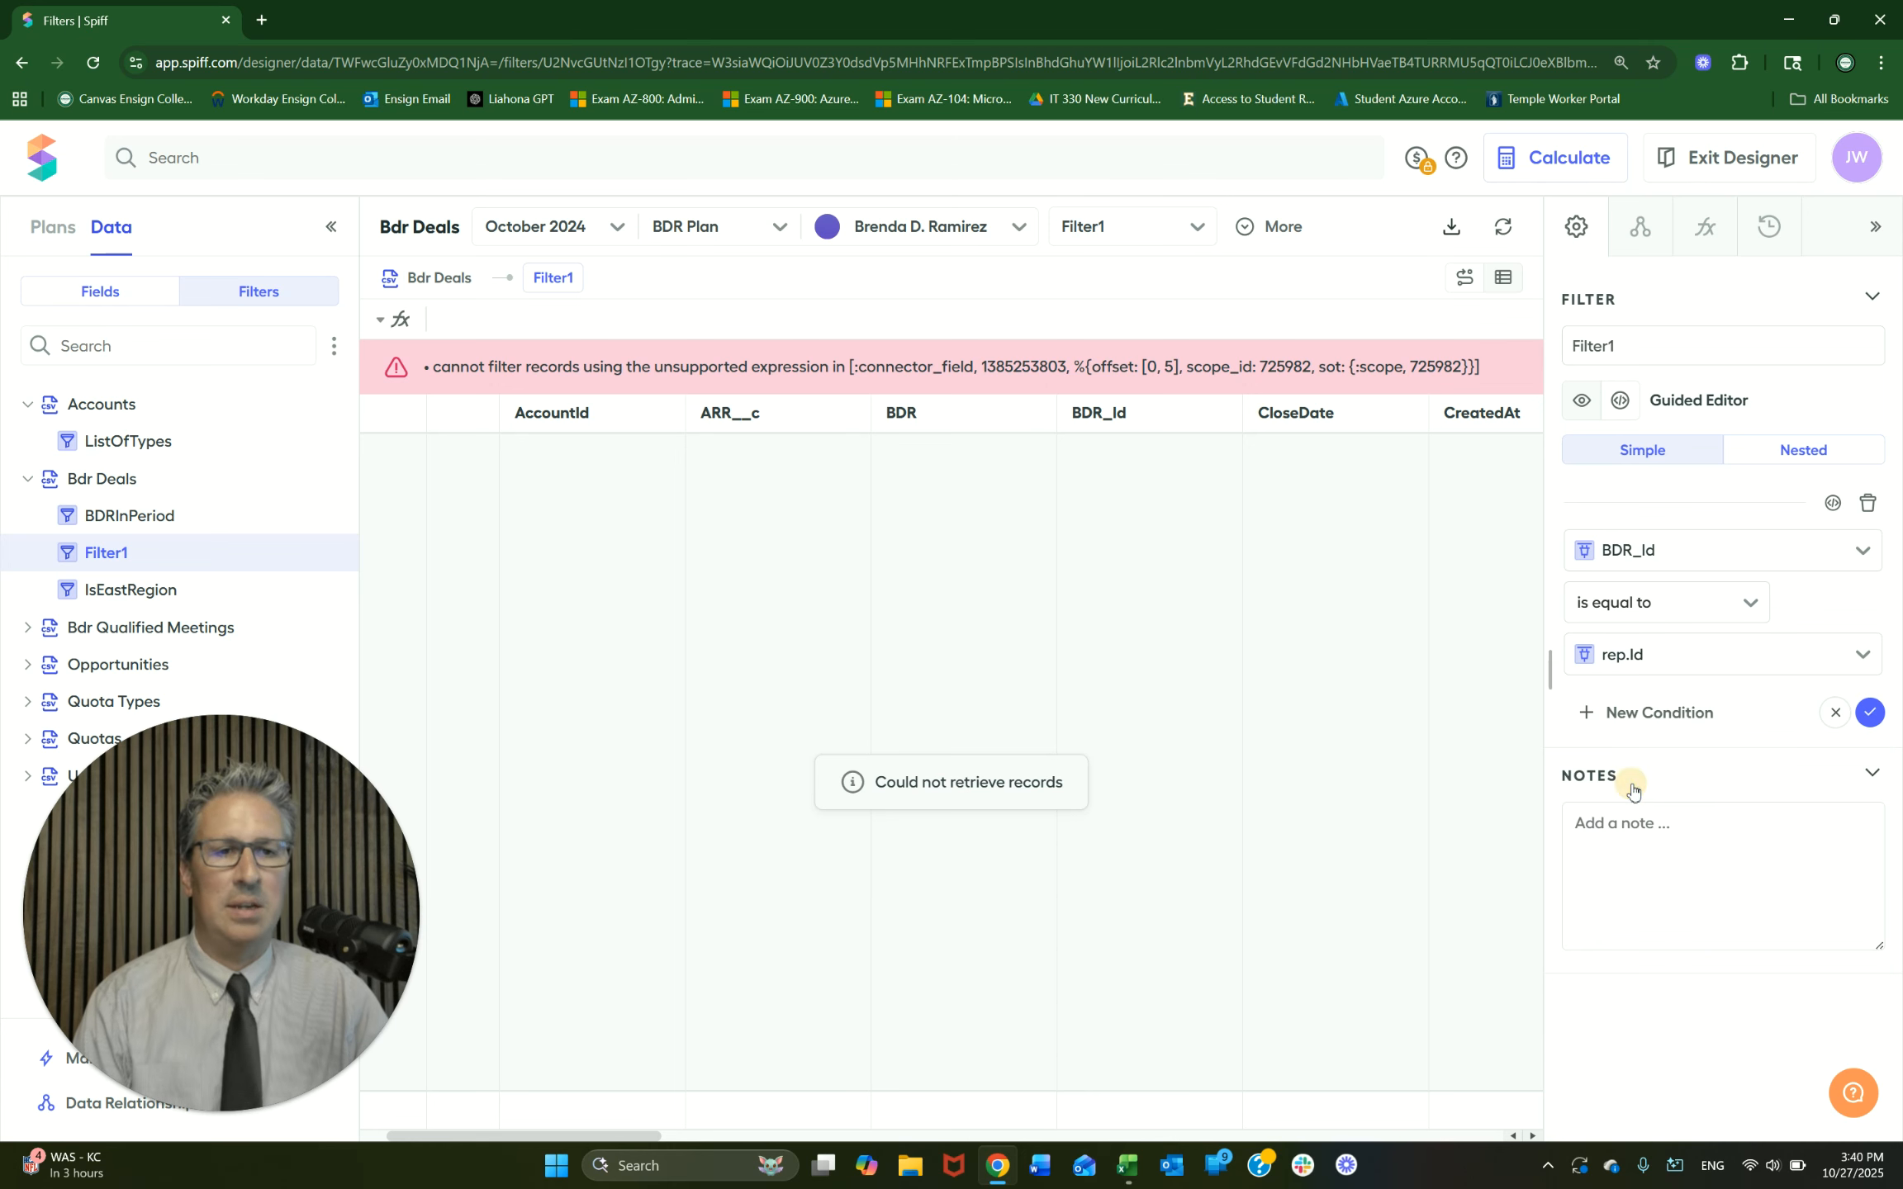
left_click(1870, 712)
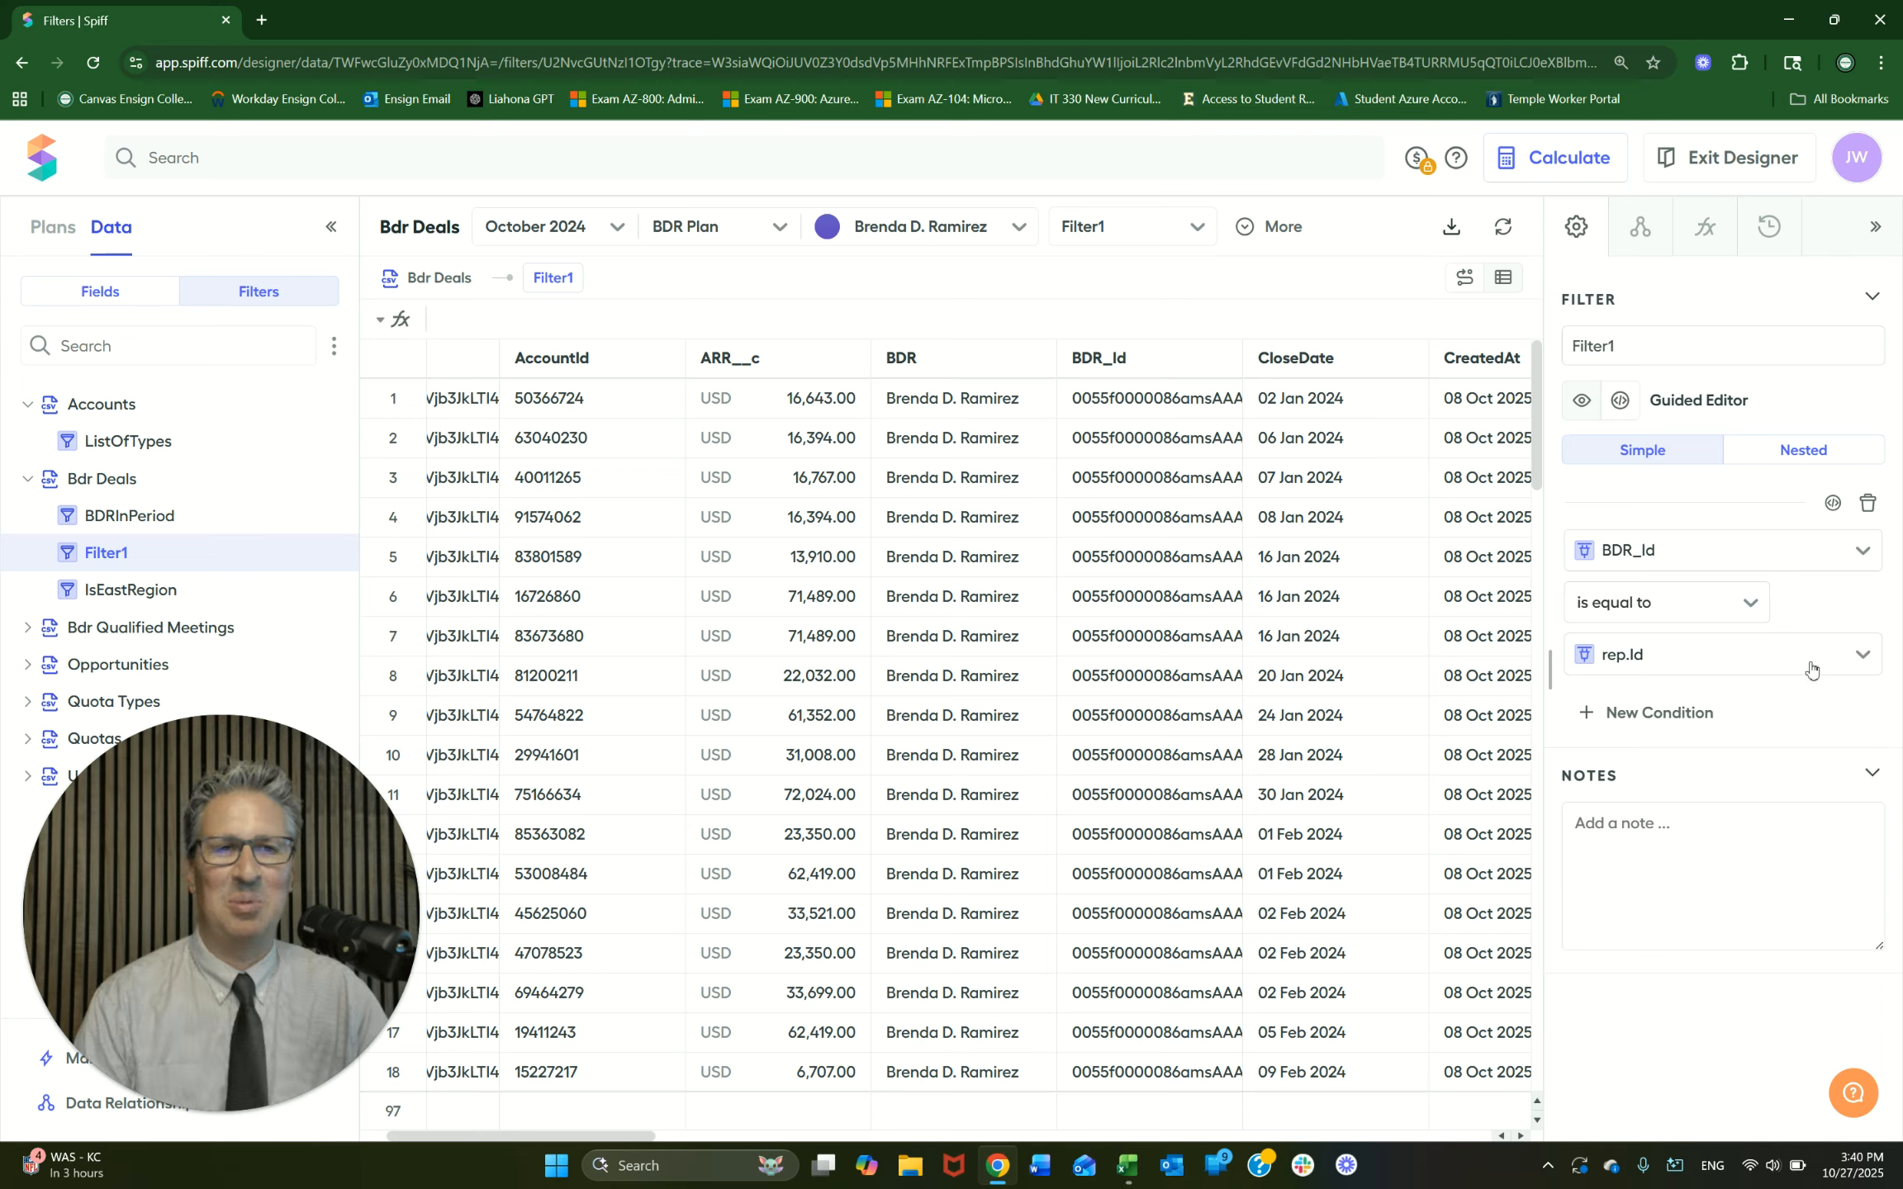
Step: Rename the BDR_Id filter as ByBDR
left_click_drag(1671, 349, 1544, 342)
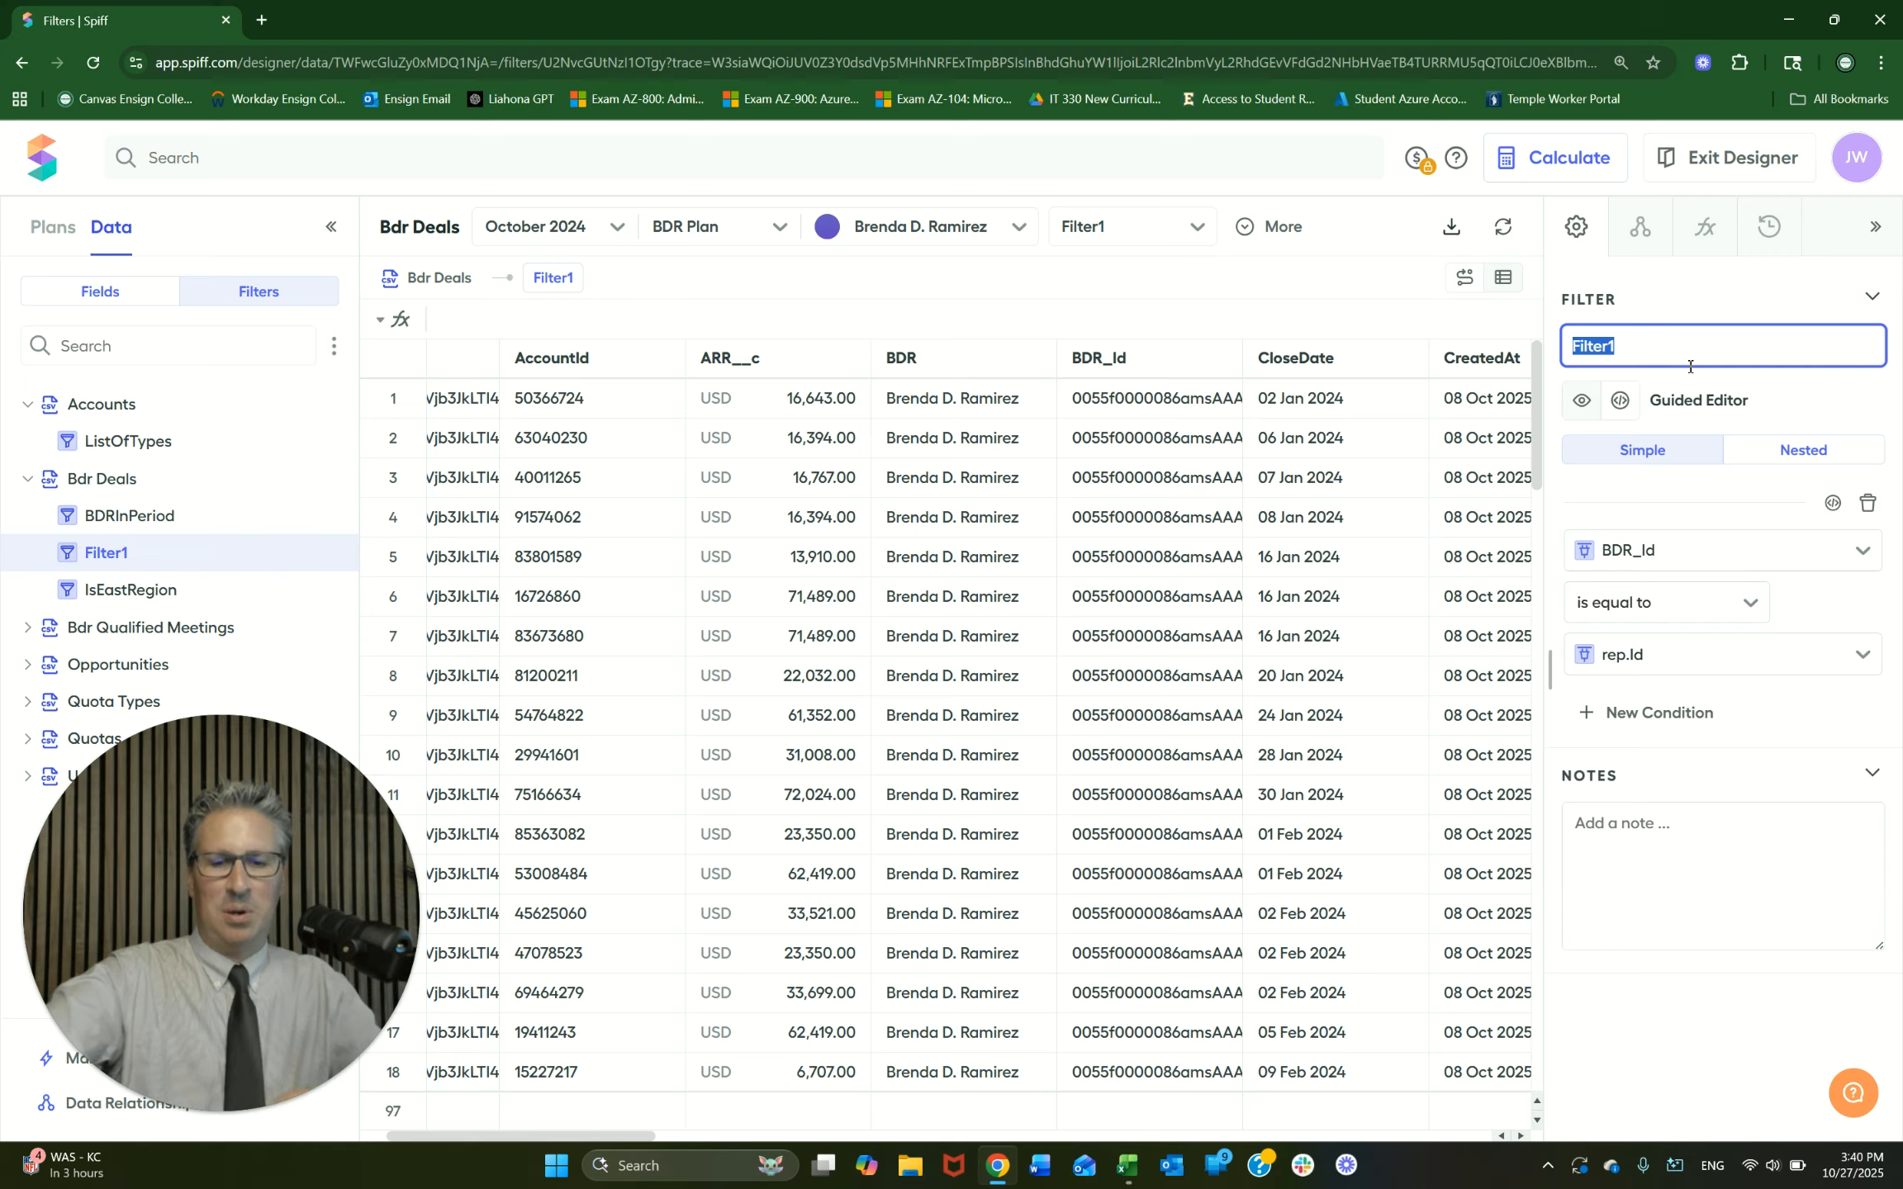
type("BD")
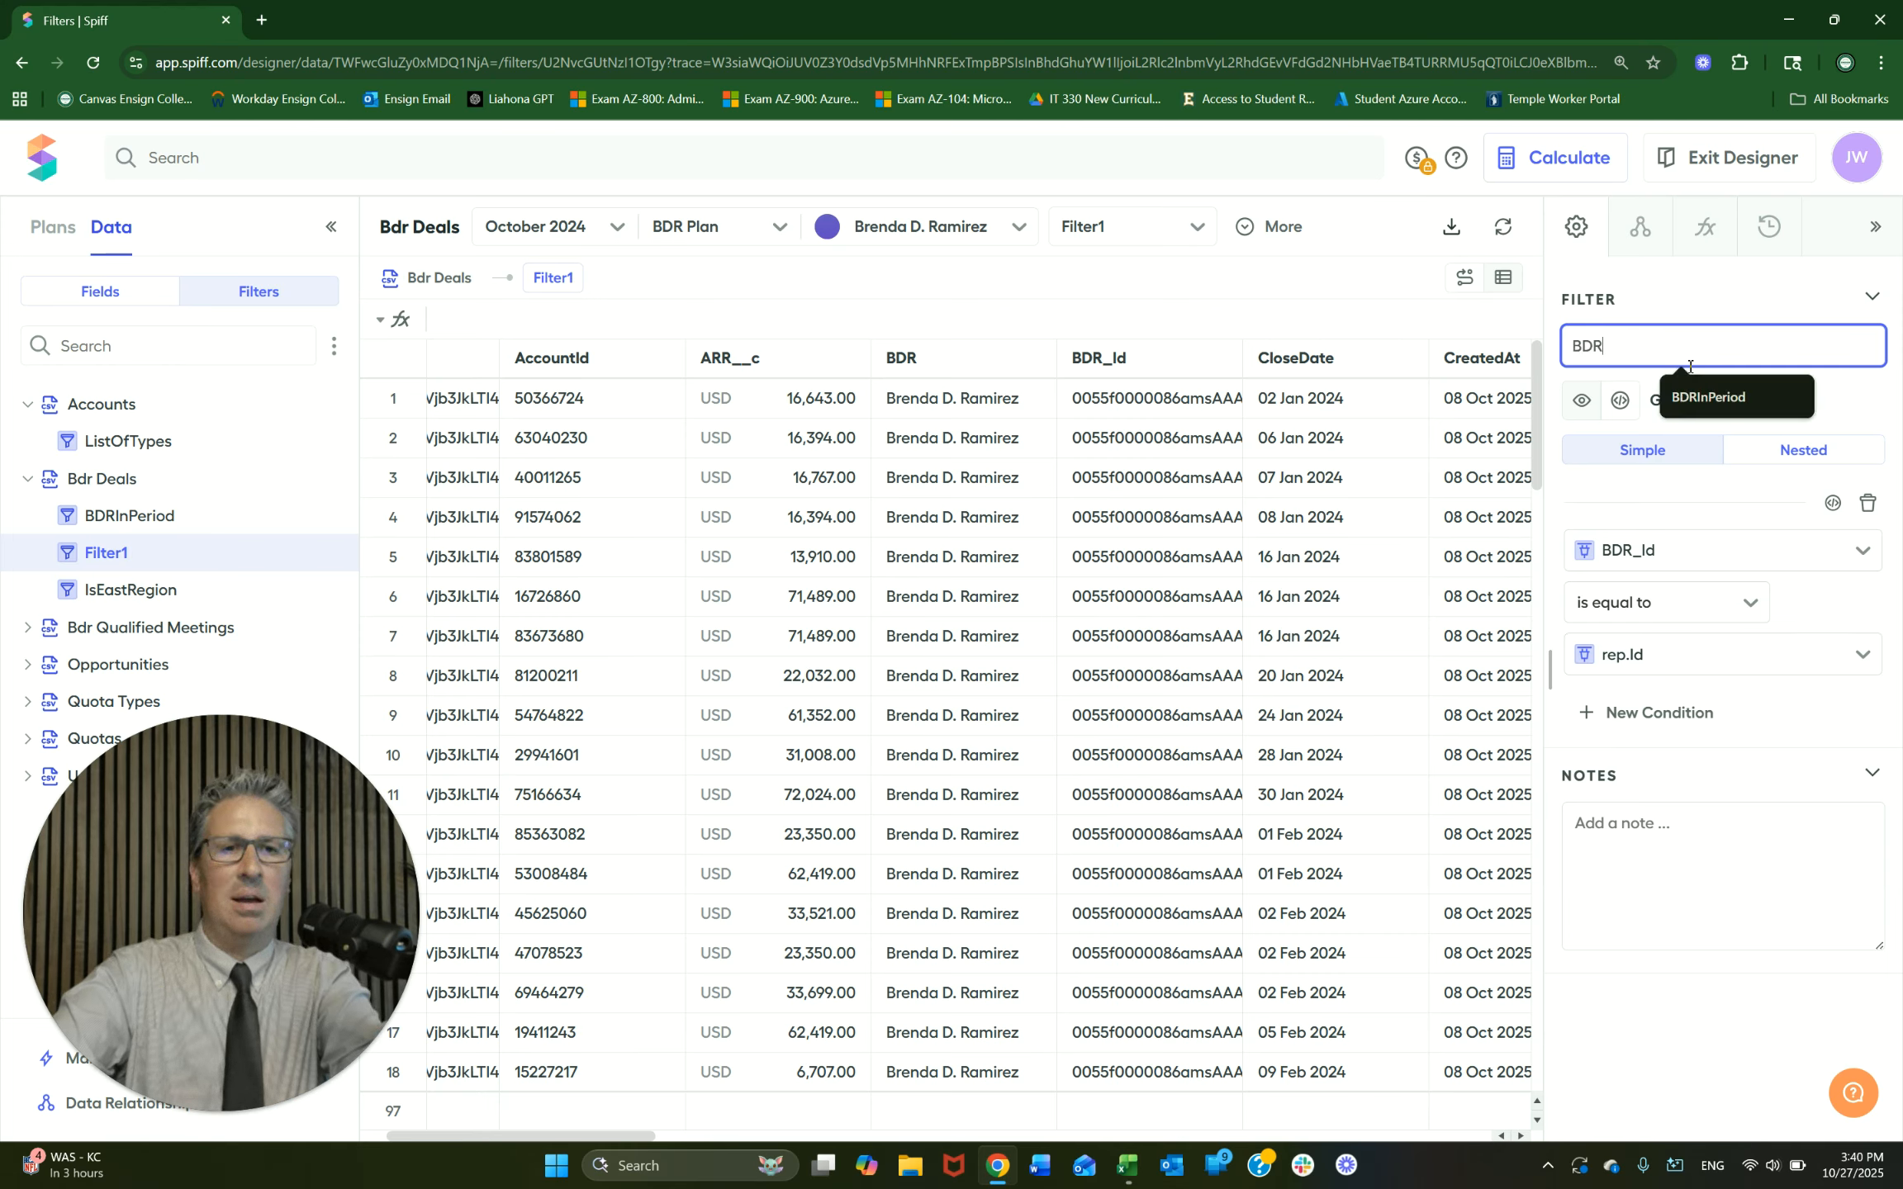
type("R")
key("BackSpace")
key("BackSpace")
key("BackSpace")
type("ByD")
key("BackSpace")
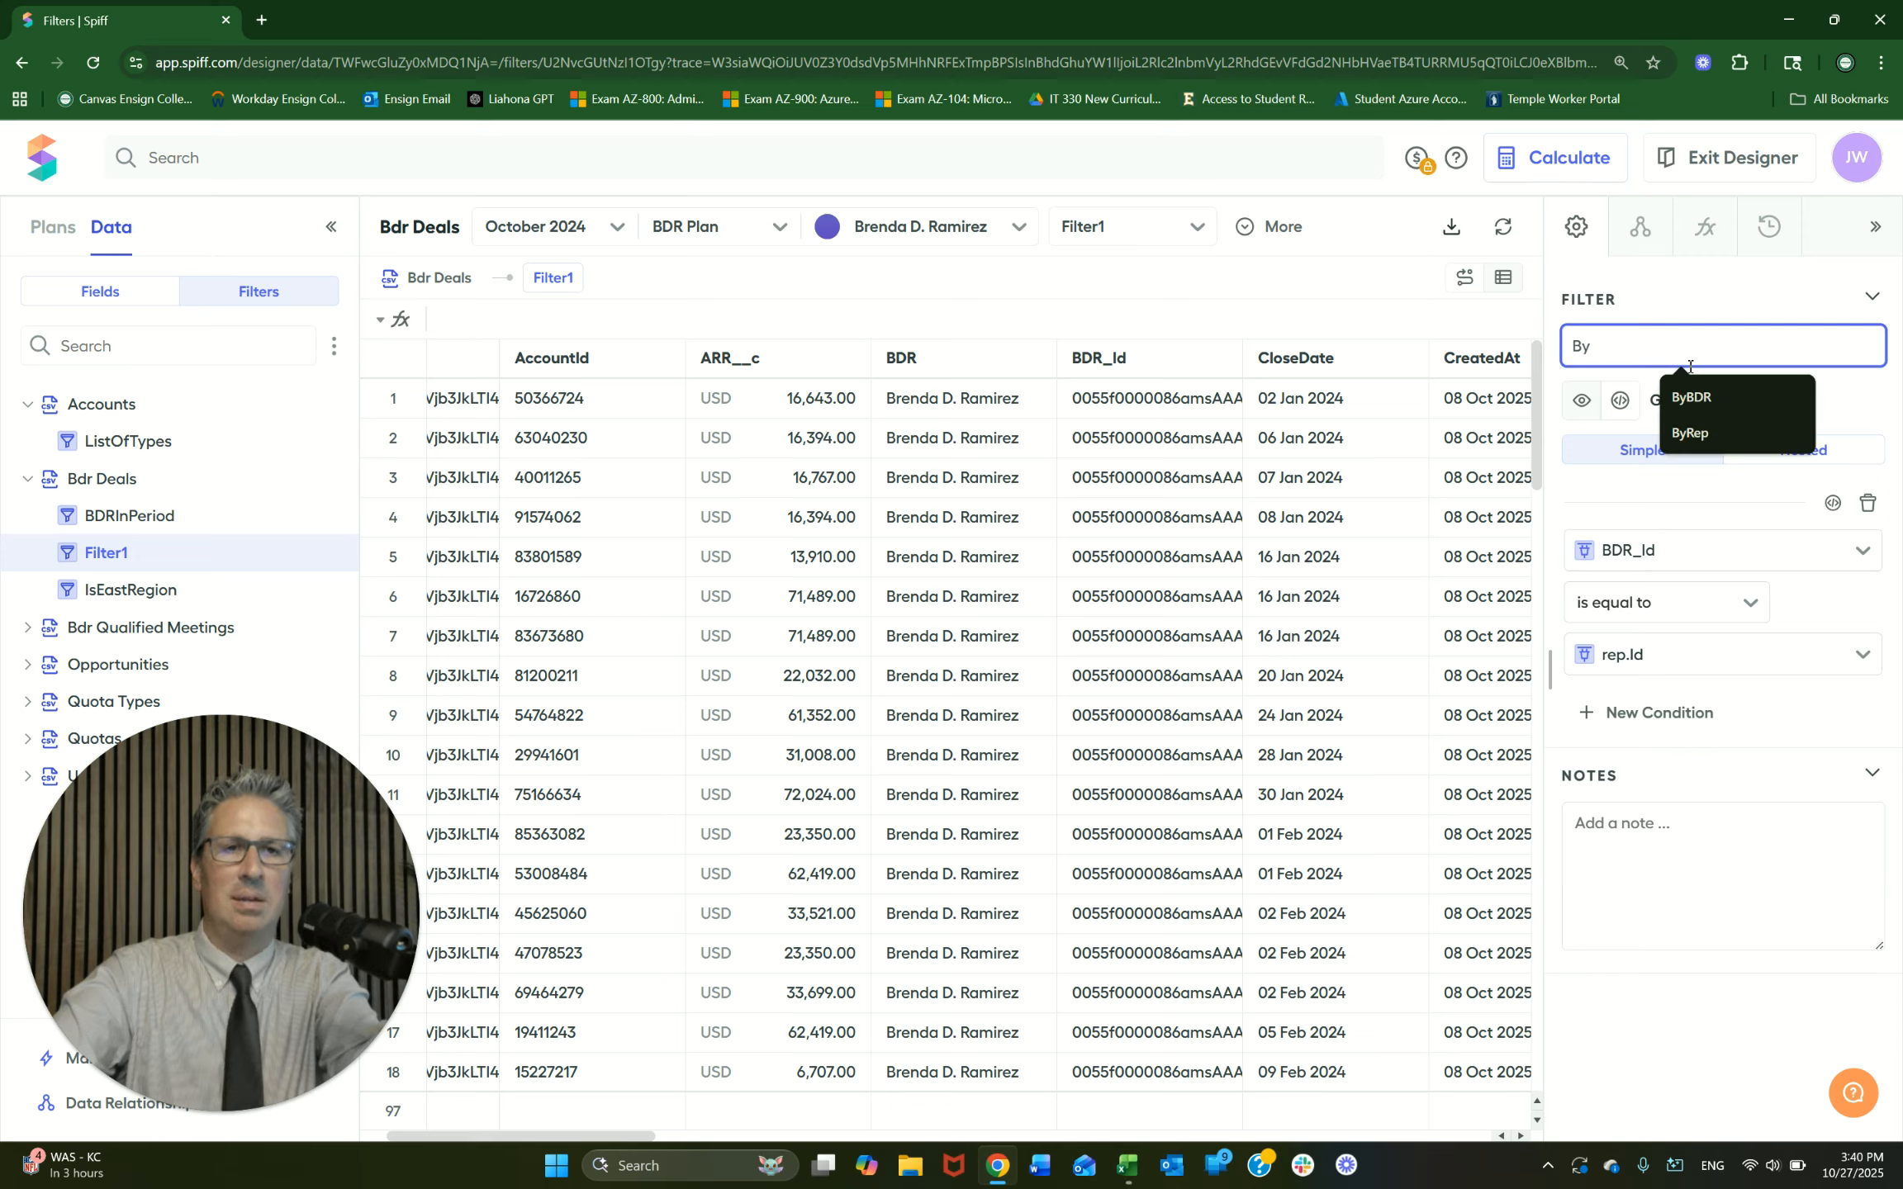
type("BDR")
key("Return")
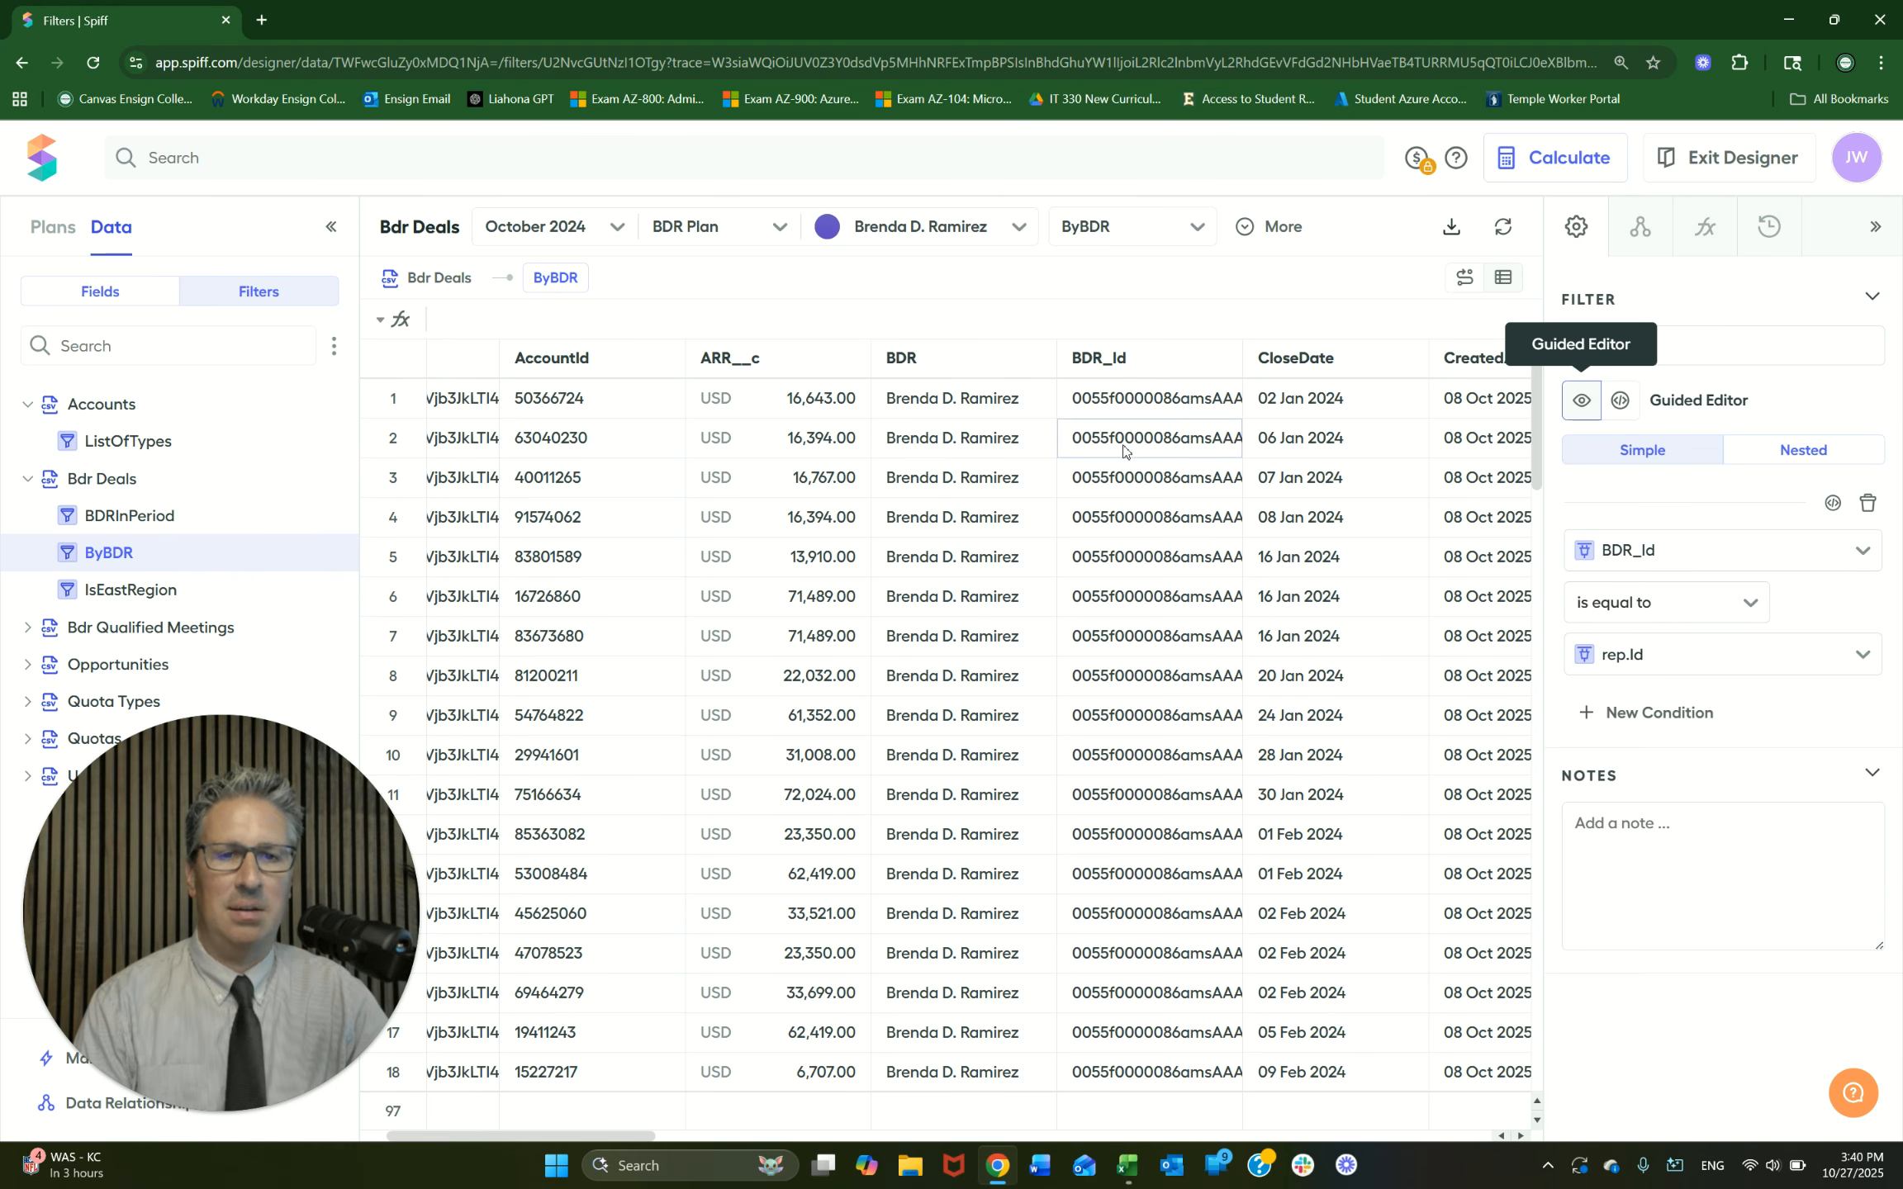
Step: Check the ByBDR filter's records by switching to another rep and back to the original one
scroll(1123, 450, "down", 3)
scroll(970, 632, "up", 3)
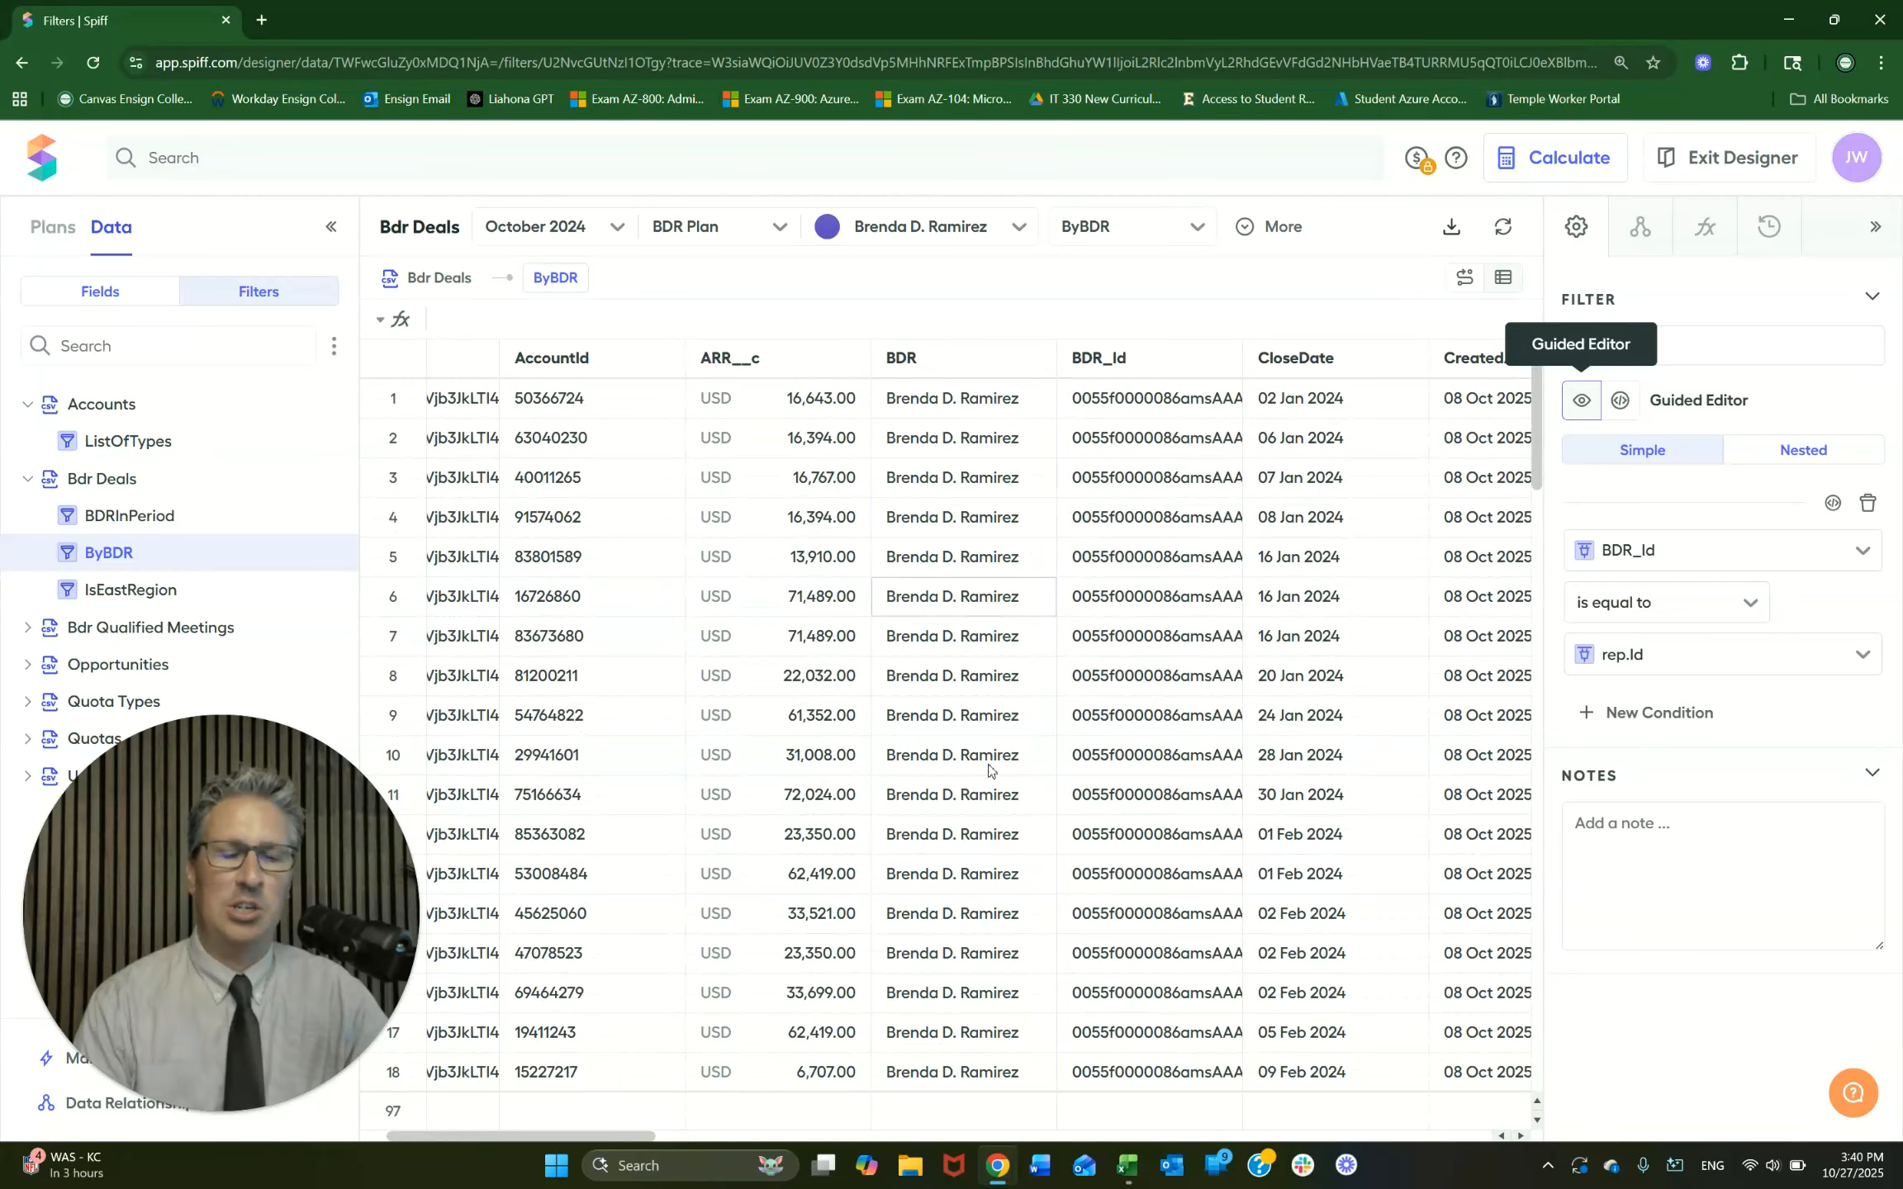
left_click(1020, 239)
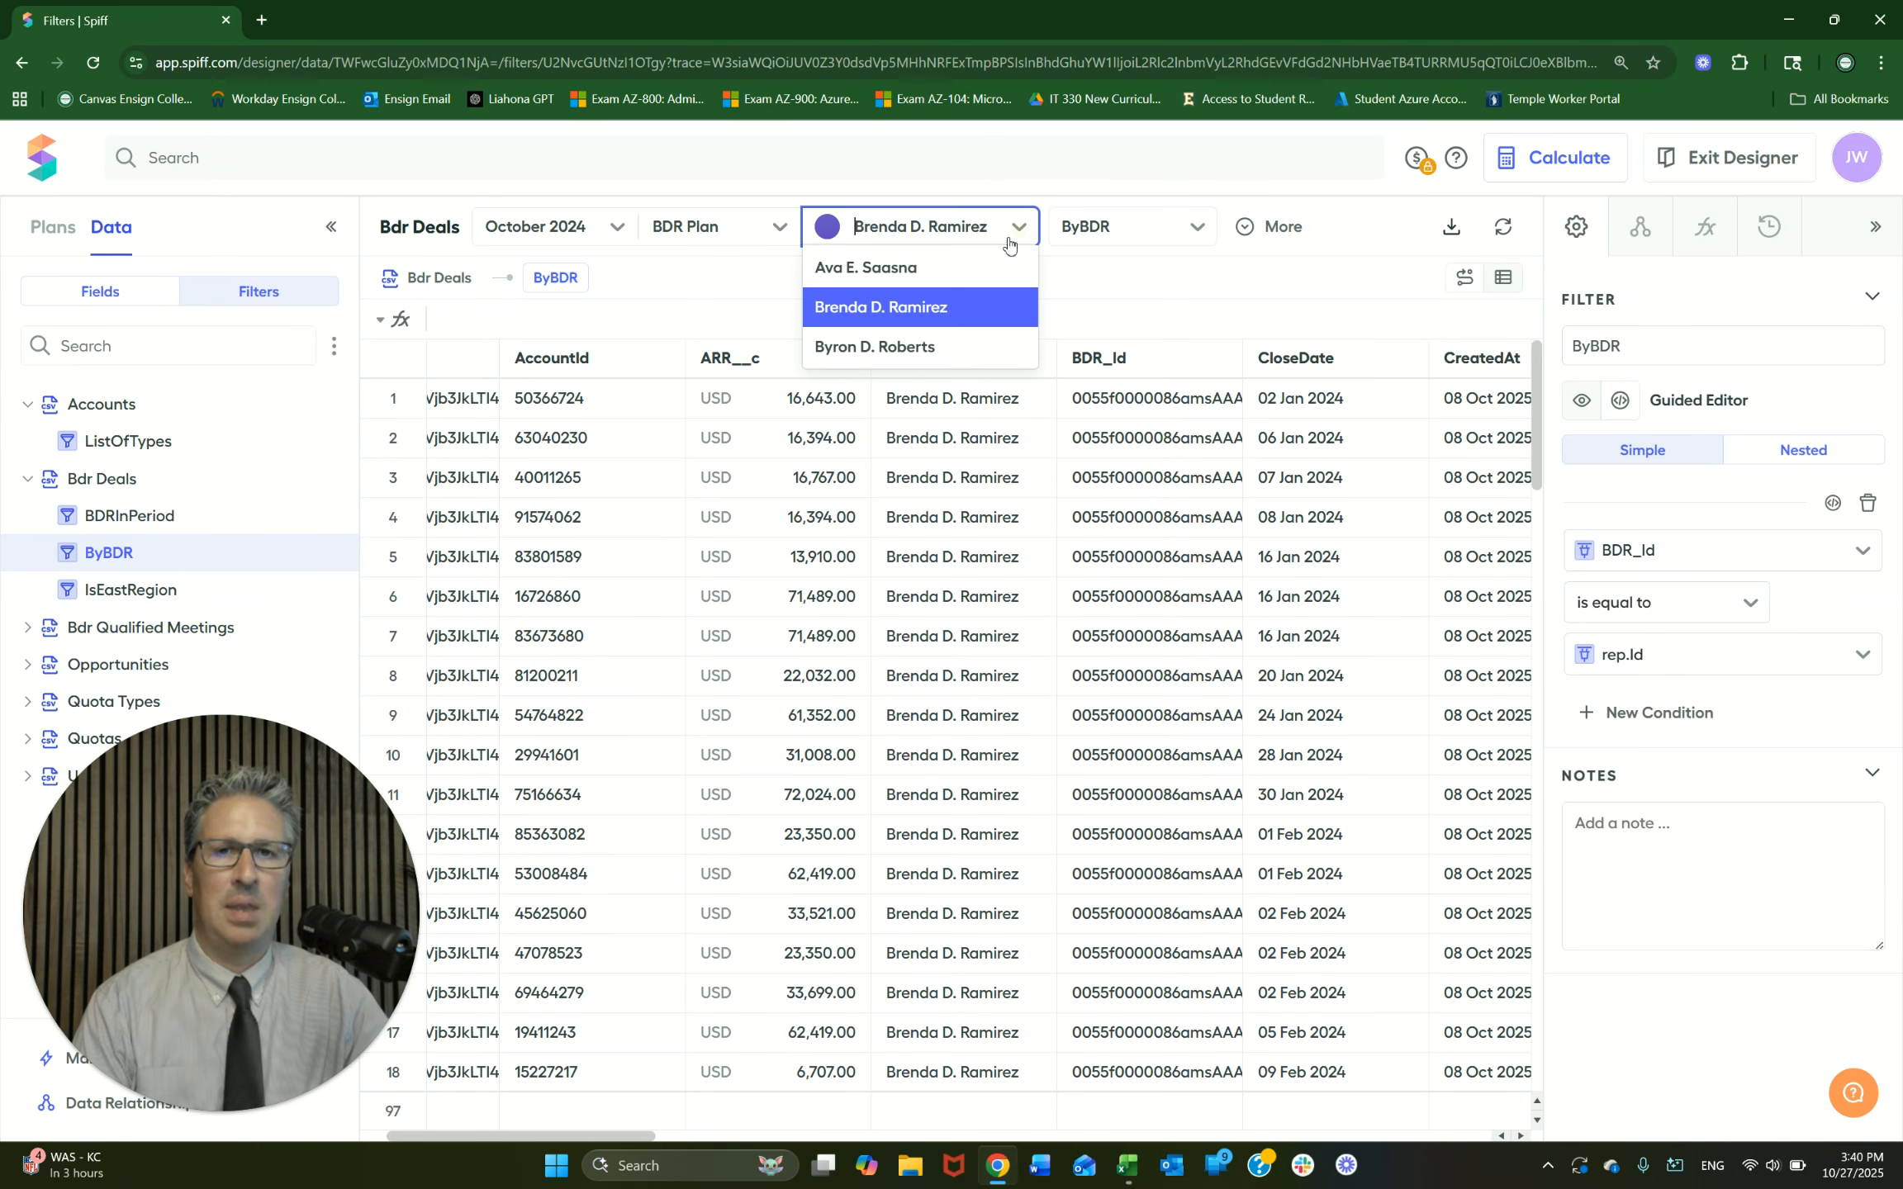
left_click(929, 345)
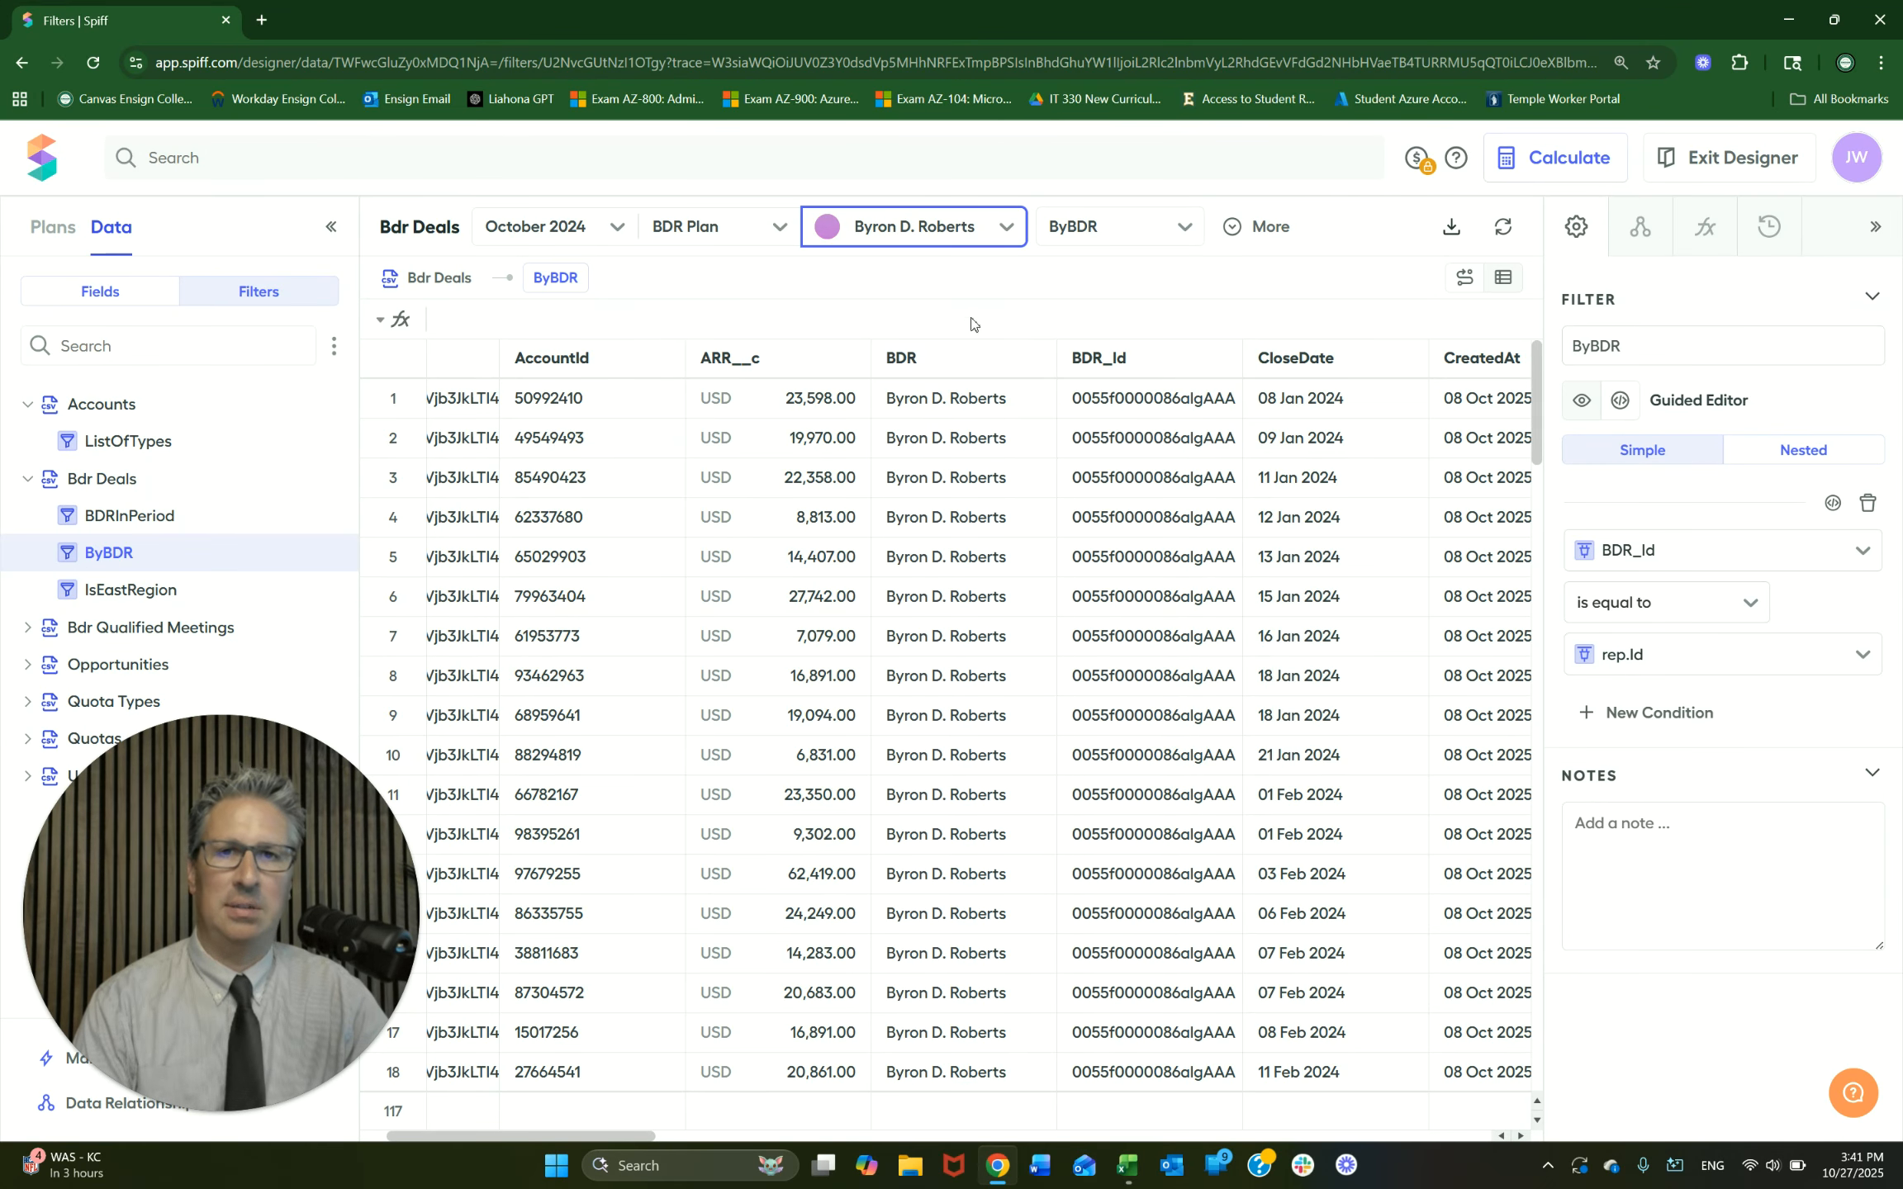
left_click(1002, 241)
left_click(954, 308)
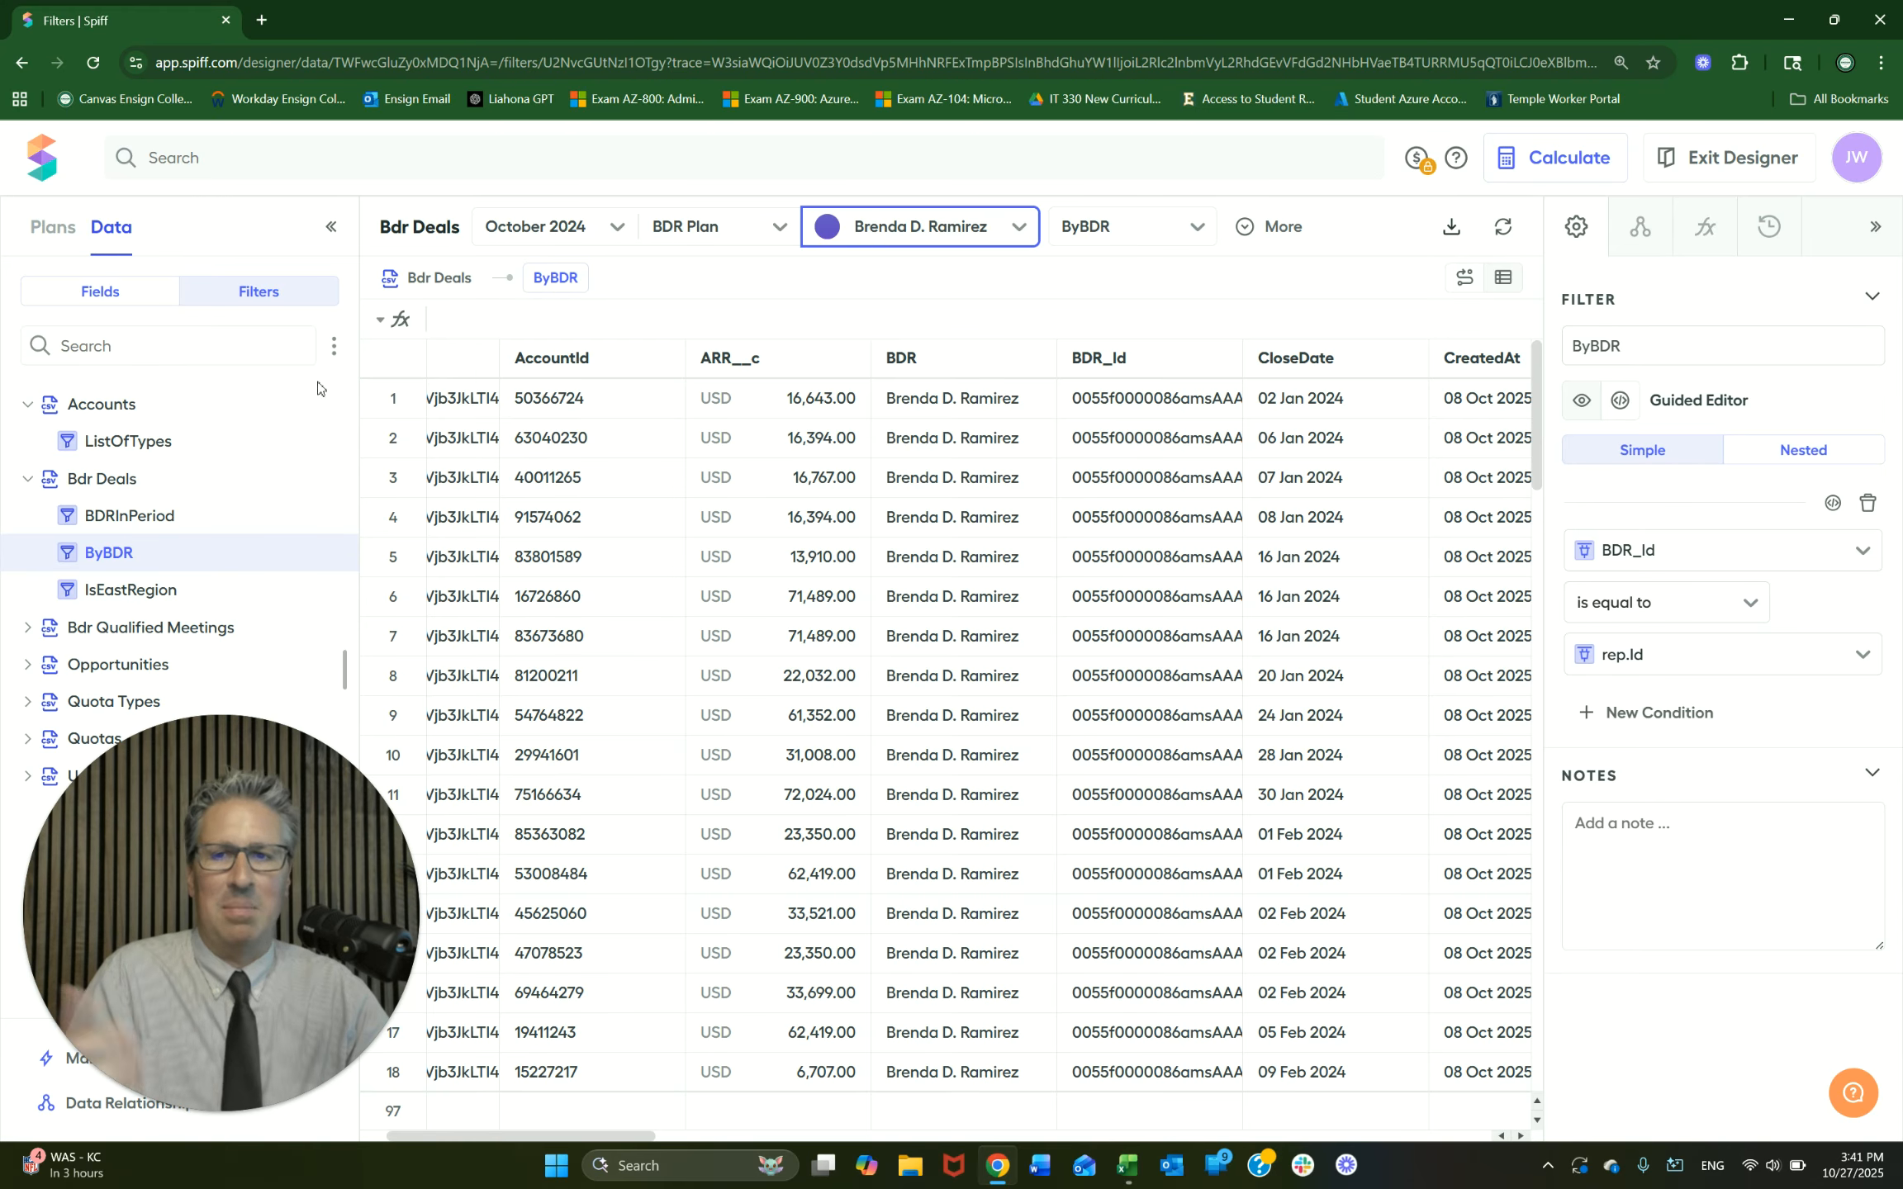
Step: Create another filter under Bdr Deals and name it ClosedByBDRInPeriodEast
left_click(333, 479)
left_click(391, 521)
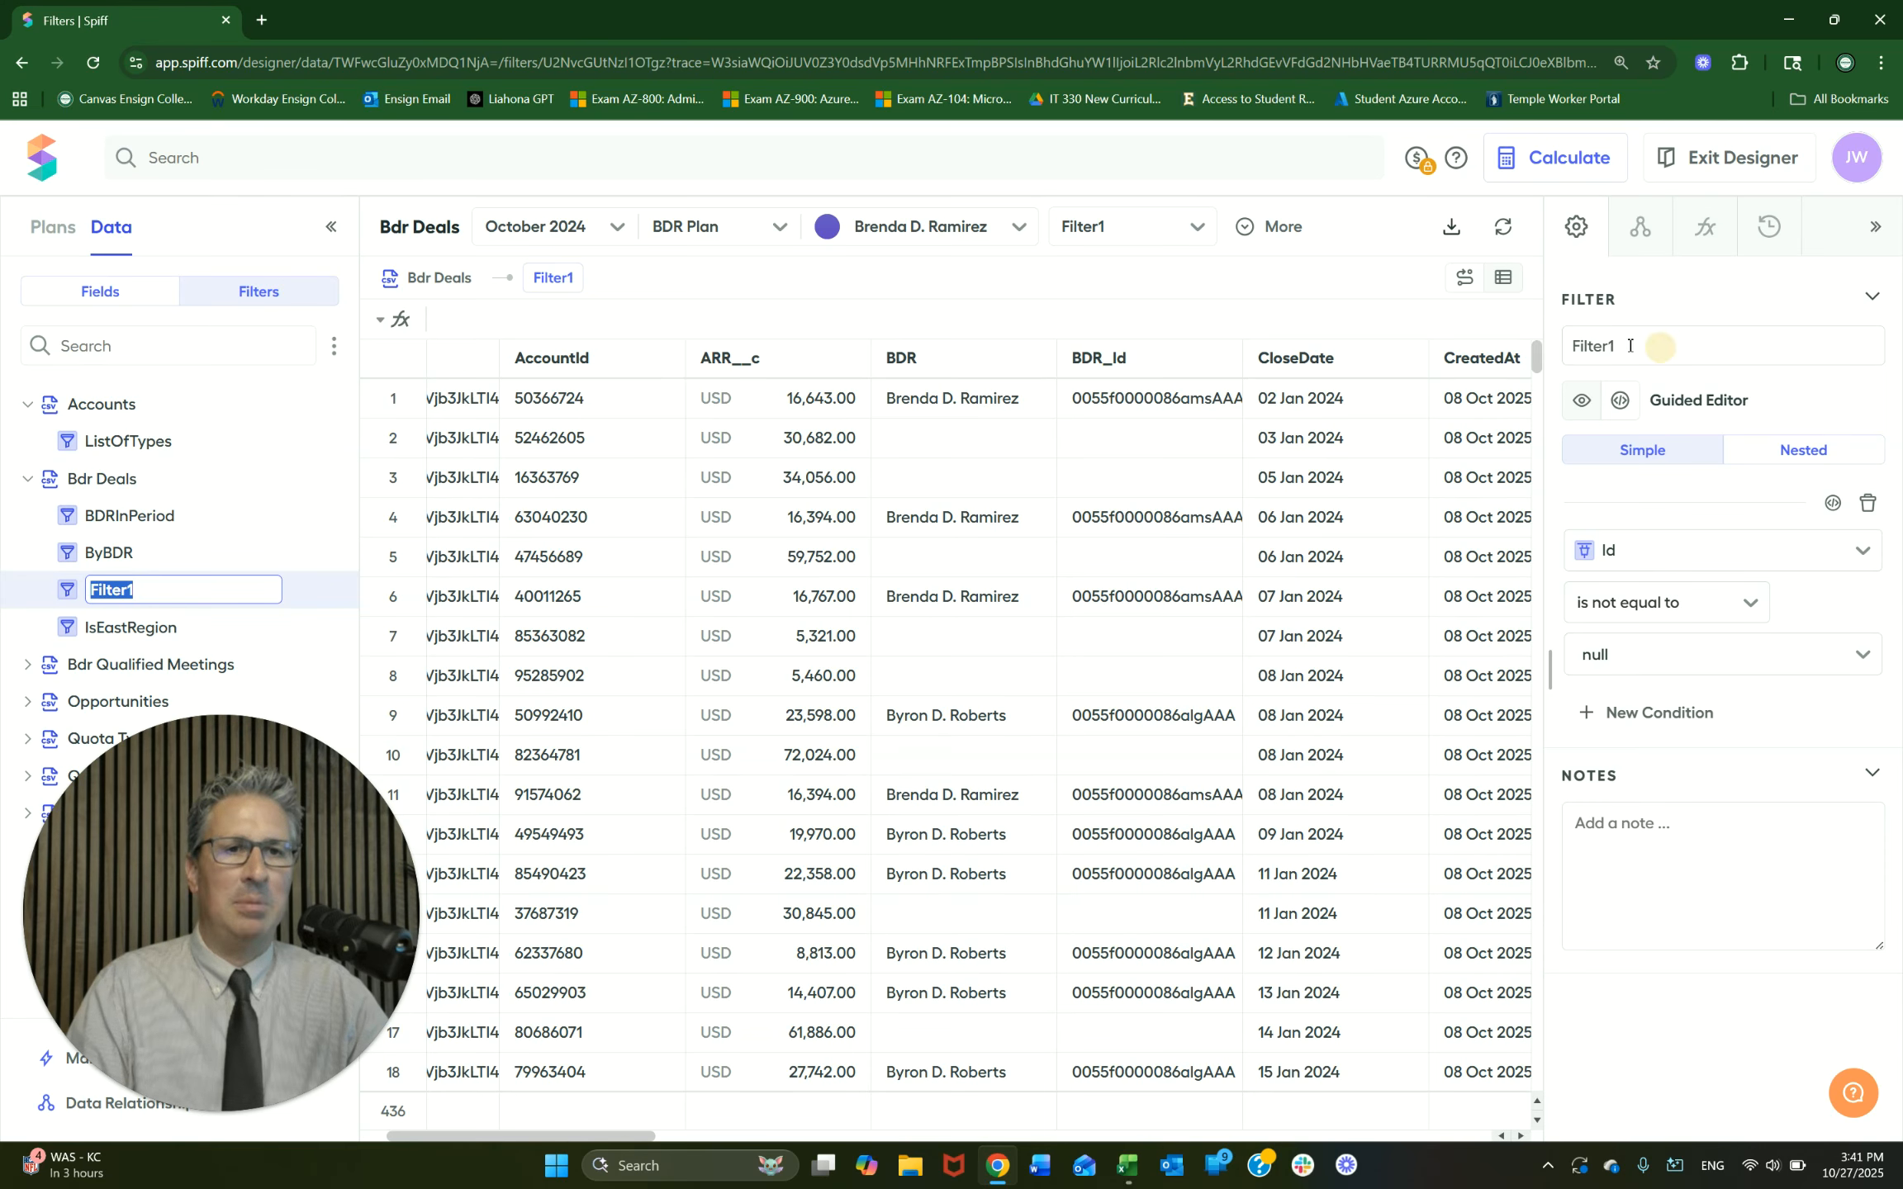
left_click_drag(1663, 347, 1522, 342)
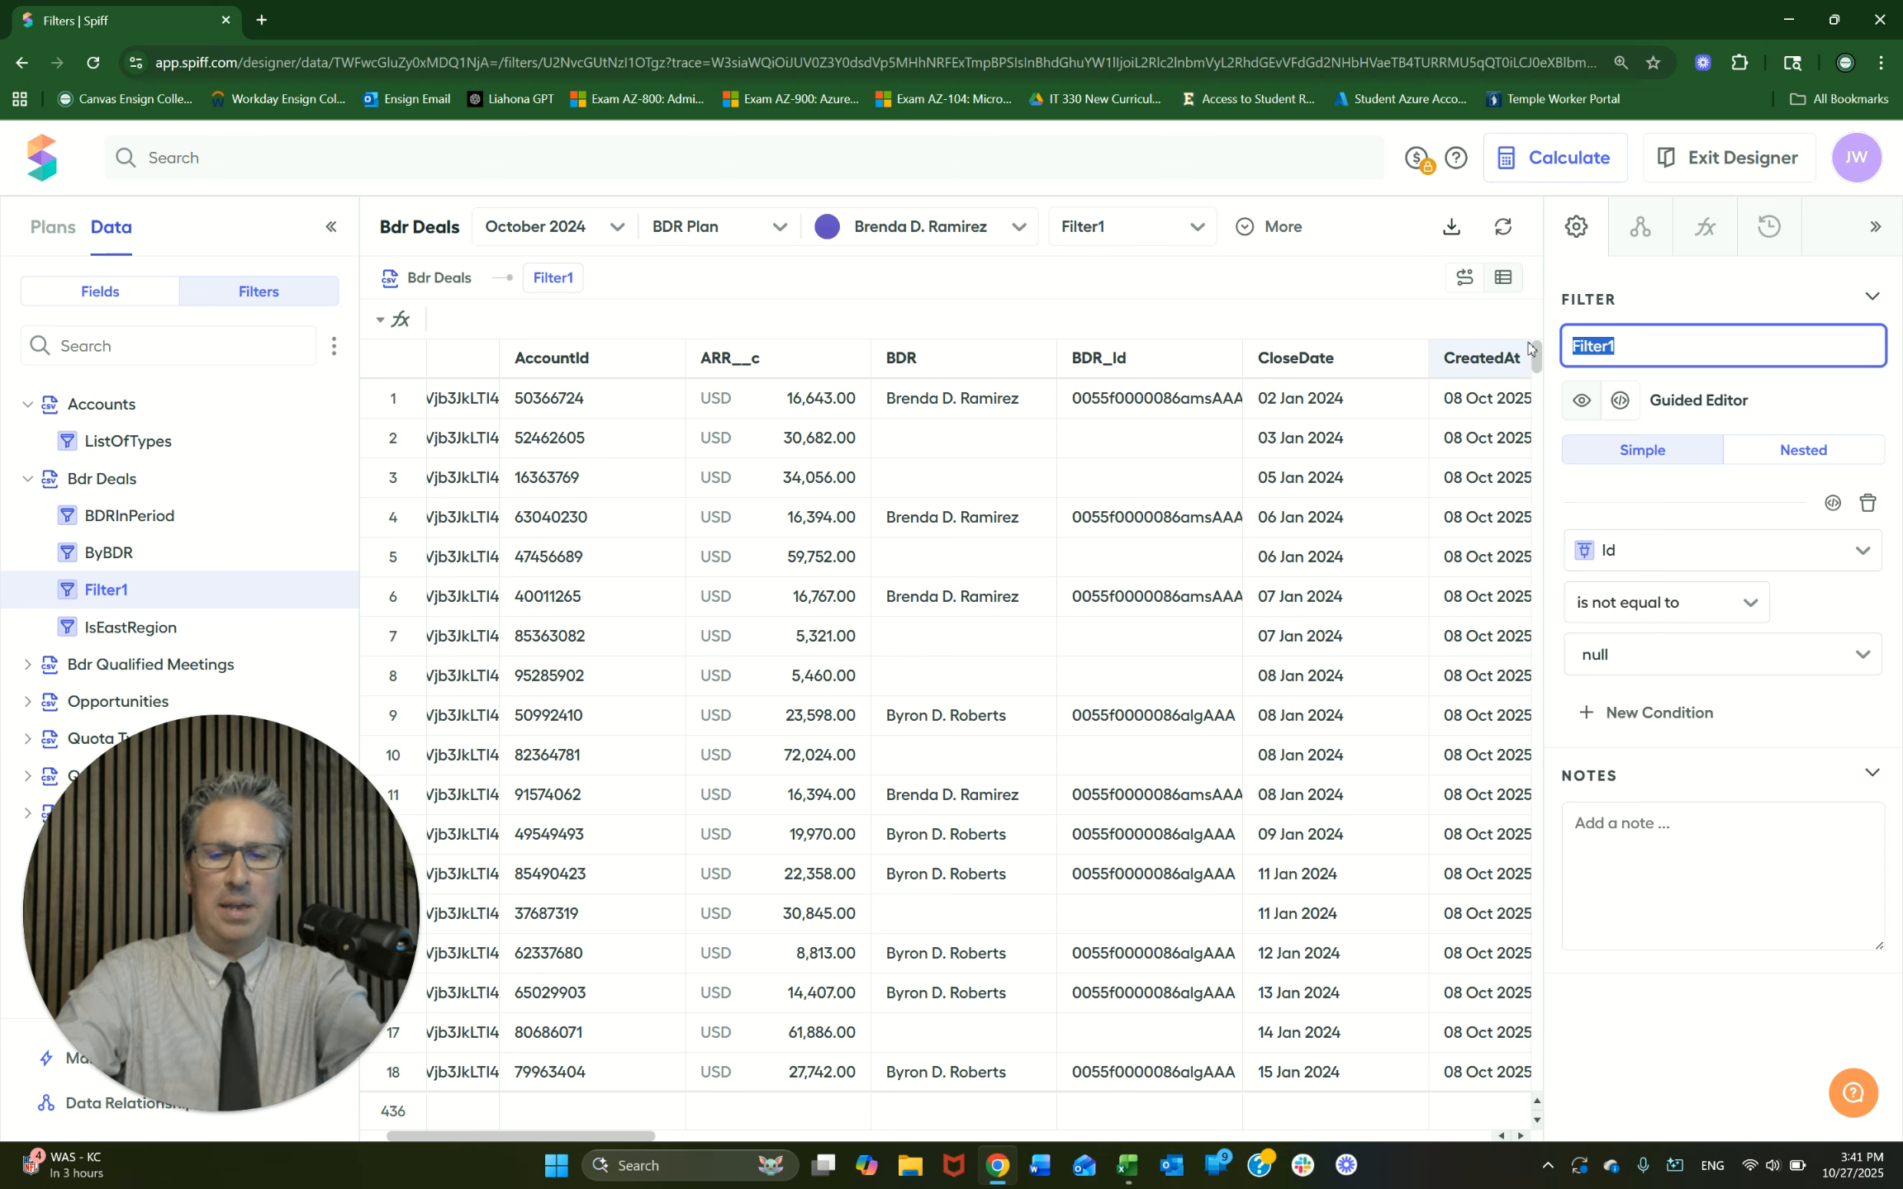
type("ClosedByD")
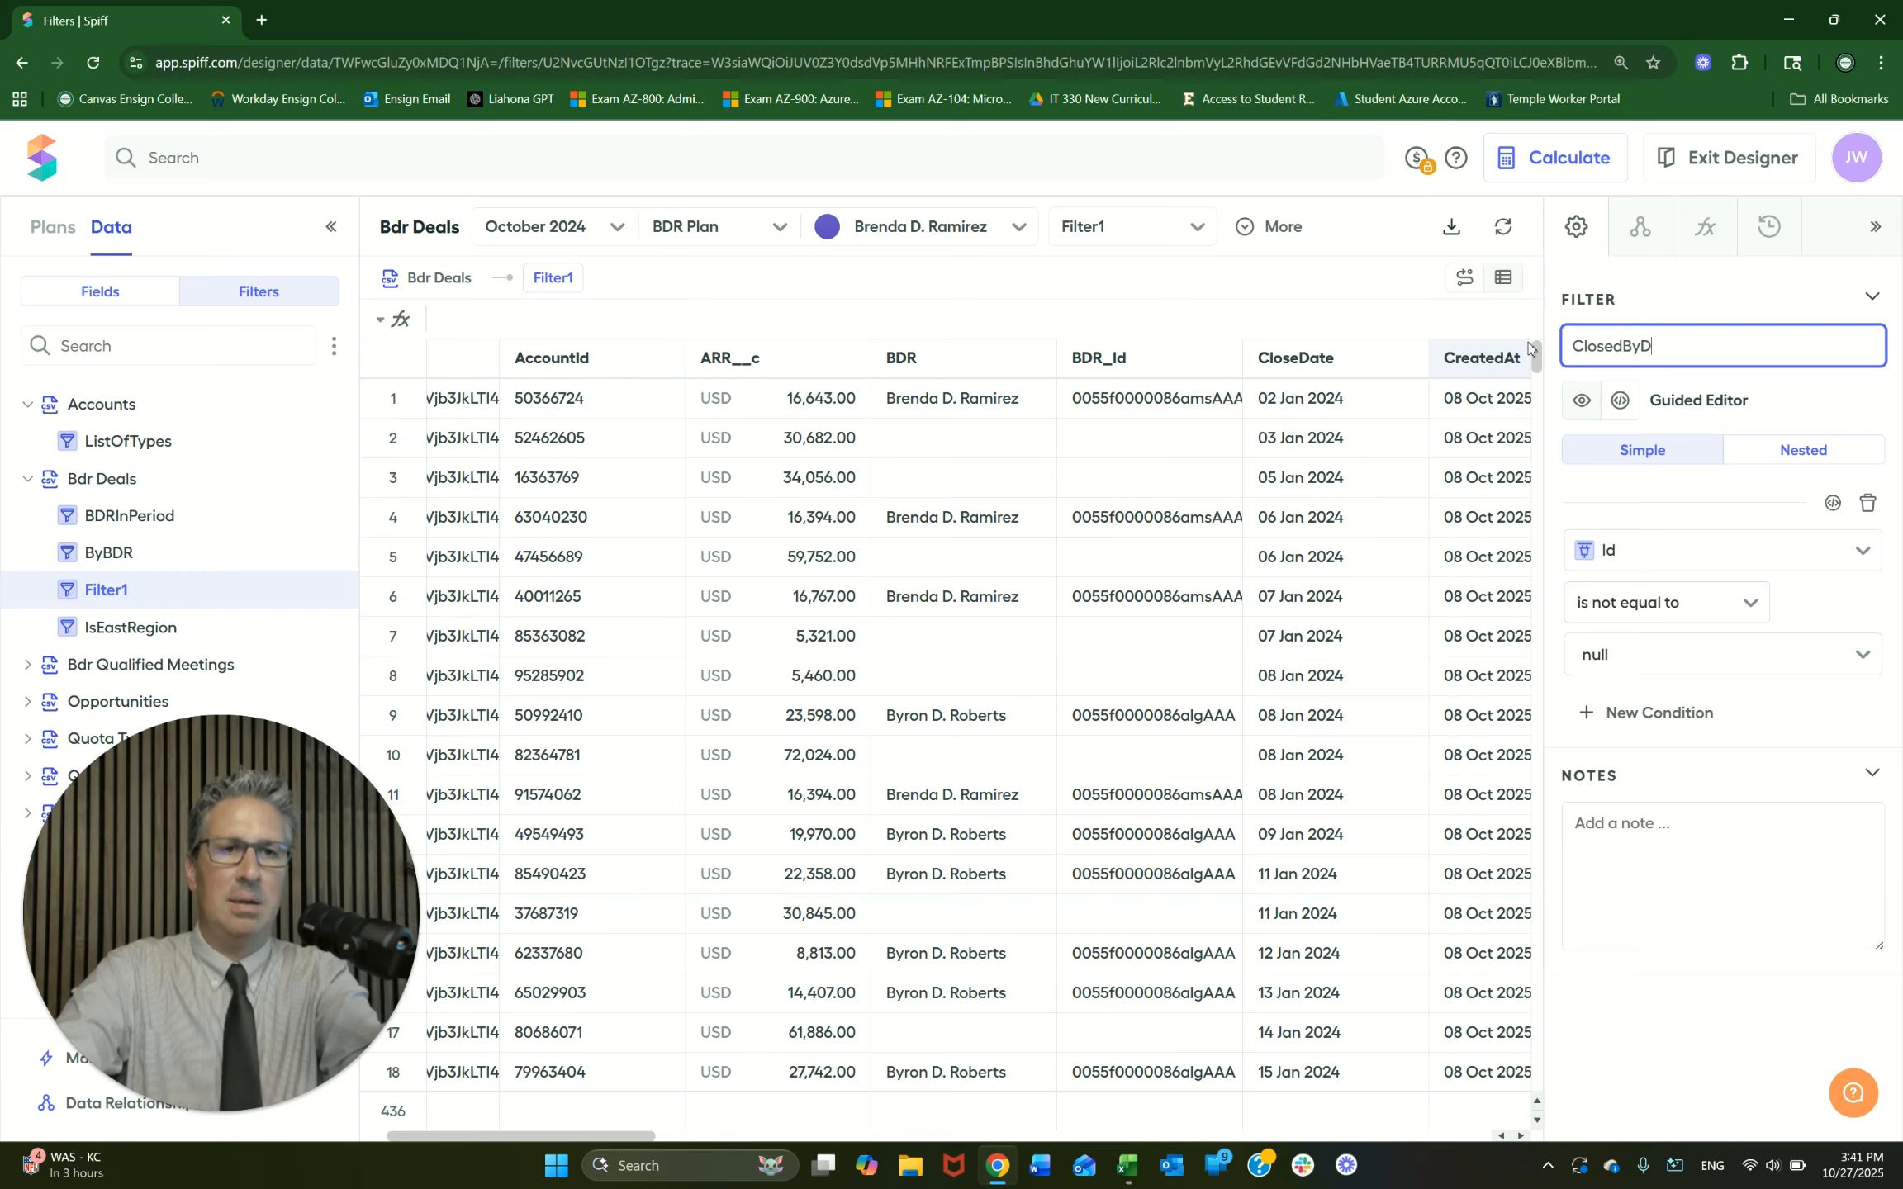
key("BackSpace")
type("BDRInPerio")
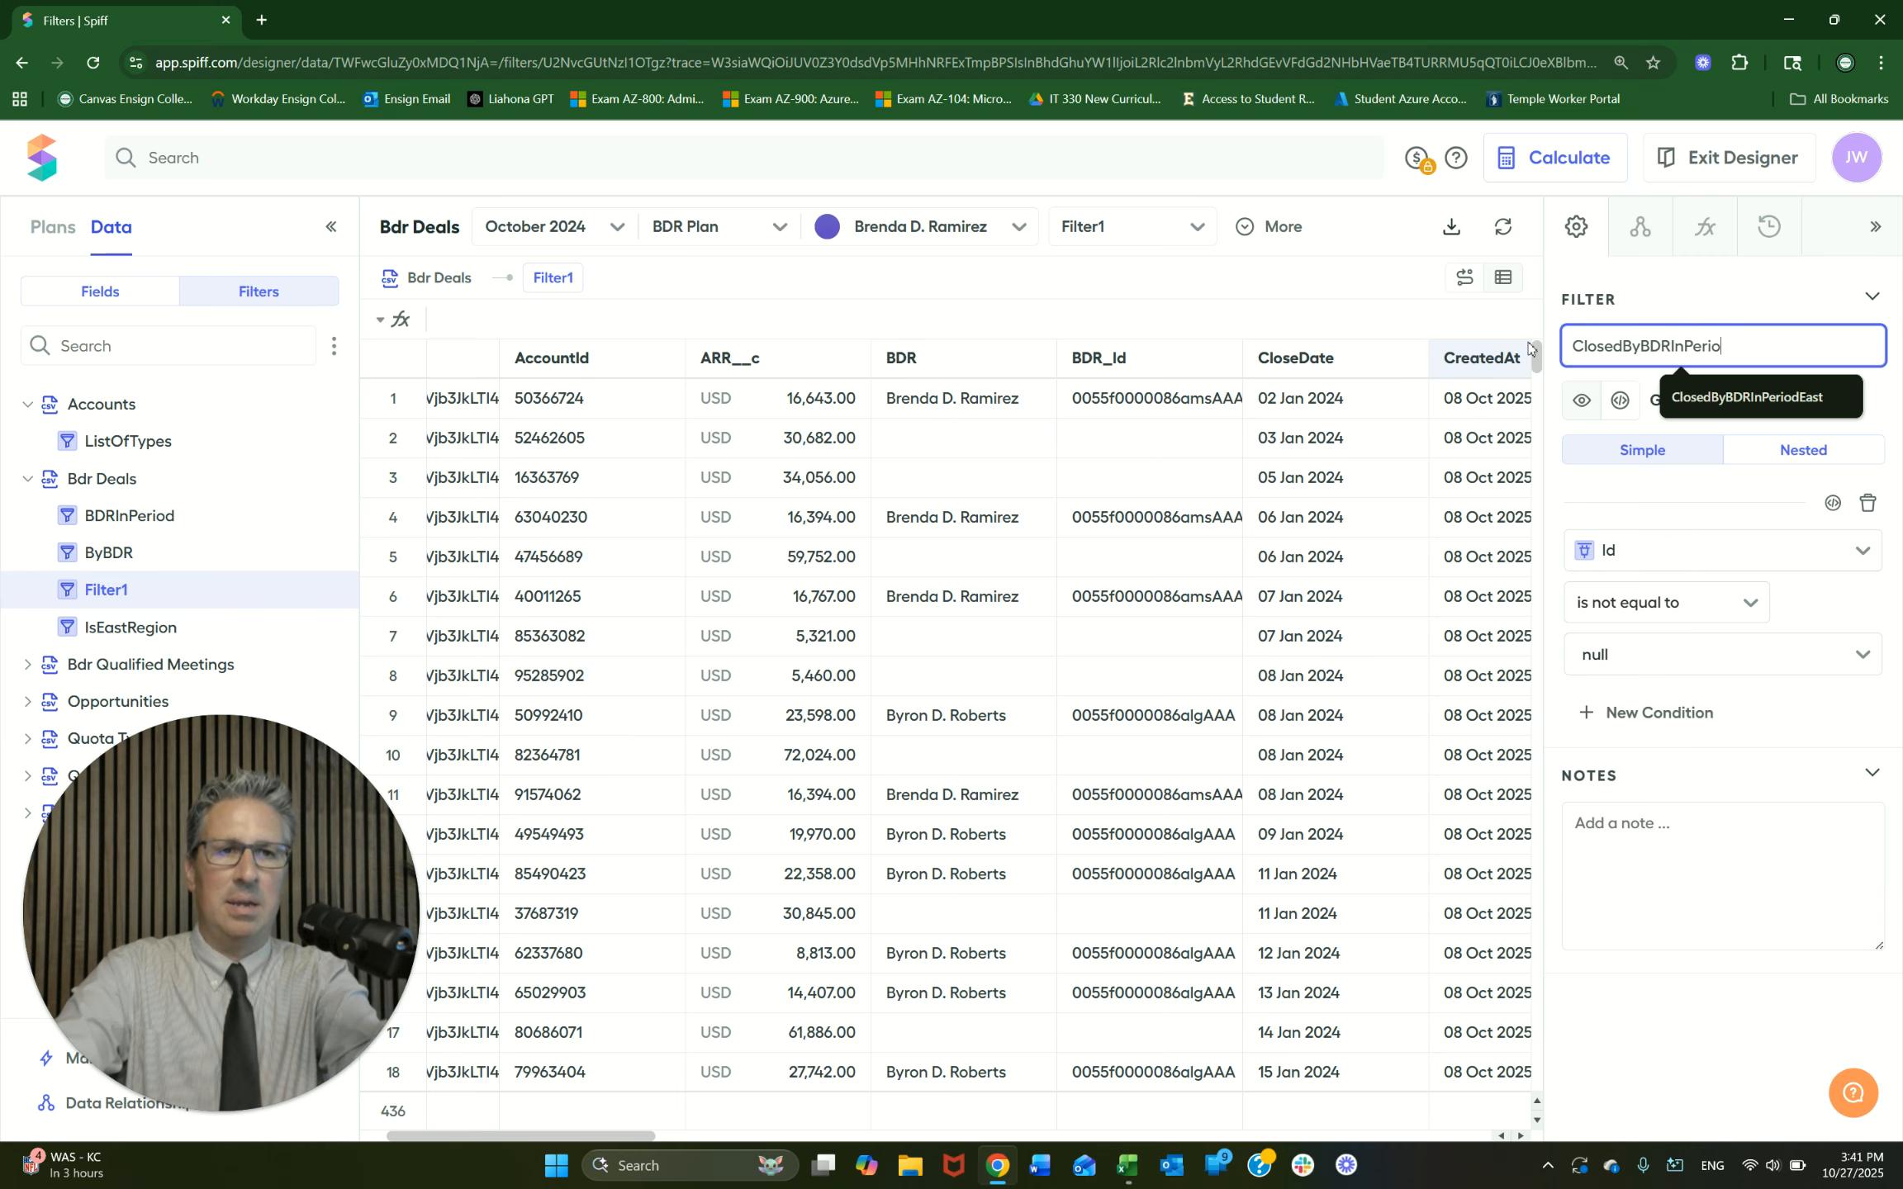
type("dEast")
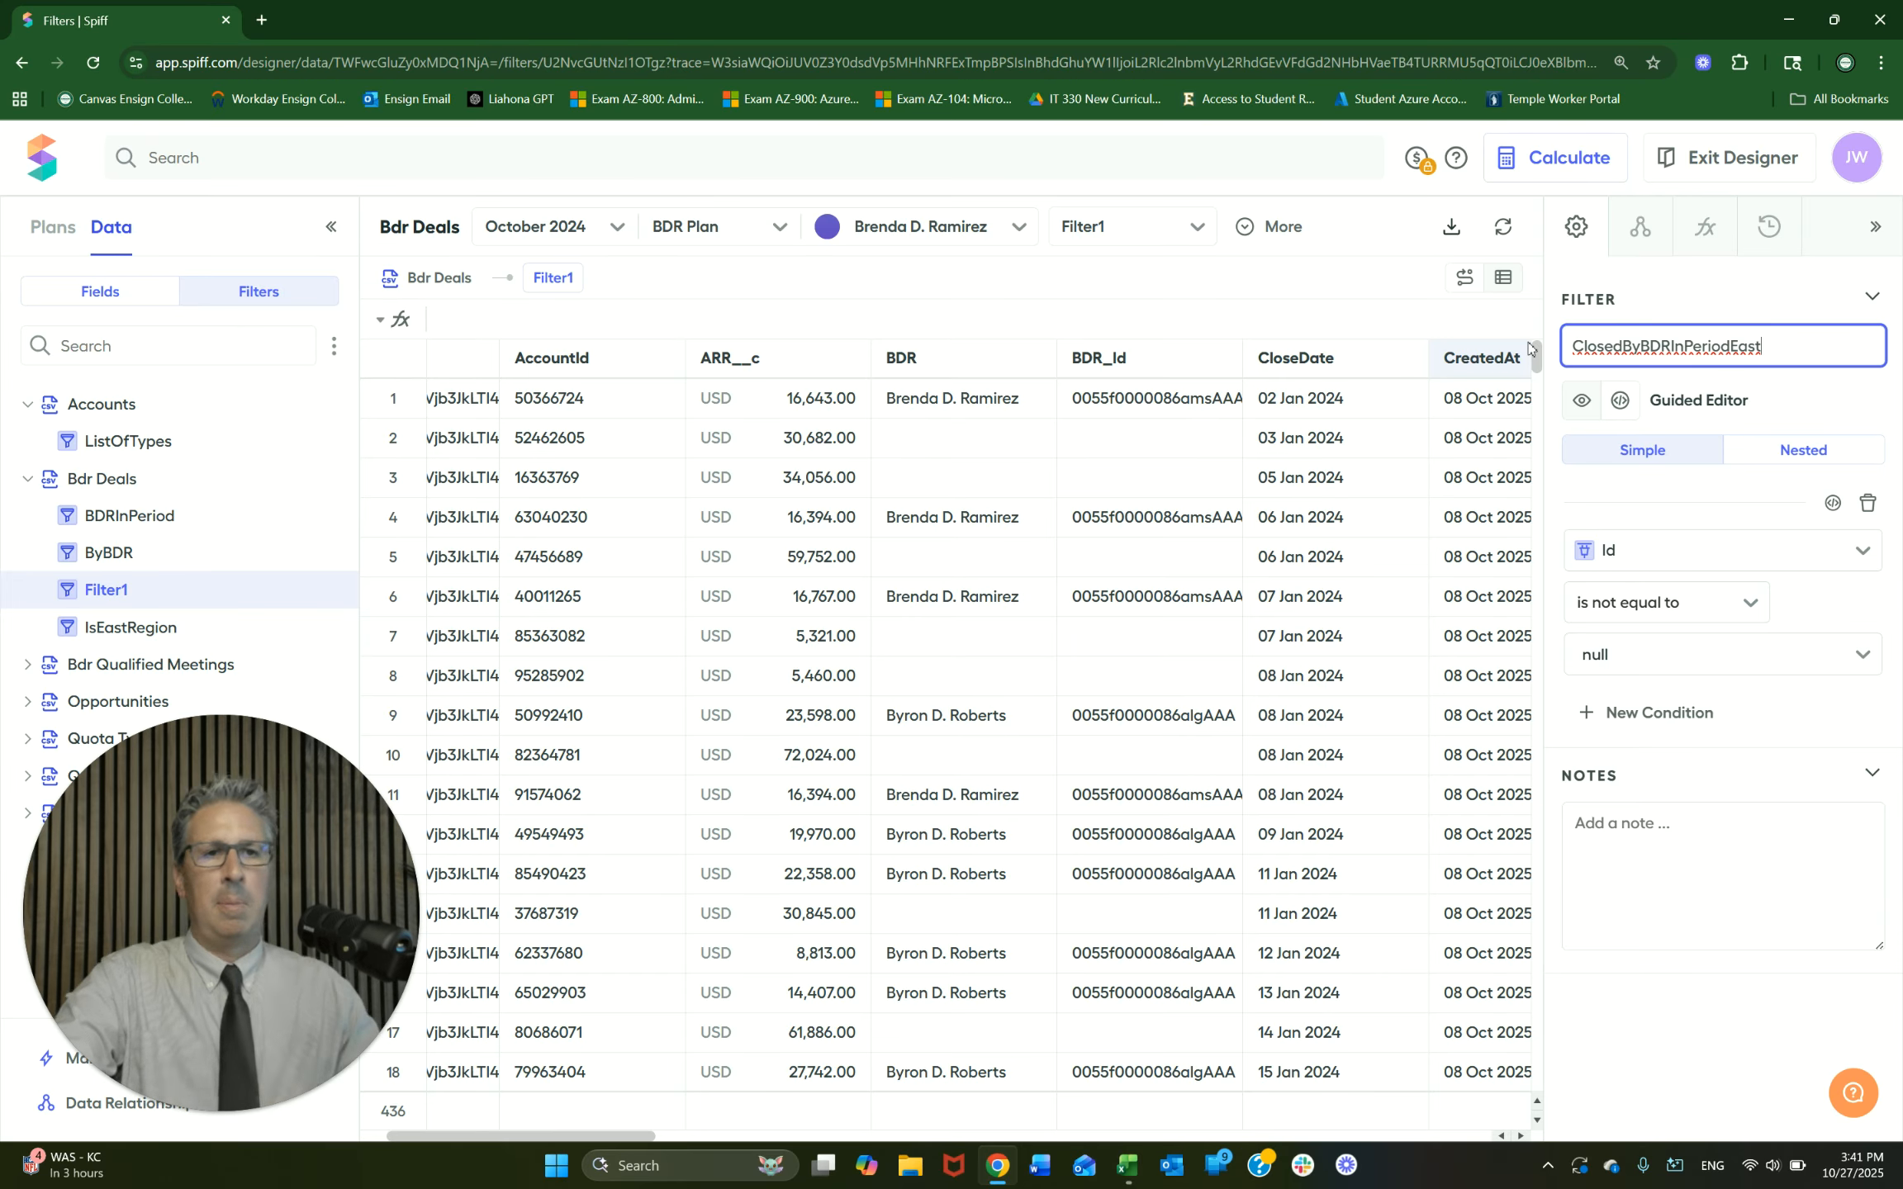
key("Tab")
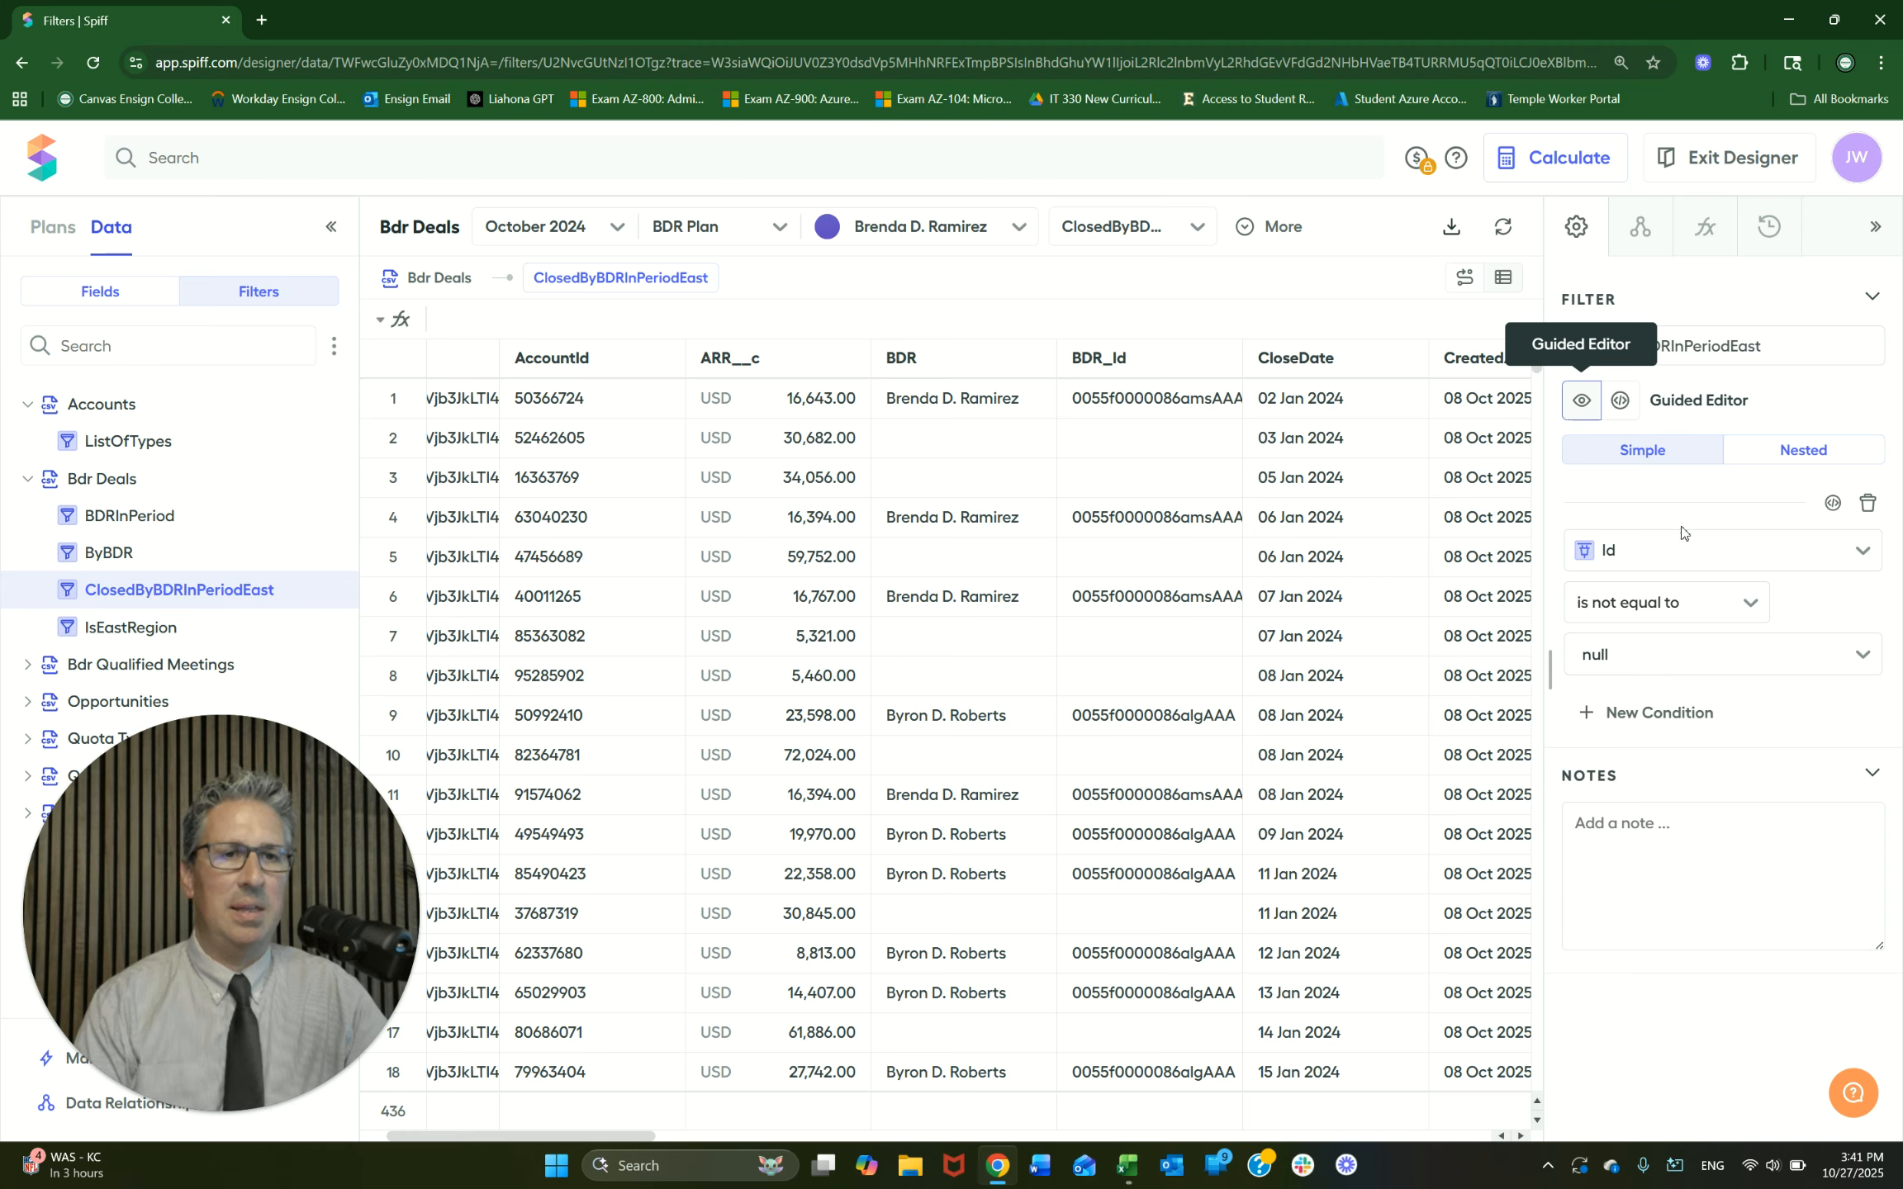
Step: Set the first condition of ClosedByBDRInPeriodEast to the ByBDR filter and add the BDRInPeriod filter as the second condition
left_click(1863, 552)
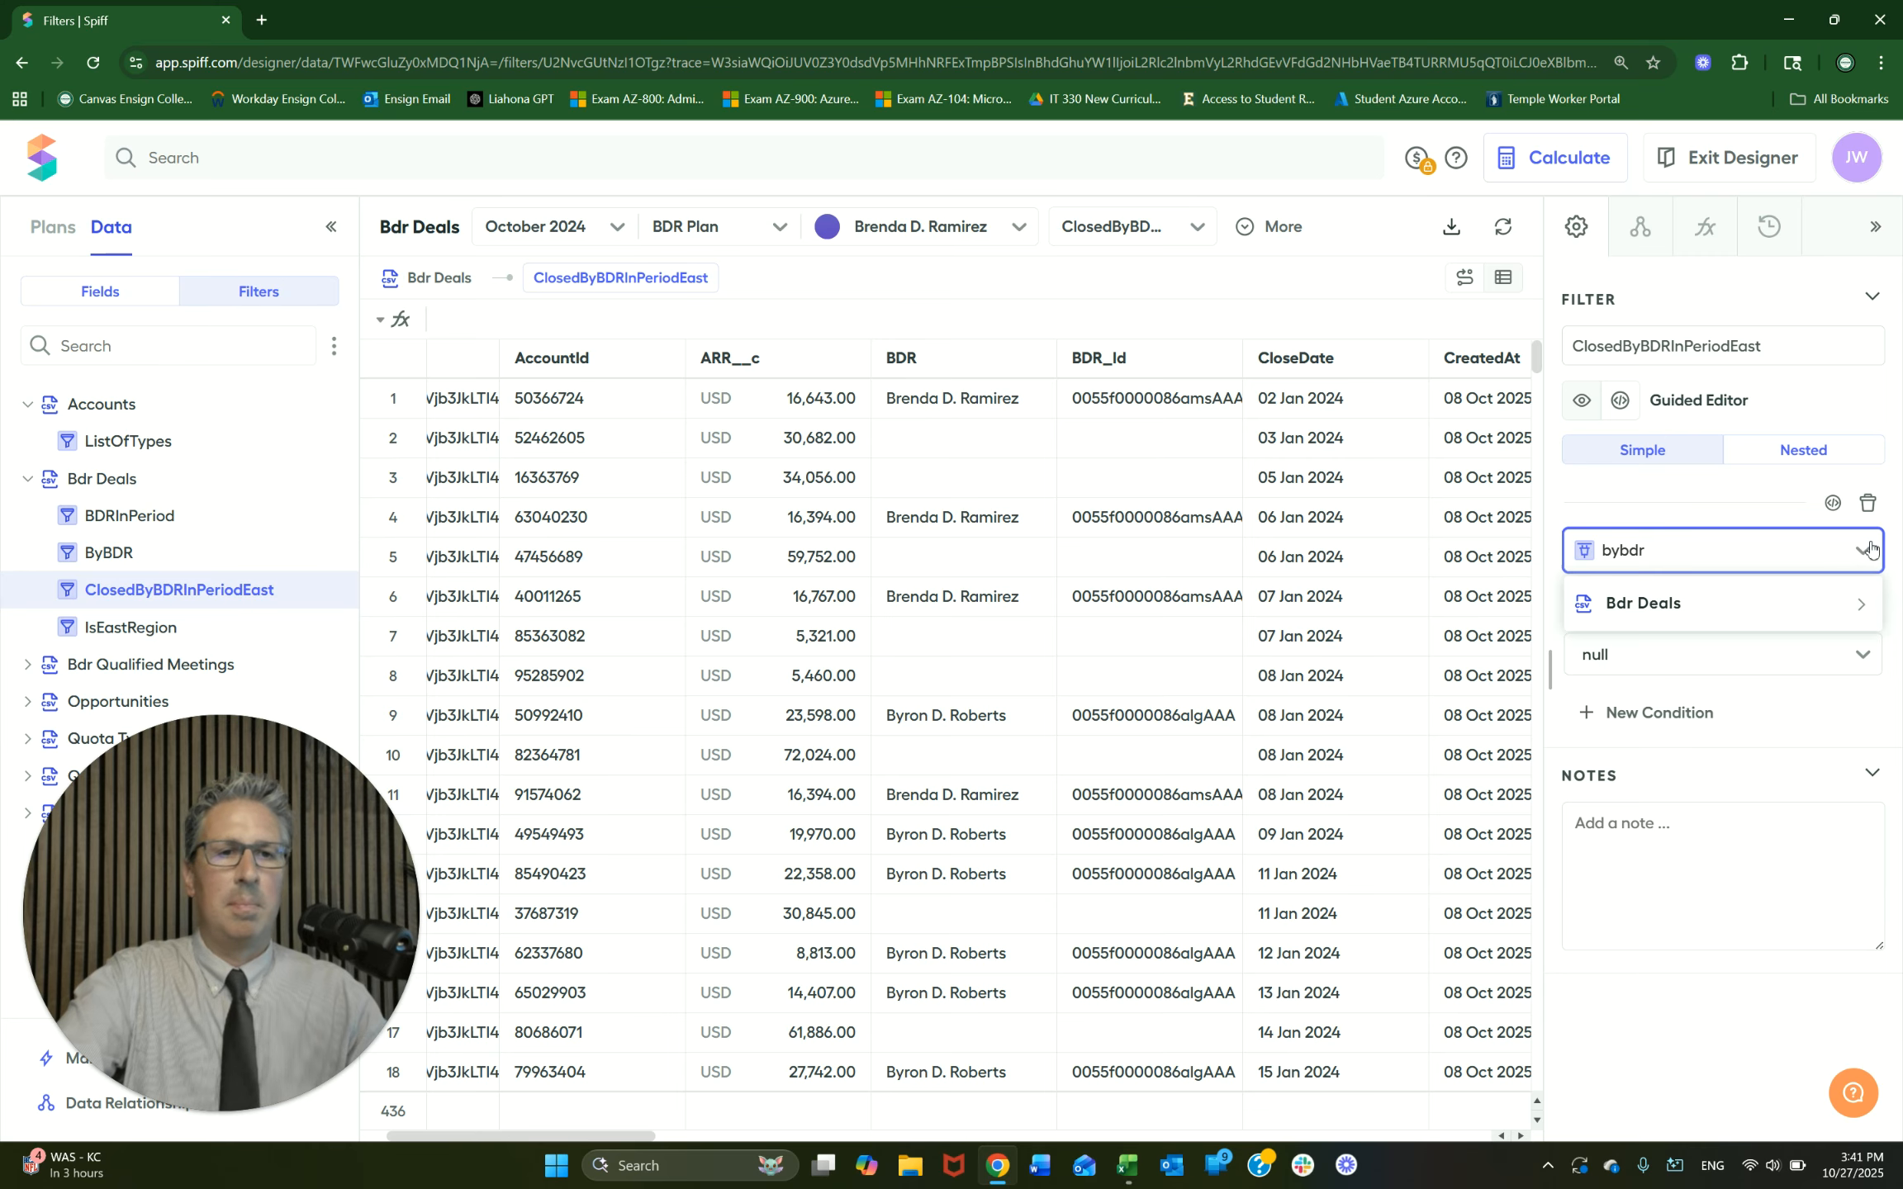
left_click(1653, 613)
left_click(1639, 651)
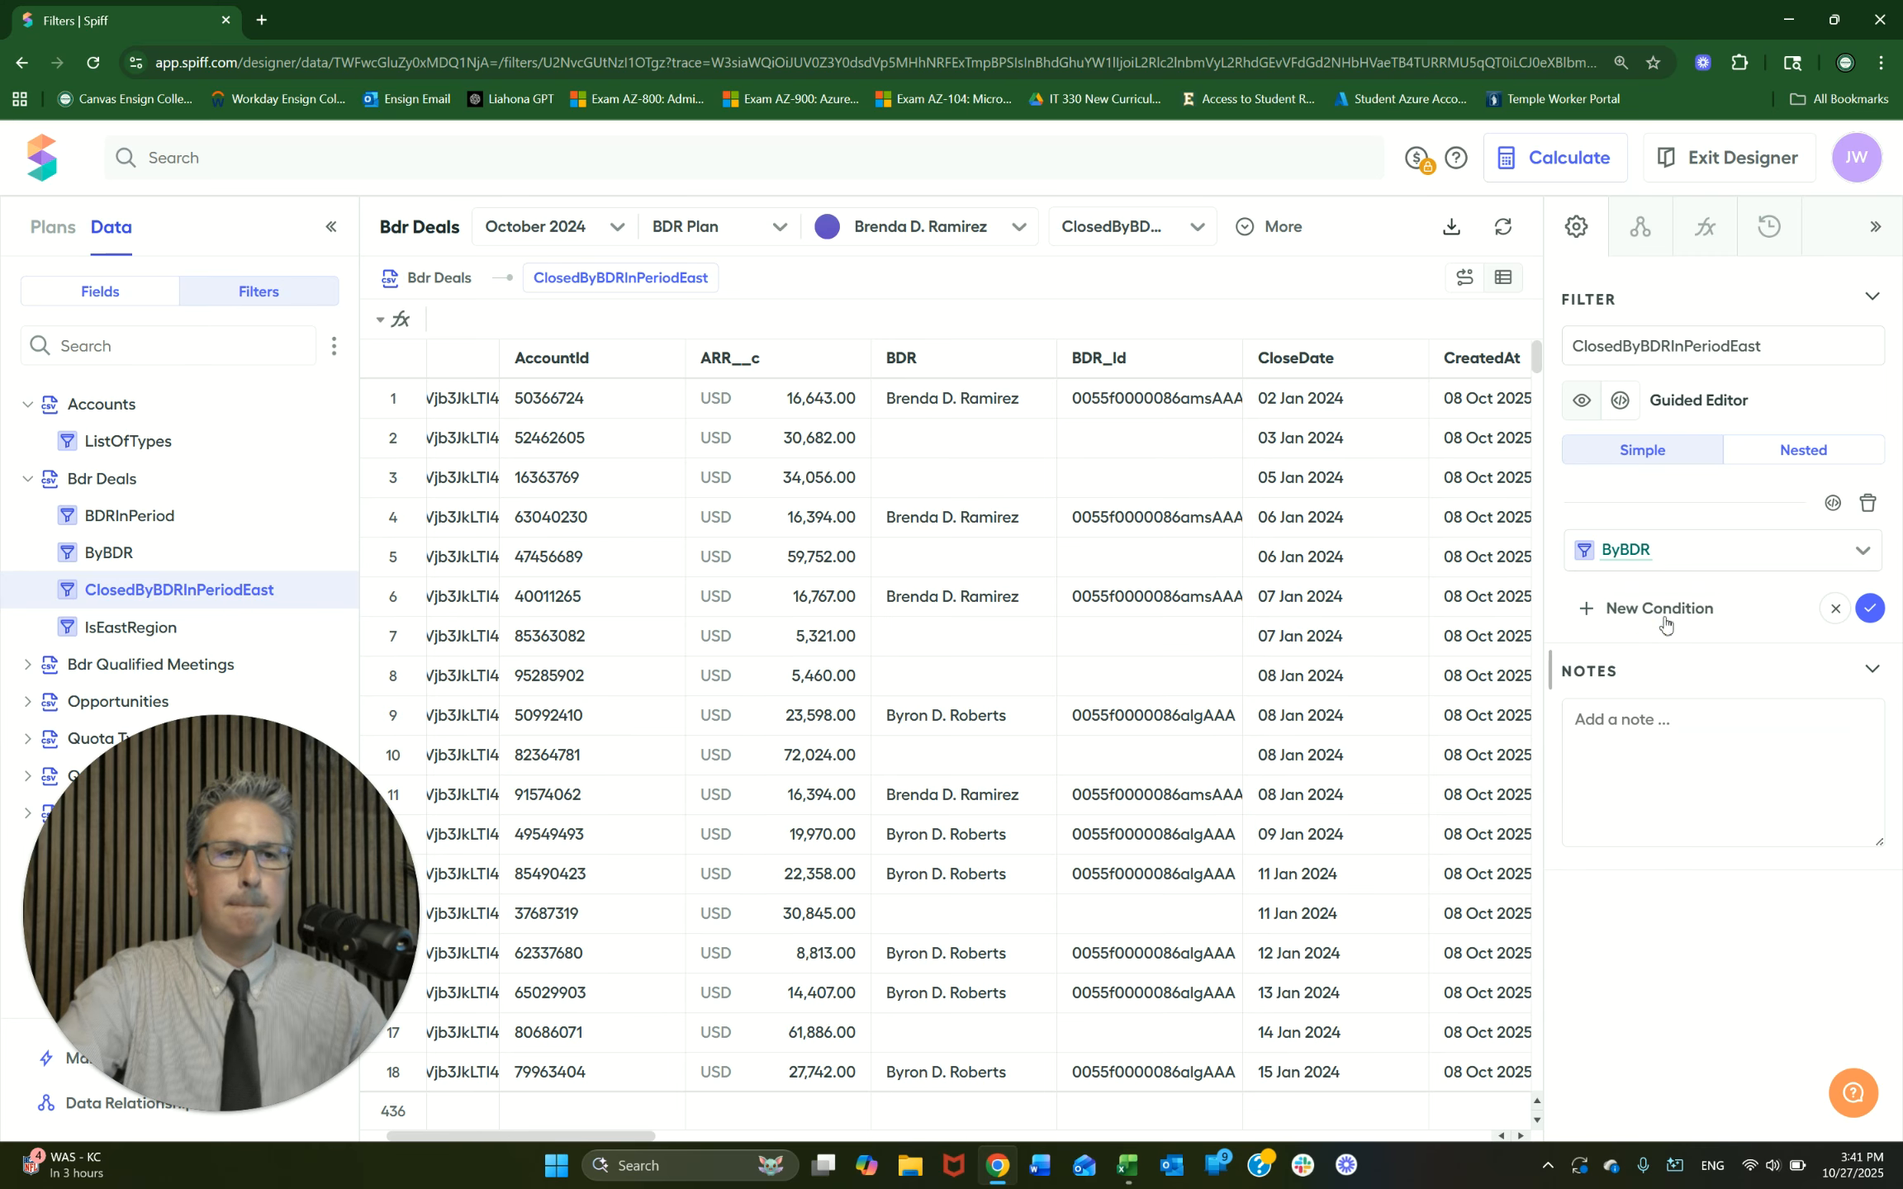
left_click(1659, 609)
left_click(1667, 660)
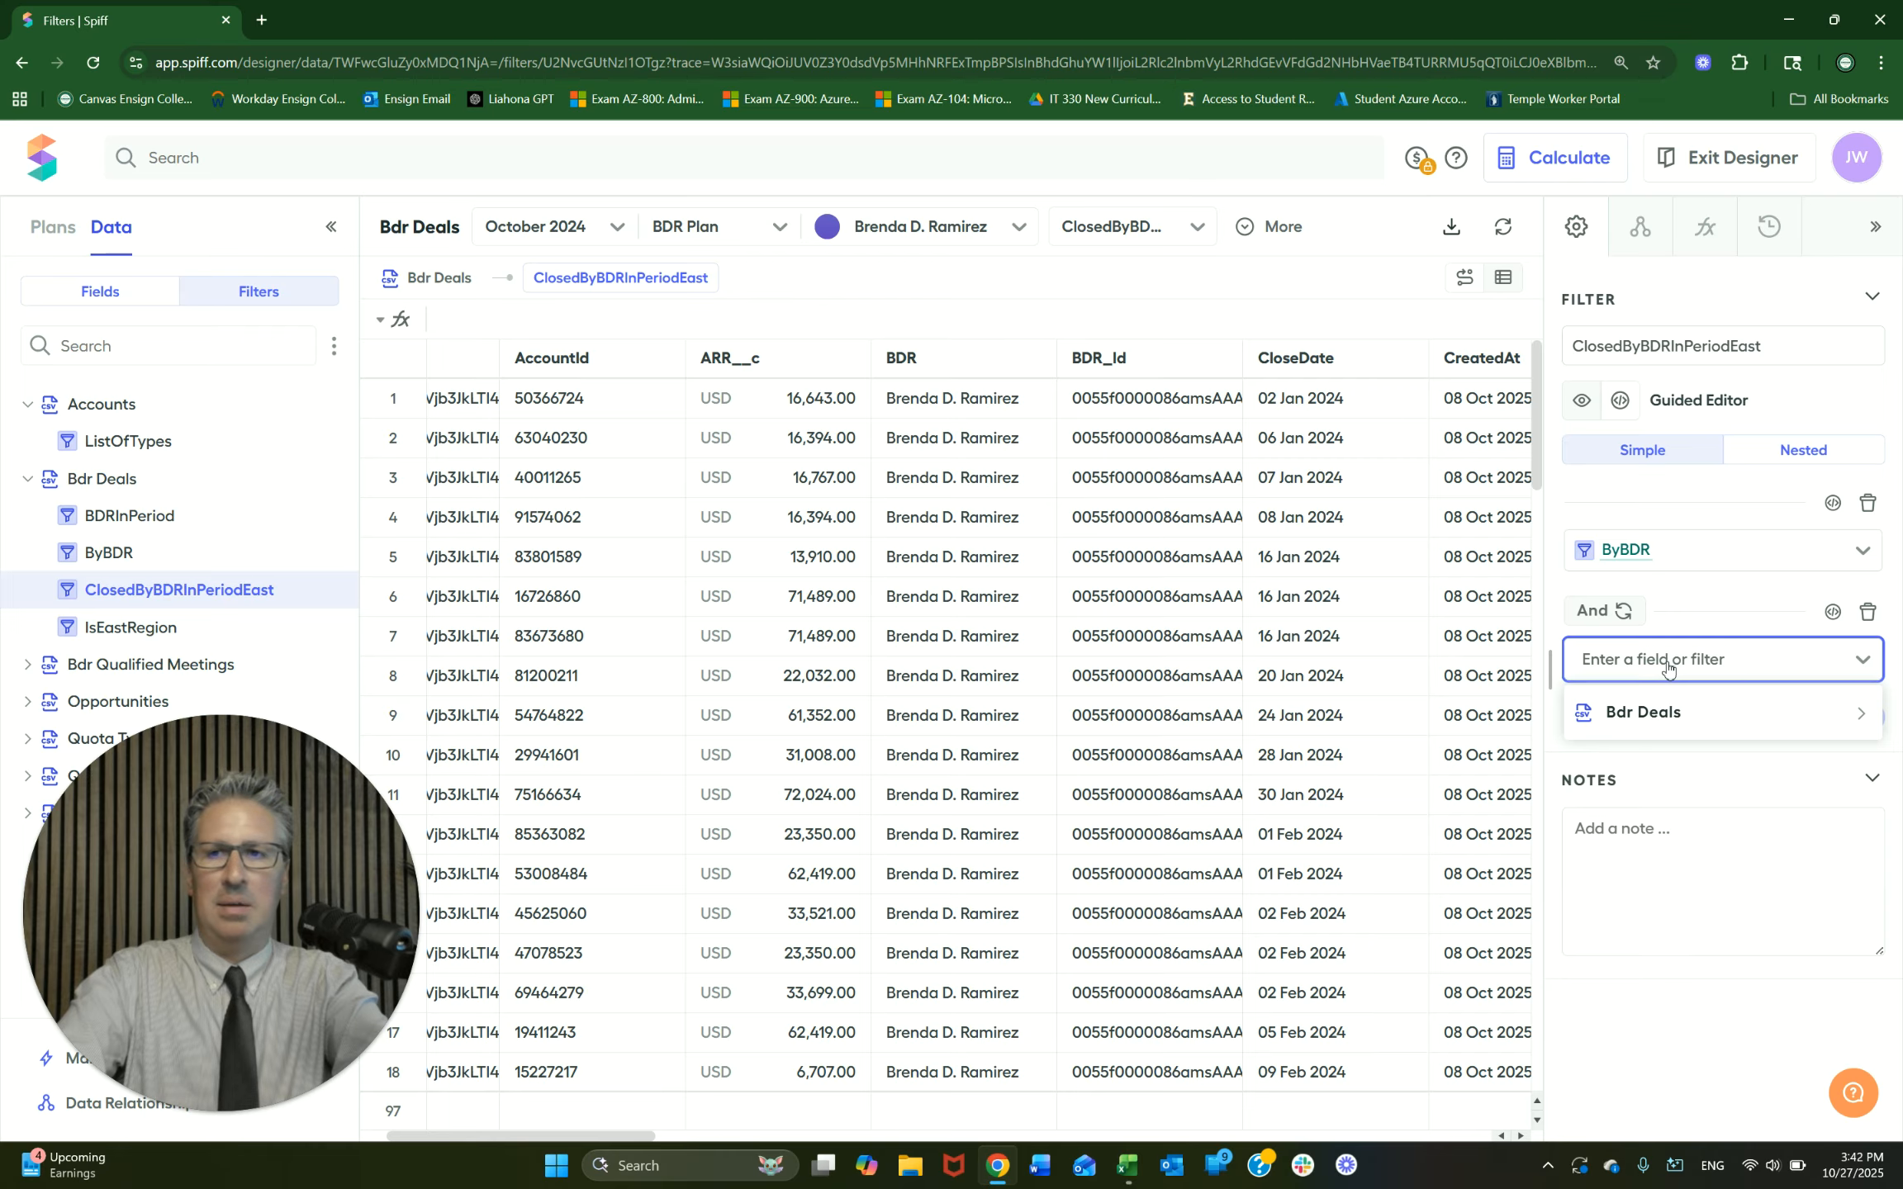
type("bdrin")
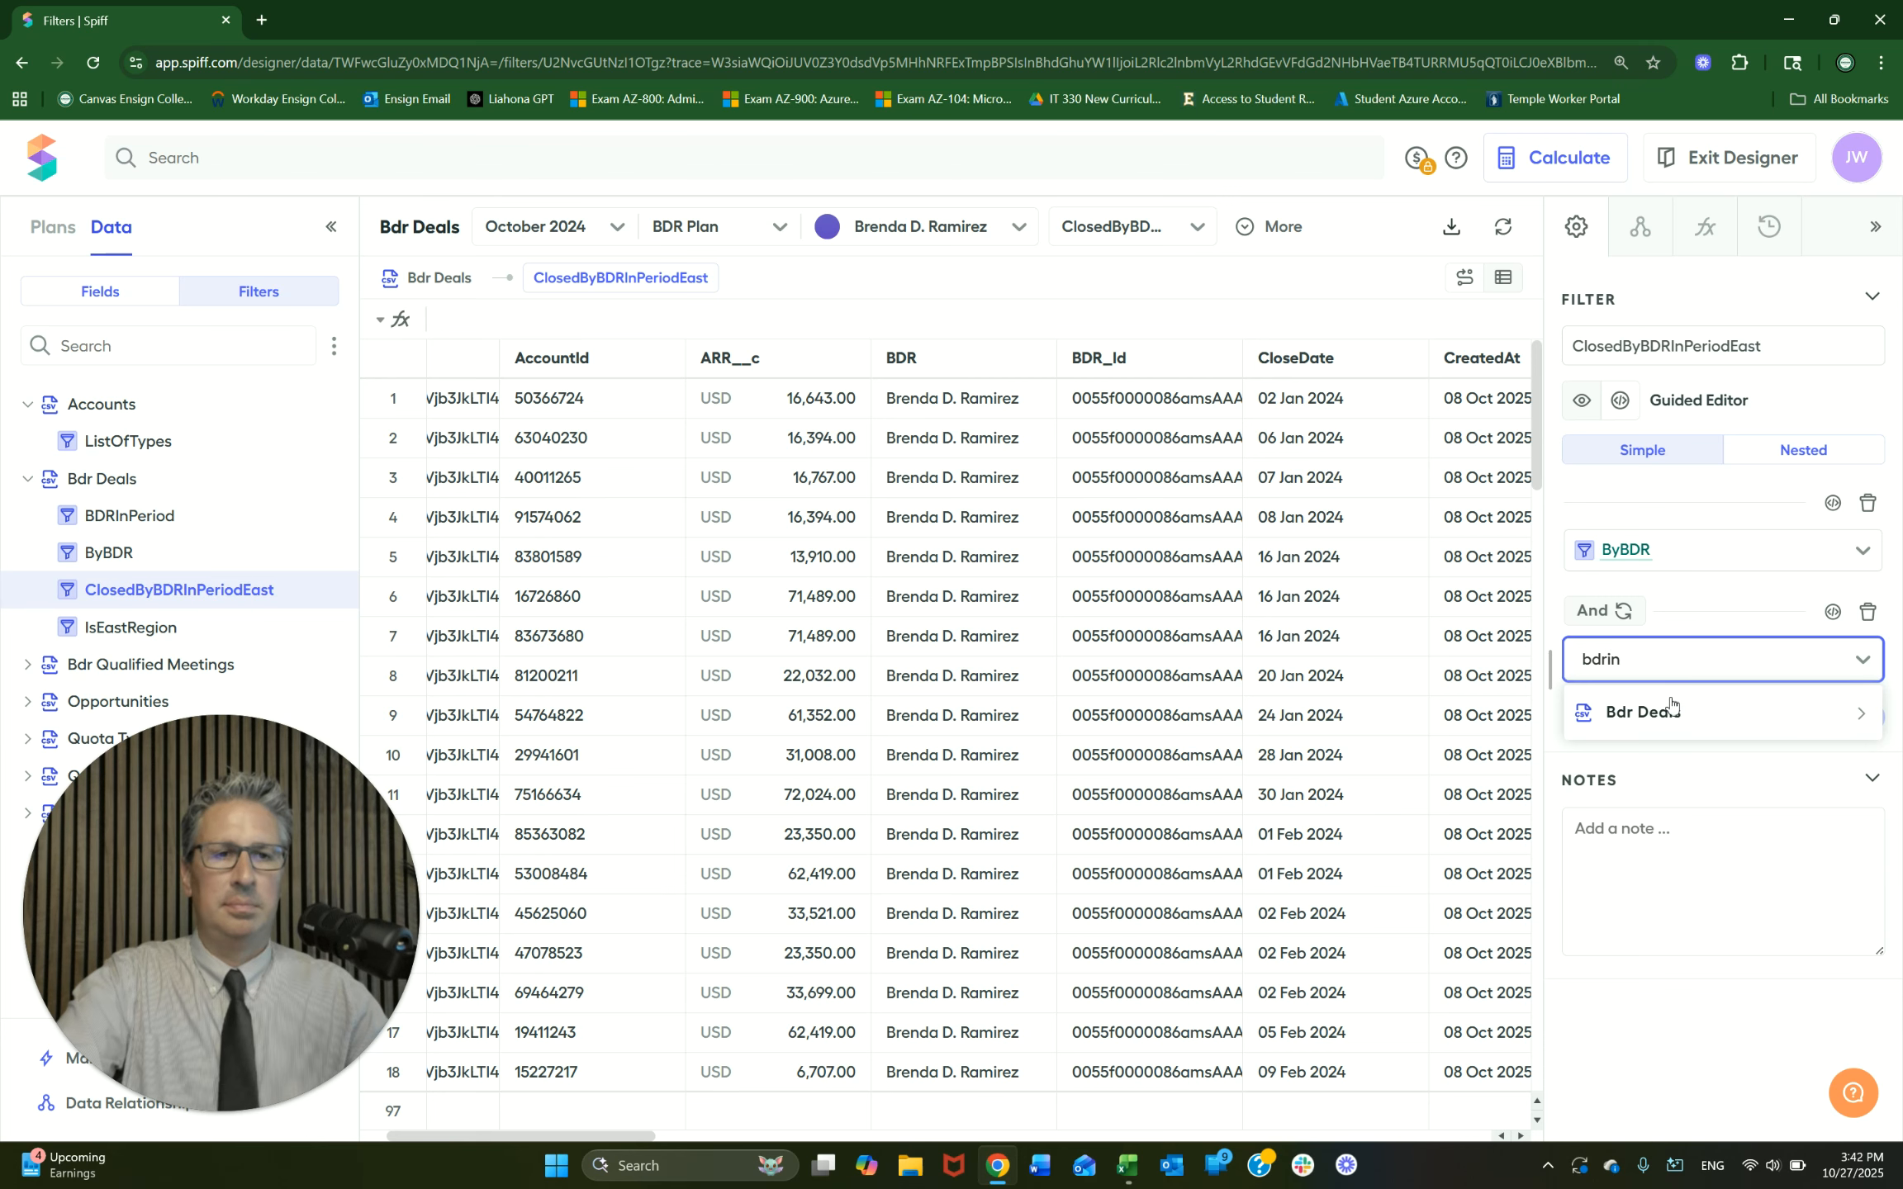
left_click(1670, 711)
left_click(1660, 754)
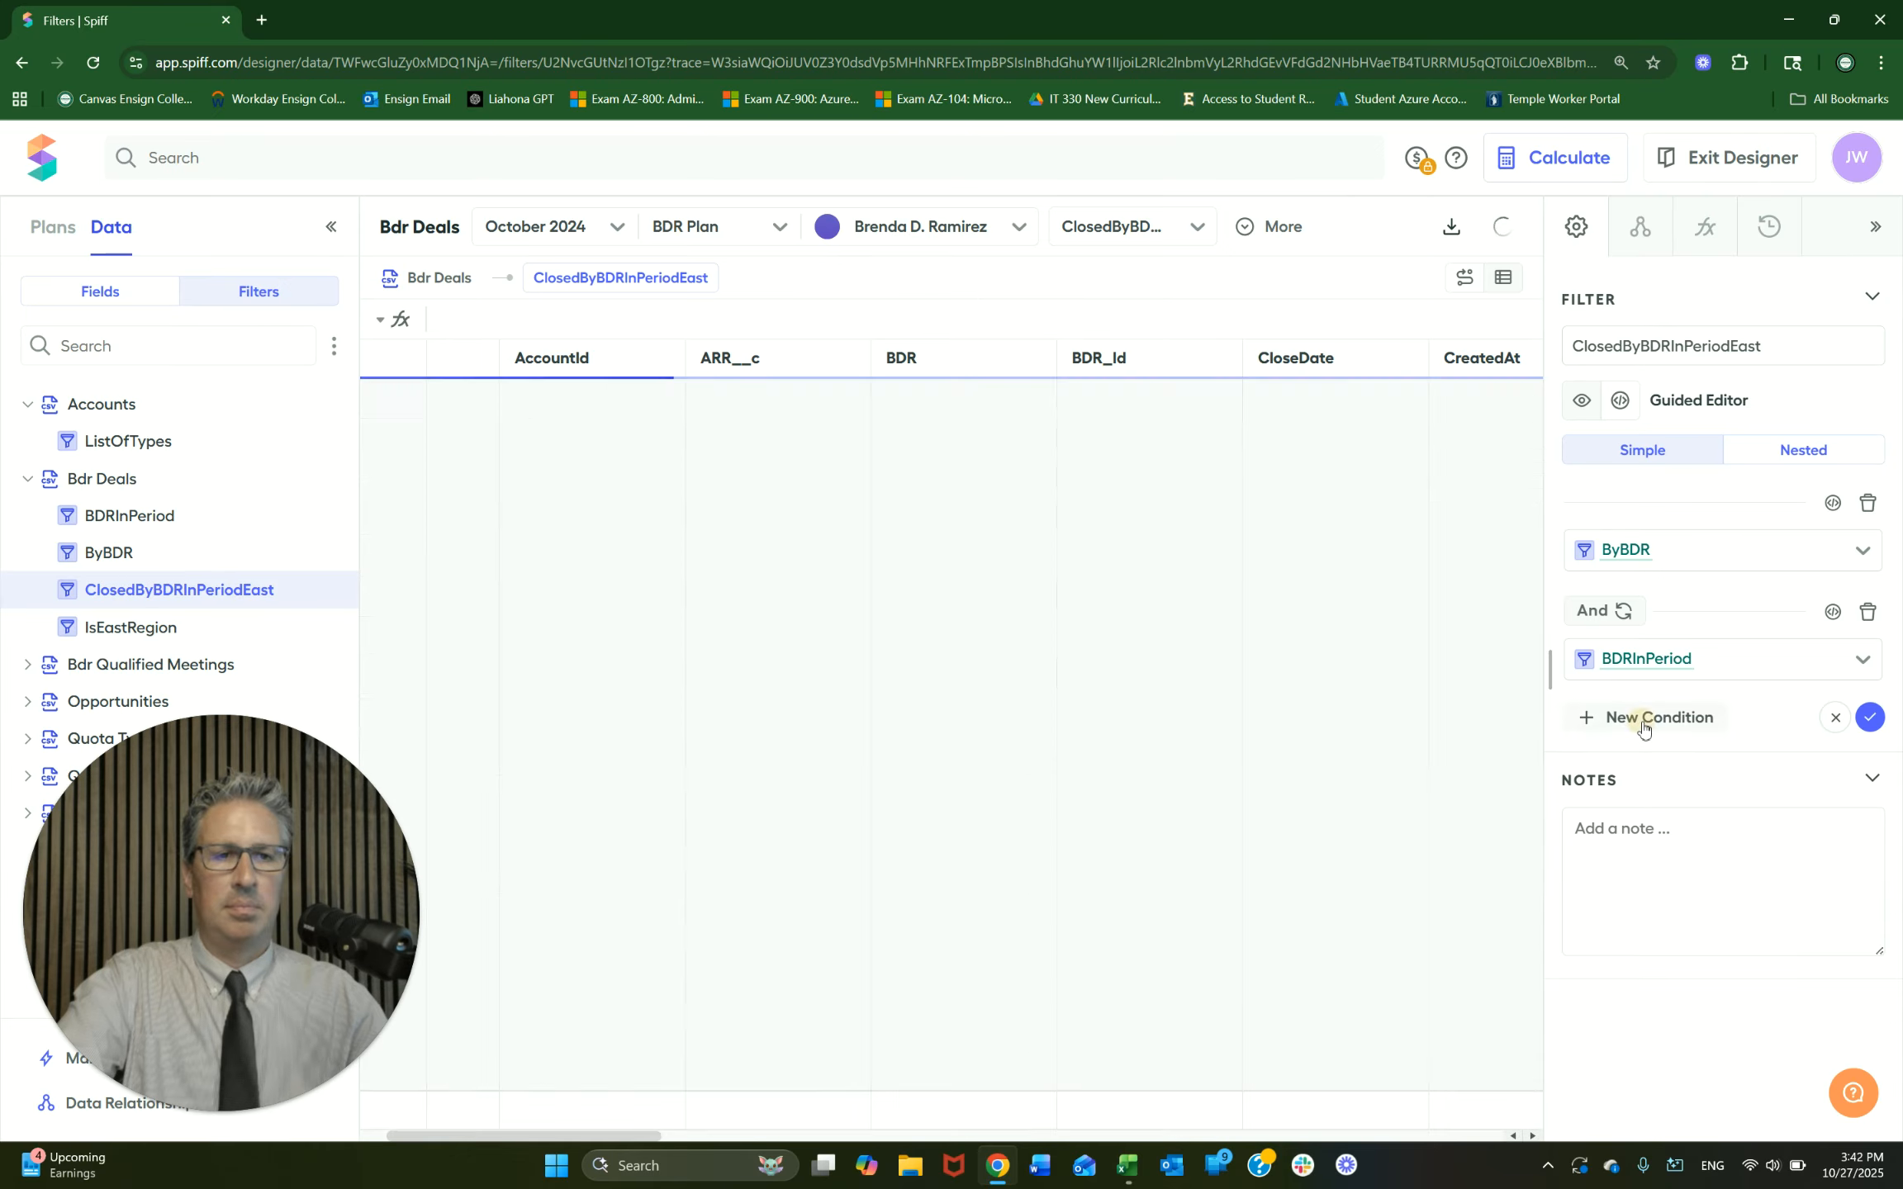
Step: Add the IsEastRegion filter as the third condition of ClosedByBDRInPeriodEast
left_click(1644, 727)
left_click(1649, 774)
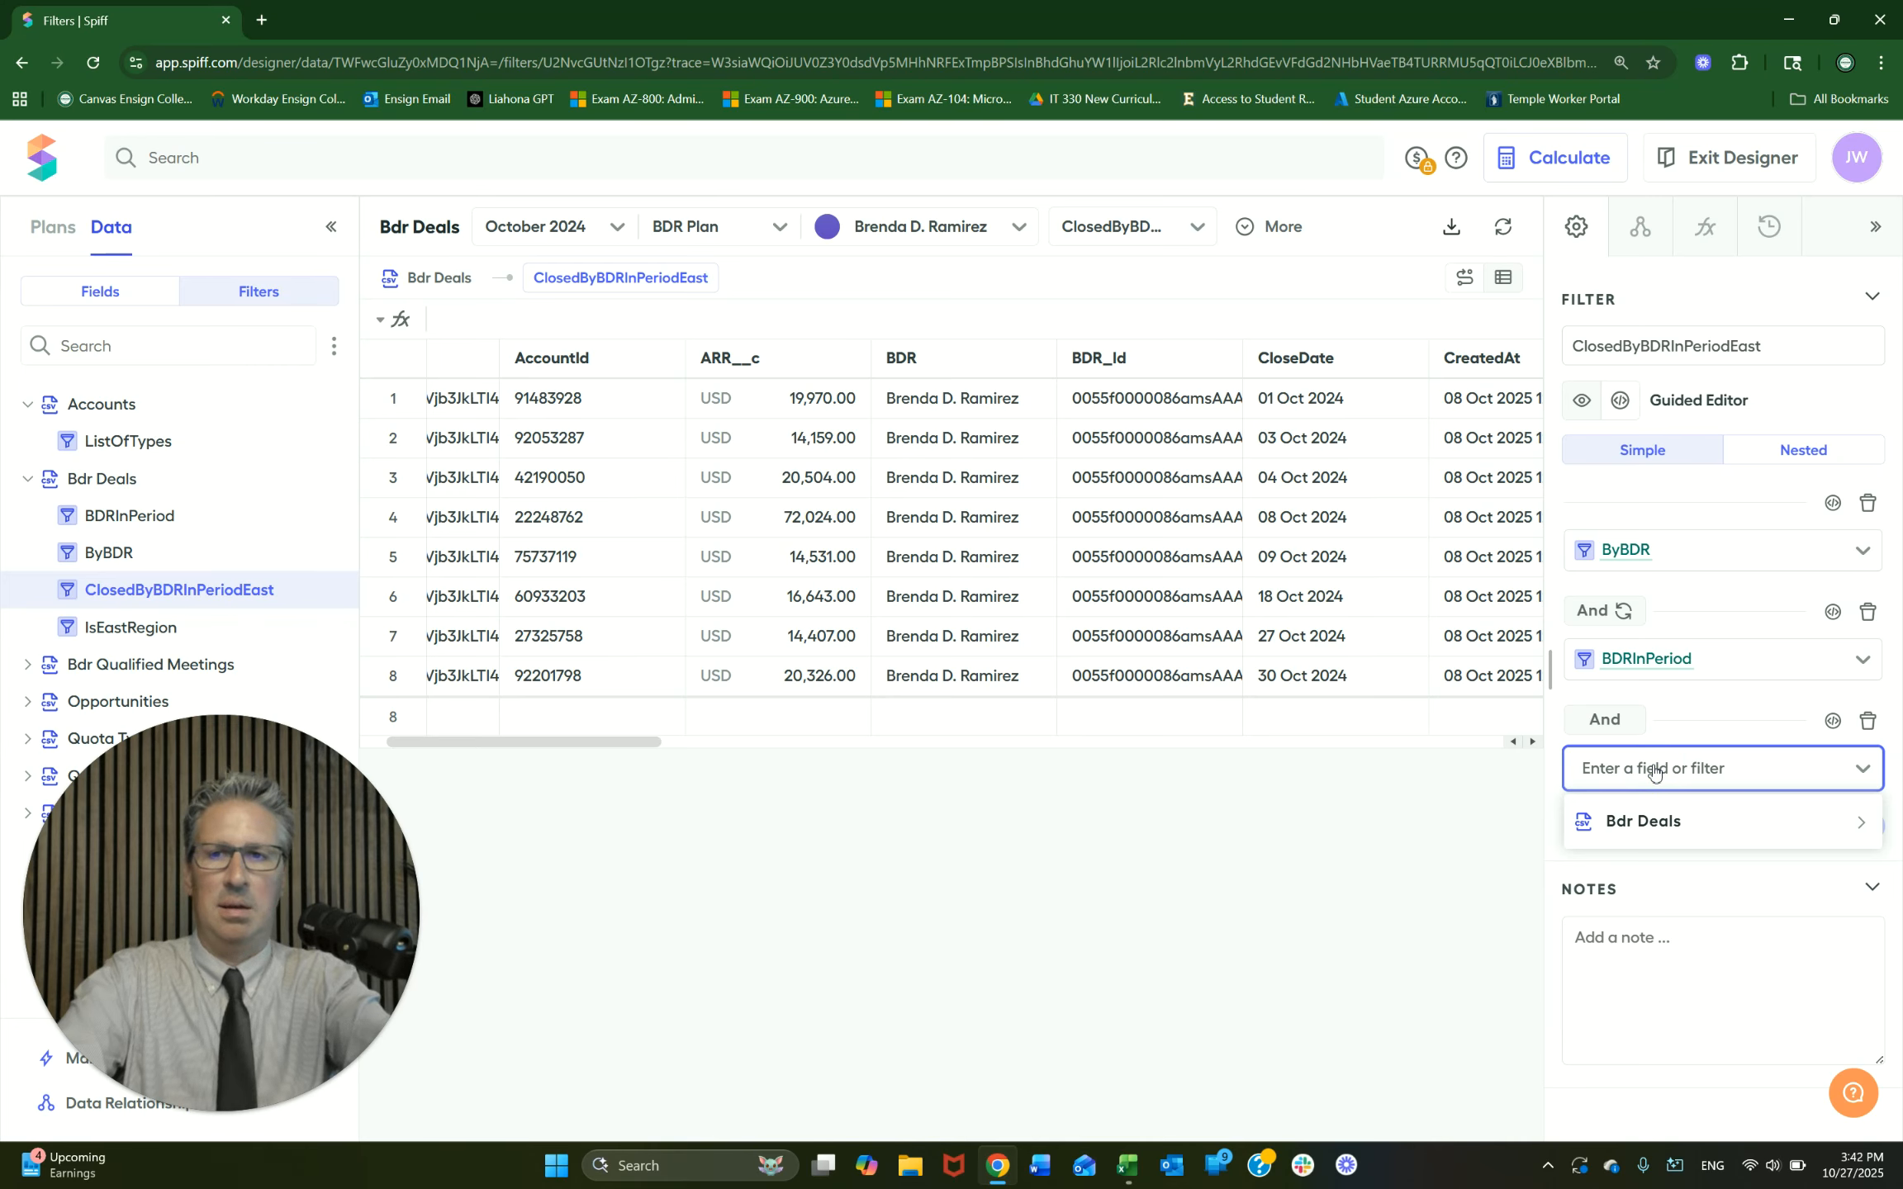
type("os")
key("BackSpace")
type("iseast")
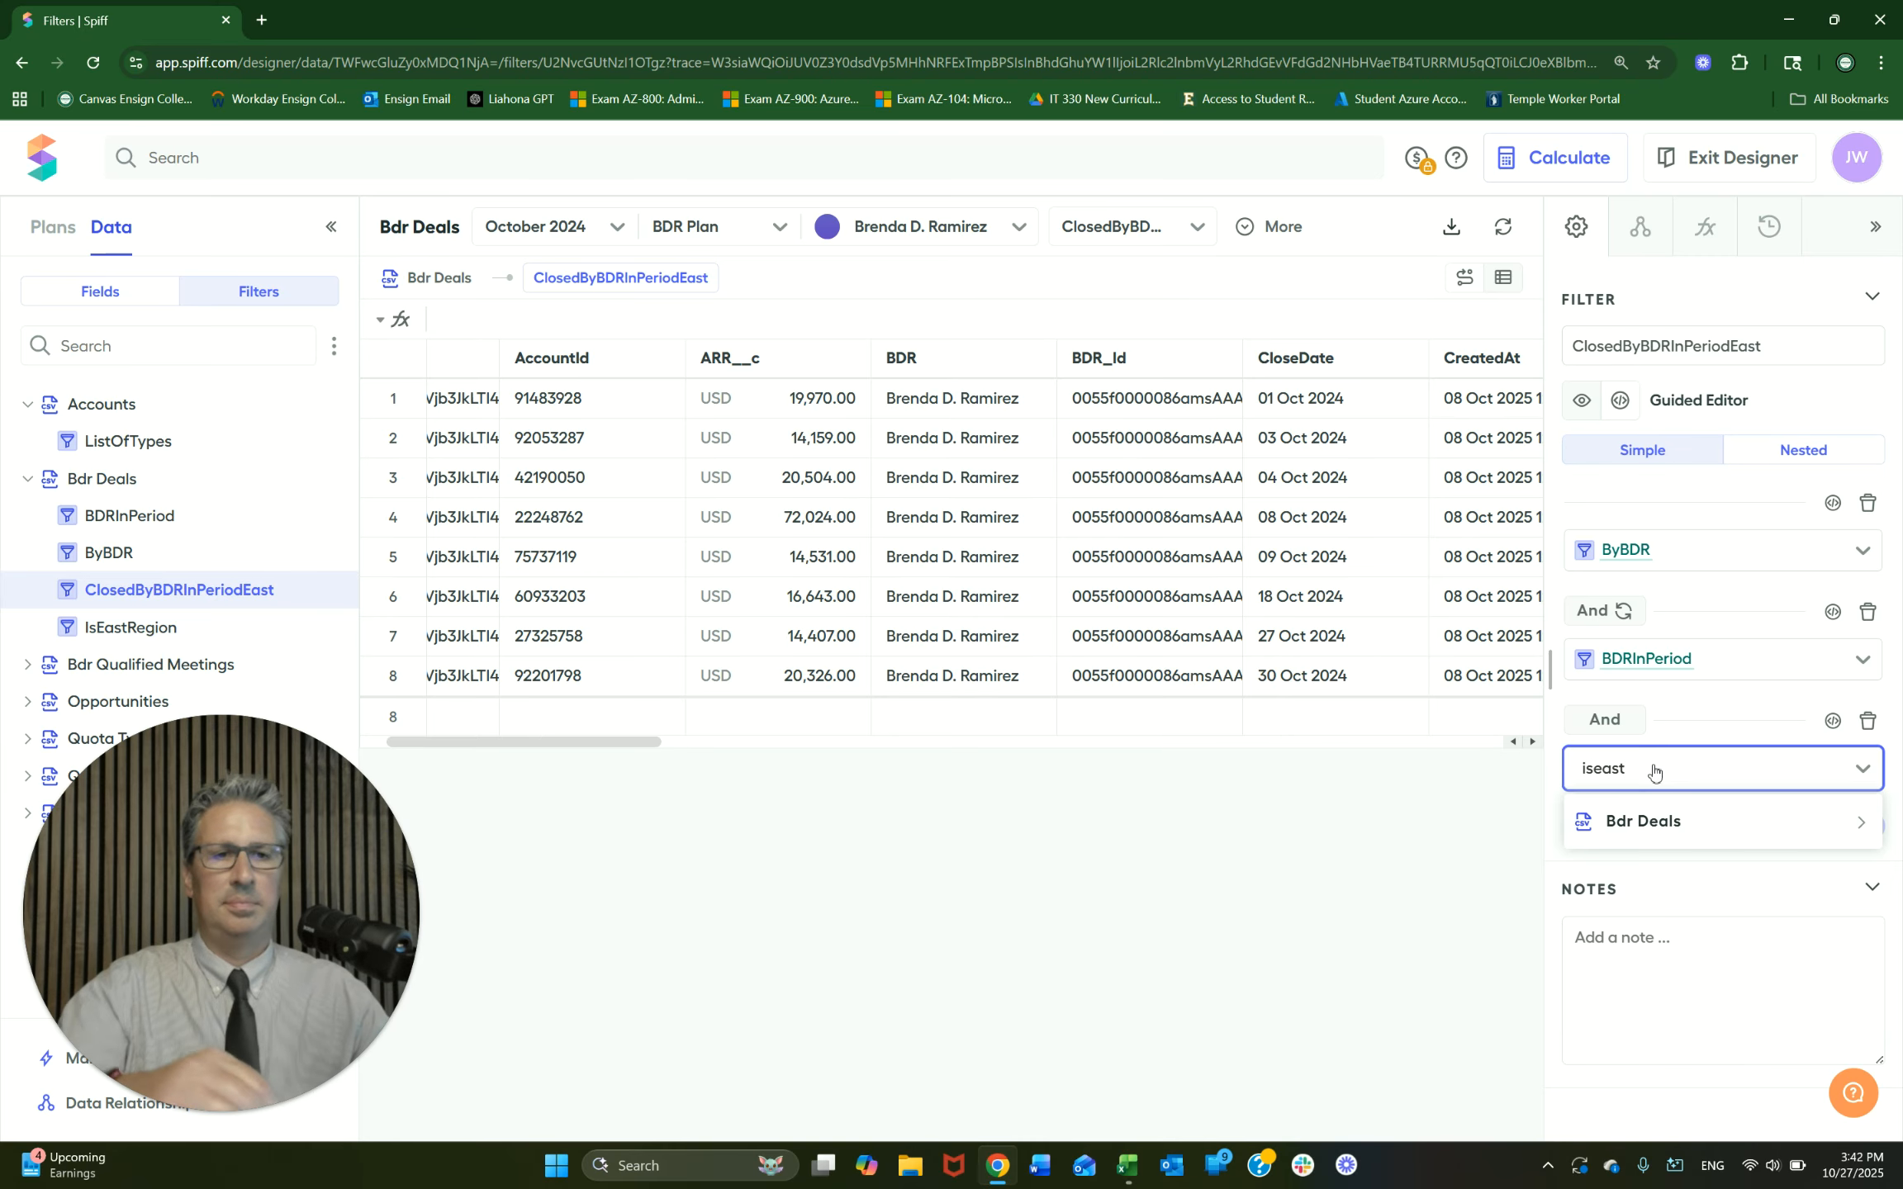
left_click(1654, 824)
left_click(1656, 868)
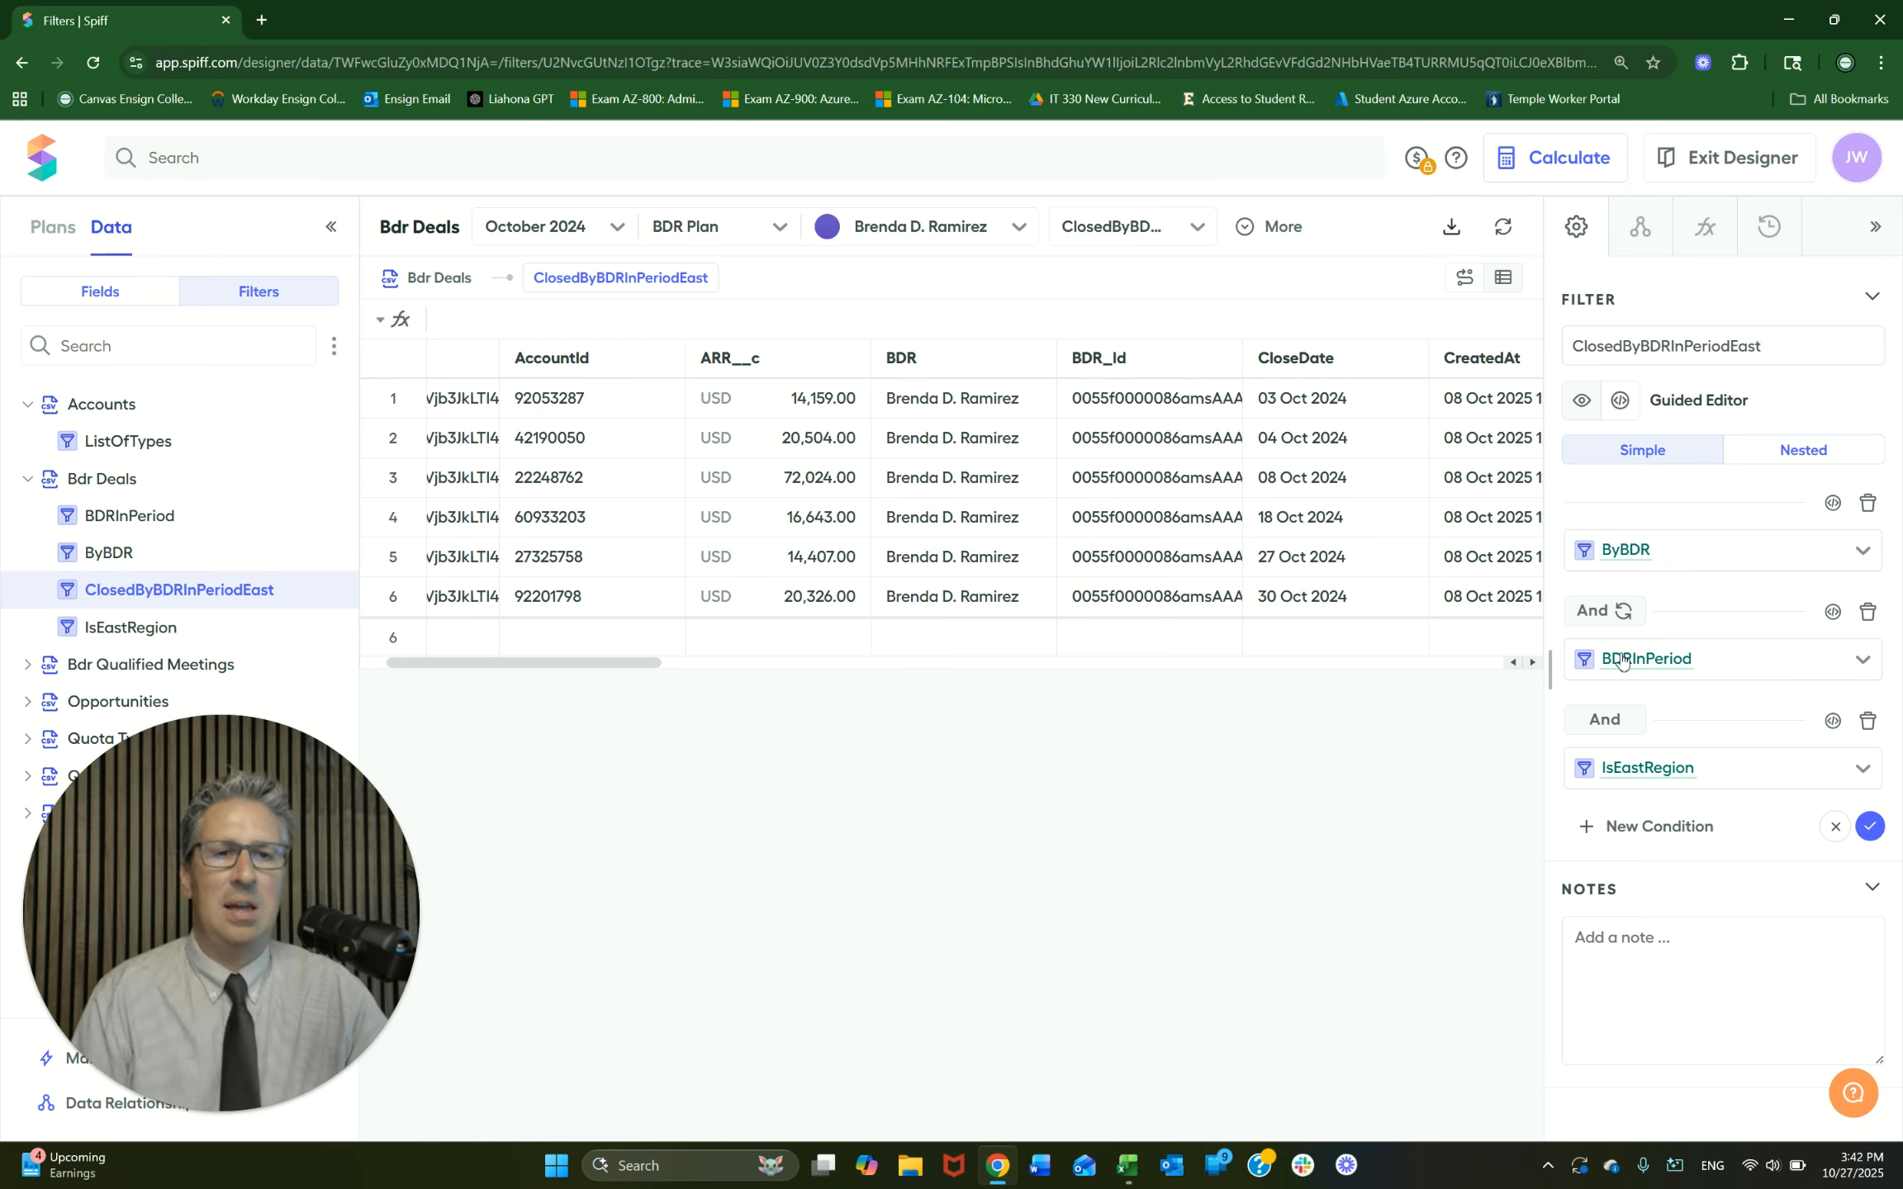
Step: Try the Or operator between the conditions of ClosedByBDRInPeriodEast, restore And, and save the filter
left_click(1617, 612)
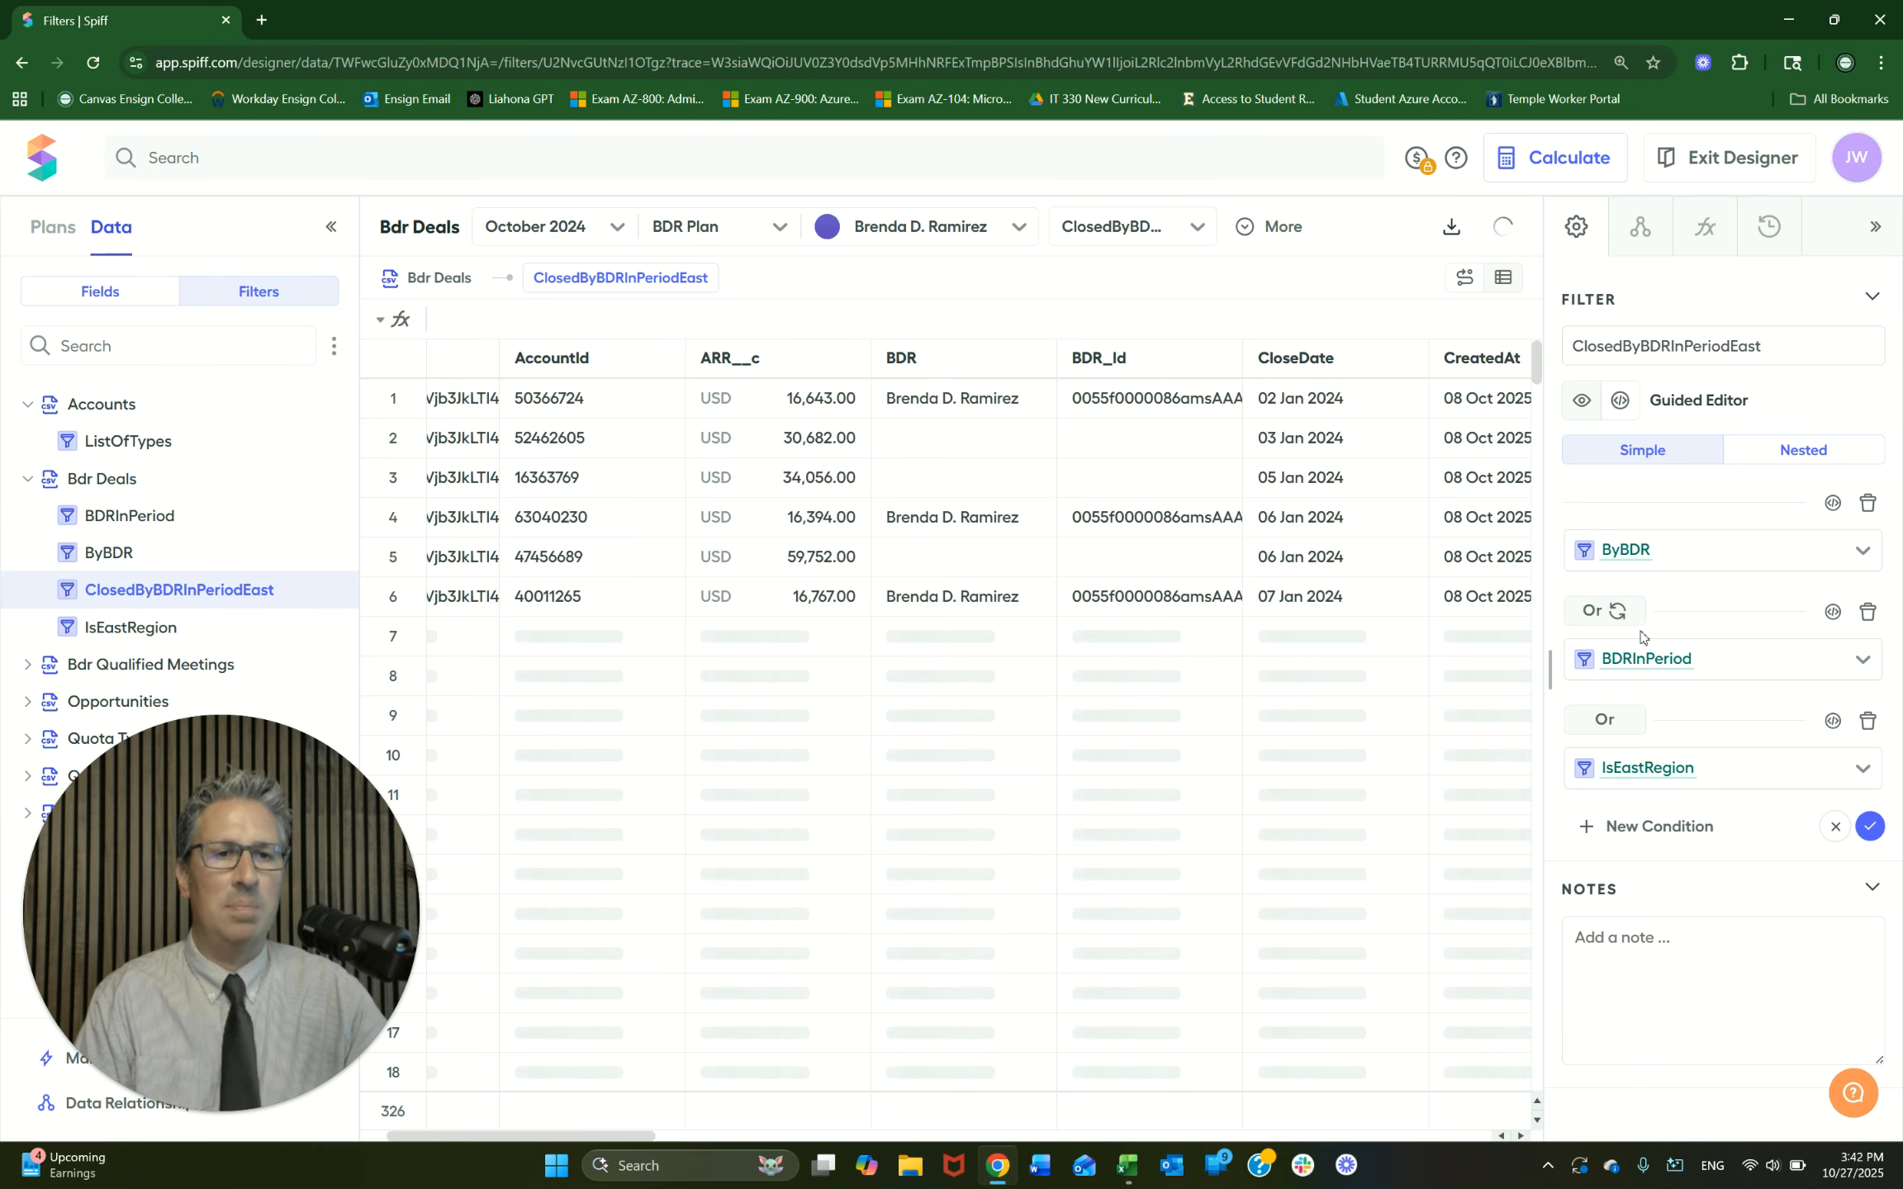
left_click(1617, 611)
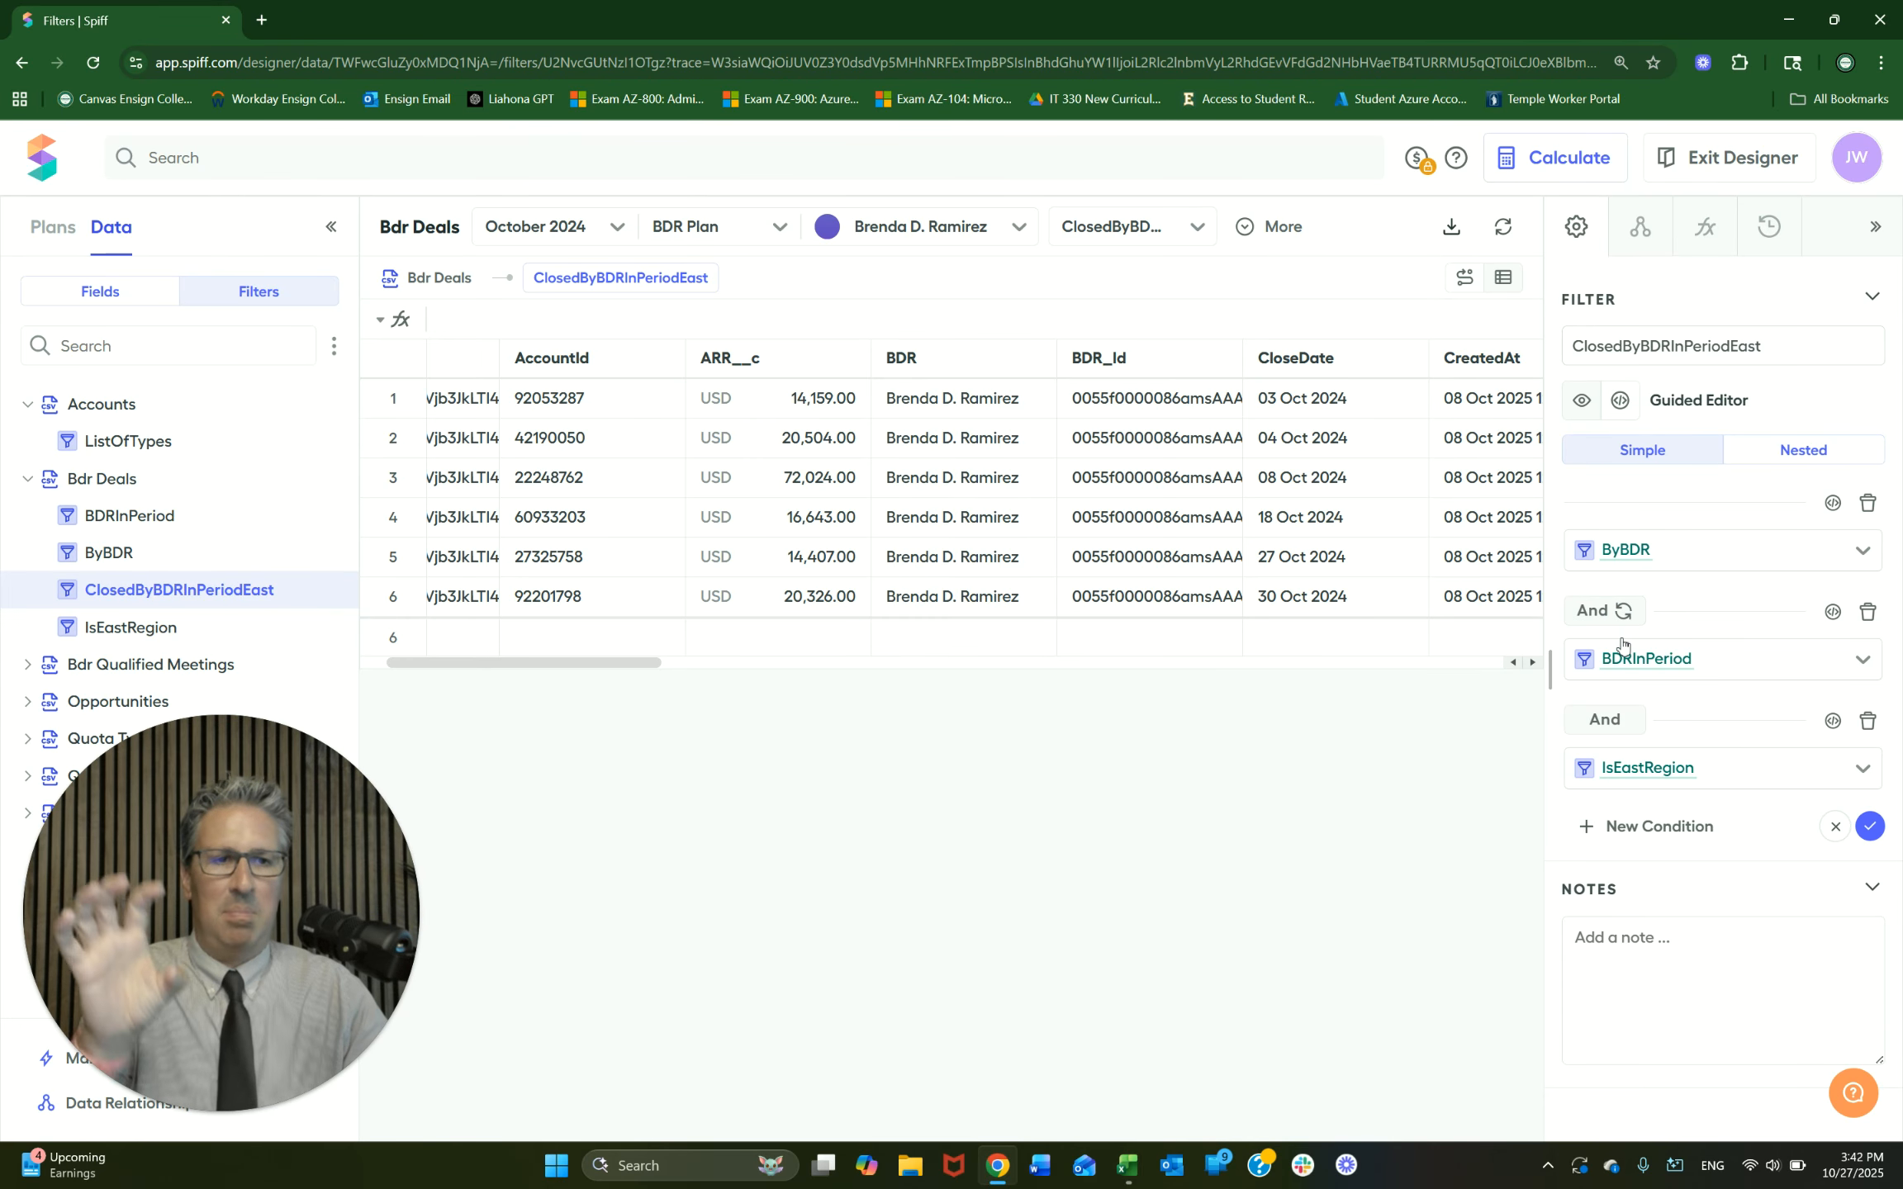
left_click(1878, 830)
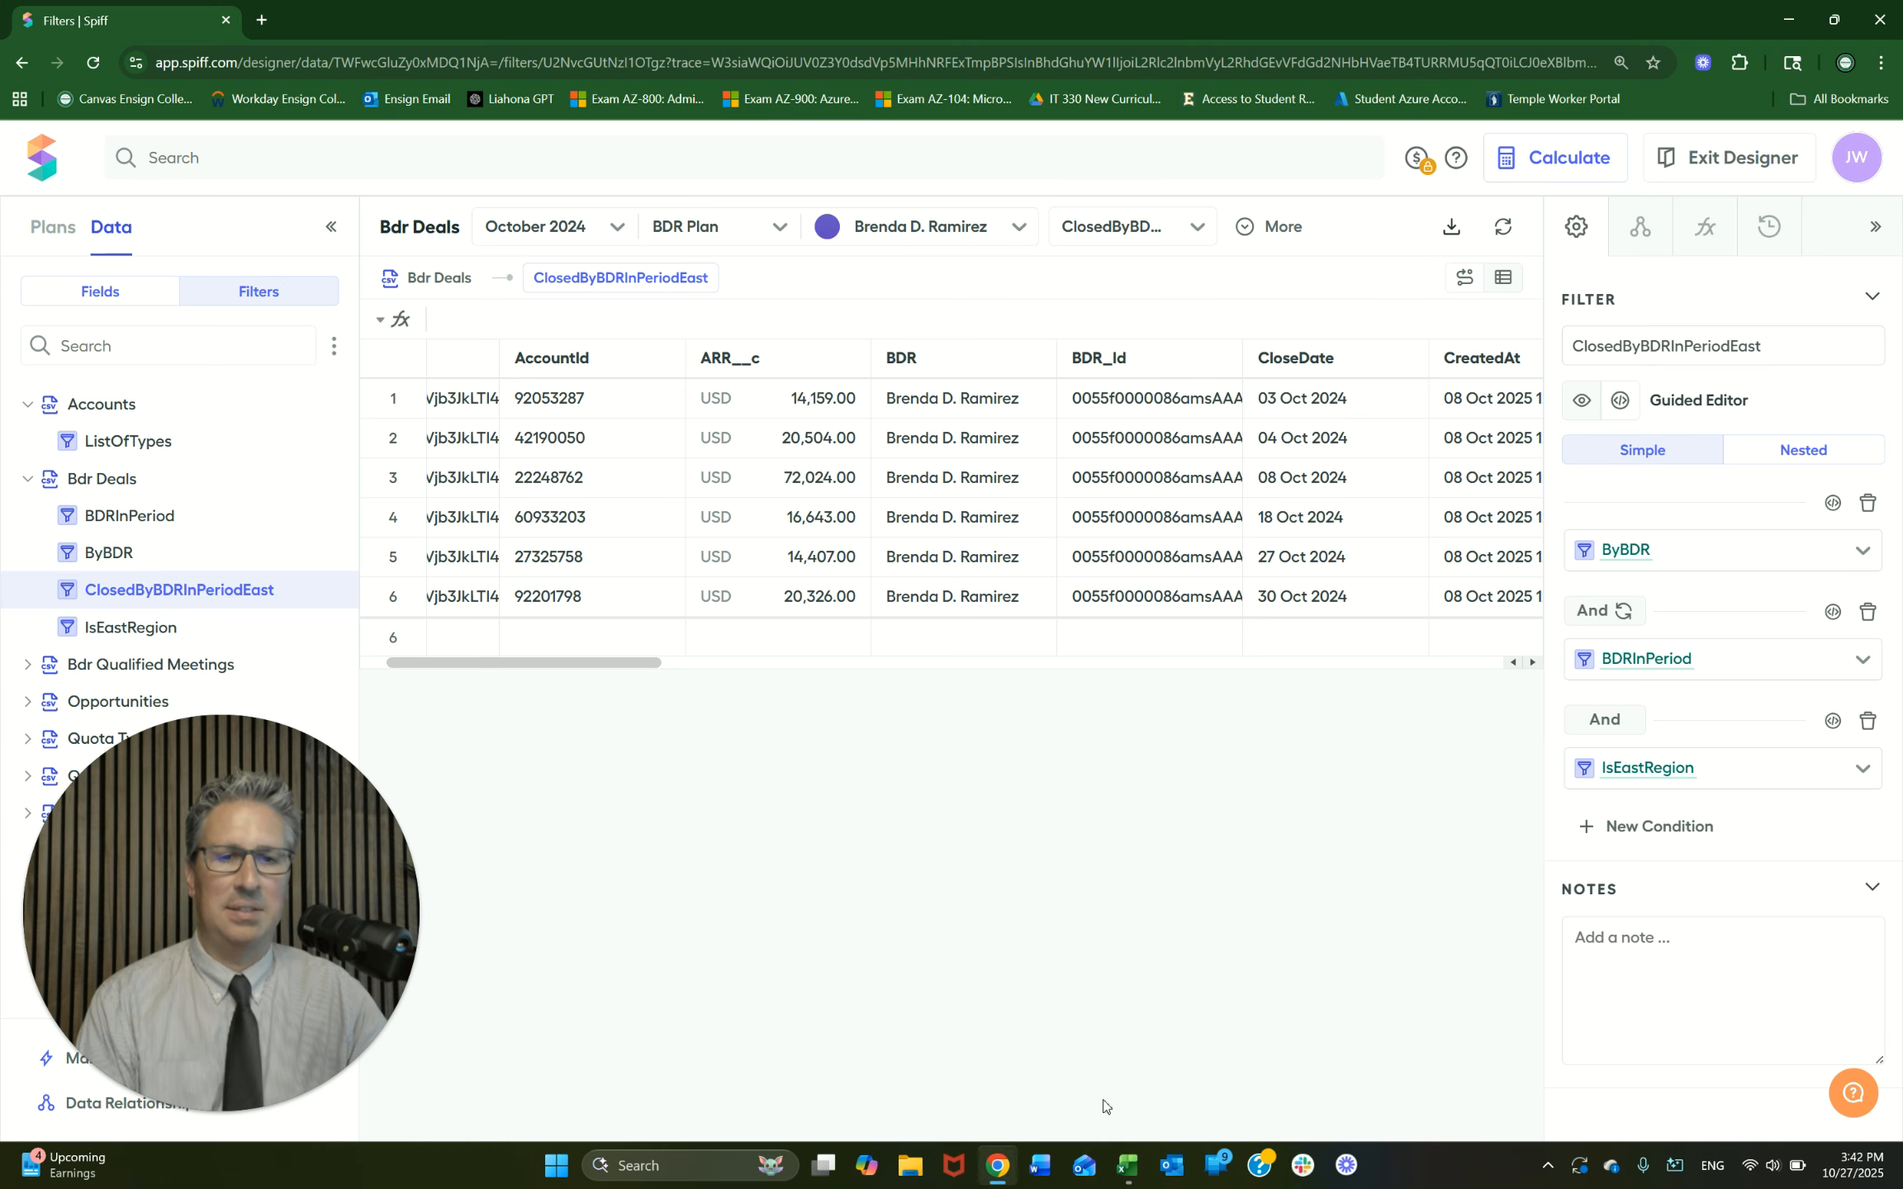
Step: Switch to Excel to compare the filtered BDR_Deals rows with the records of ClosedByBDRInPeriodEast, and return to Spiff in Chrome
left_click(1136, 1167)
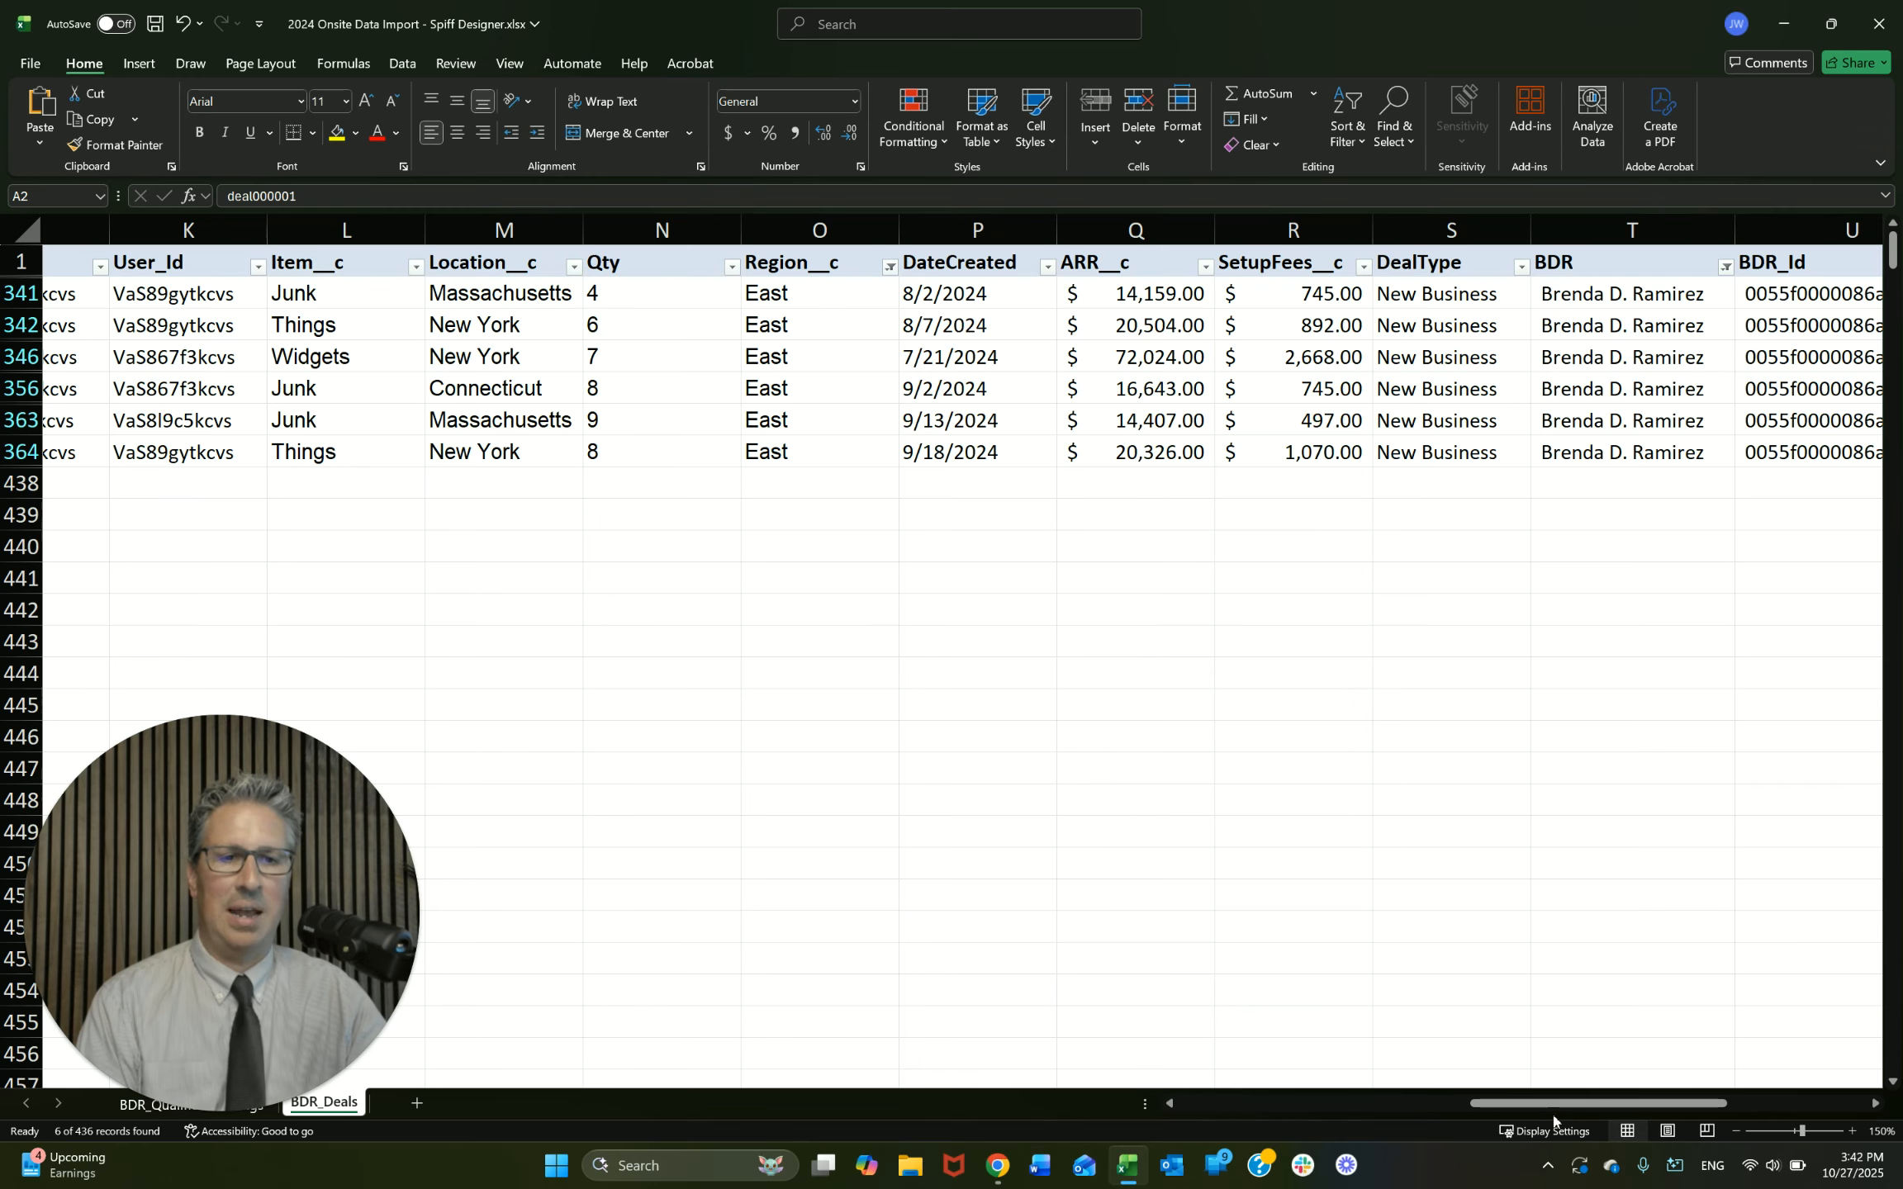
left_click_drag(1524, 1105, 1544, 1110)
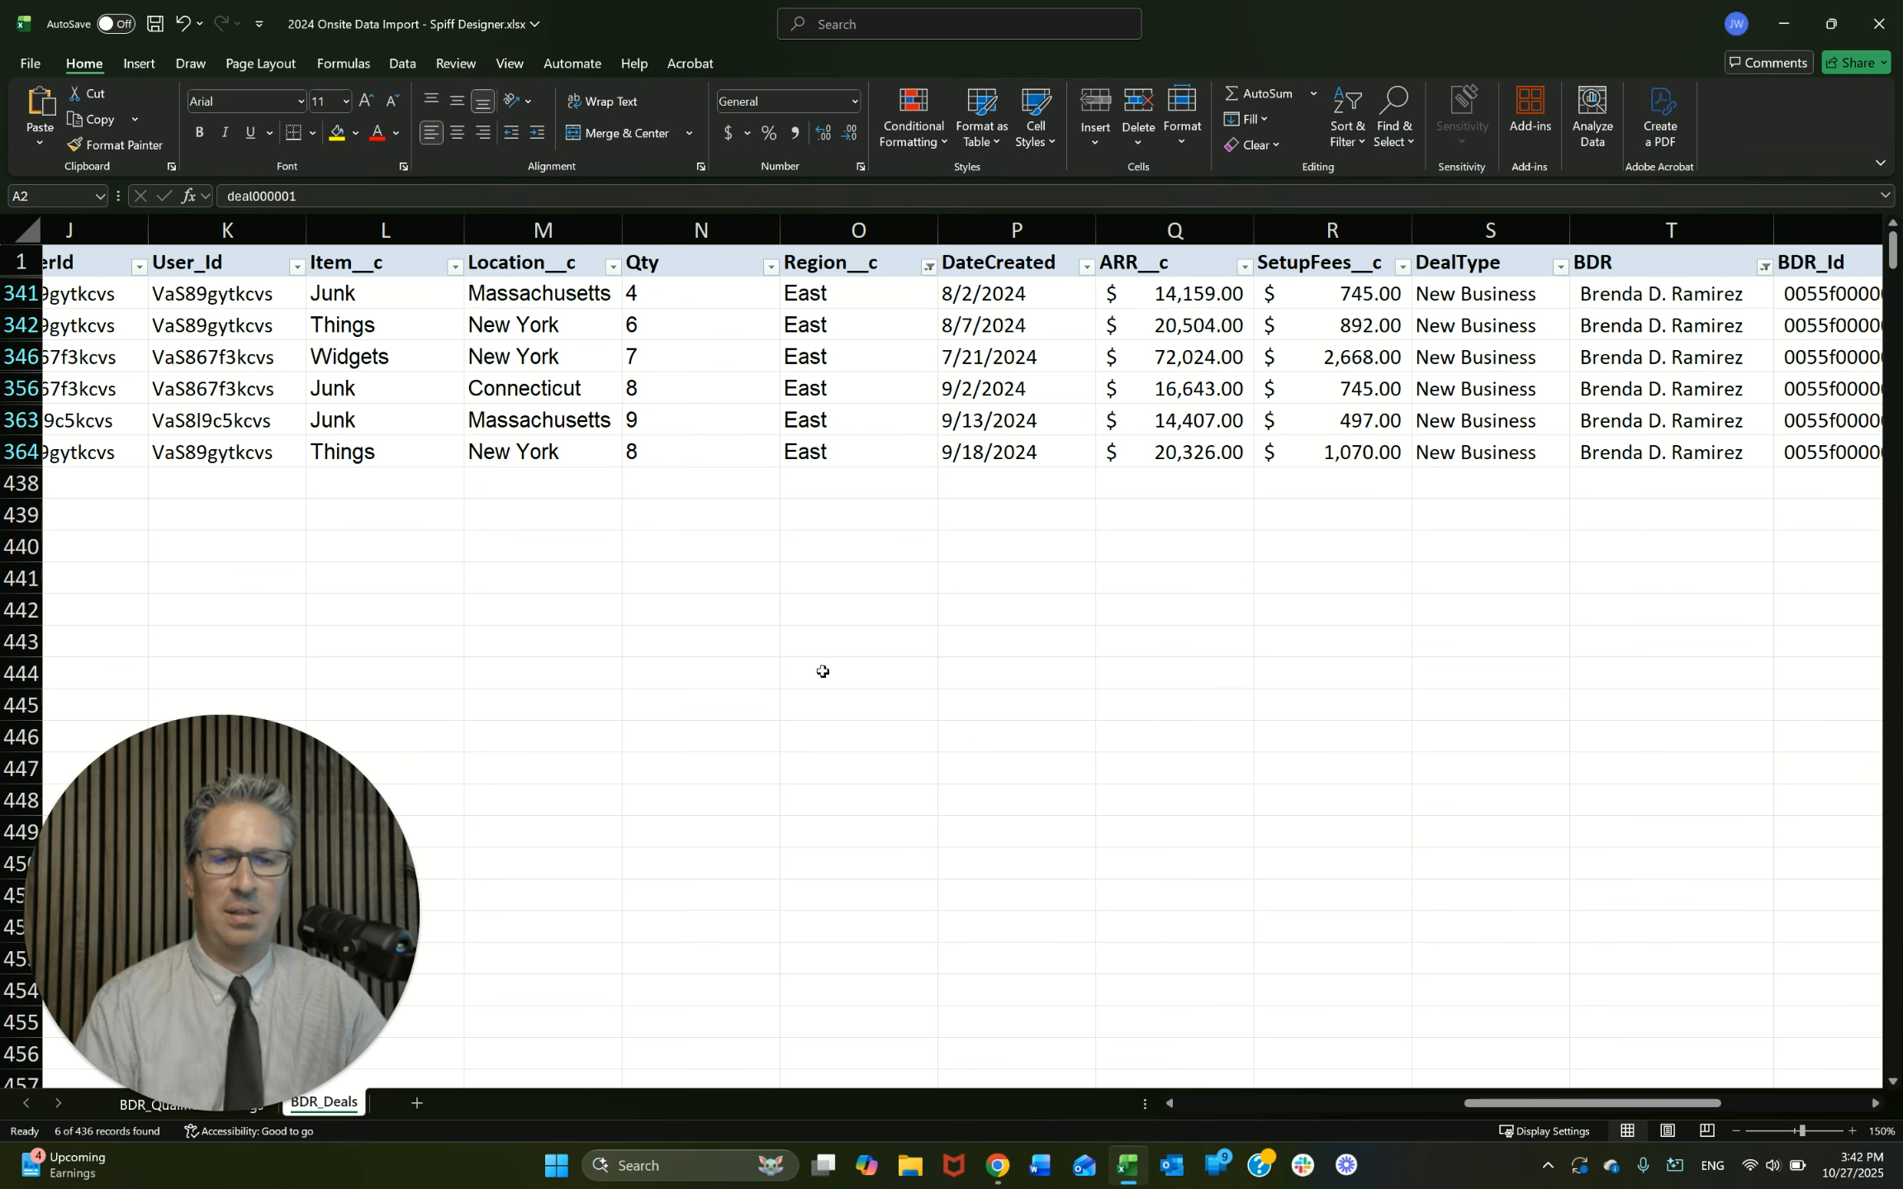
left_click(998, 1165)
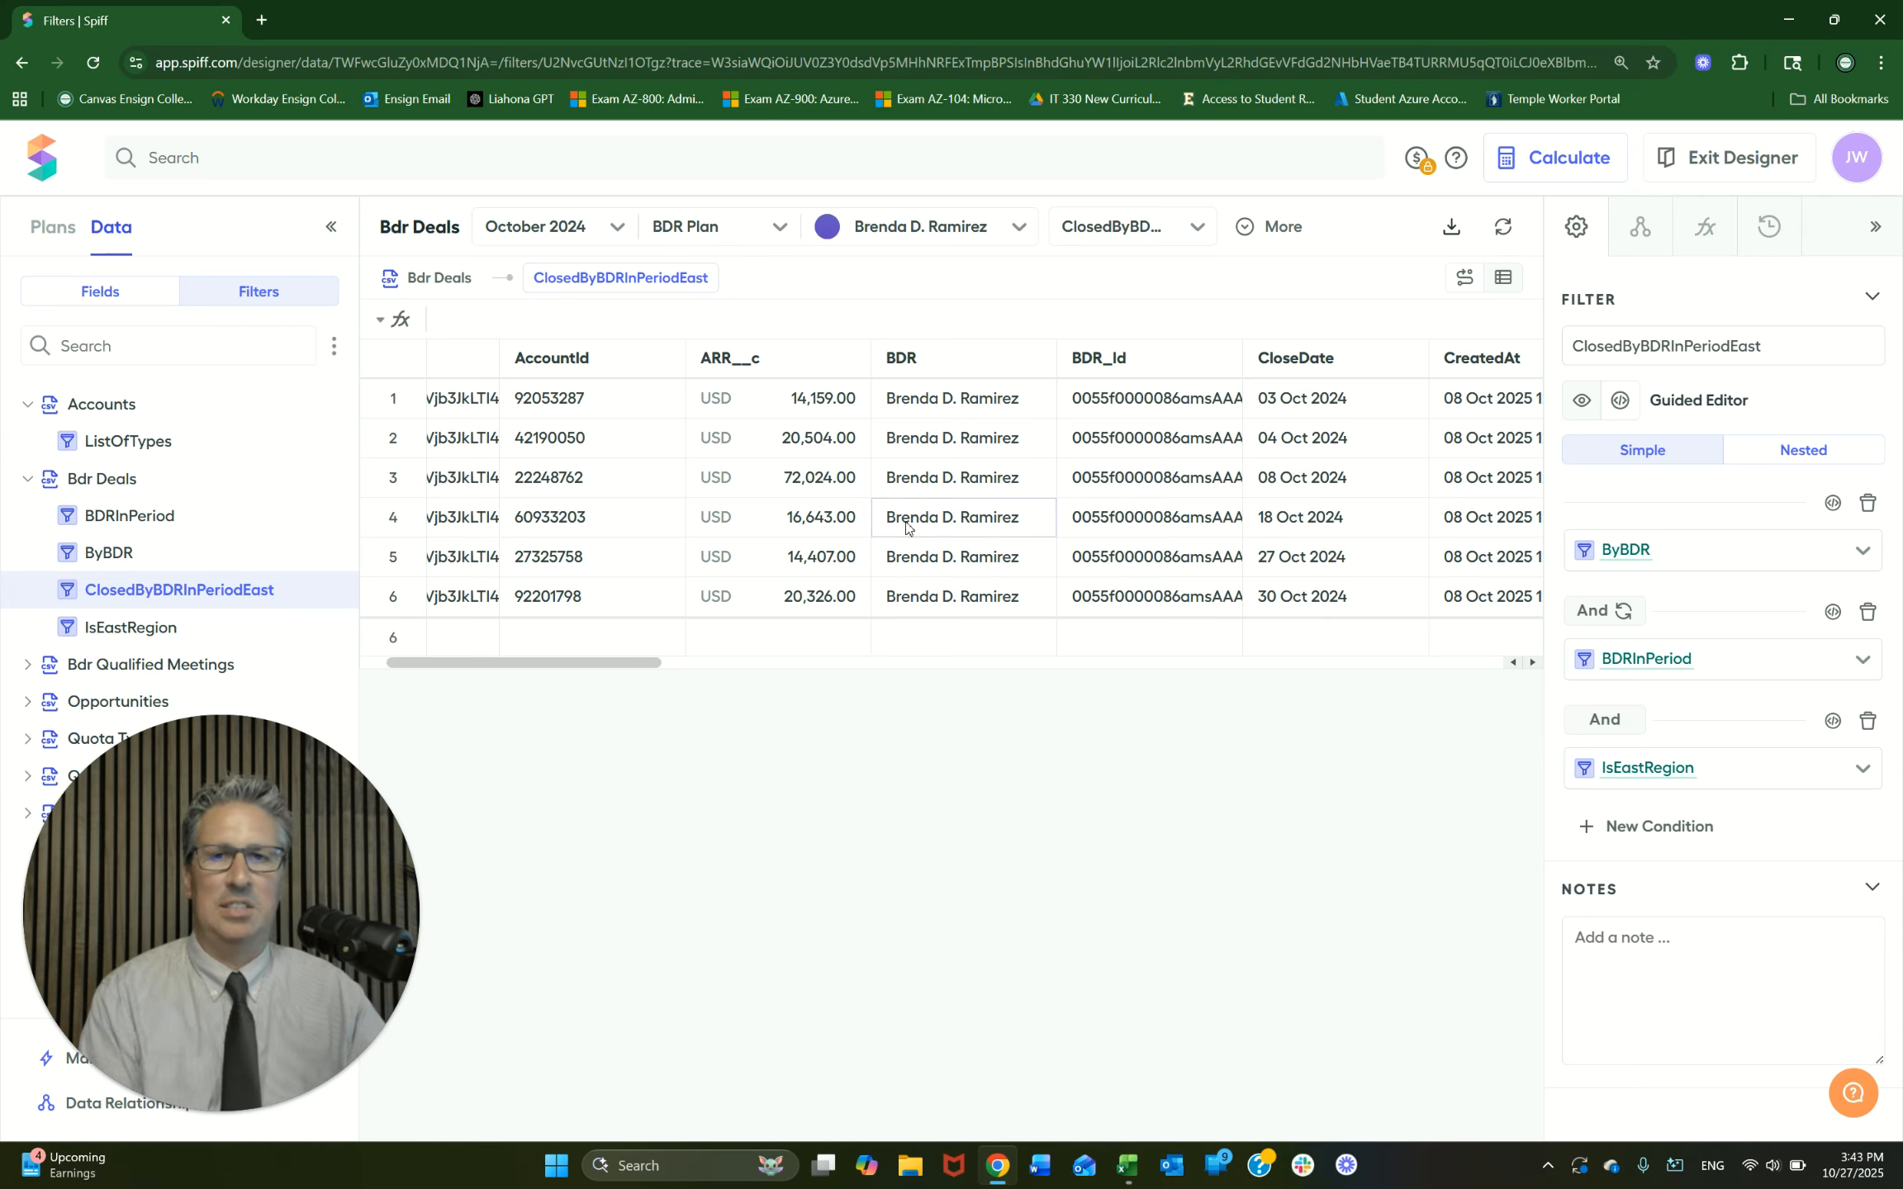
left_click(296, 919)
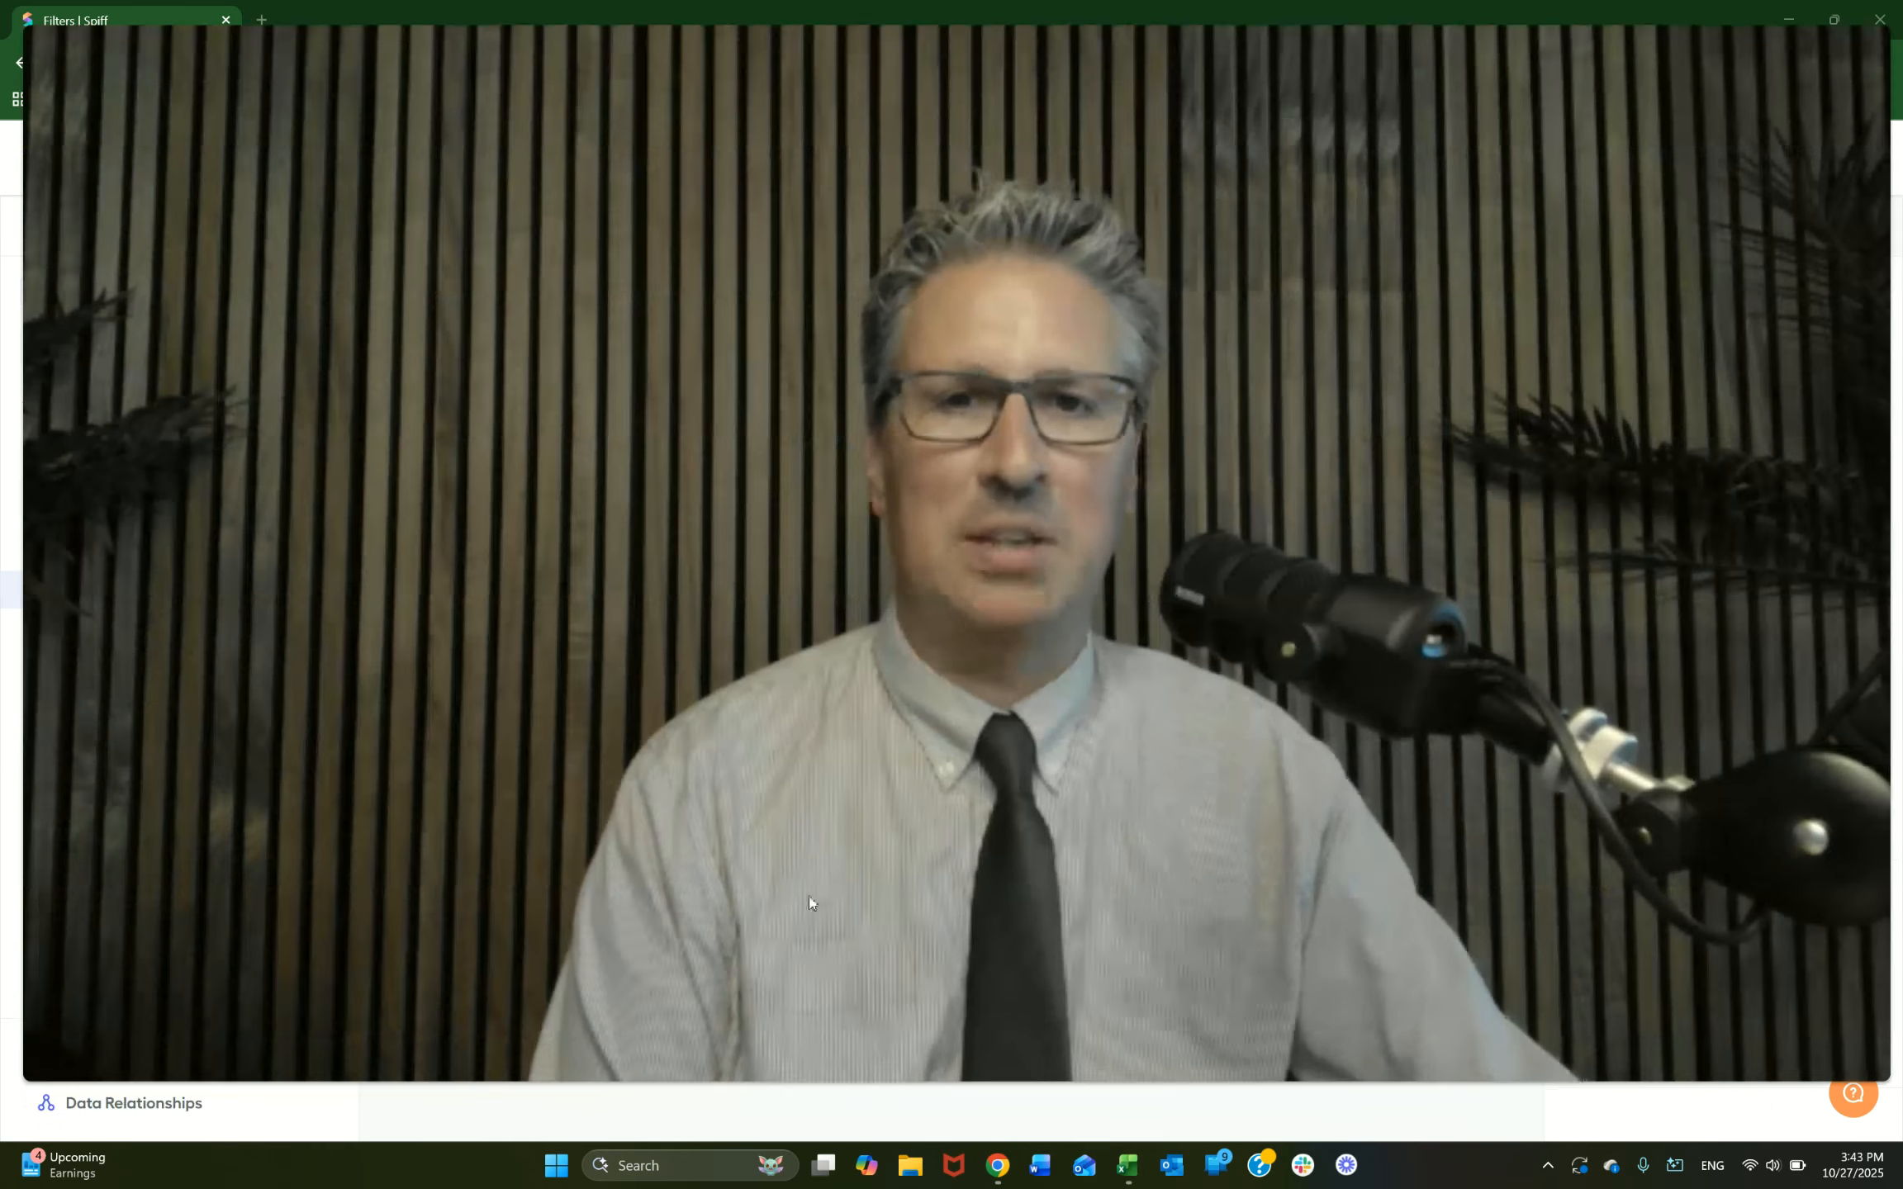